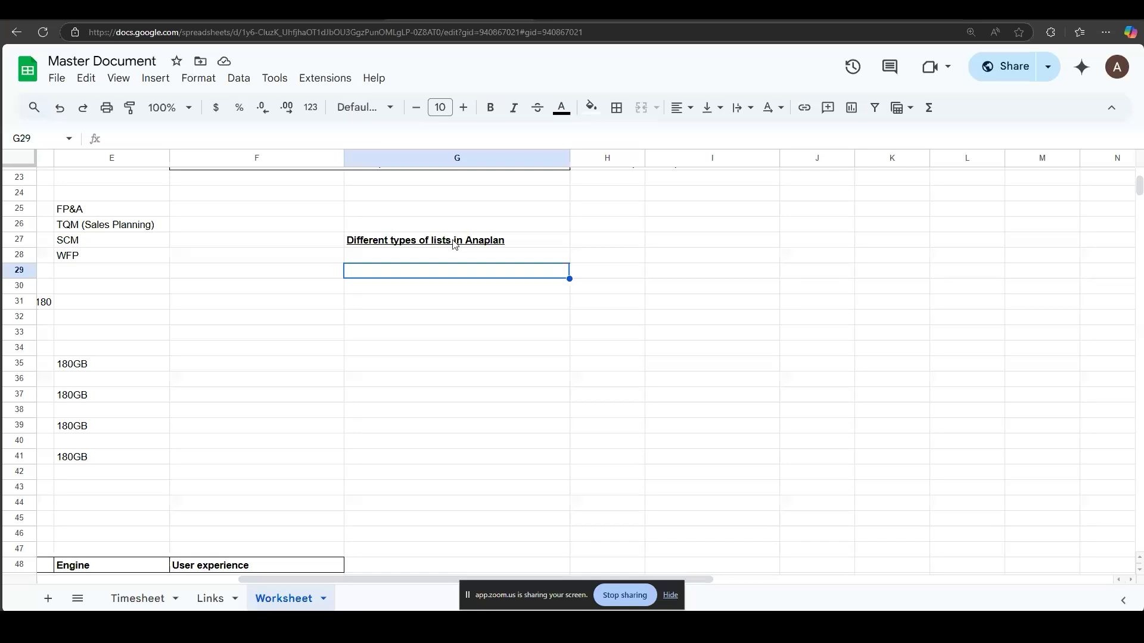
Enter "Flat lists" in cell G29 and "Numbered list" in G30, under the list types heading
text(Flat lists)
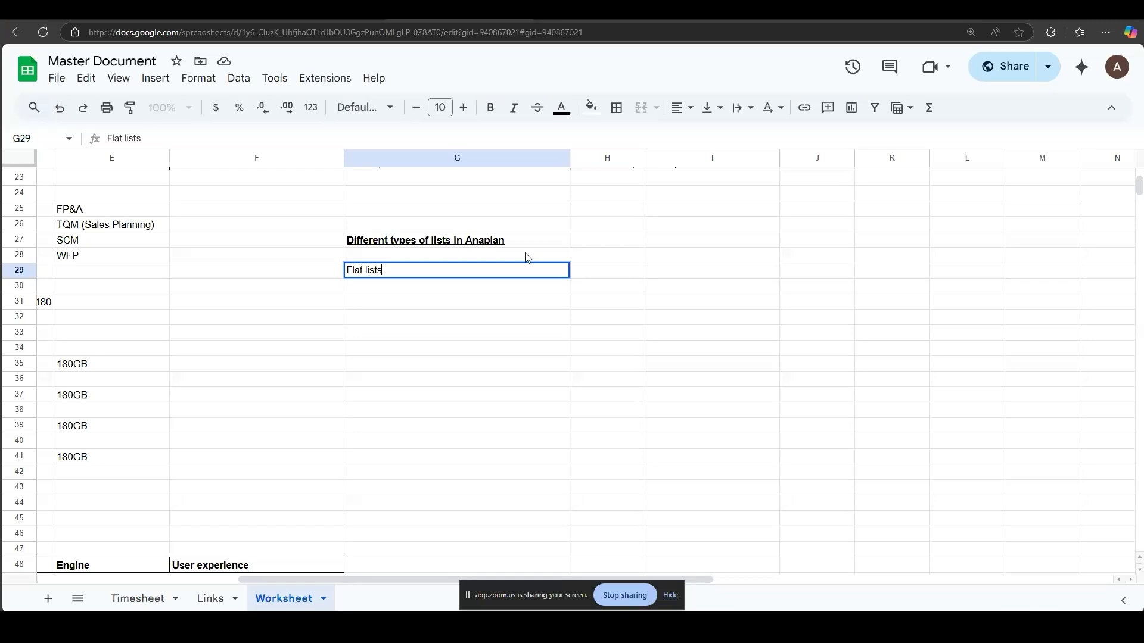
key(Return)
text(Num)
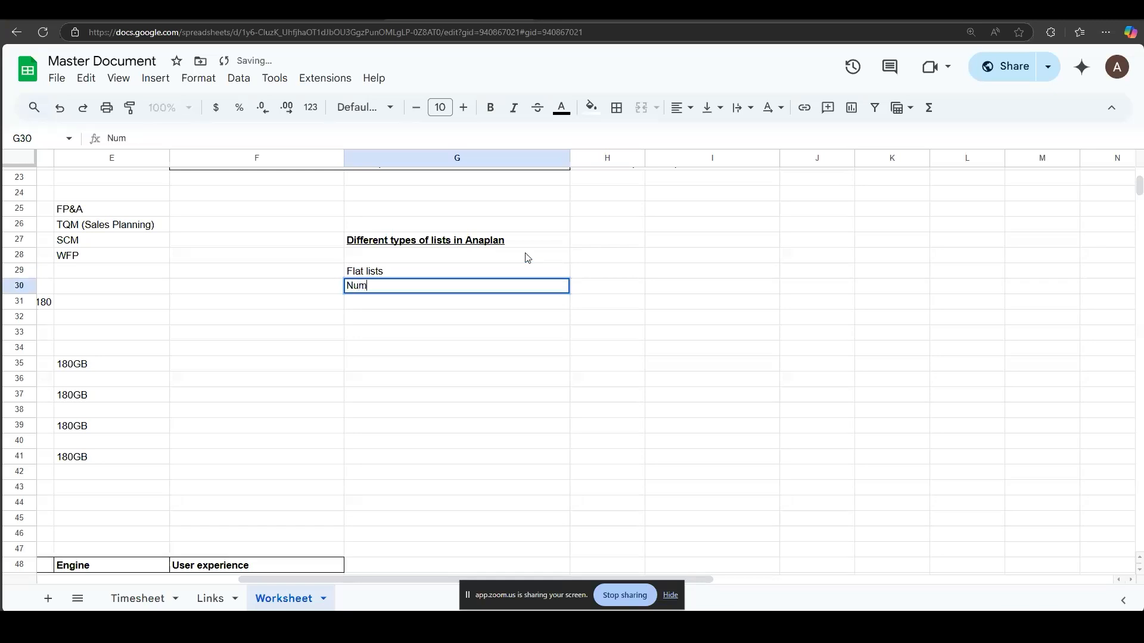
text(bered list)
key(Return)
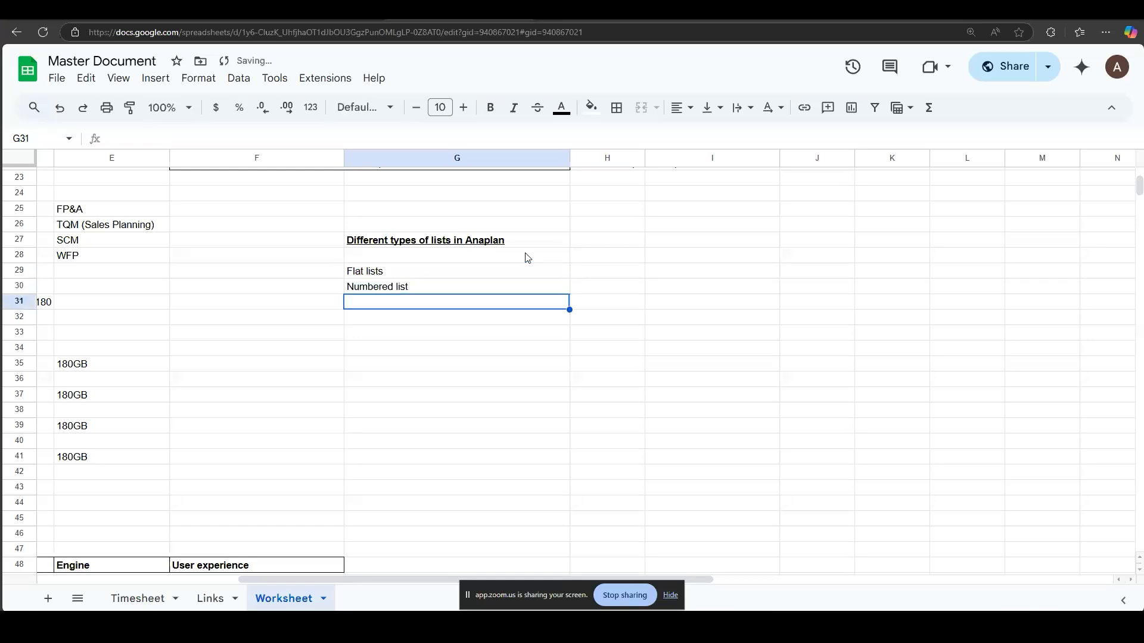
Leave row 31 empty and enter "Subsets", "Composite lists/ Hierarchy lists" and "Picklist" in cells G32 to G34
key(Down)
text(Subsets)
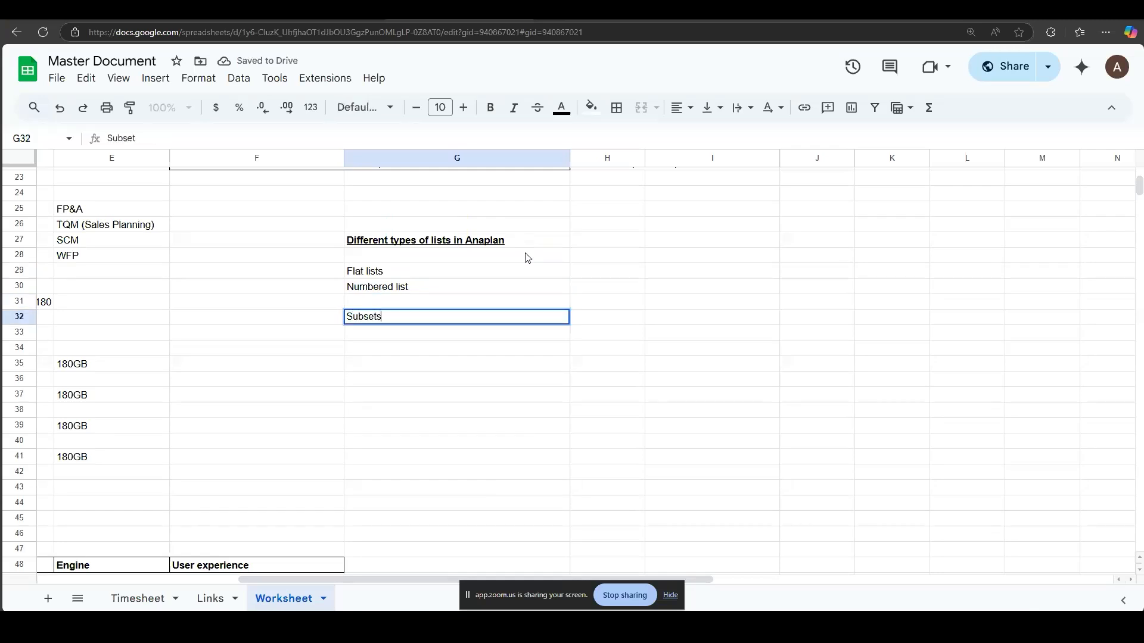
key(Return)
text(COmp)
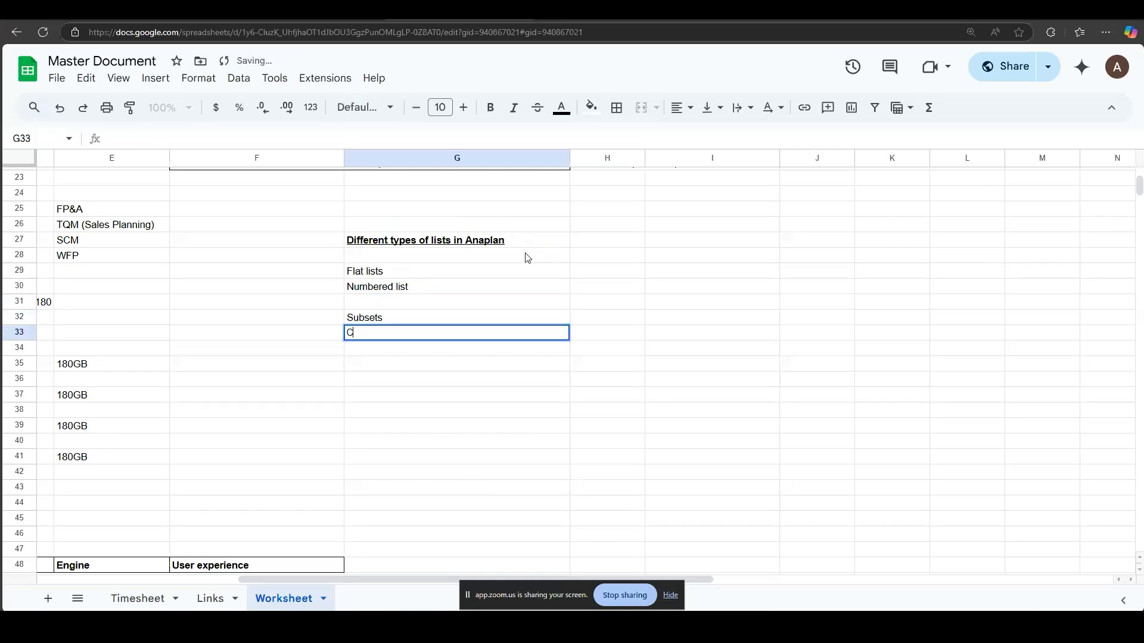
key(BackSpace)
key(BackSpace)
key(BackSpace)
text(omposite lists/ His)
key(BackSpace)
key(BackSpace)
text(erarch)
text(y)
text( lists)
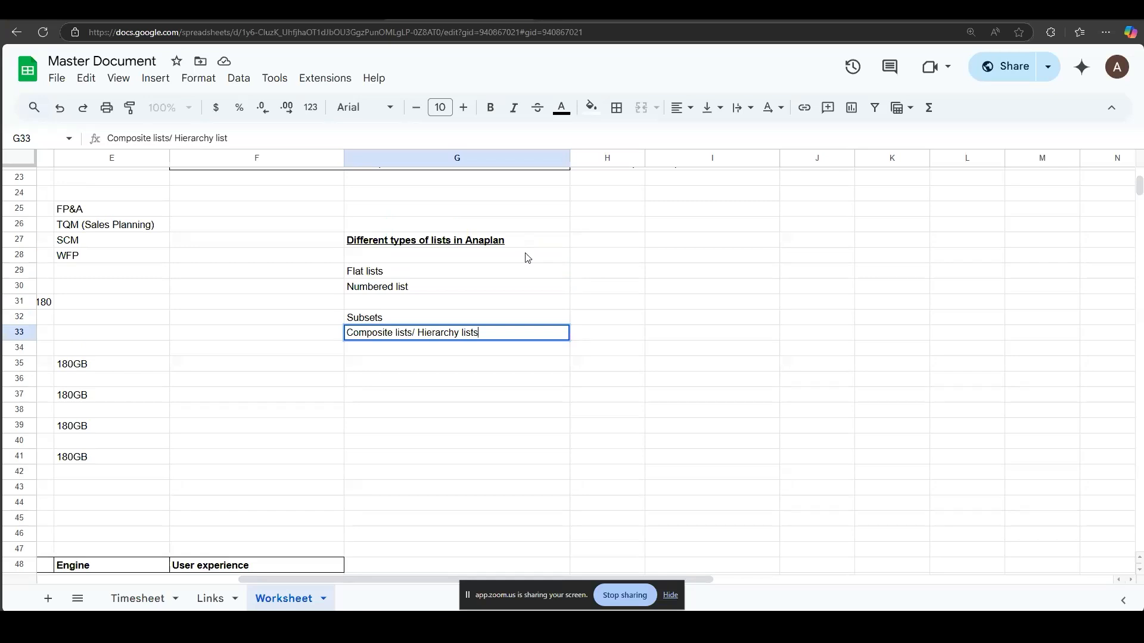
key(Return)
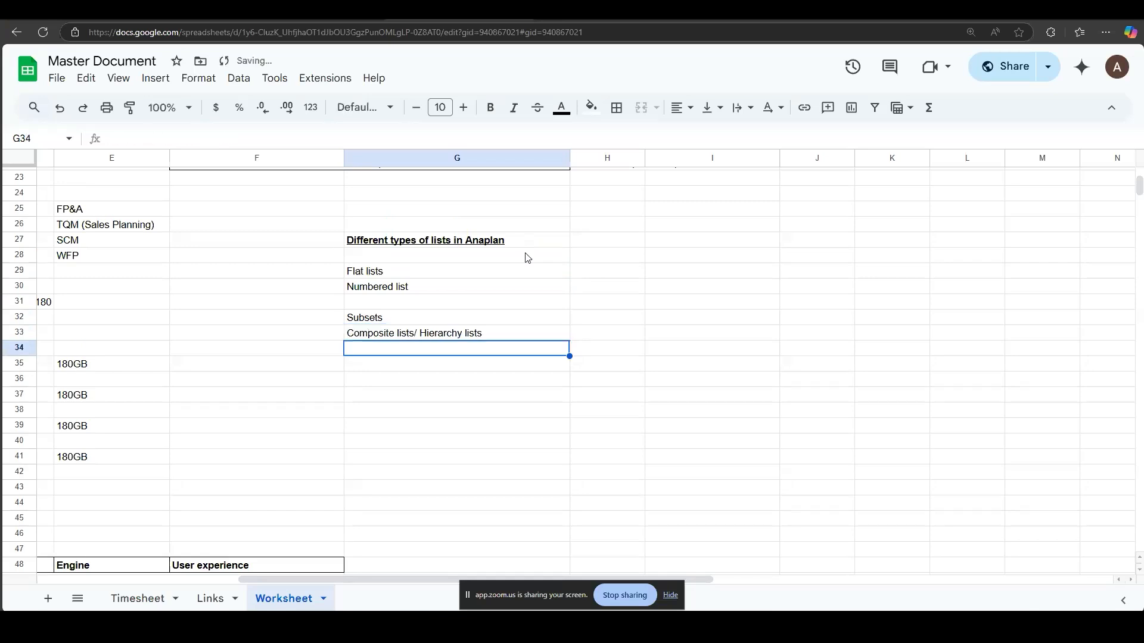
text(Picklist)
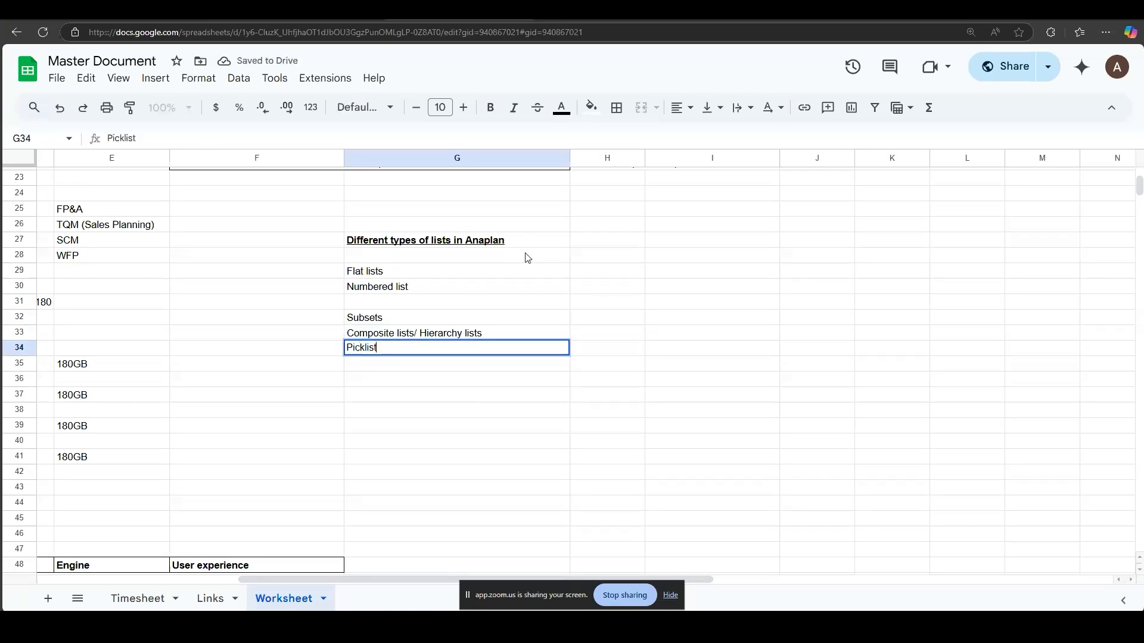
key(Return)
Review the Anaplan list types in column G, comparing flat and numbered lists with subsets, composite lists and picklists
drag(367, 268, 376, 292)
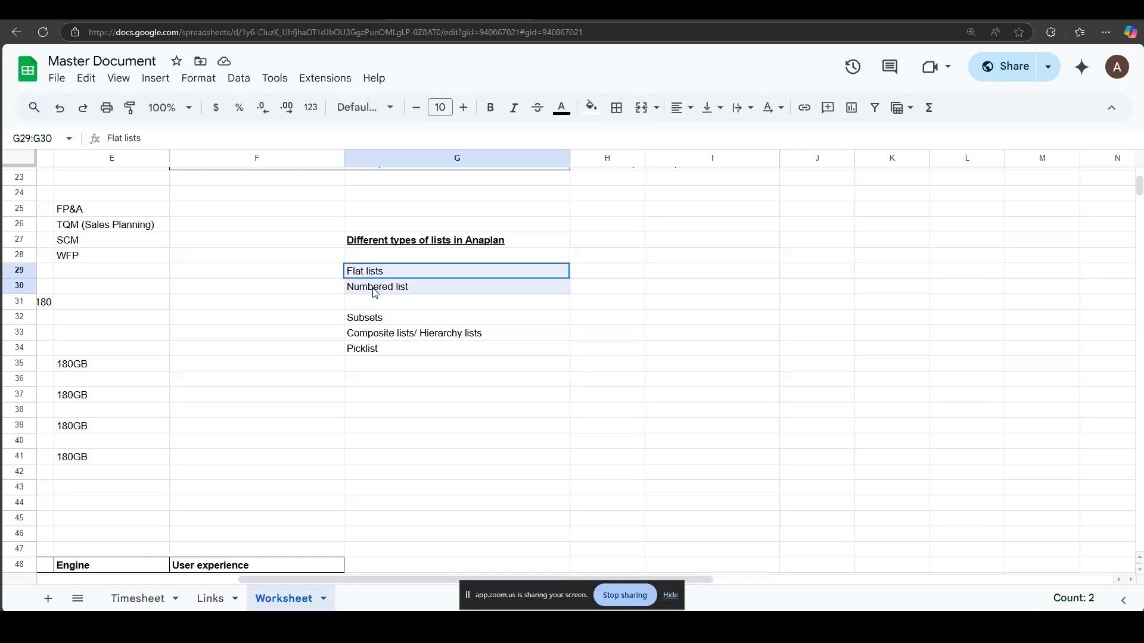
drag(376, 291, 375, 292)
click(379, 277)
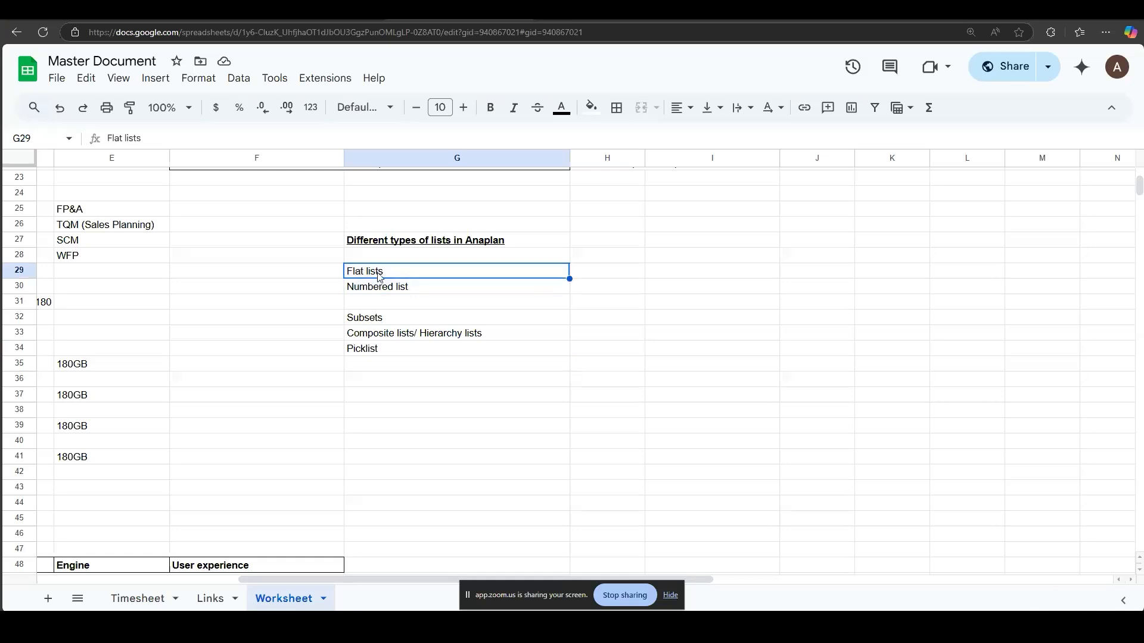
click(375, 292)
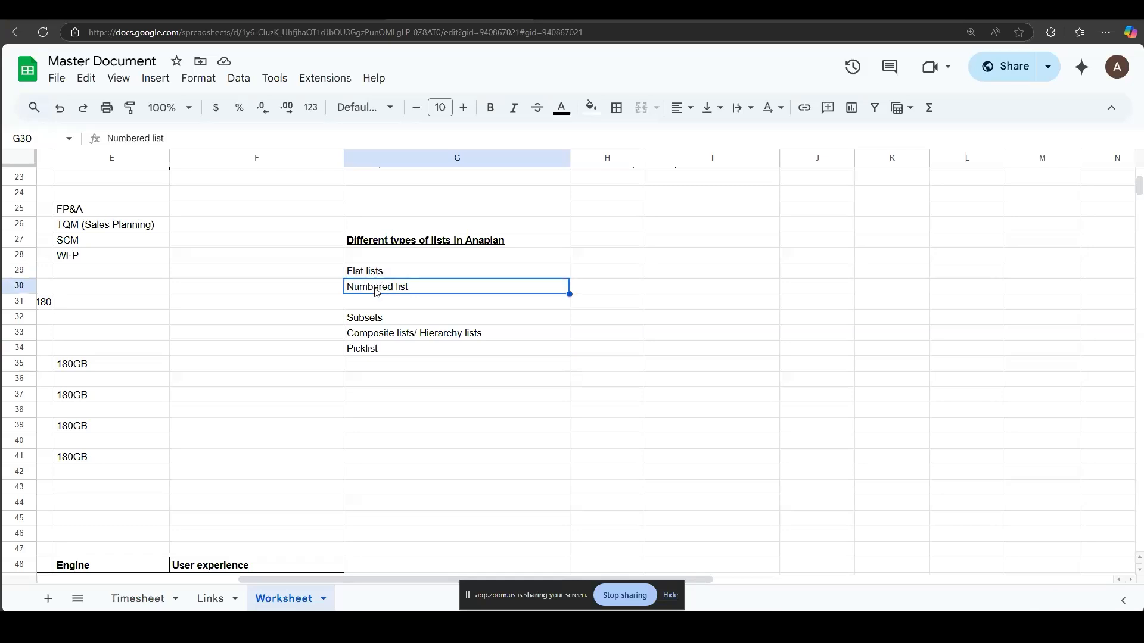
click(376, 275)
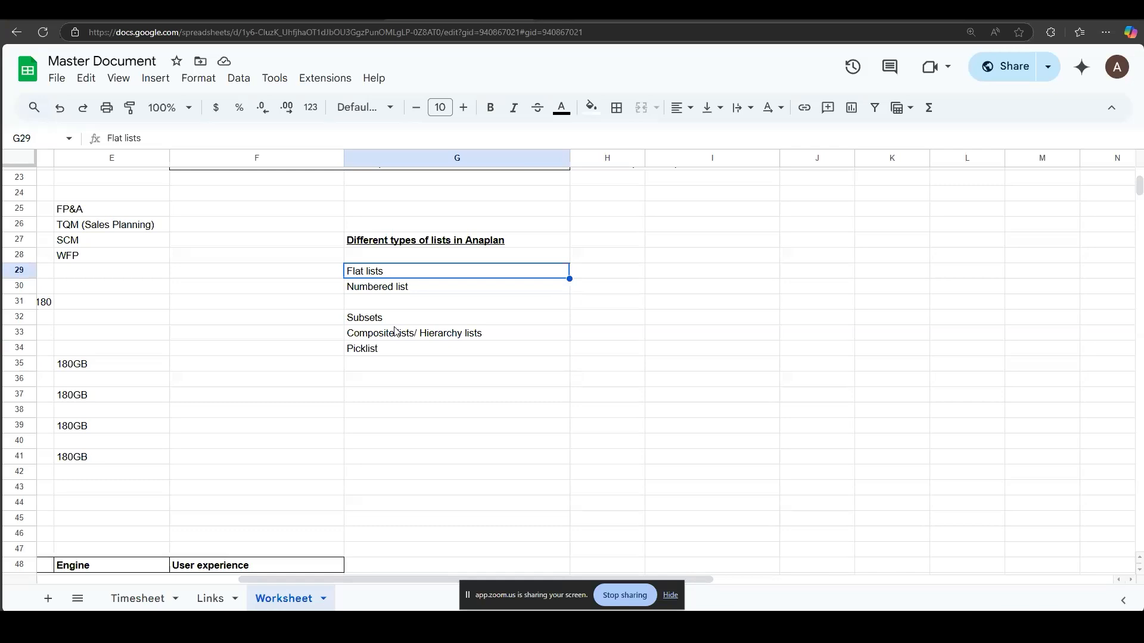
click(398, 327)
click(401, 277)
click(423, 338)
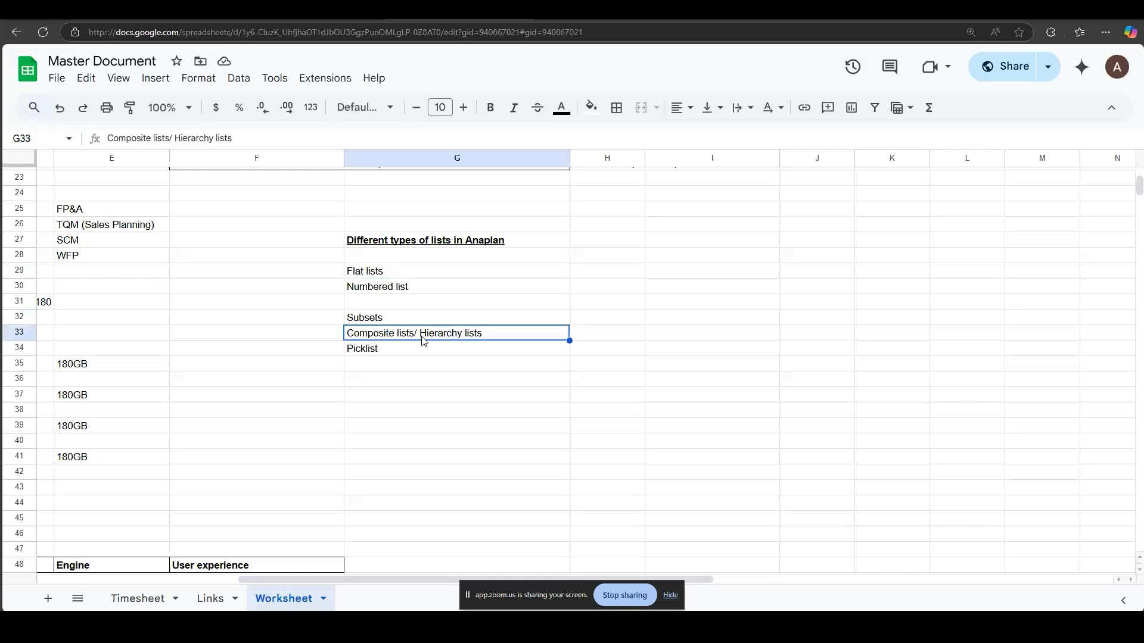
click(420, 274)
click(390, 352)
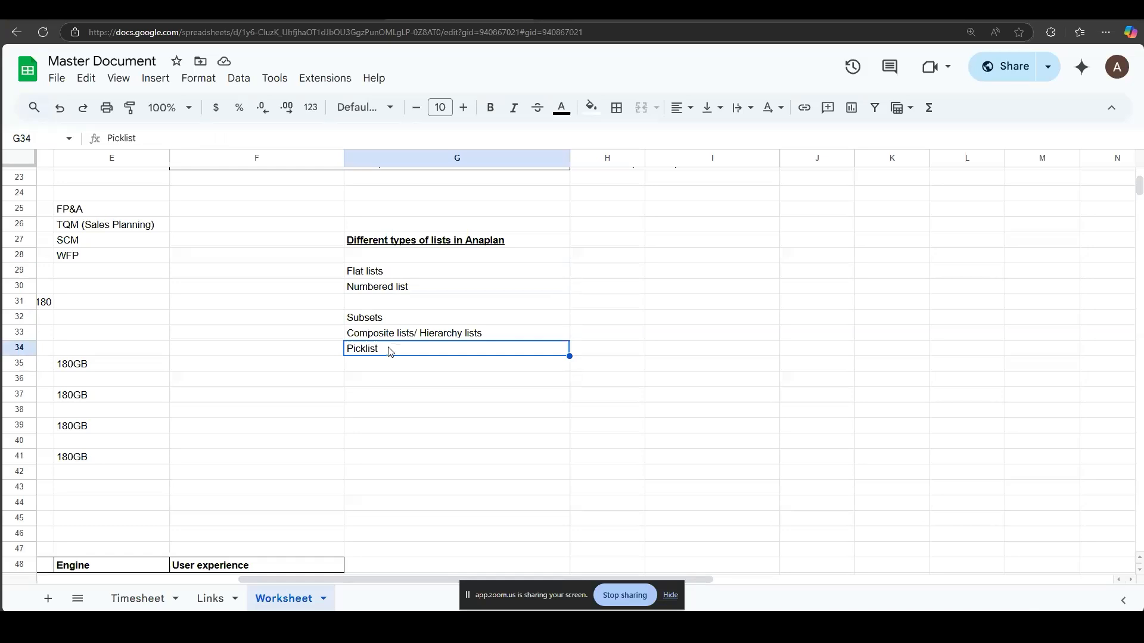
click(401, 295)
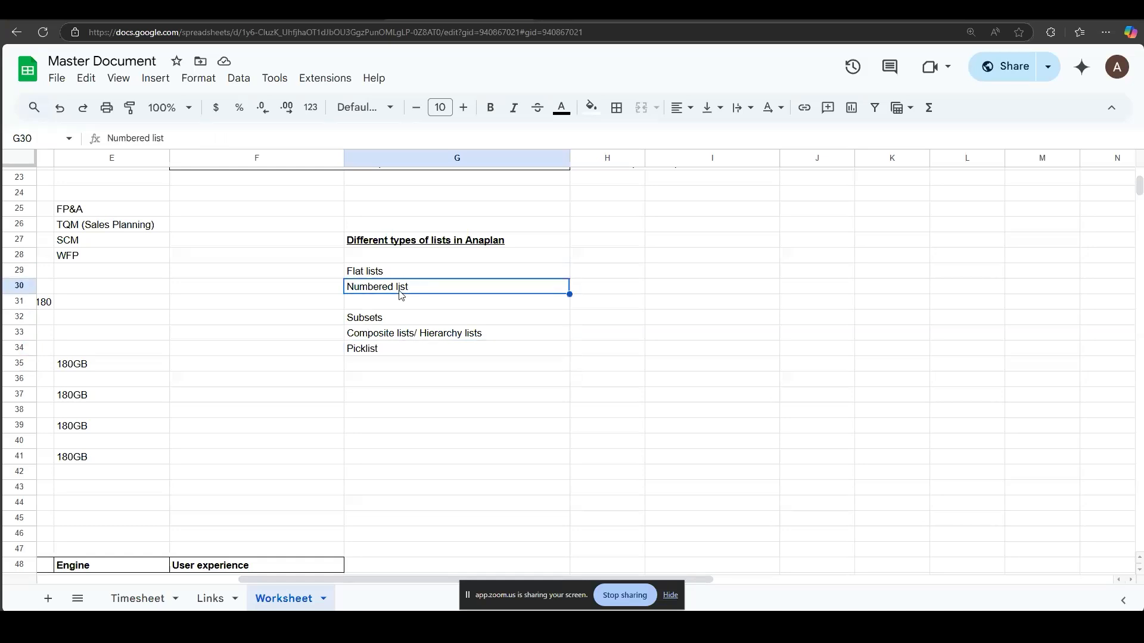
click(409, 319)
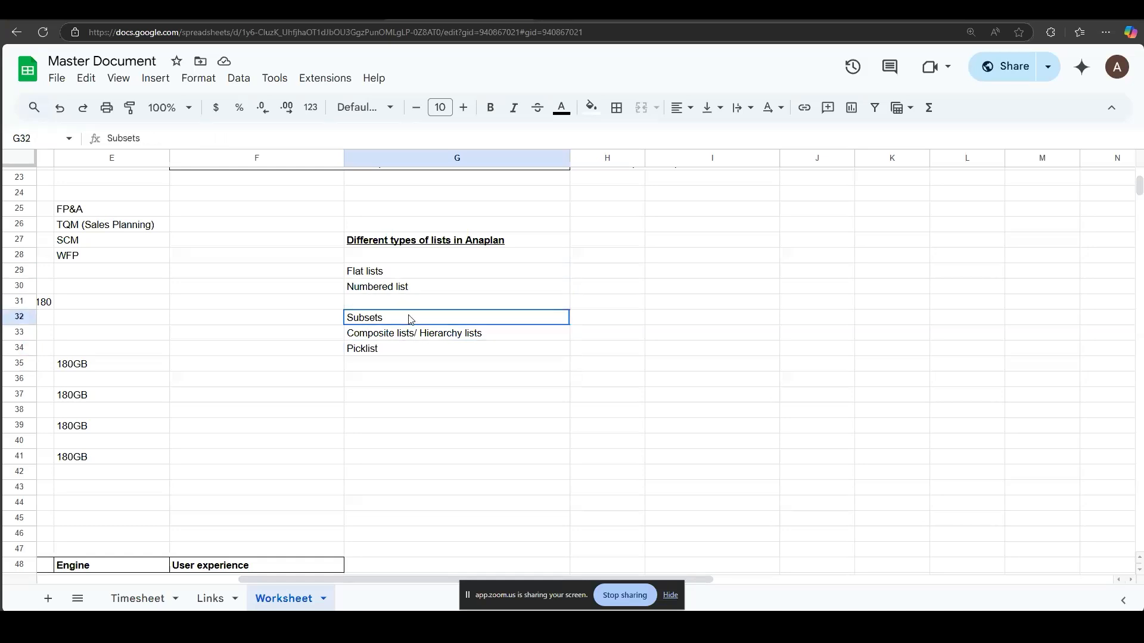
click(407, 339)
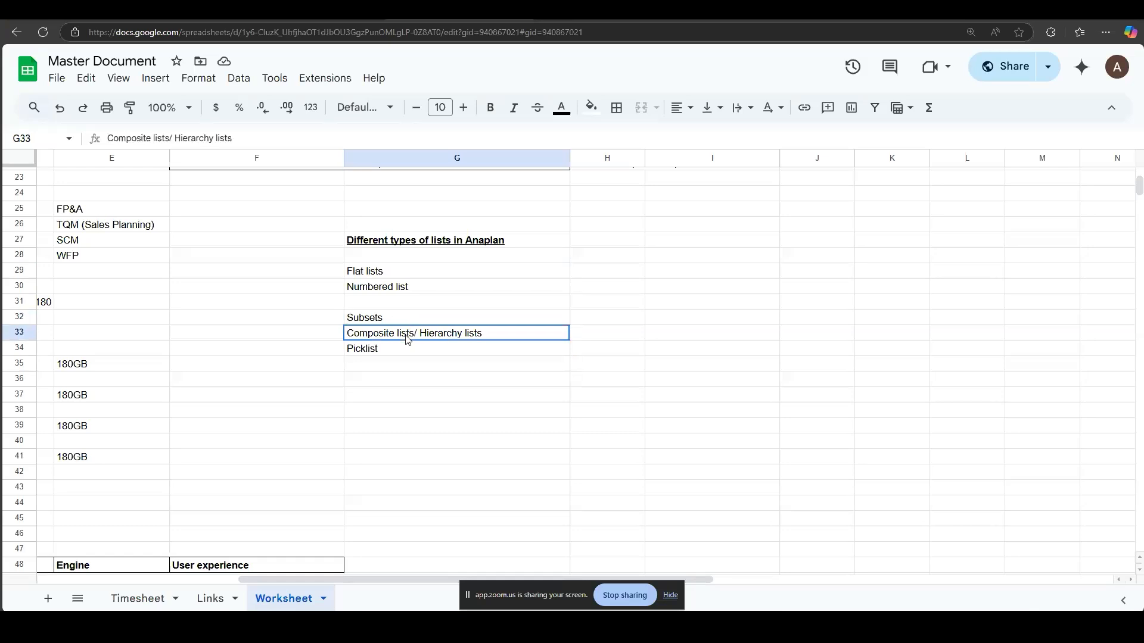
click(392, 354)
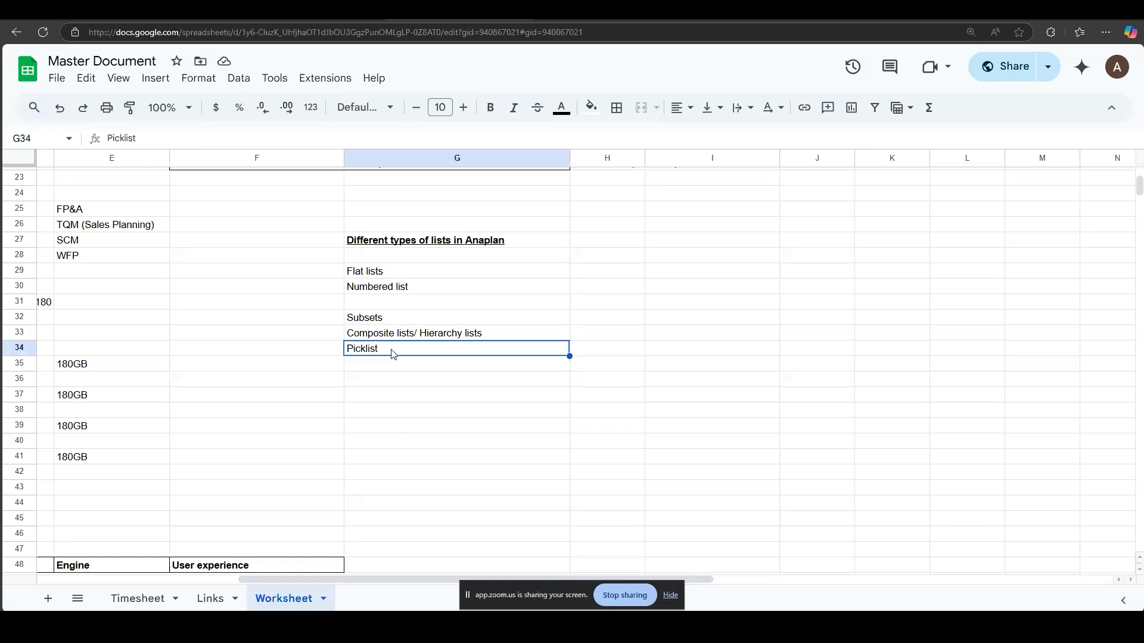
drag(342, 321, 377, 350)
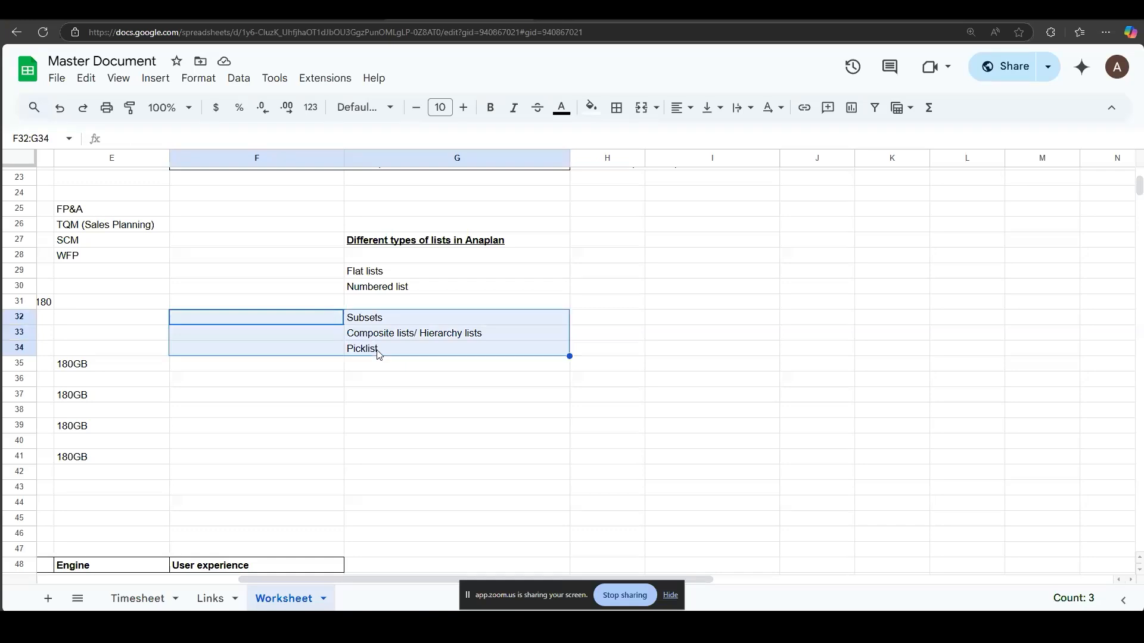
click(377, 351)
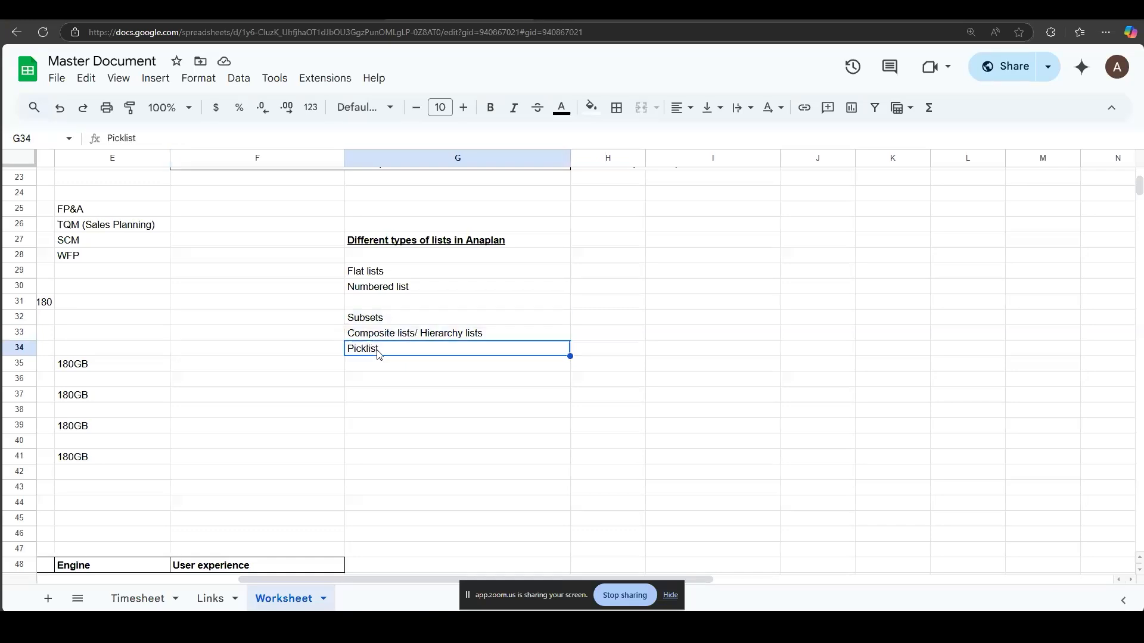
click(388, 276)
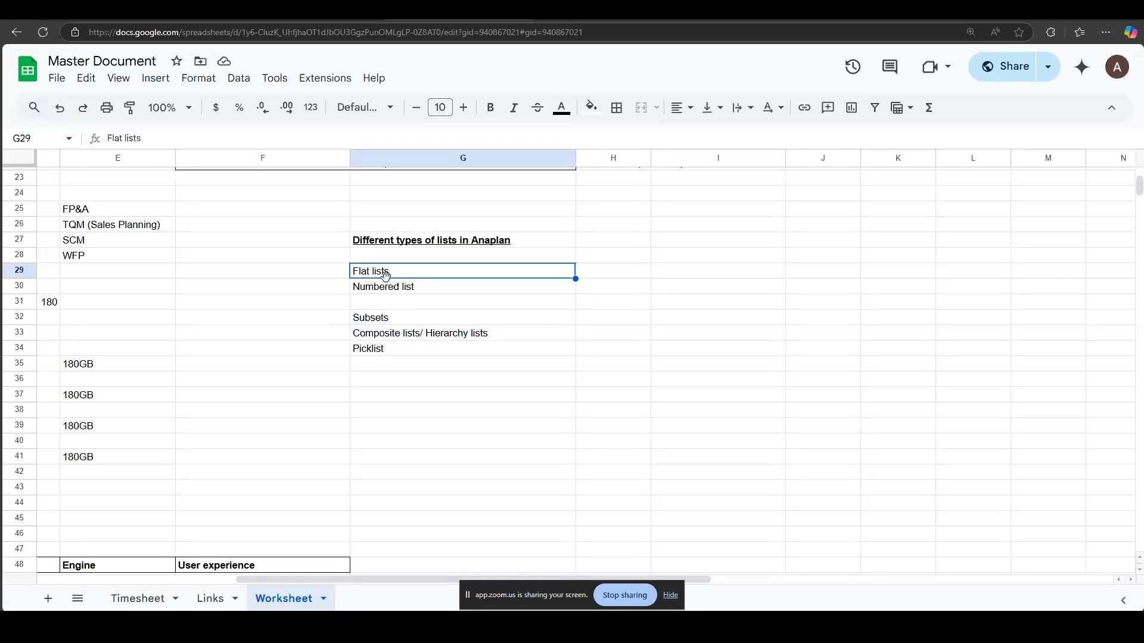
click(387, 287)
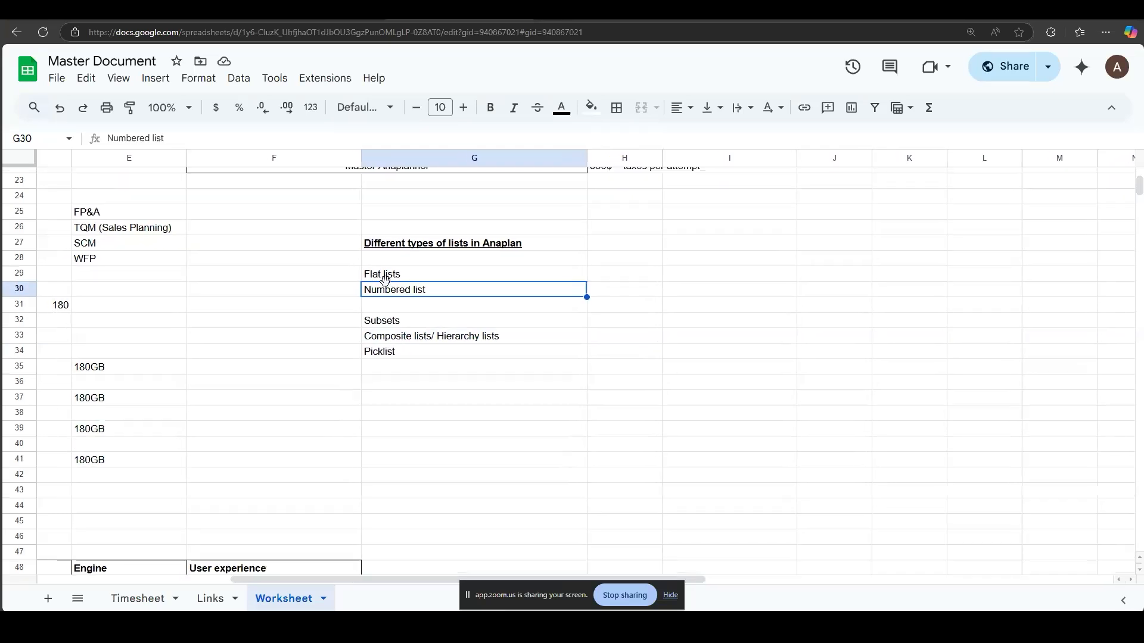
Enter the comparison heading "Flat list" in cell I25
scroll(385, 280, down, 1)
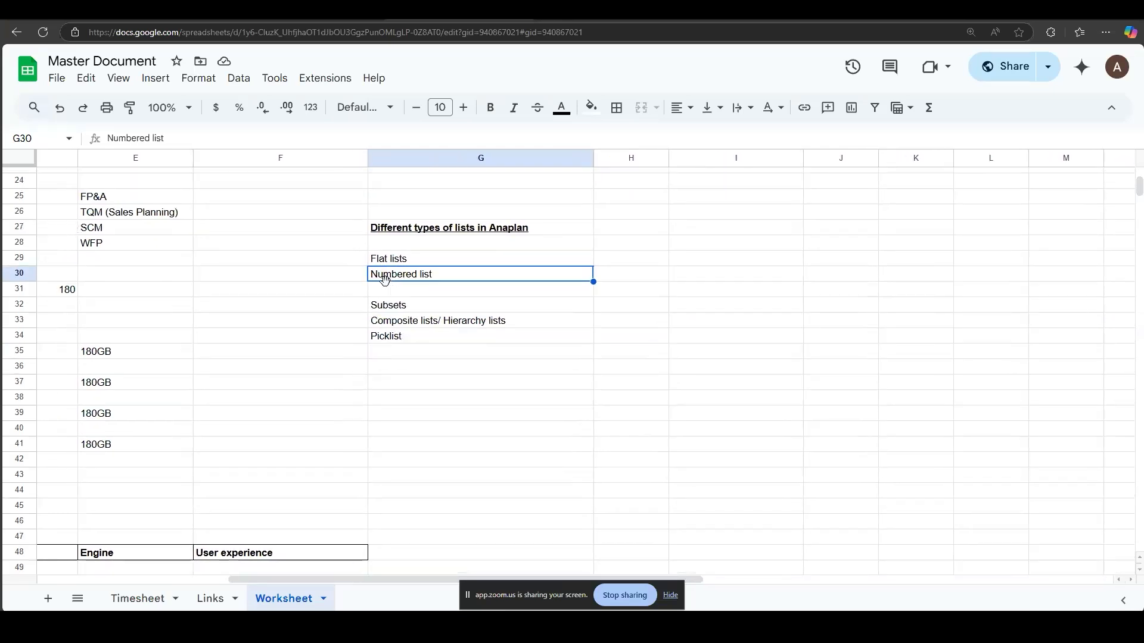
scroll(385, 280, right, 4)
scroll(387, 285, up, 3)
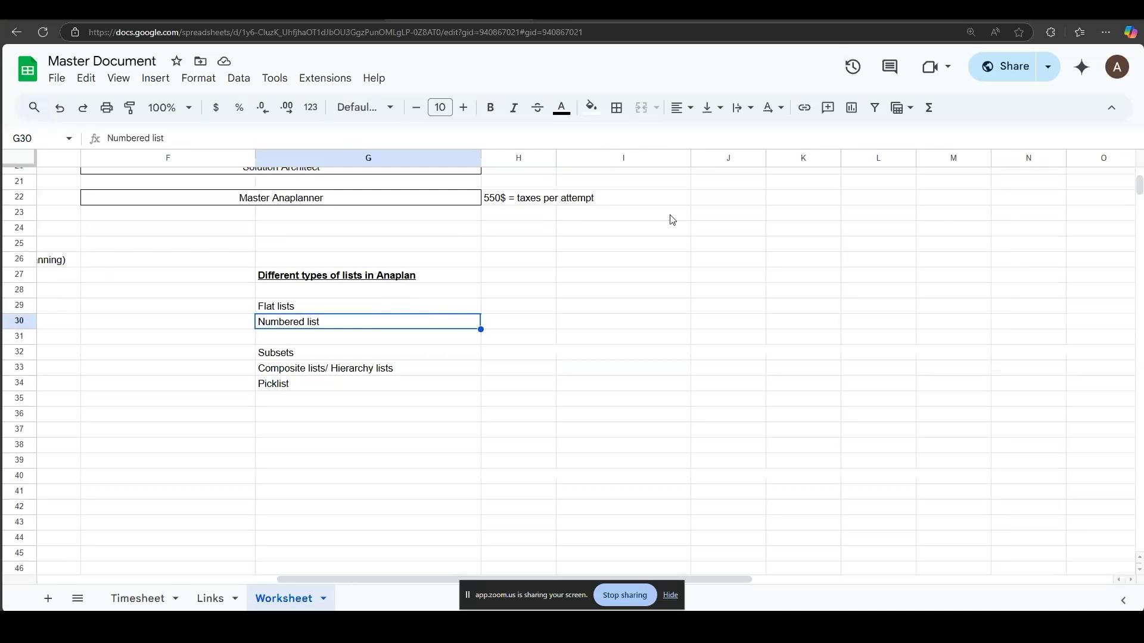
click(642, 243)
text(Fla)
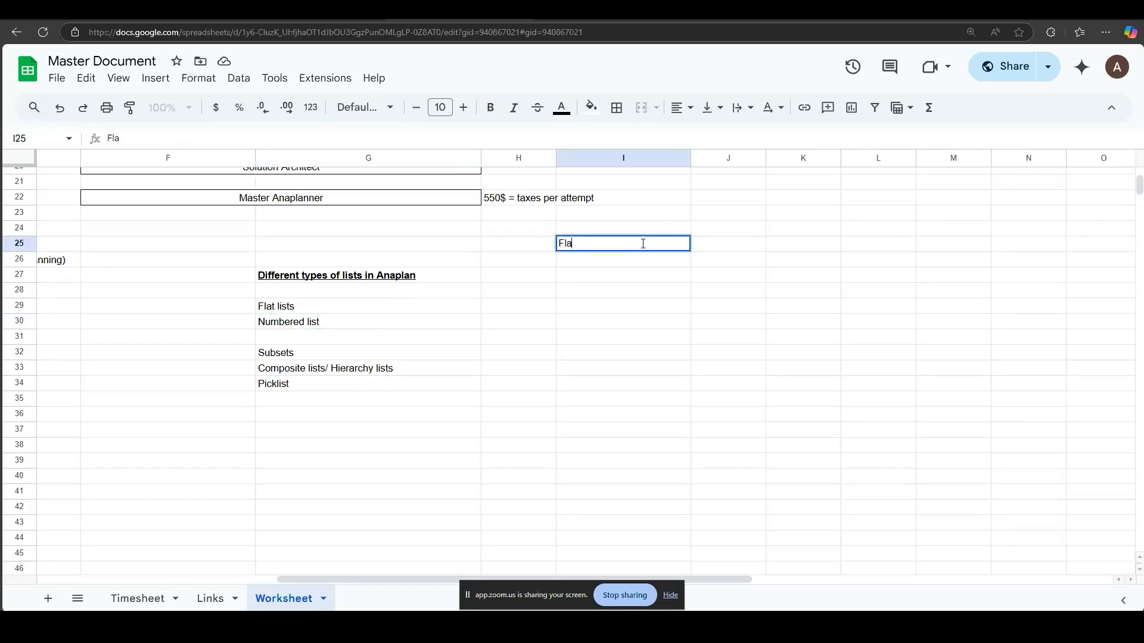
text(t list)
key(Return)
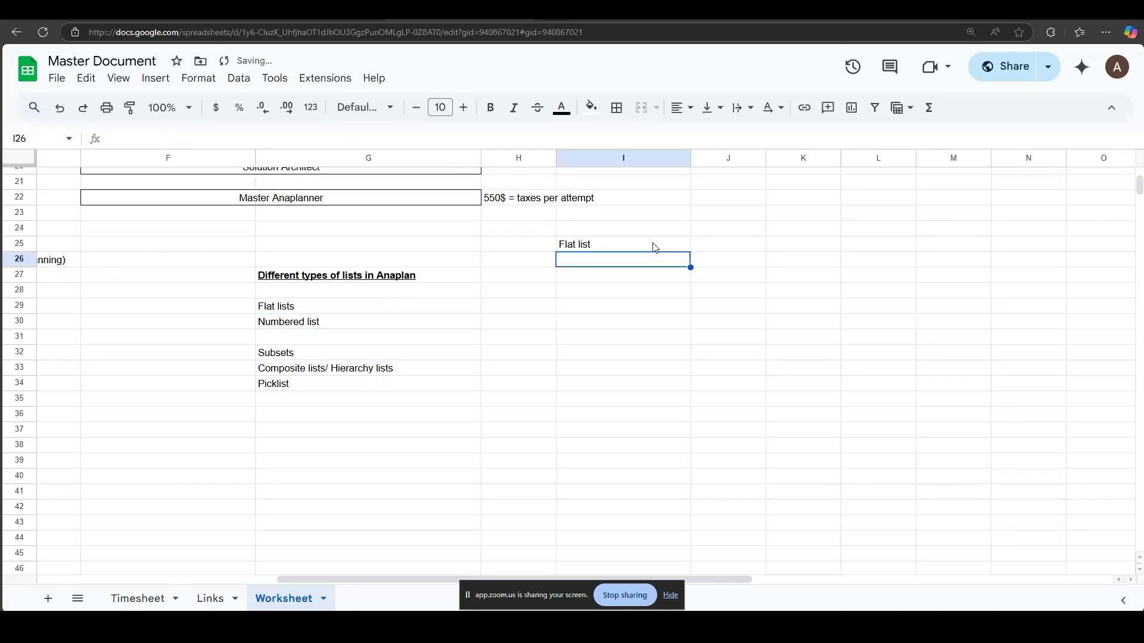
Enter the comparison heading "Numbered list" in cell K25, leaving J25 empty
click(745, 249)
text(Nu,)
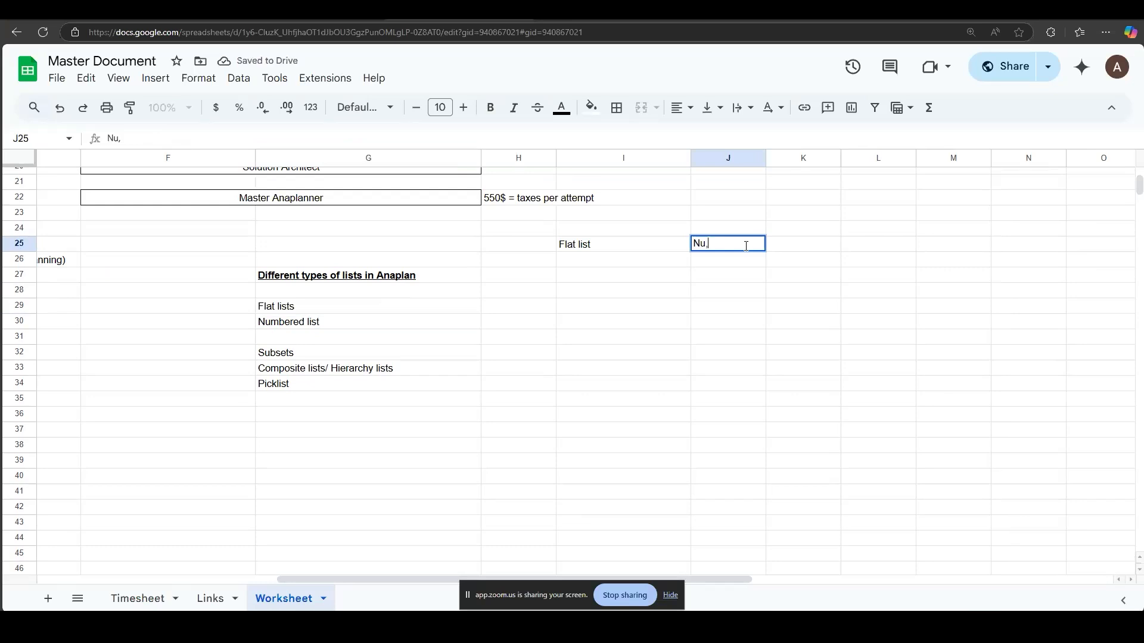
key(BackSpace)
key(BackSpace)
click(826, 249)
text(Nunbe)
key(BackSpace)
key(BackSpace)
key(BackSpace)
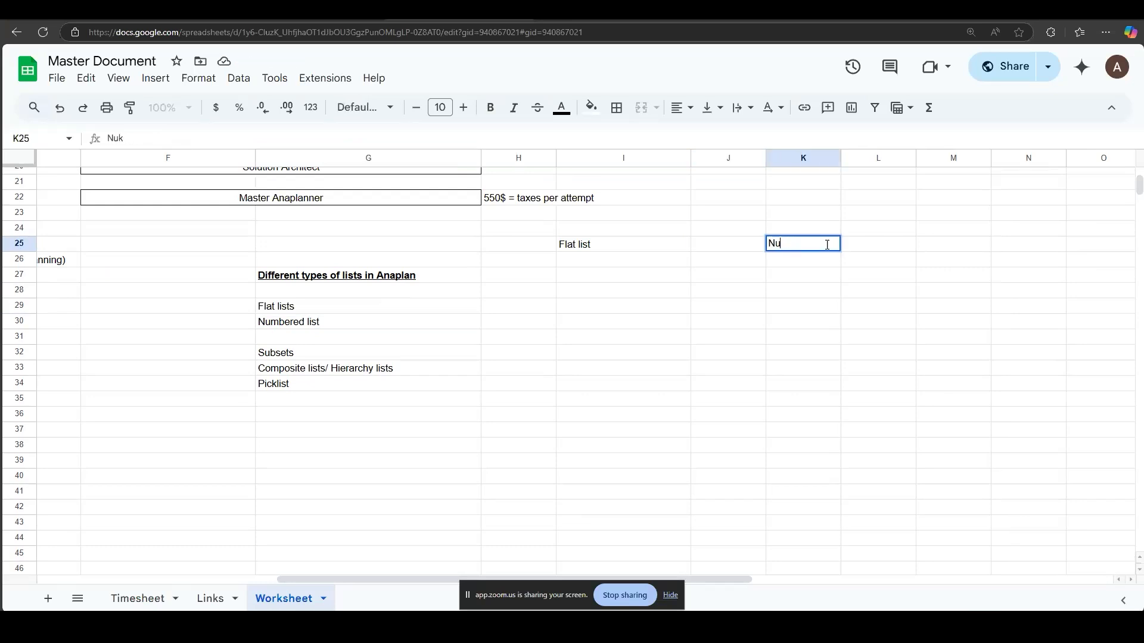
text(mbered list)
key(Return)
Make the "Flat list" and "Numbered list" headings in I25:K25 bold
drag(828, 249, 633, 248)
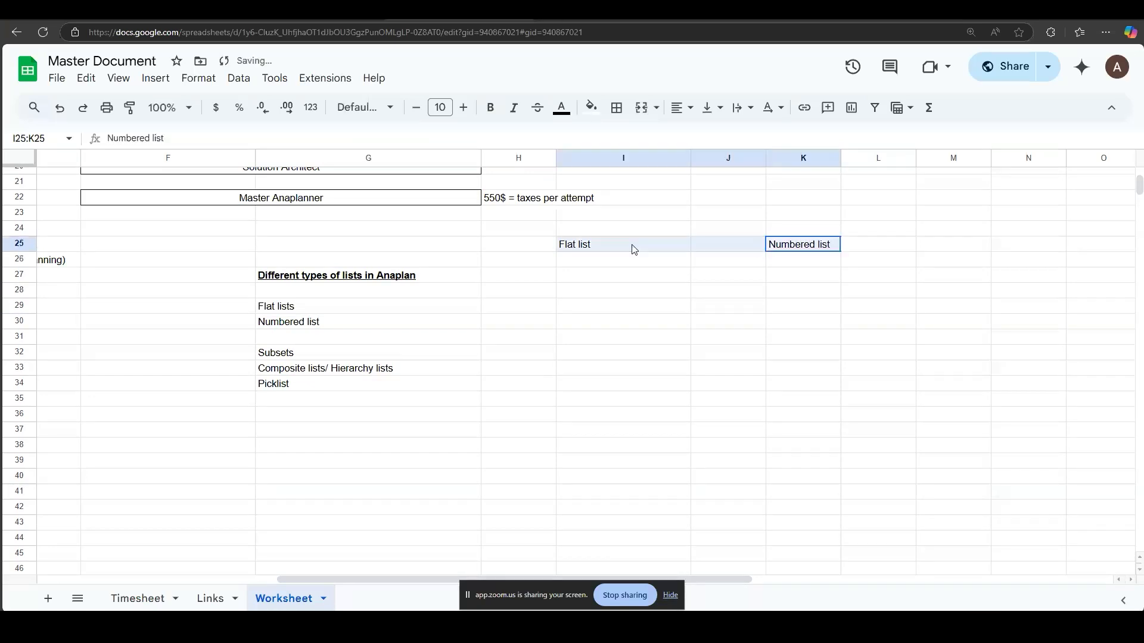
key(ctrl+b)
click(608, 248)
scroll(610, 247, left, 1)
scroll(609, 248, right, 1)
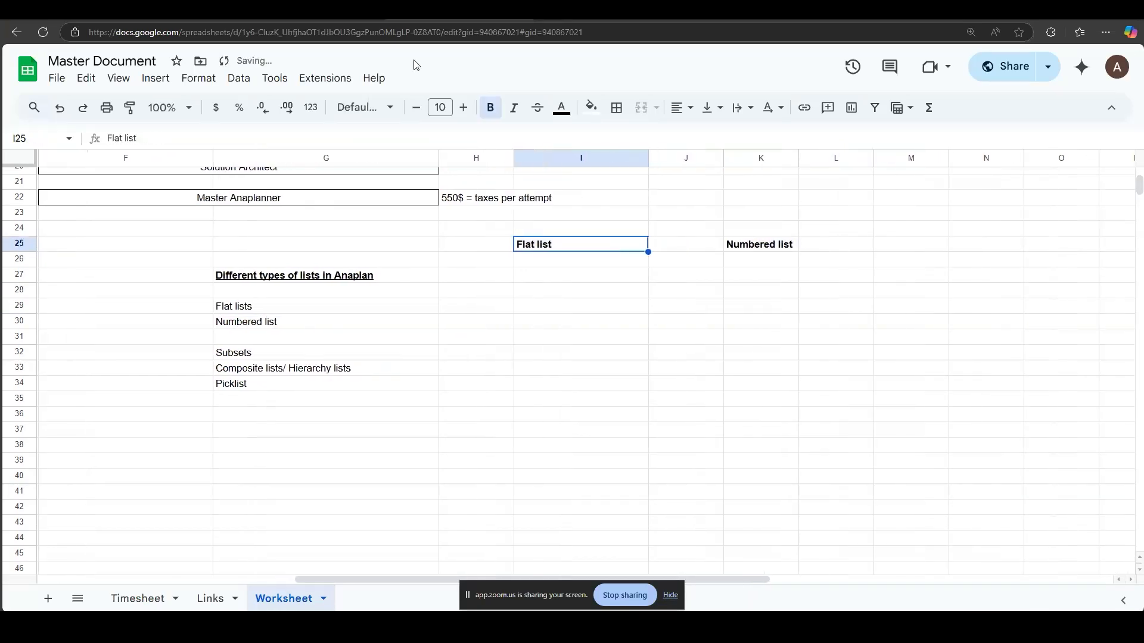
Switch to the Talent Builder 3 / Feb 2025 Model in Anaplan and open its general lists
click(411, 13)
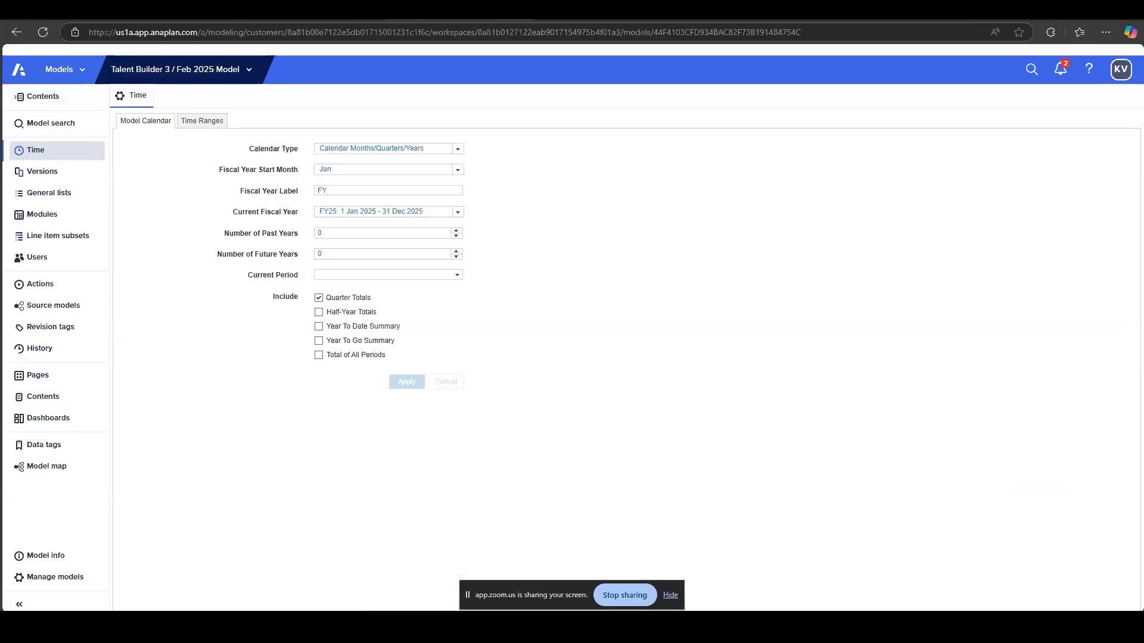
click(66, 204)
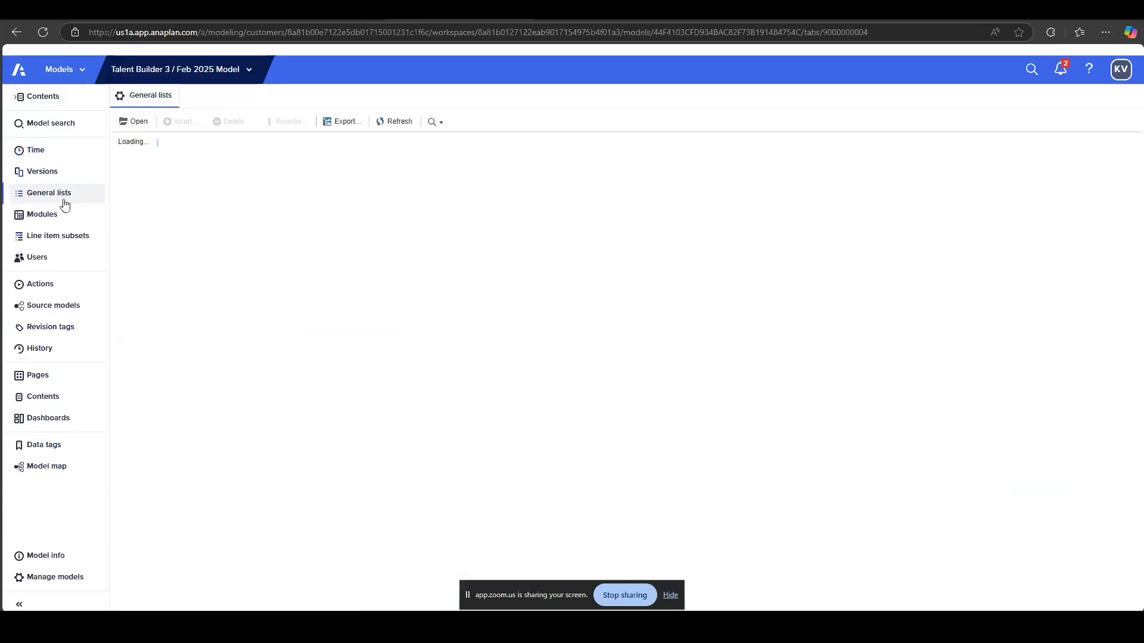
mouse_move(159, 159)
mouse_down()
mouse_move(164, 194)
mouse_move(170, 172)
mouse_up()
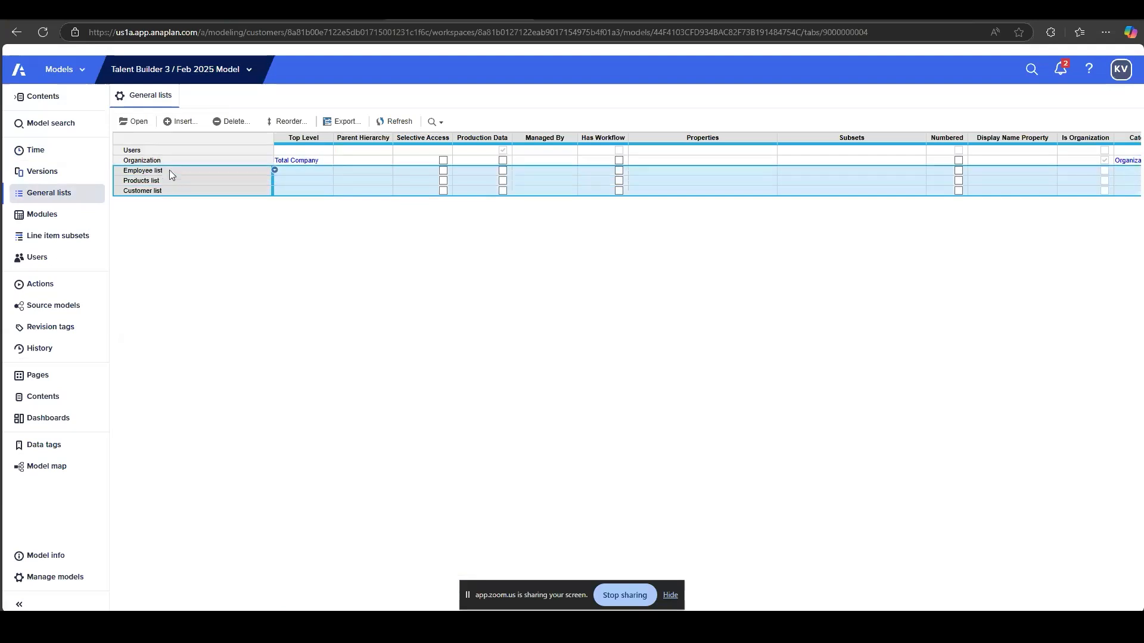
click(169, 171)
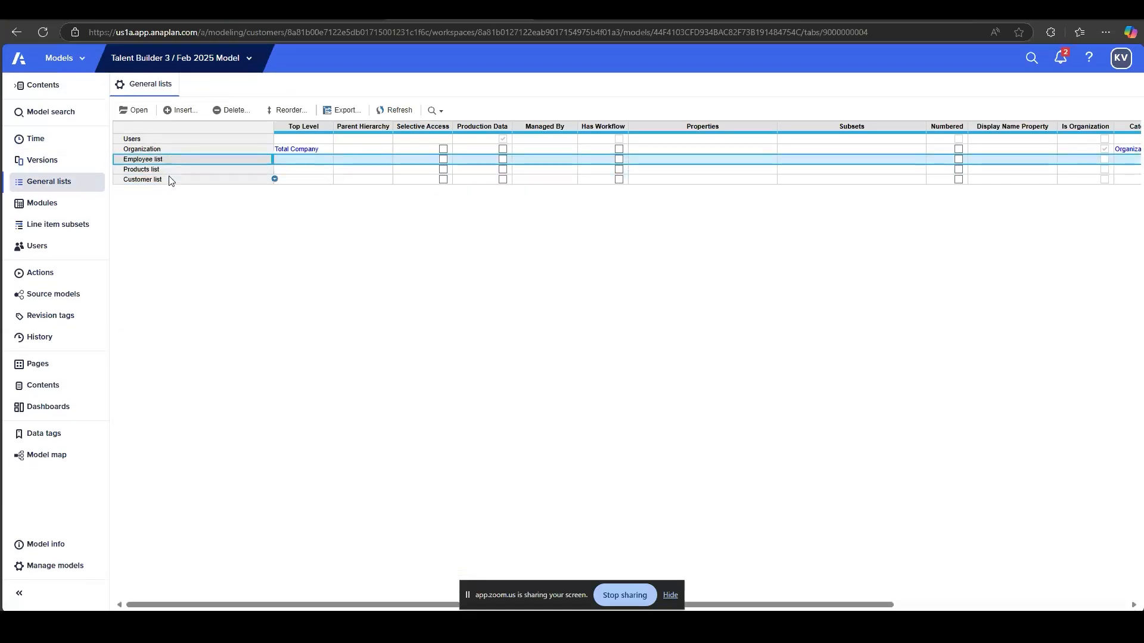
click(171, 180)
Open the Employee list and show its items in Grid View
click(186, 159)
click(135, 110)
click(177, 109)
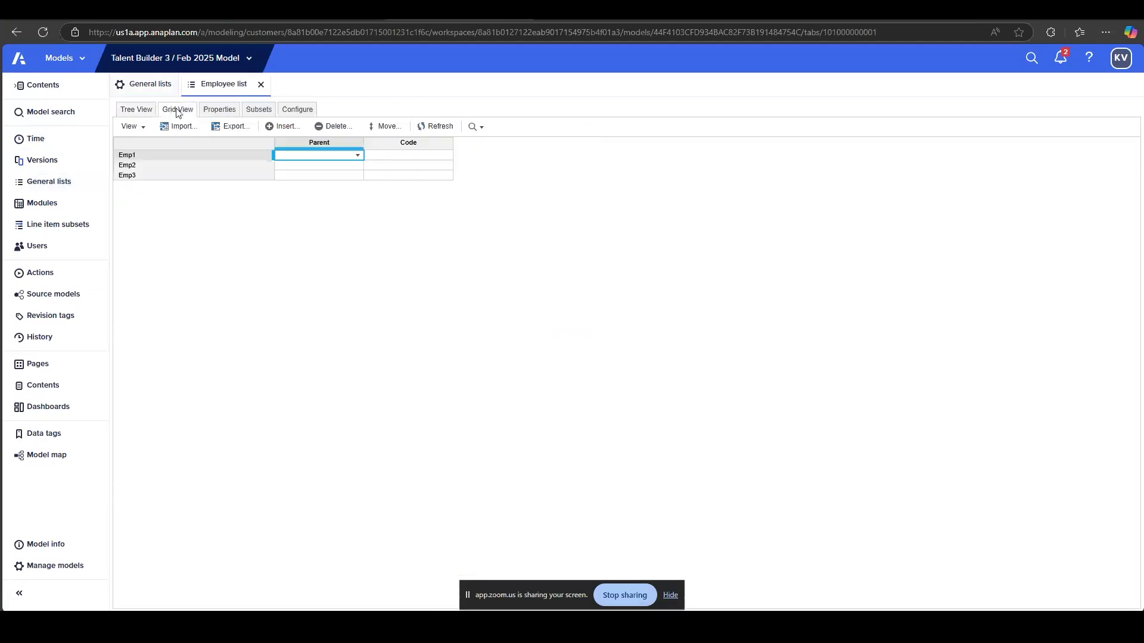
Examine the three employee items and the Parent and Code columns of the Employee list
click(129, 164)
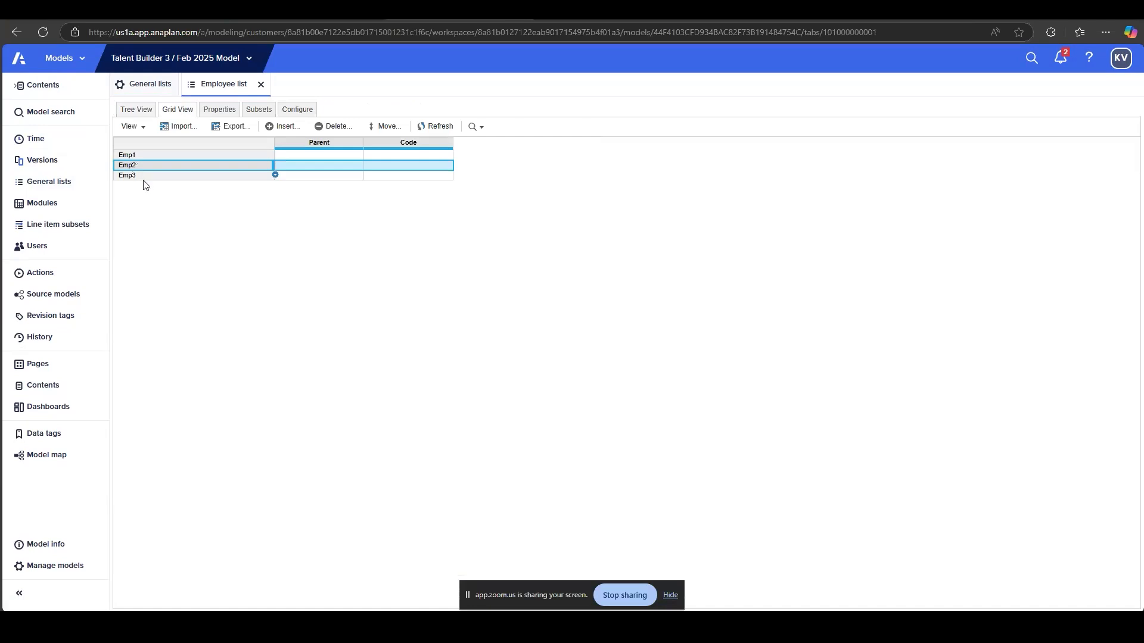
click(143, 176)
click(335, 144)
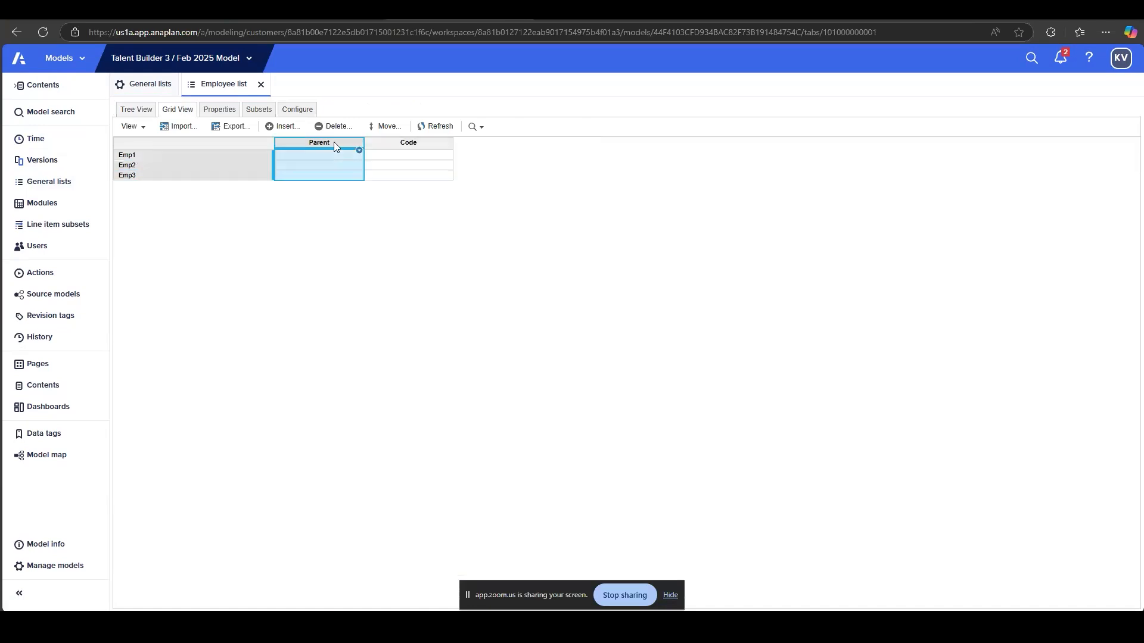
click(395, 143)
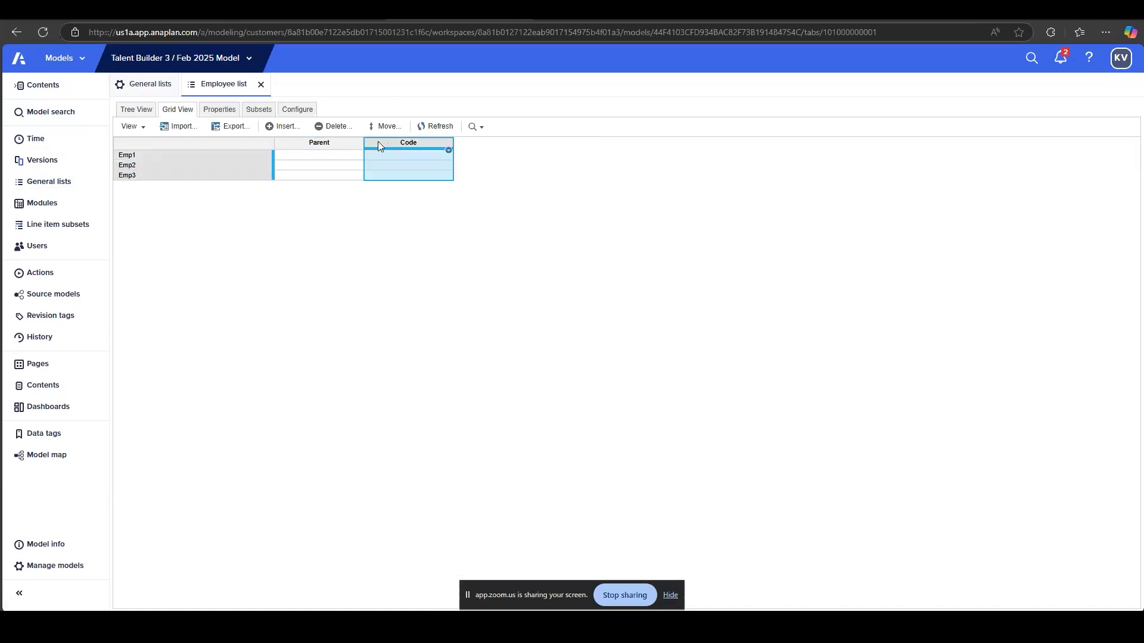
click(344, 144)
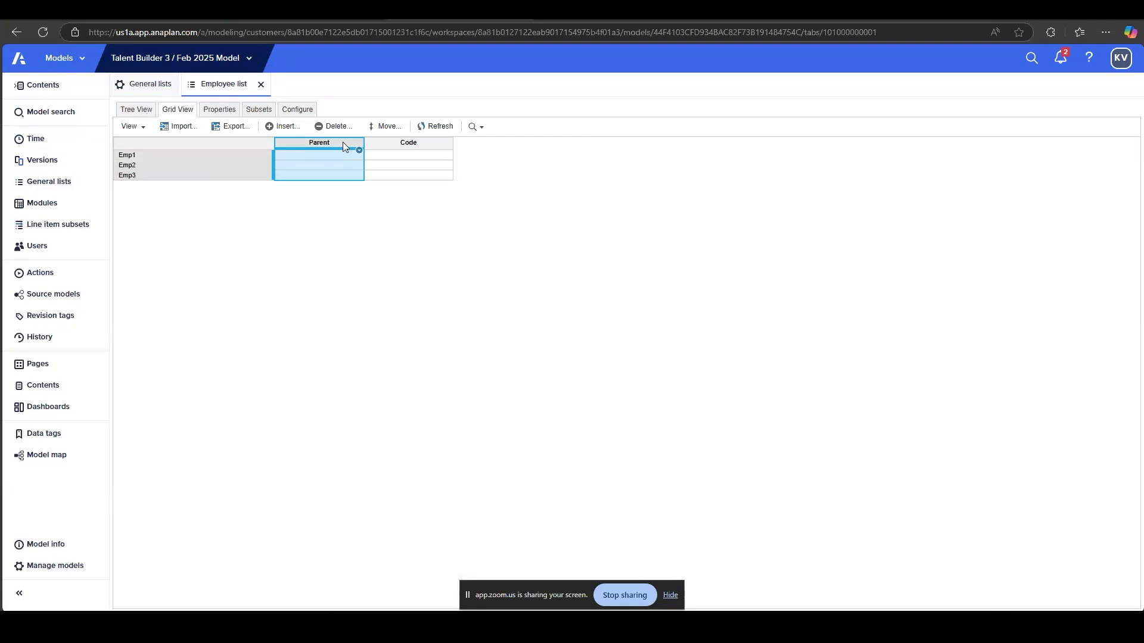
click(393, 142)
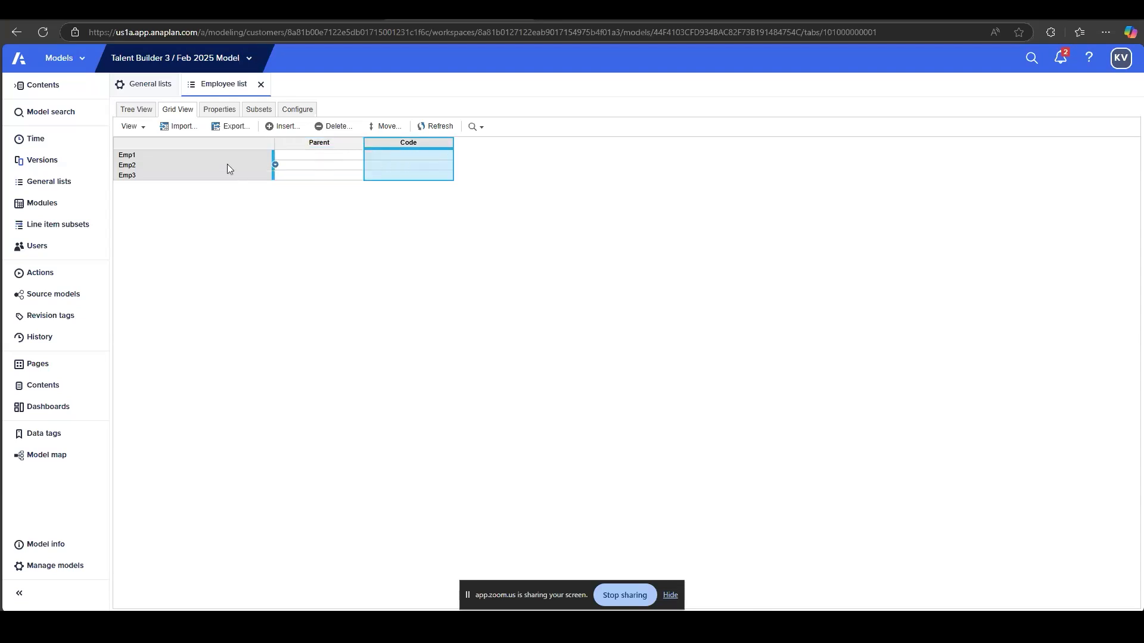
drag(216, 154, 219, 189)
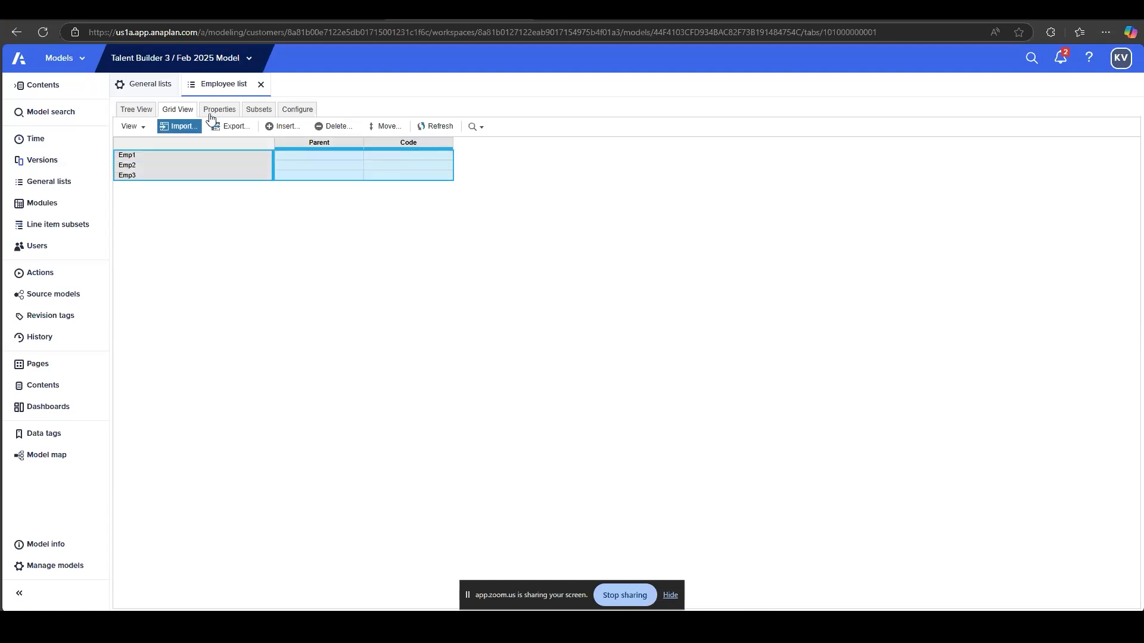
click(130, 156)
click(130, 166)
click(131, 177)
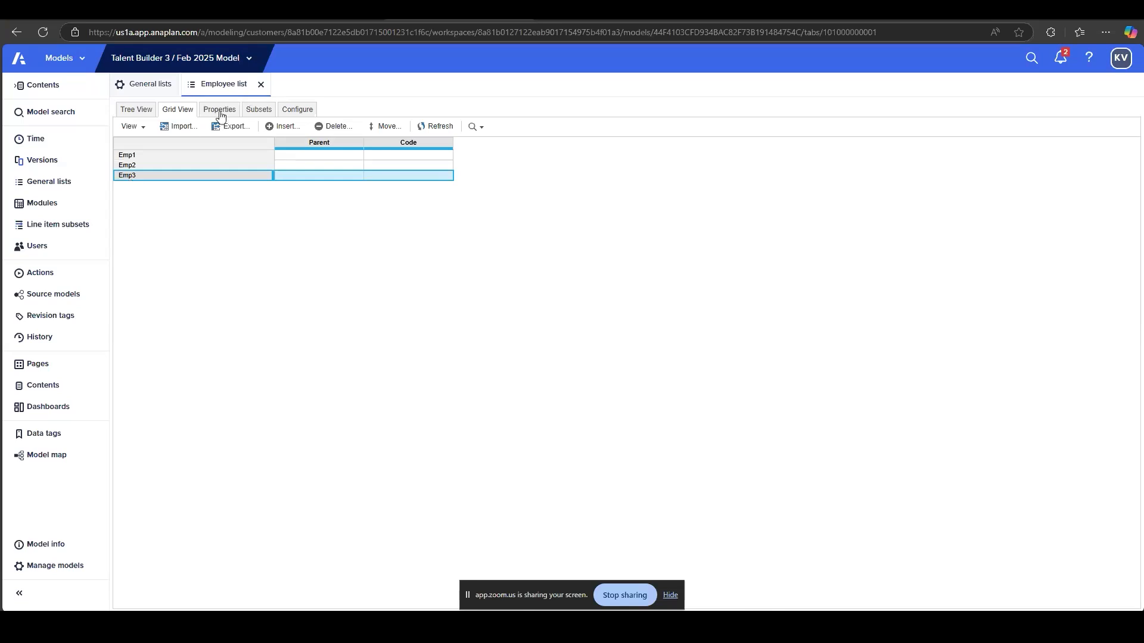
Rename the list items Emp1, Emp2 and Emp3 with the three employees' first names
double_click(130, 156)
text(Aditya)
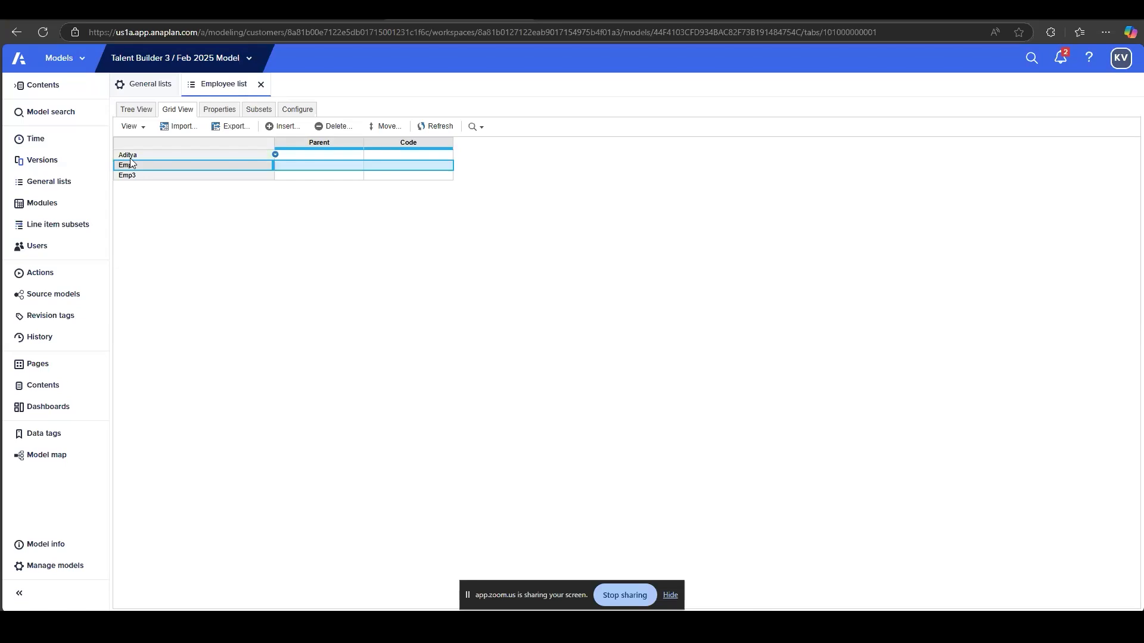
double_click(131, 162)
text(Deepak)
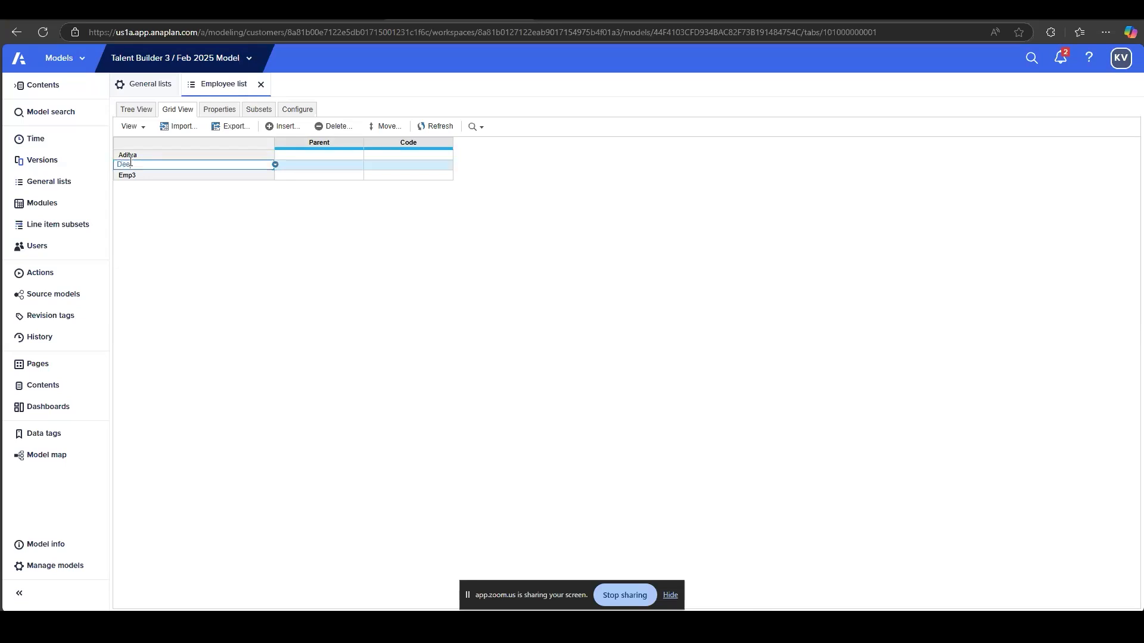
double_click(132, 174)
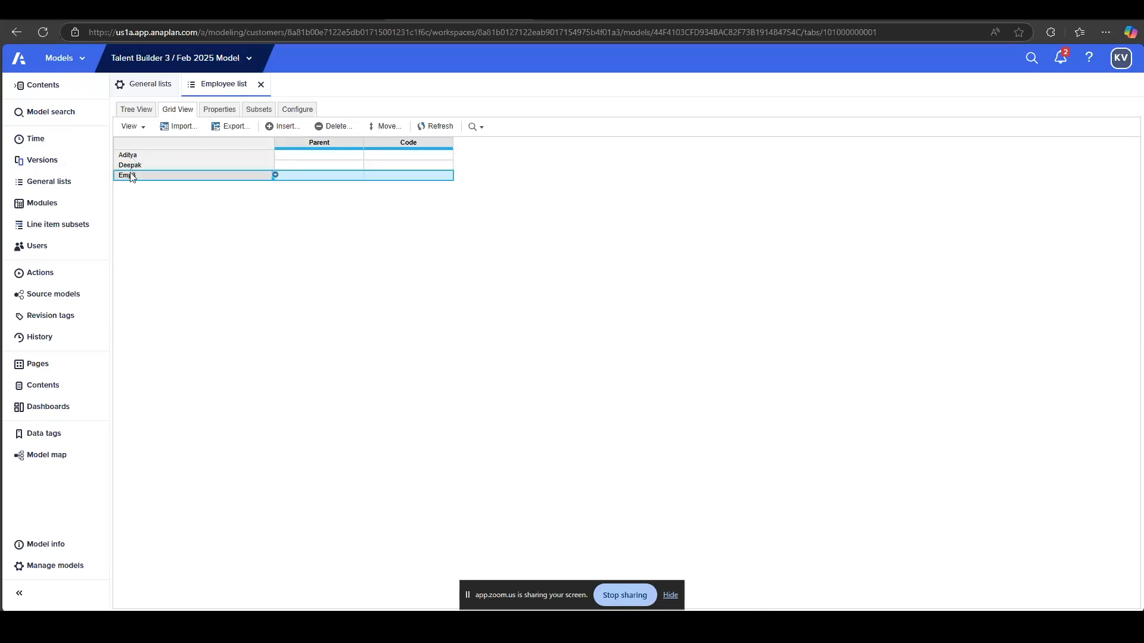
text(Aa)
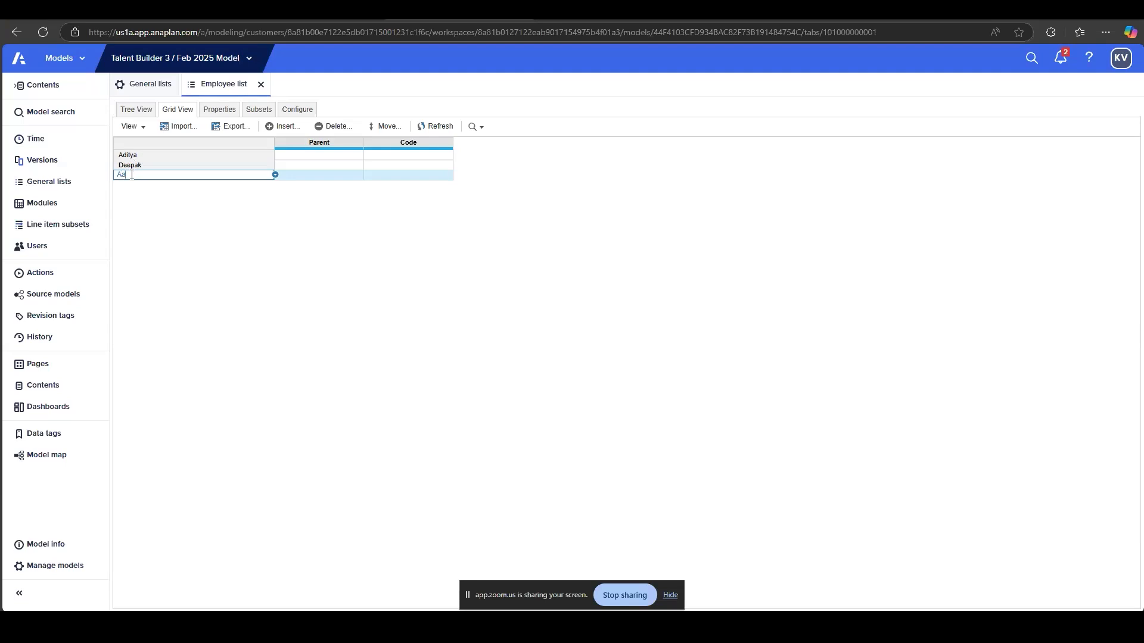
text(man)
key(Return)
mouse_move(132, 174)
mouse_down()
mouse_move(137, 155)
mouse_move(142, 181)
mouse_up()
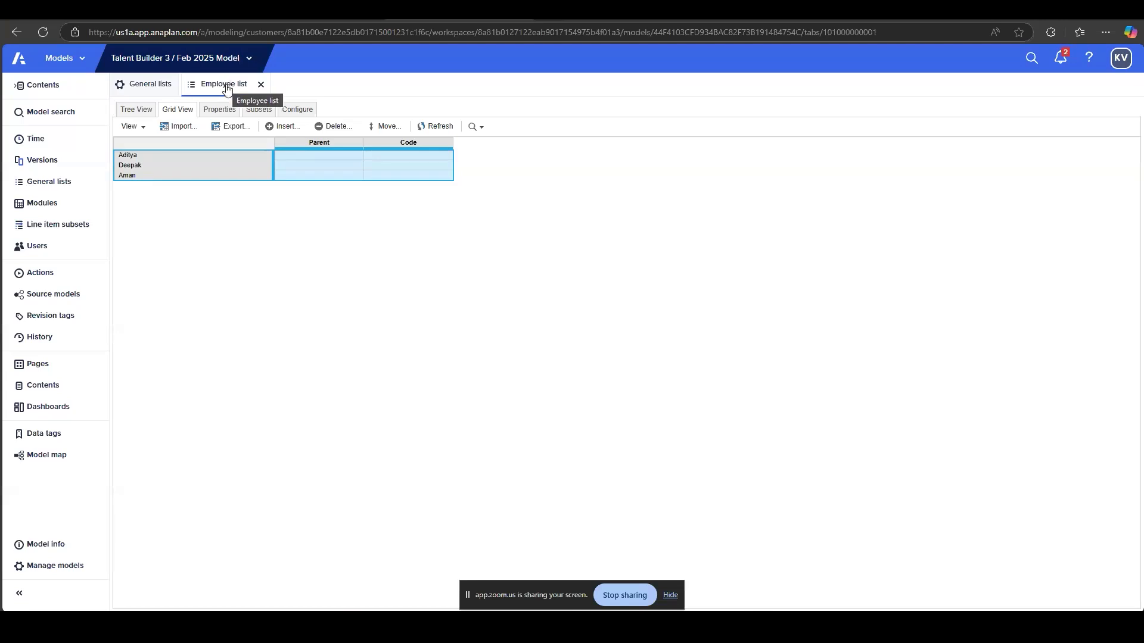
click(142, 157)
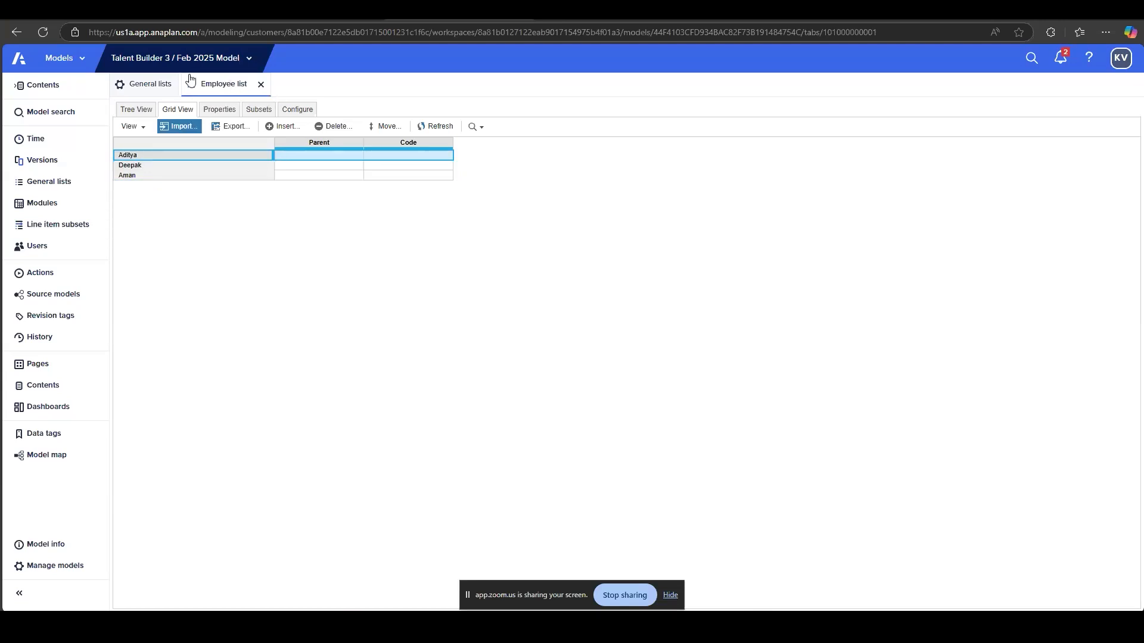
Switch to the Master Document spreadsheet and enter "list Item, Code, Parent, Name" in cell G25
click(307, 11)
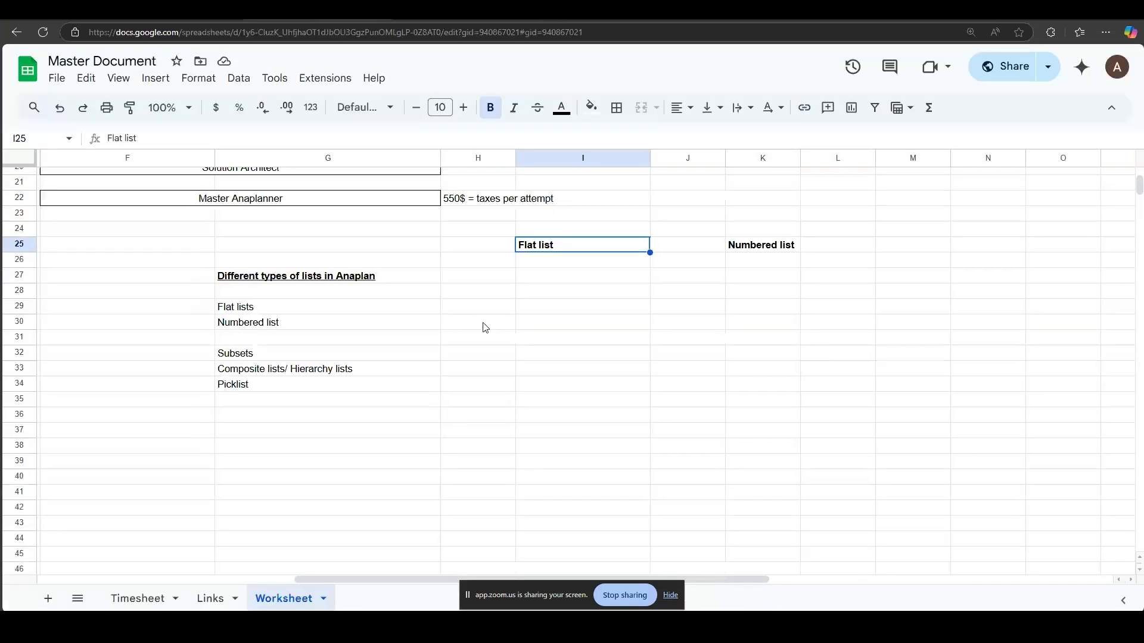
click(306, 249)
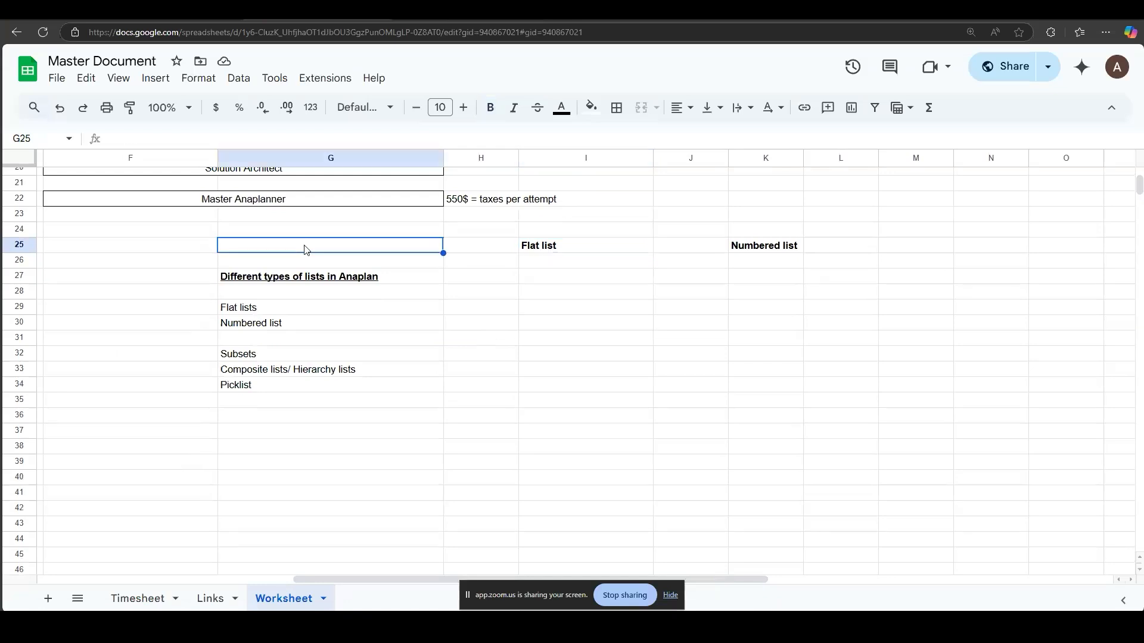
double_click(305, 249)
text(list Item)
key(Return)
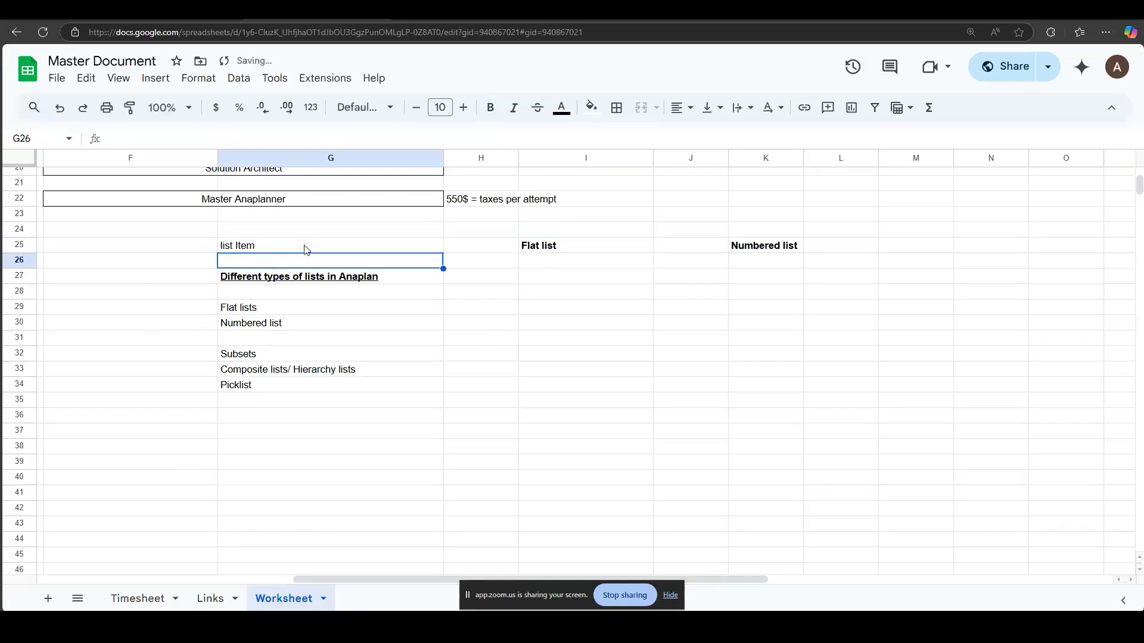
click(306, 245)
double_click(305, 246)
text(, Code, )
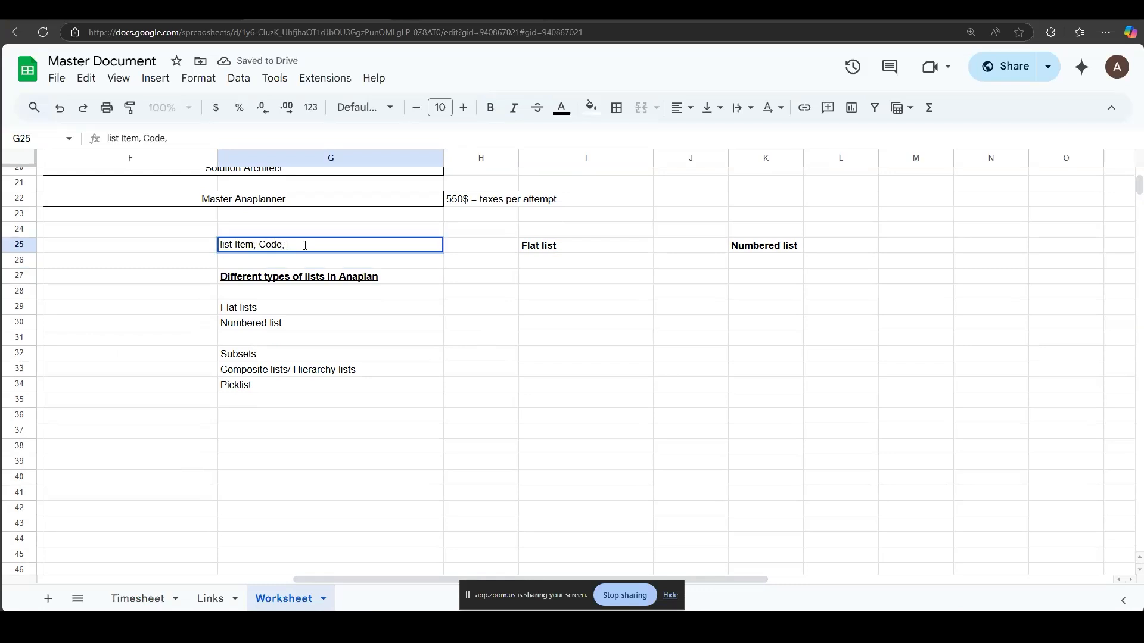
text(Parent, Name)
key(Return)
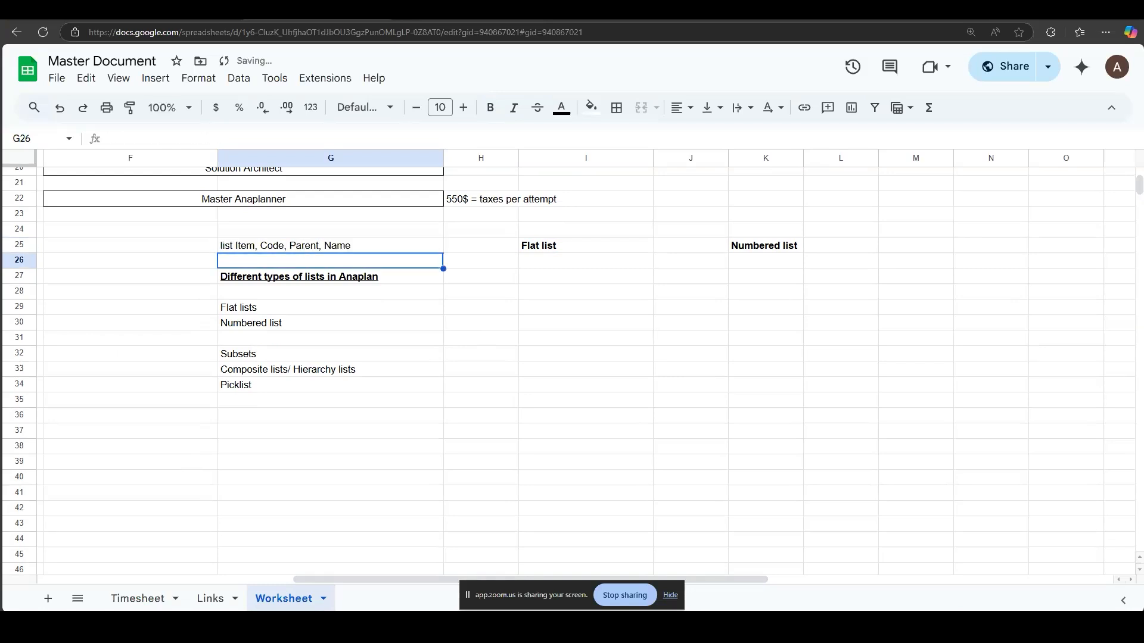
Switch back to the Employee list in Anaplan and review its Code and Parent columns
click(386, 11)
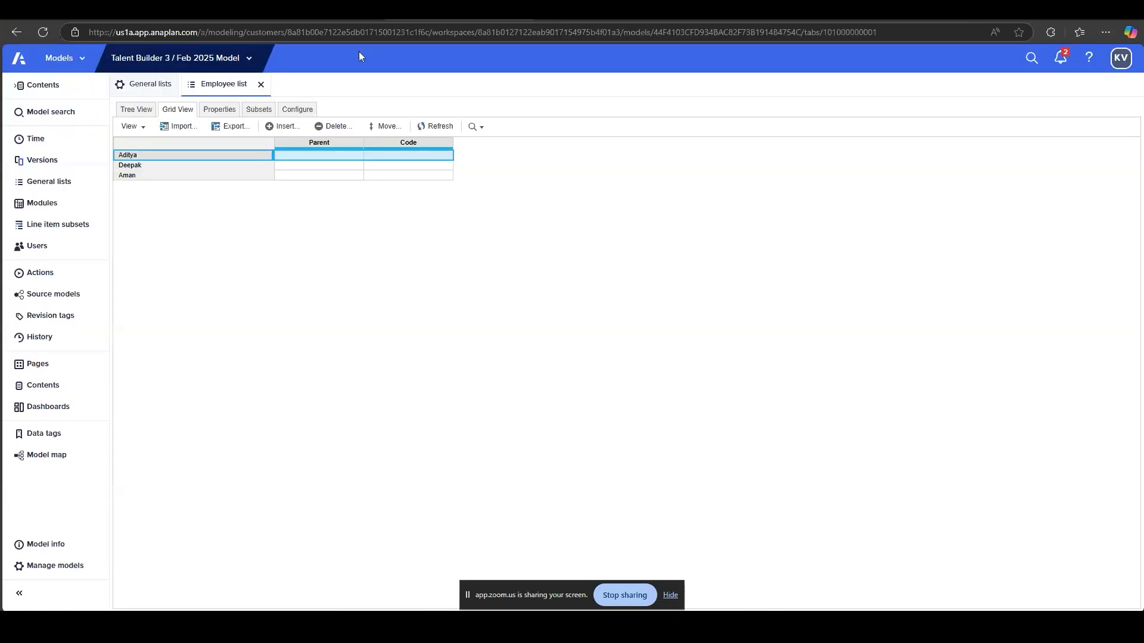
click(133, 167)
click(131, 177)
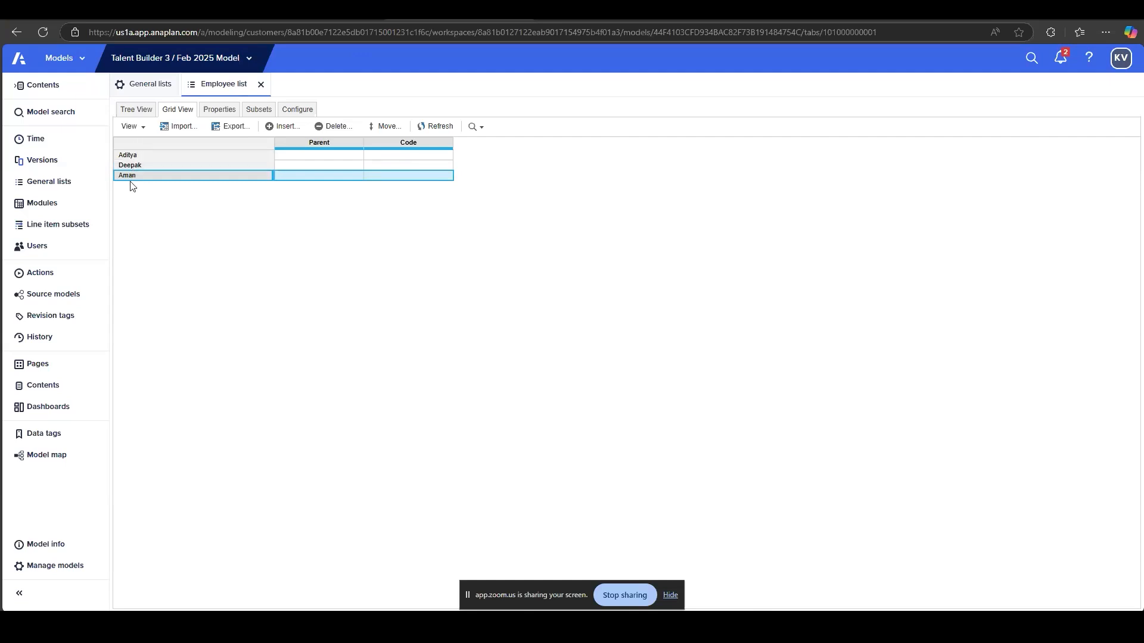
click(394, 143)
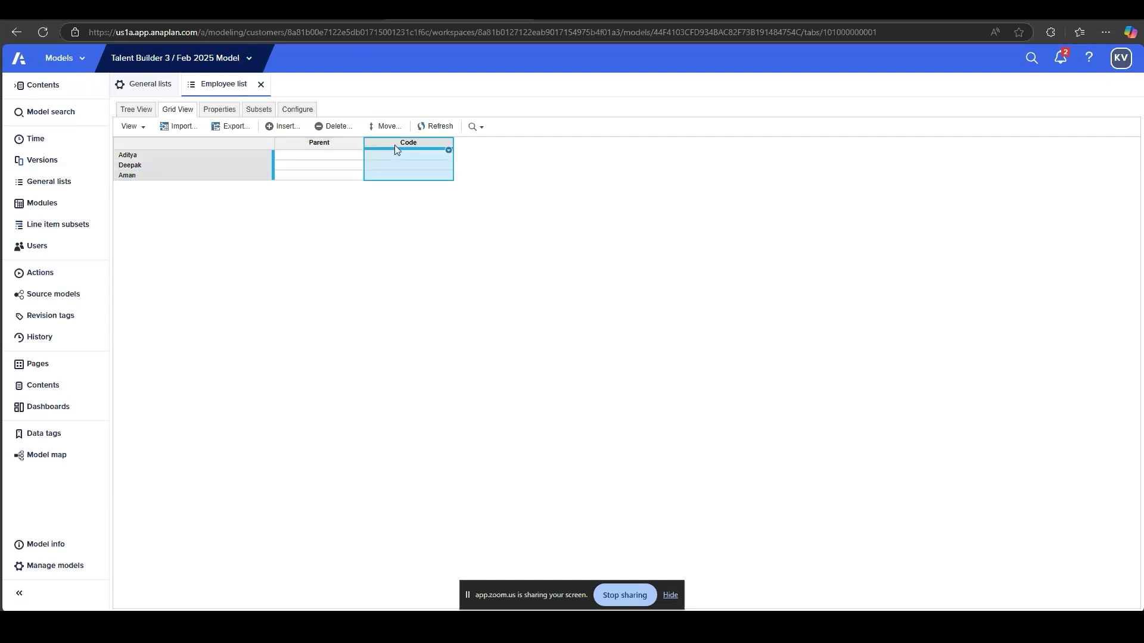
click(334, 144)
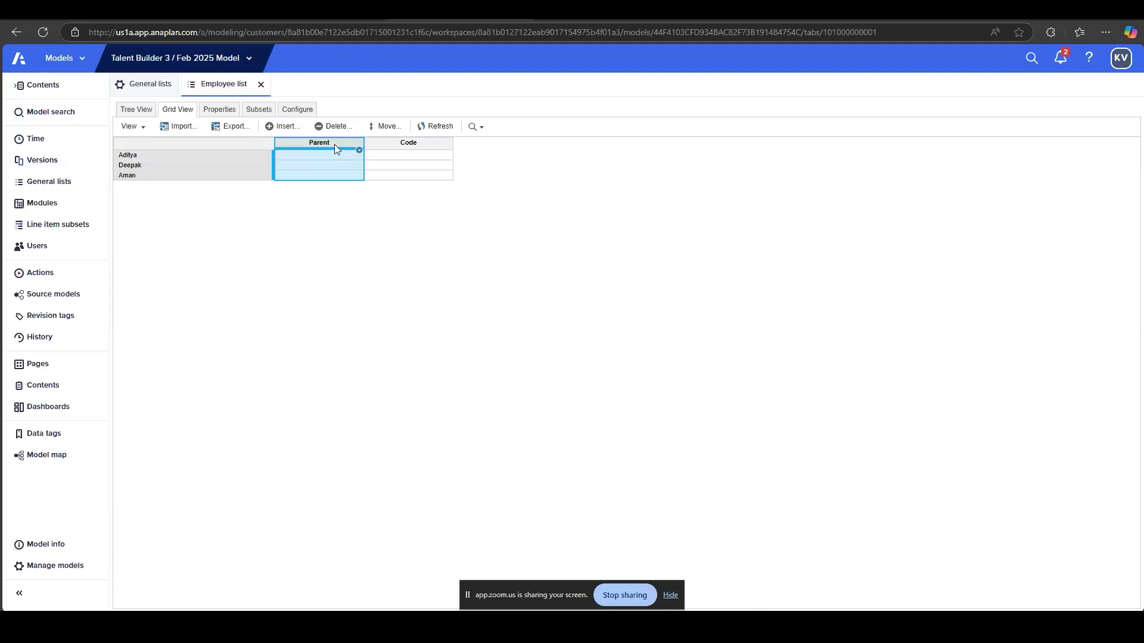
Examine the renamed employee items individually and as a whole list in the grid
click(143, 155)
click(137, 167)
click(136, 176)
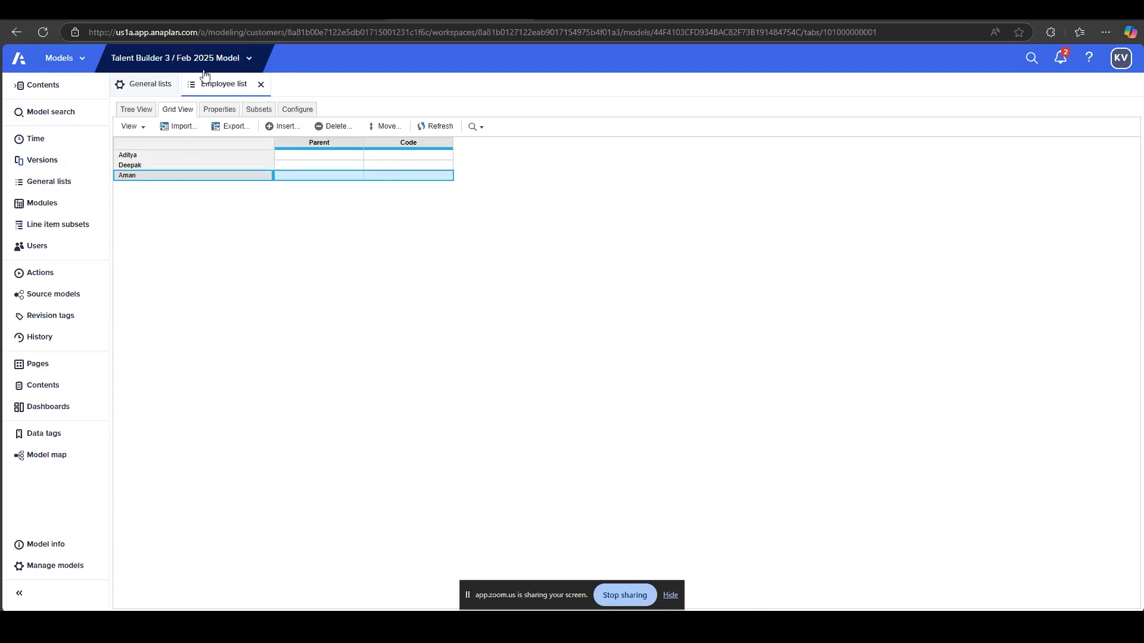
click(164, 157)
click(142, 174)
click(141, 167)
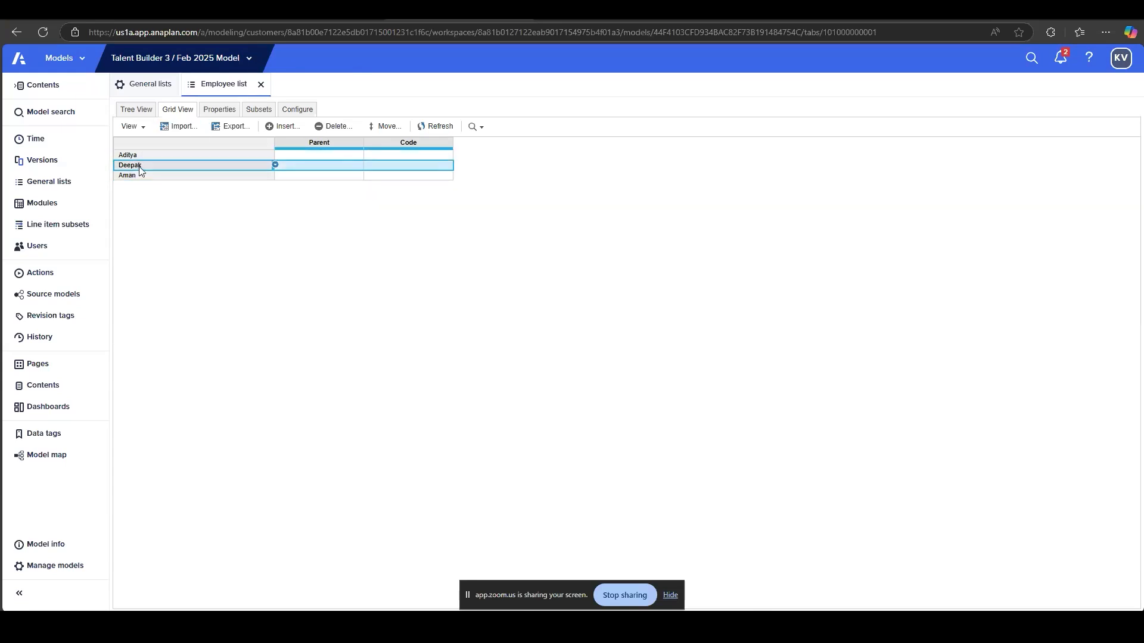
click(138, 146)
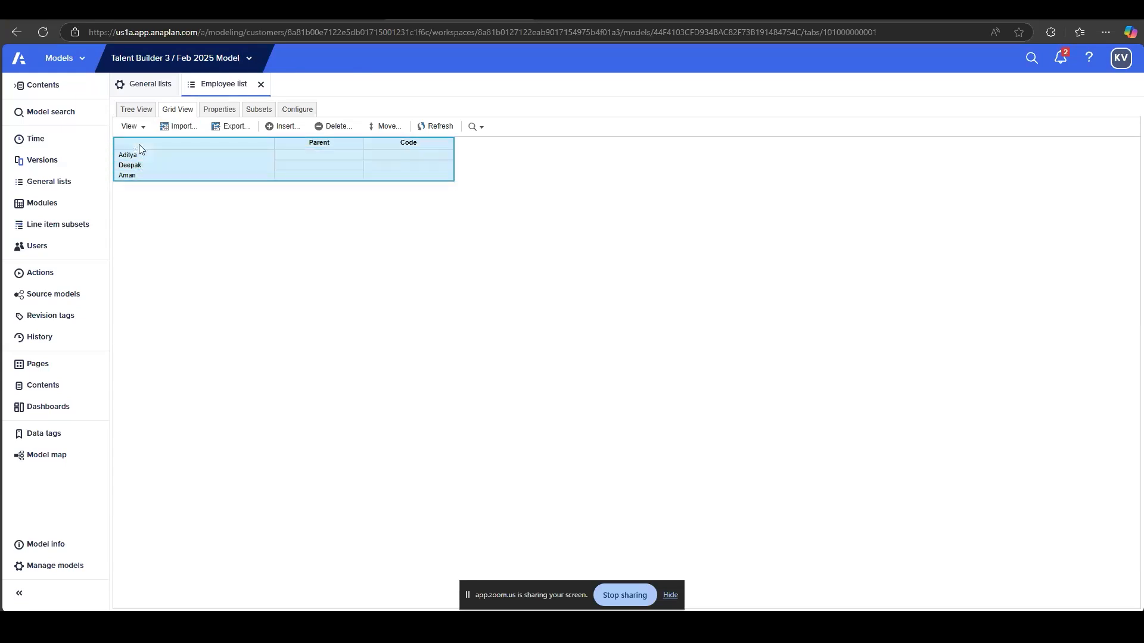
click(135, 157)
click(133, 165)
click(132, 174)
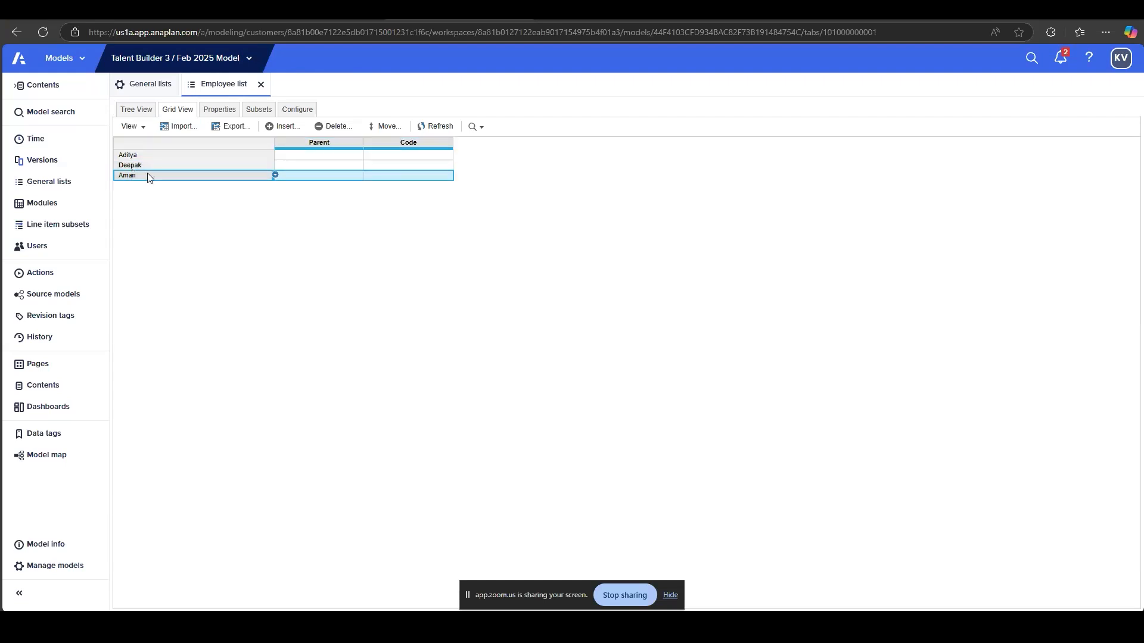
click(305, 176)
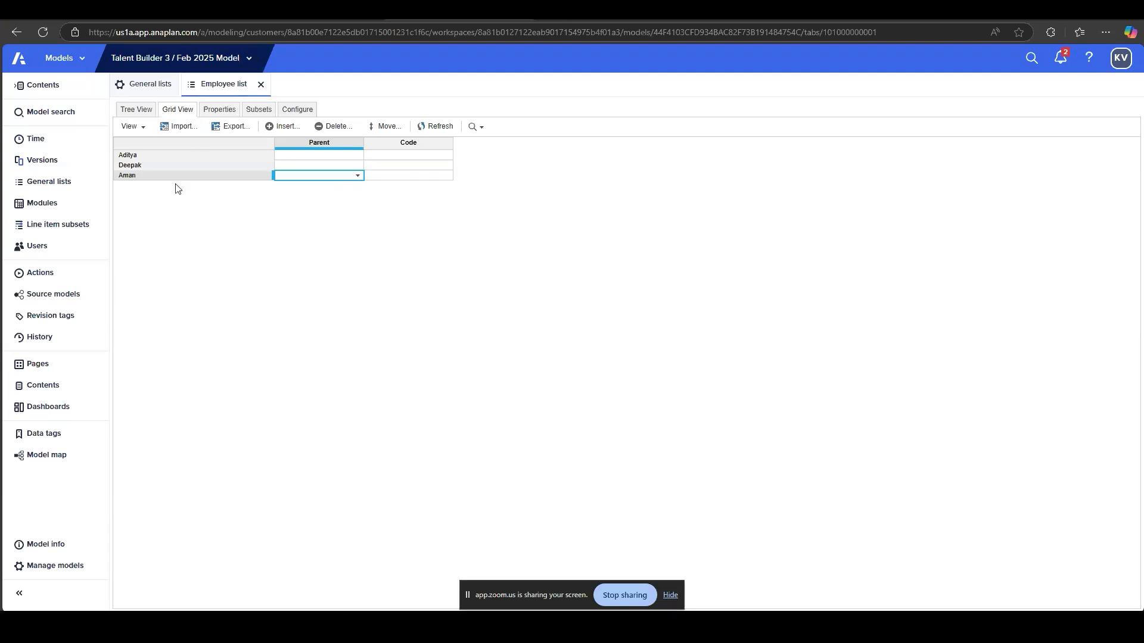
drag(170, 156, 173, 176)
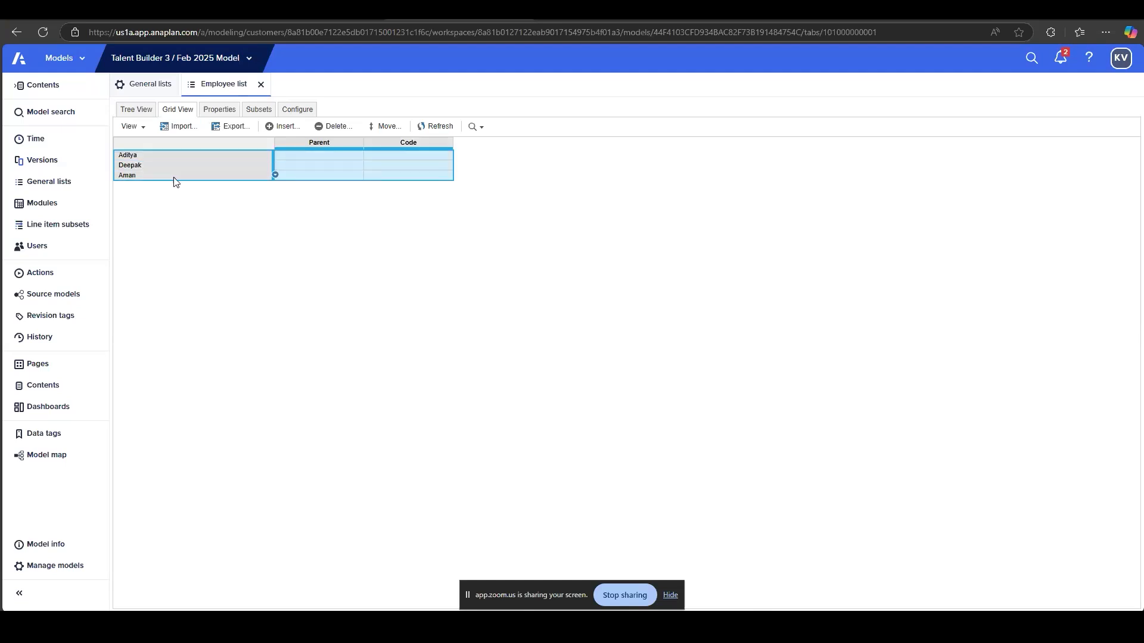
drag(149, 155, 148, 178)
click(148, 178)
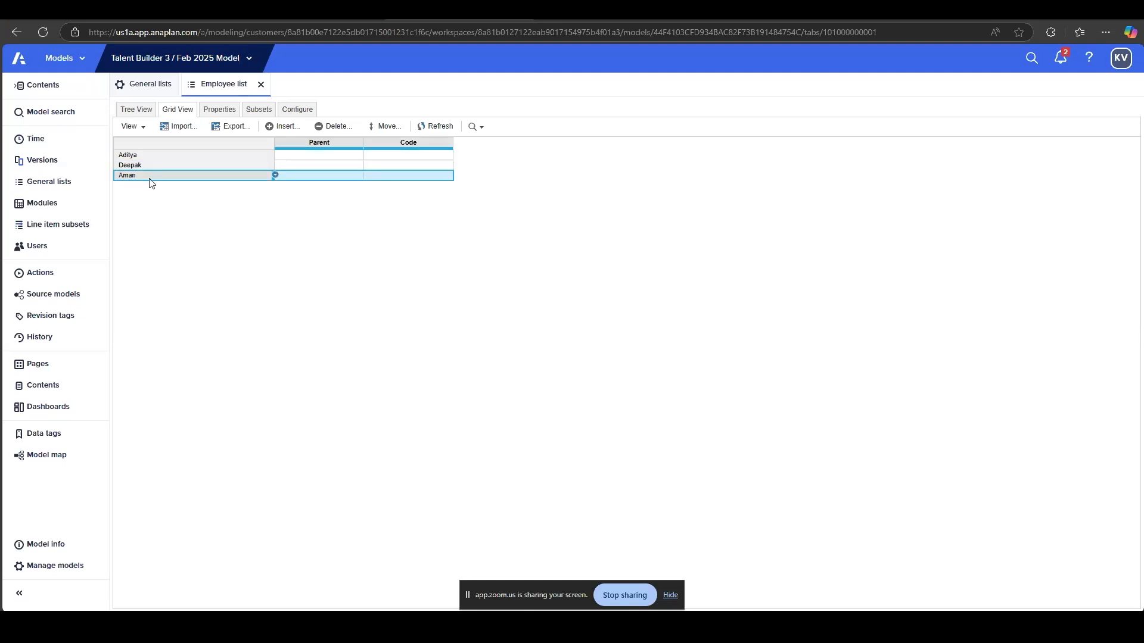
Set the code of the first employee in the list to E001
click(441, 156)
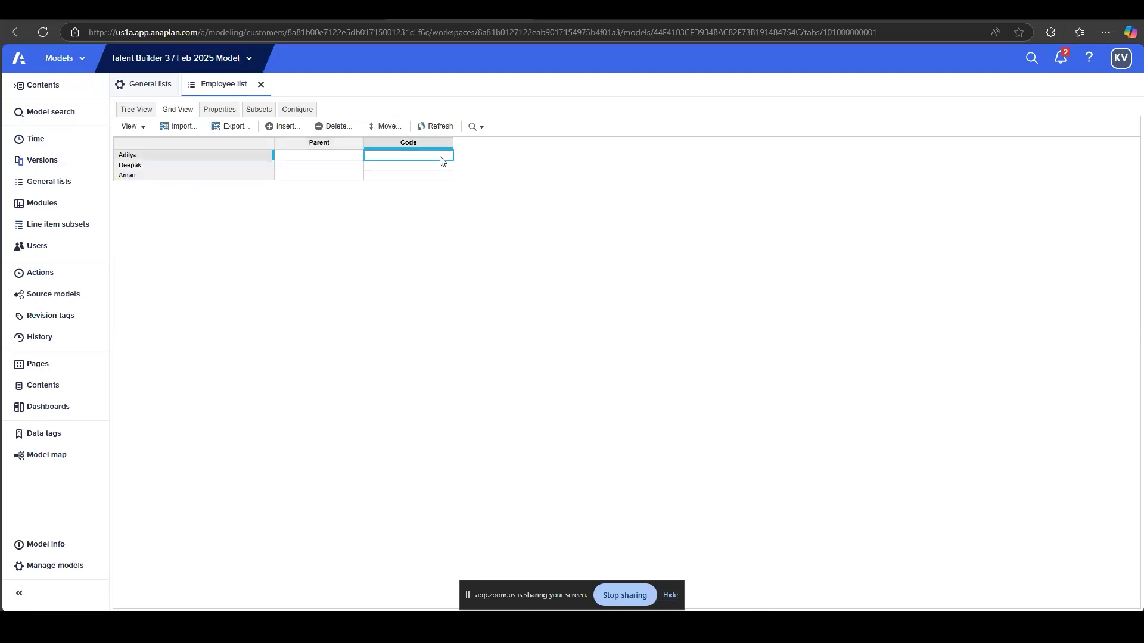
click(253, 160)
click(376, 160)
click(381, 142)
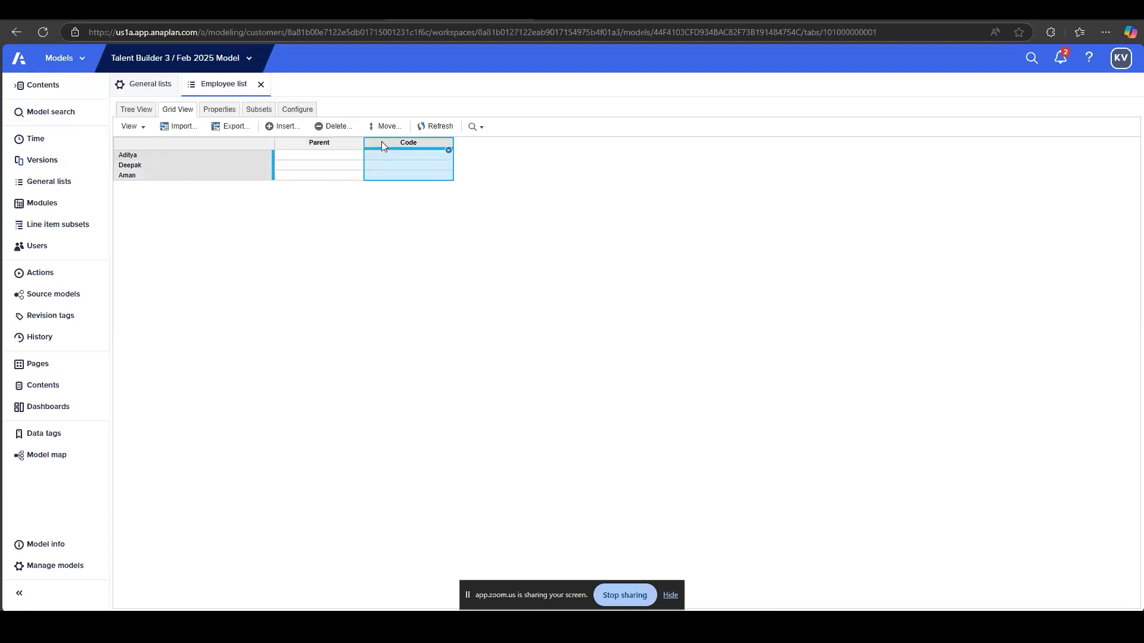
click(392, 157)
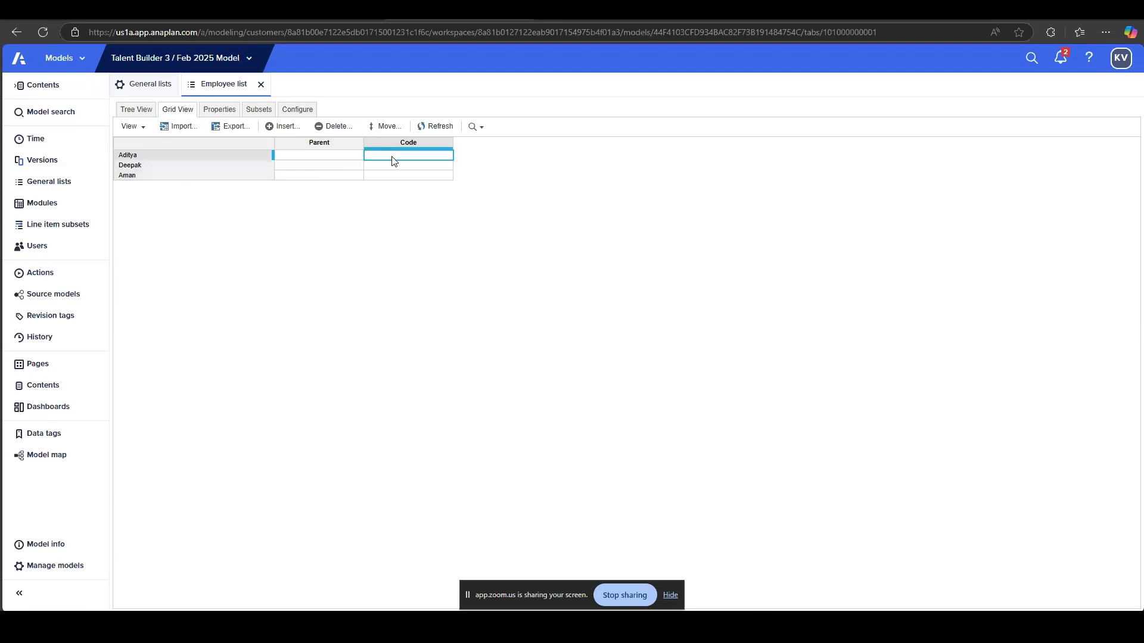
text(E)
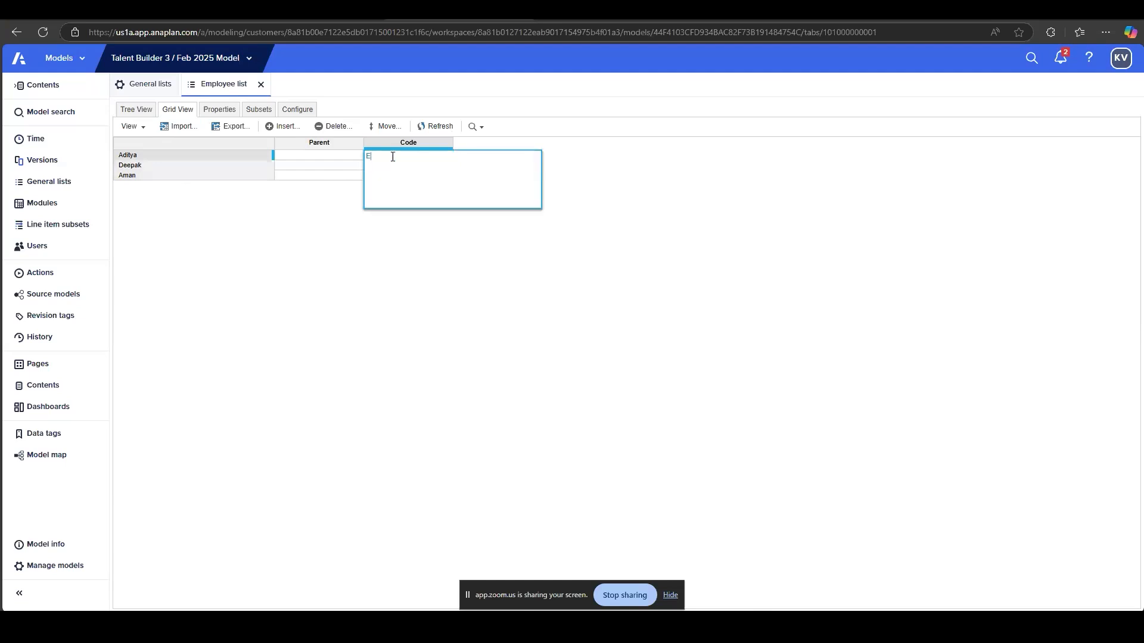
text(001)
key(Return)
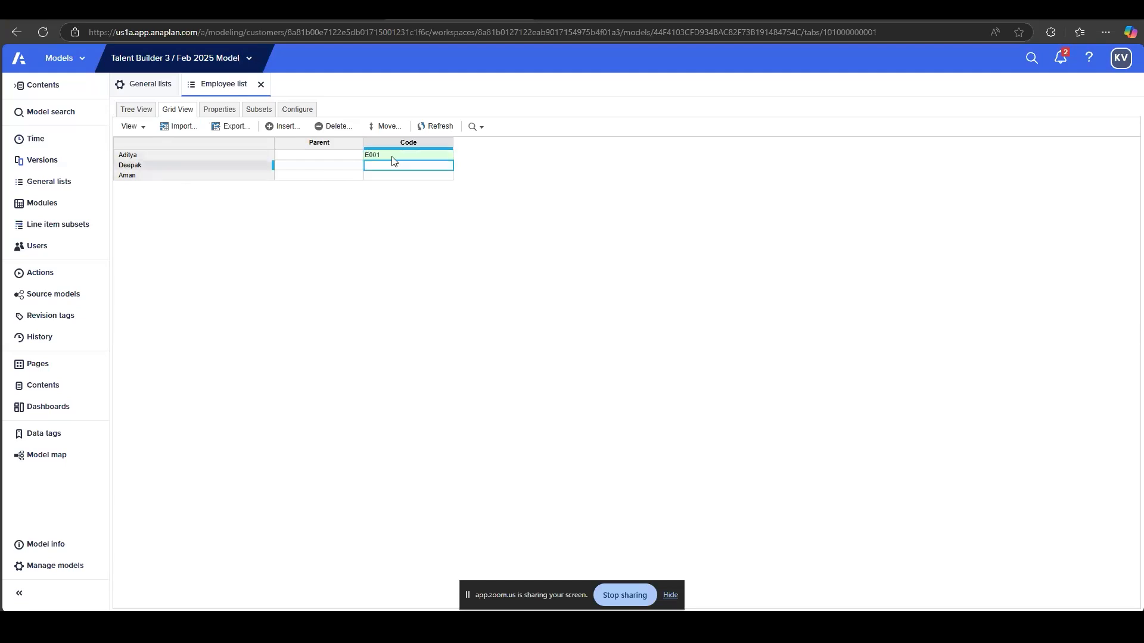
Set the codes of the second and third employees in the list to E002 and E003
text(e00)
key(BackSpace)
key(BackSpace)
key(BackSpace)
text(E002)
key(Return)
text(E003)
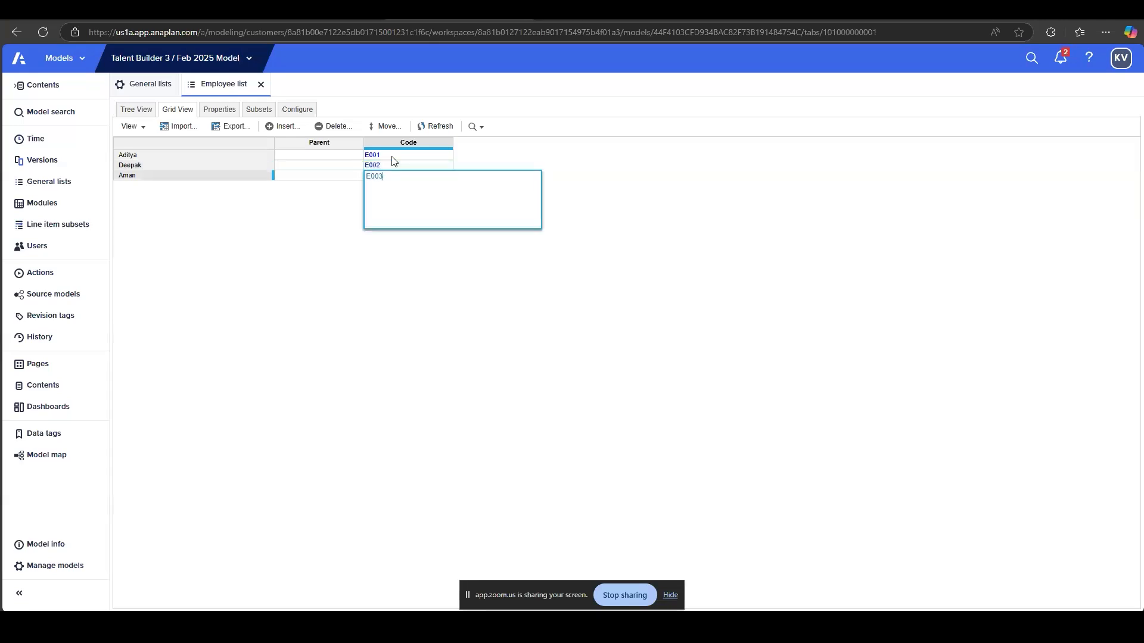
key(Return)
Try to set the second employee's code to E001, duplicating the first employee's code
drag(392, 157, 397, 181)
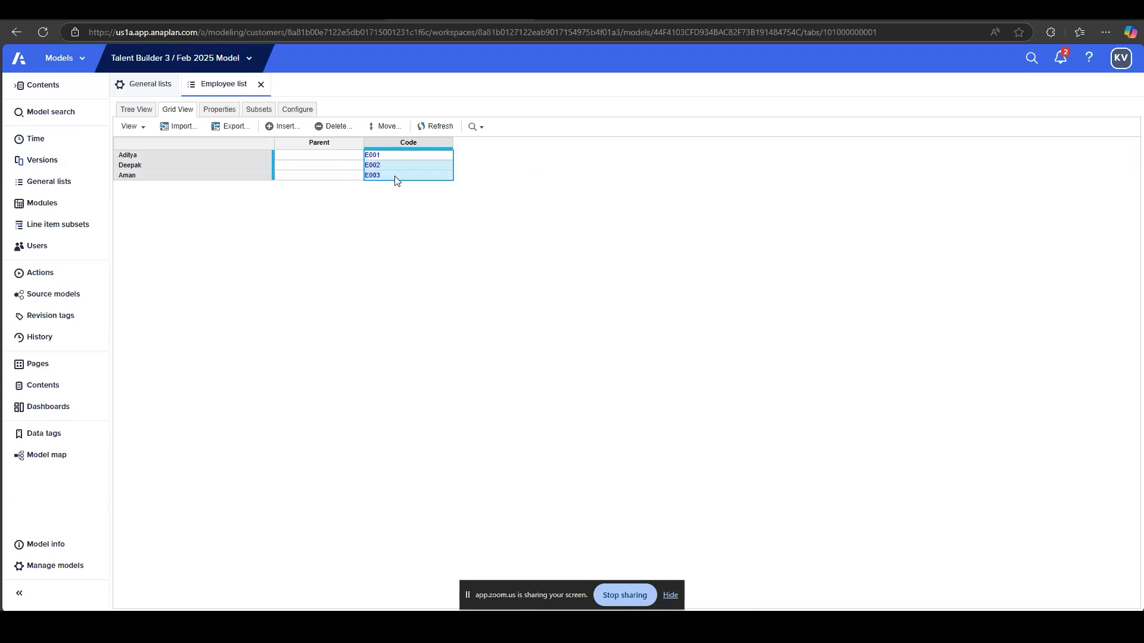
double_click(395, 168)
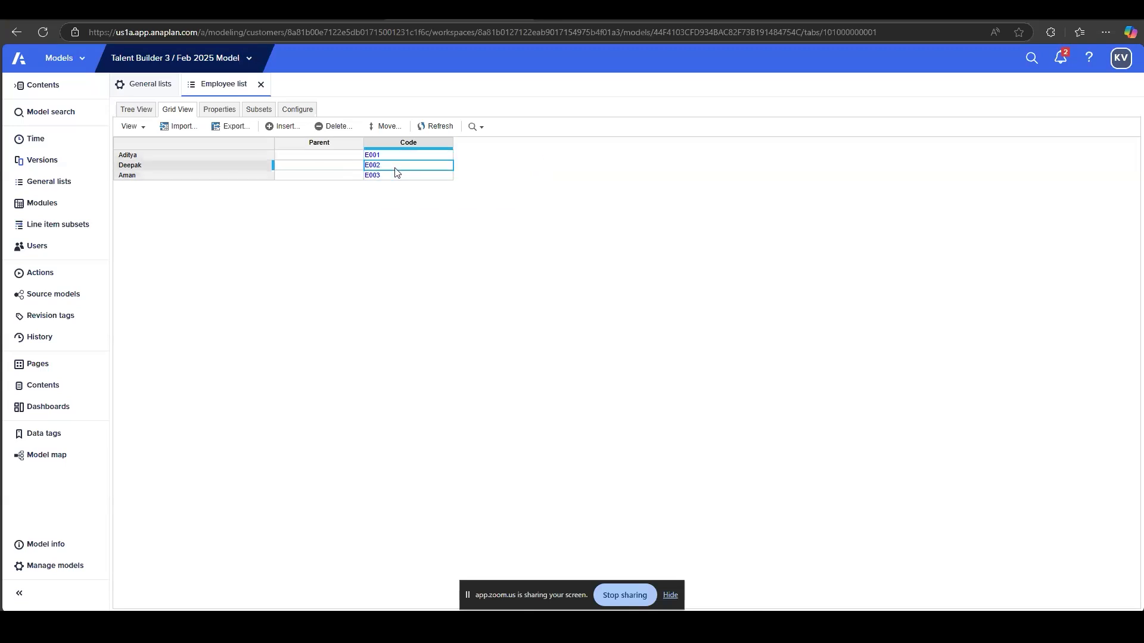
key(Return)
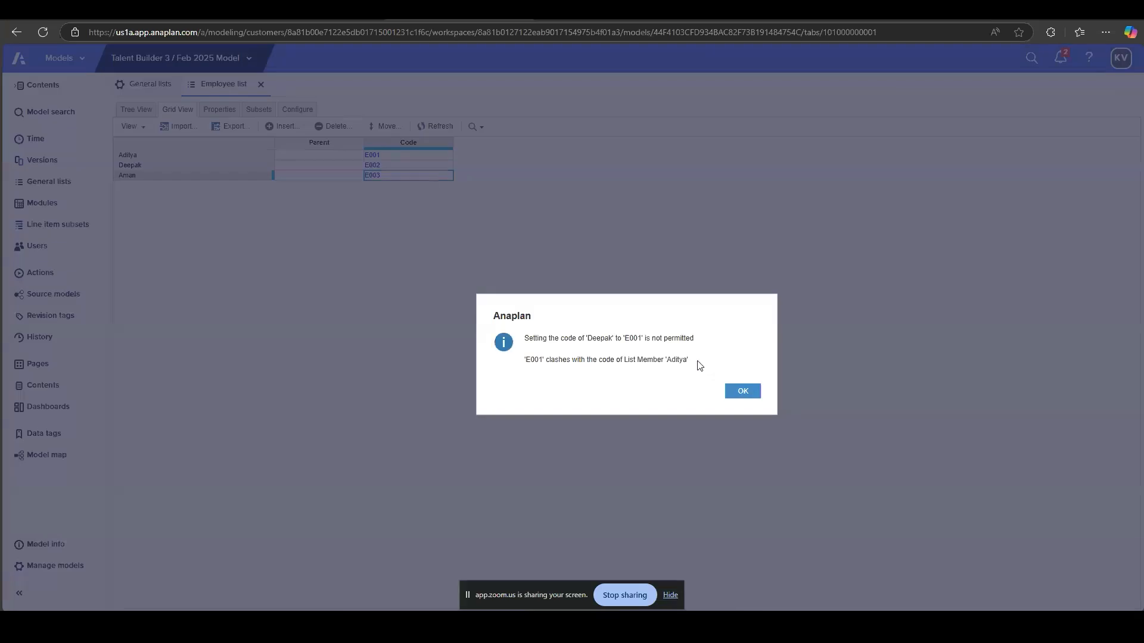
mouse_move(700, 366)
mouse_down()
mouse_move(524, 337)
mouse_move(567, 361)
mouse_move(684, 359)
mouse_up()
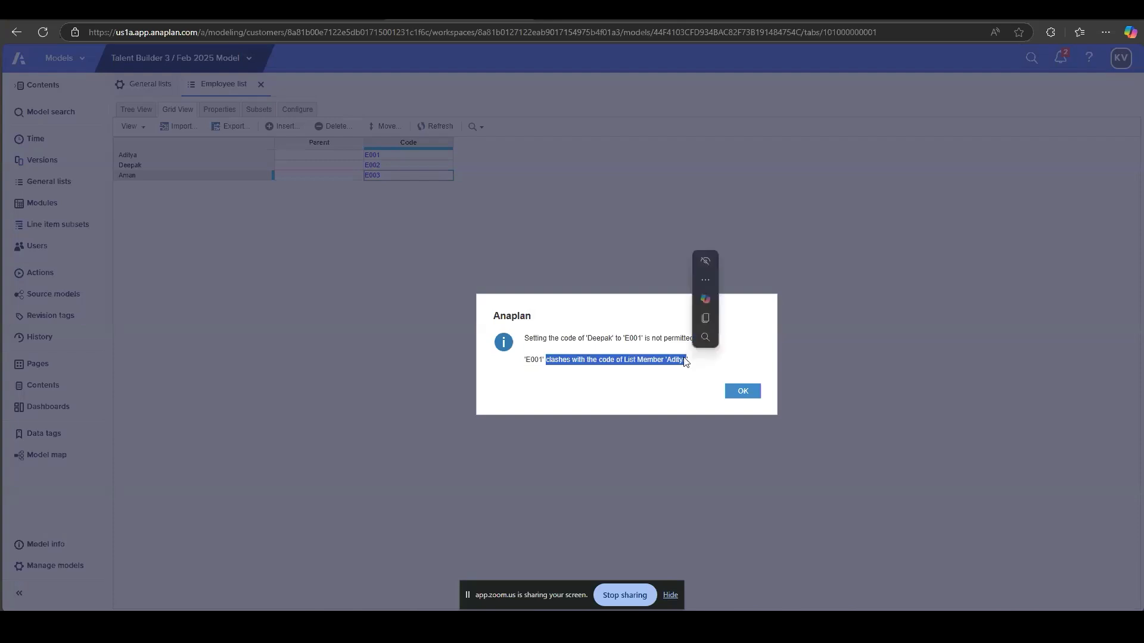
click(685, 358)
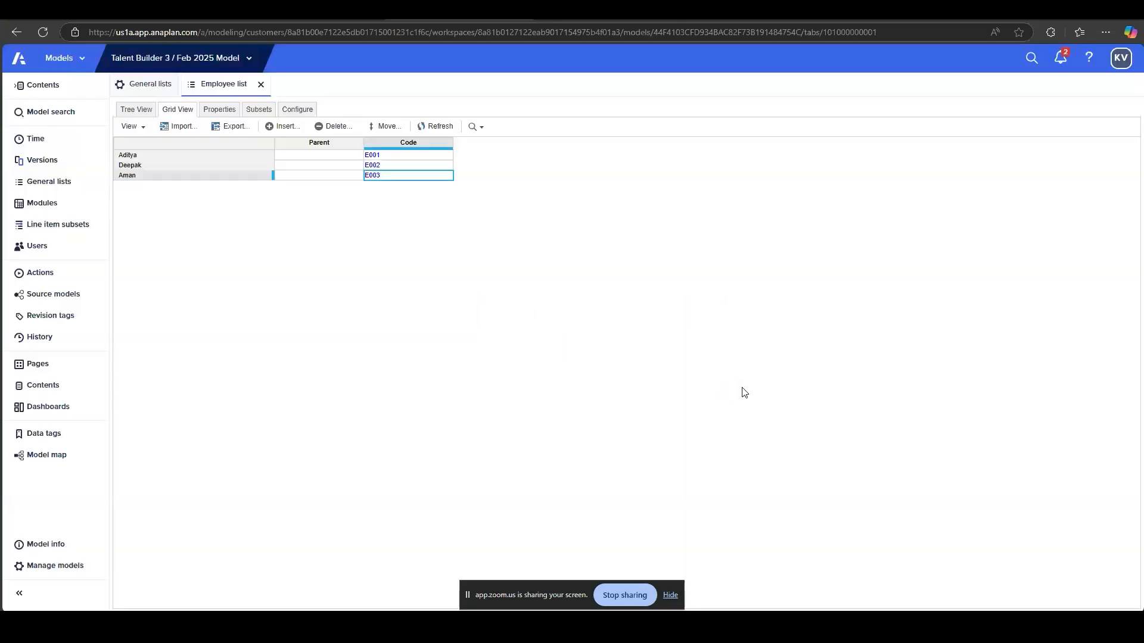
click(742, 392)
Switch to the Master Document spreadsheet and move the Flat list and Numbered list headings down to I26:K26
click(316, 11)
drag(596, 243, 735, 243)
key(ctrl+x)
click(556, 267)
key(ctrl+v)
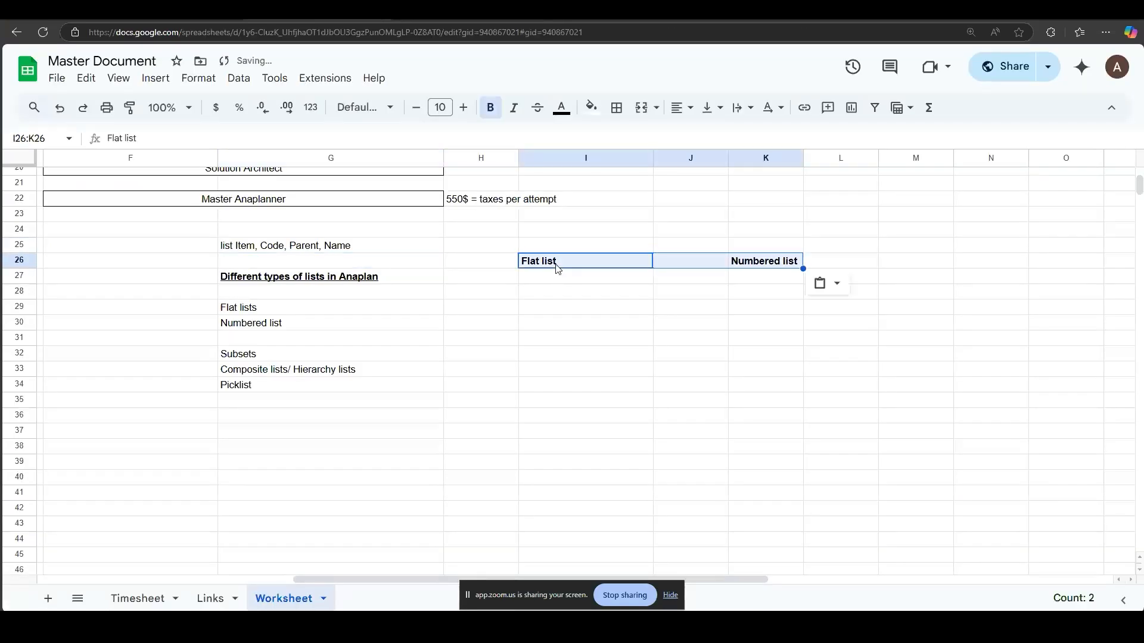
Write the note "Code has to be unique" above the Flat list heading and move it to cell J23
click(564, 218)
text(Code has to be unique)
key(Return)
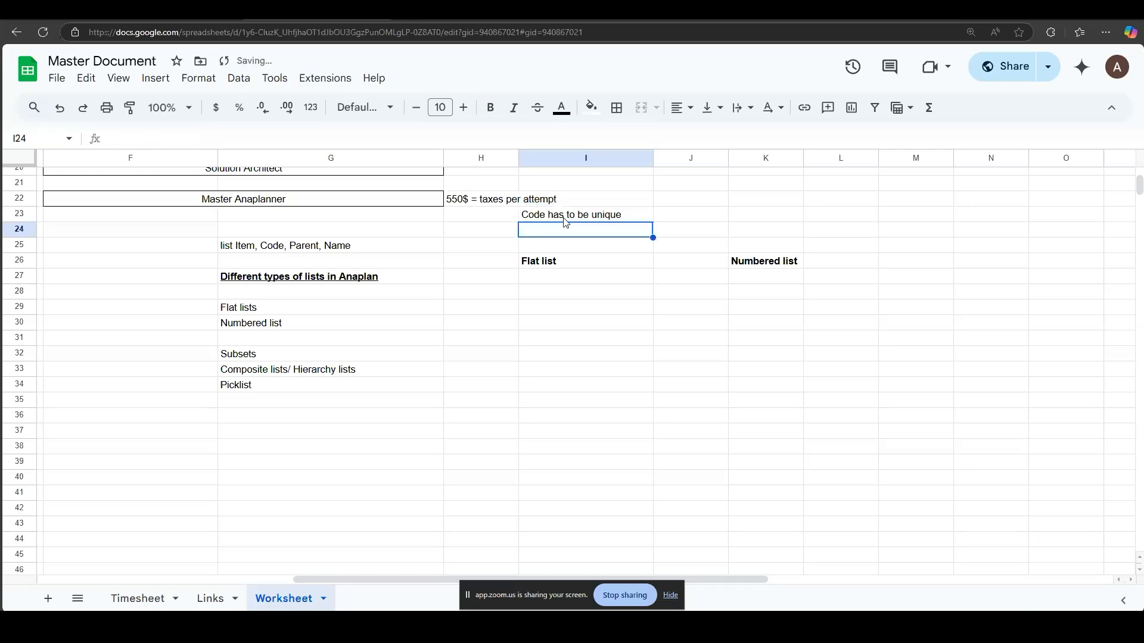
click(566, 220)
key(ctrl+c)
click(679, 217)
key(ctrl+v)
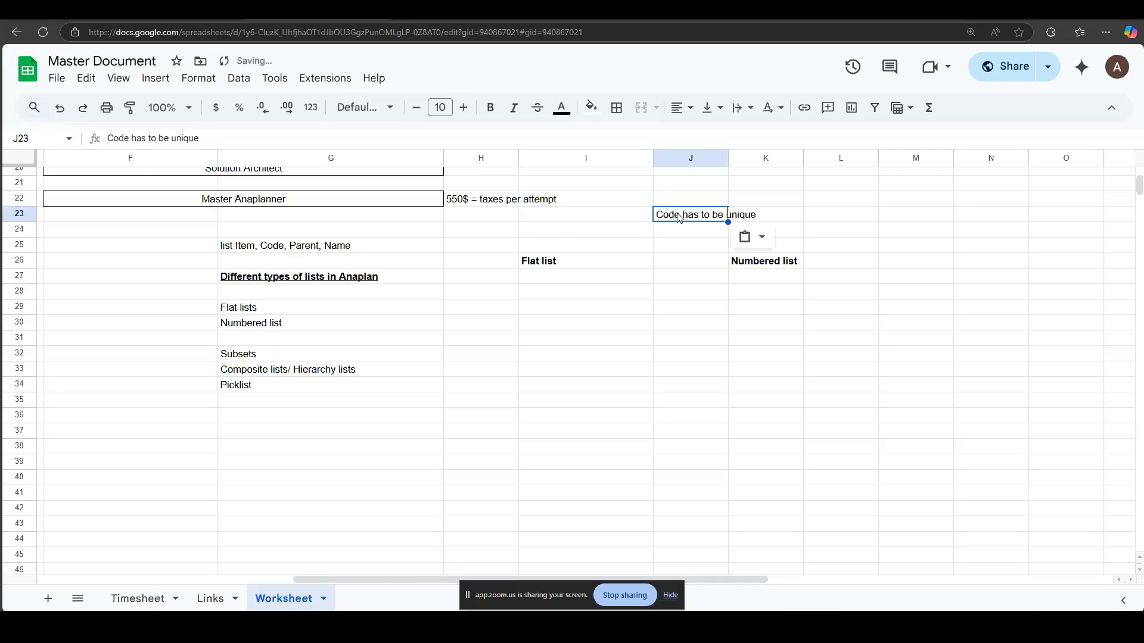
Enter the note "Code has 60 char limit" in cell J24
click(682, 229)
text(Code has )
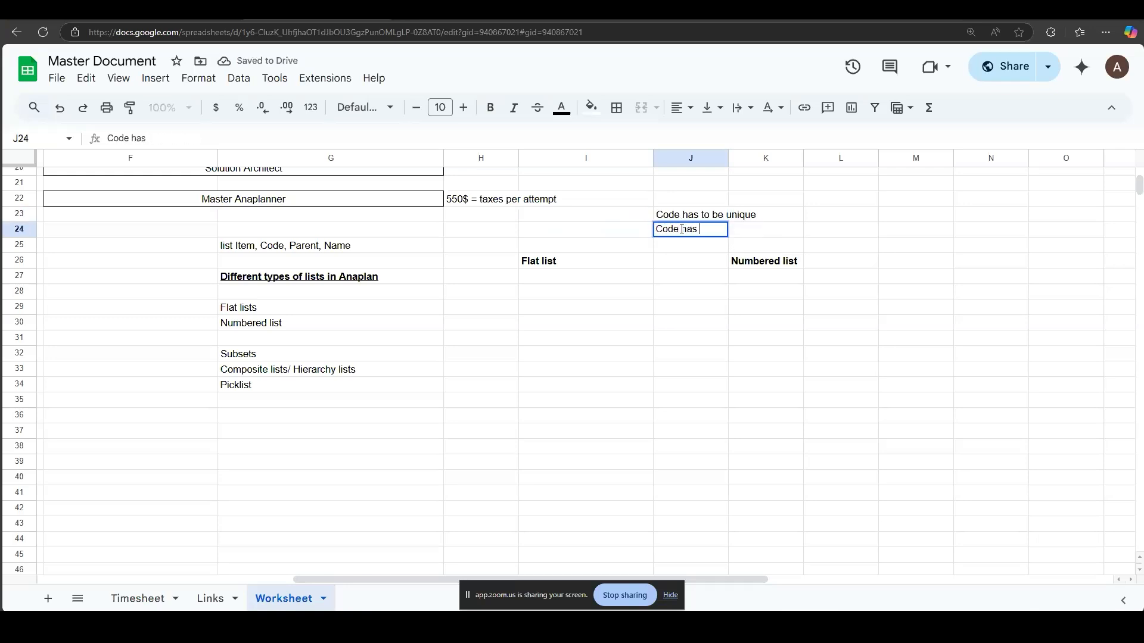
text(60 char limit)
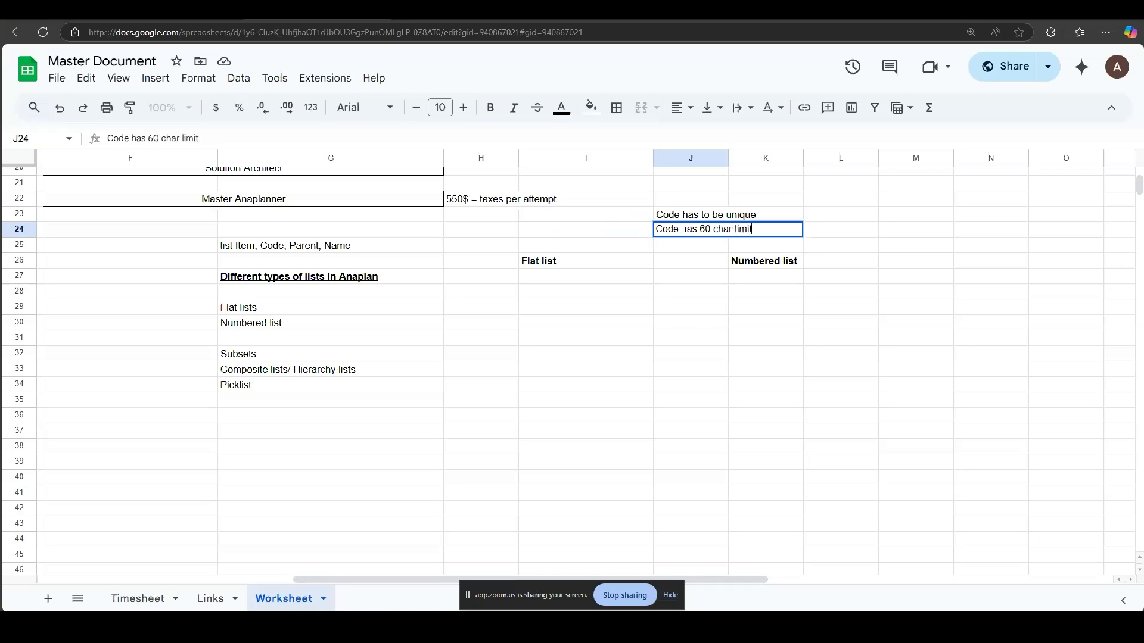
key(Return)
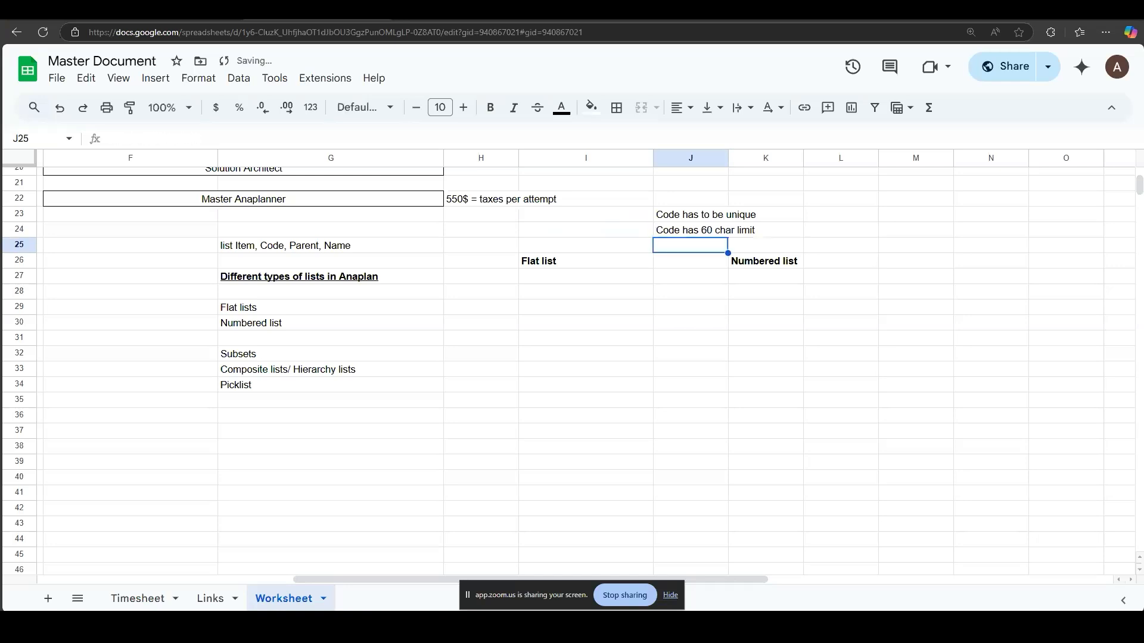
Switch back to the Employee list in Anaplan and try to give the first employee a code of repeated E001 exceeding 60 characters
click(441, 18)
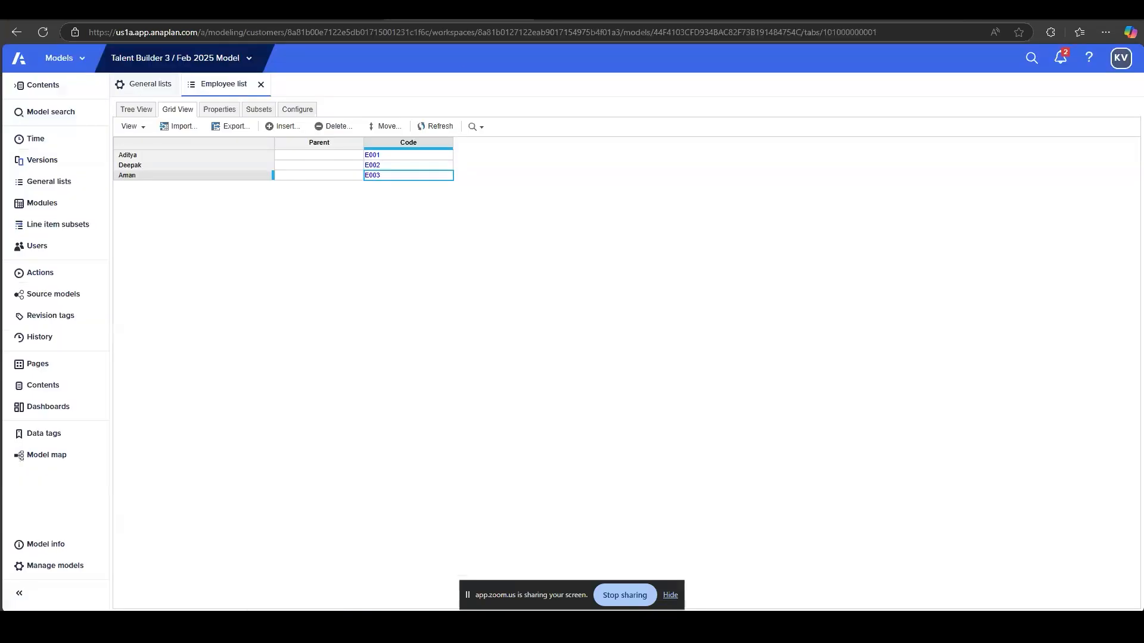
double_click(399, 157)
key(ctrl+a)
key(ctrl+c)
key(End)
key(ctrl+v)
key(ctrl+v)
key(ctrl+v)
key(ctrl+v)
key(ctrl+v)
key(ctrl+a)
key(ctrl+c)
key(End)
key(ctrl+v)
key(ctrl+v)
key(ctrl+v)
key(ctrl+v)
key(ctrl+v)
key(Return)
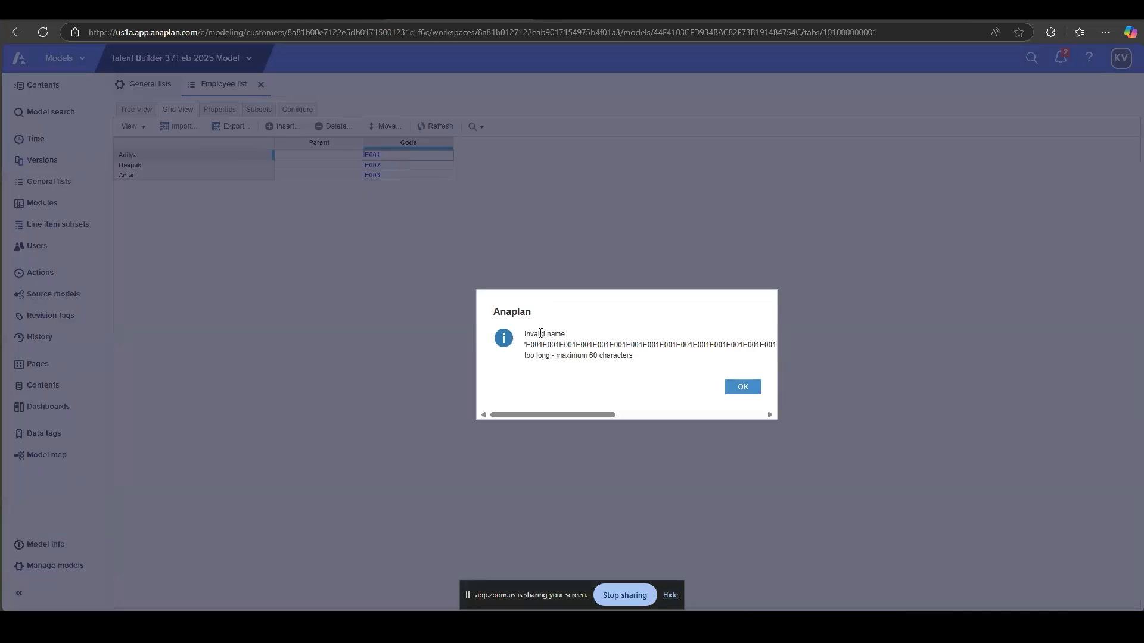
drag(536, 337, 614, 361)
click(612, 358)
click(742, 387)
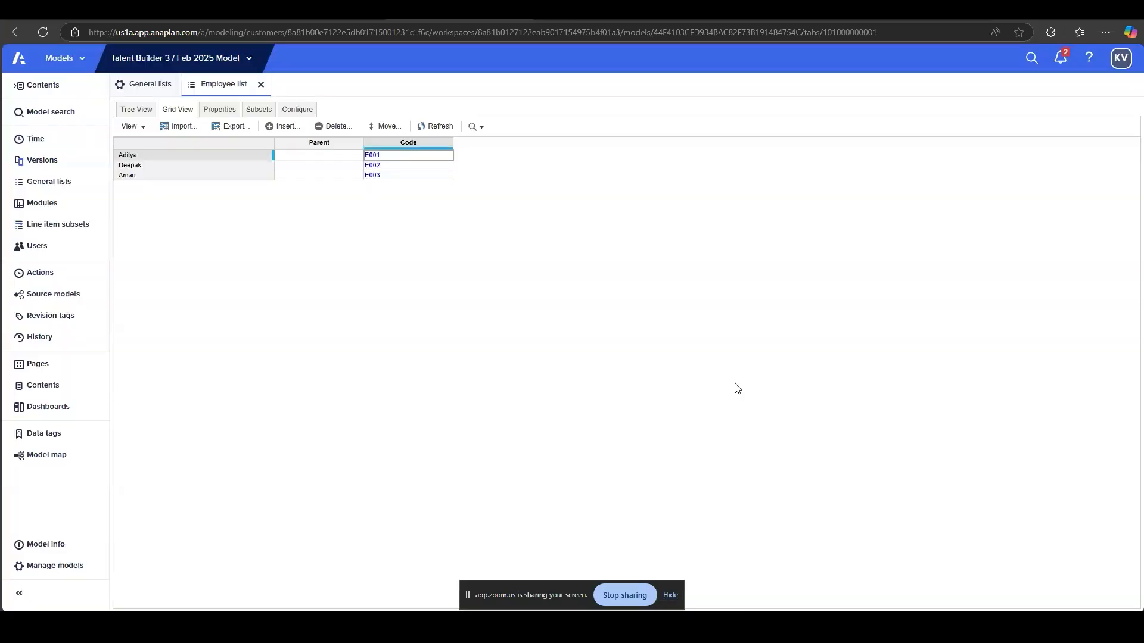
Set the first employee's code to the purely numeric value 1234
double_click(388, 156)
double_click(388, 156)
text(1234)
key(Return)
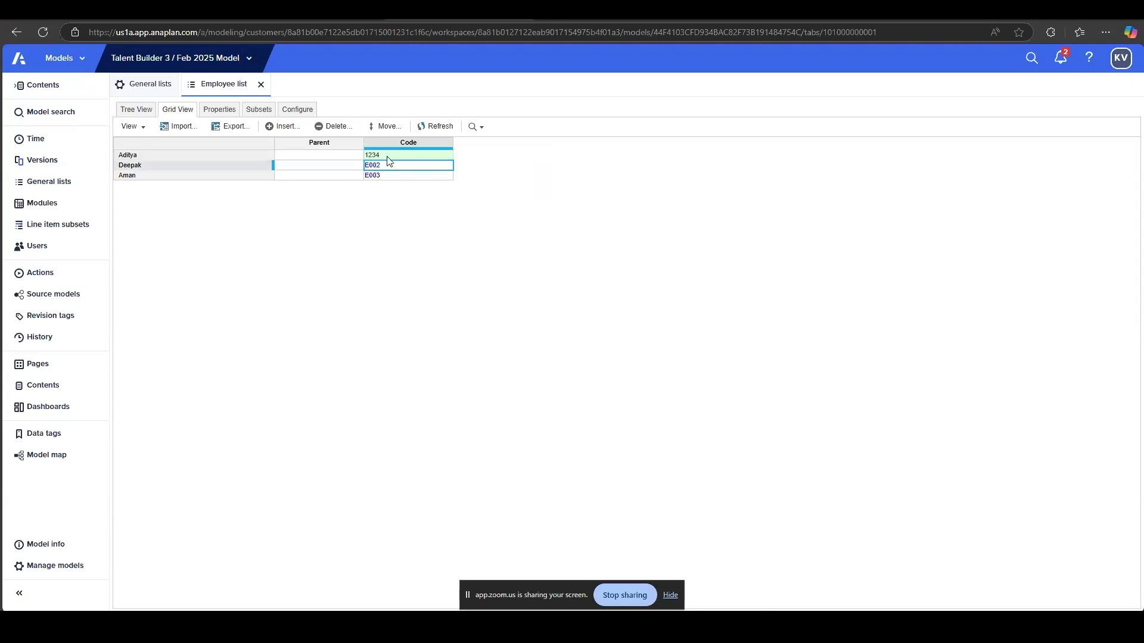
click(384, 156)
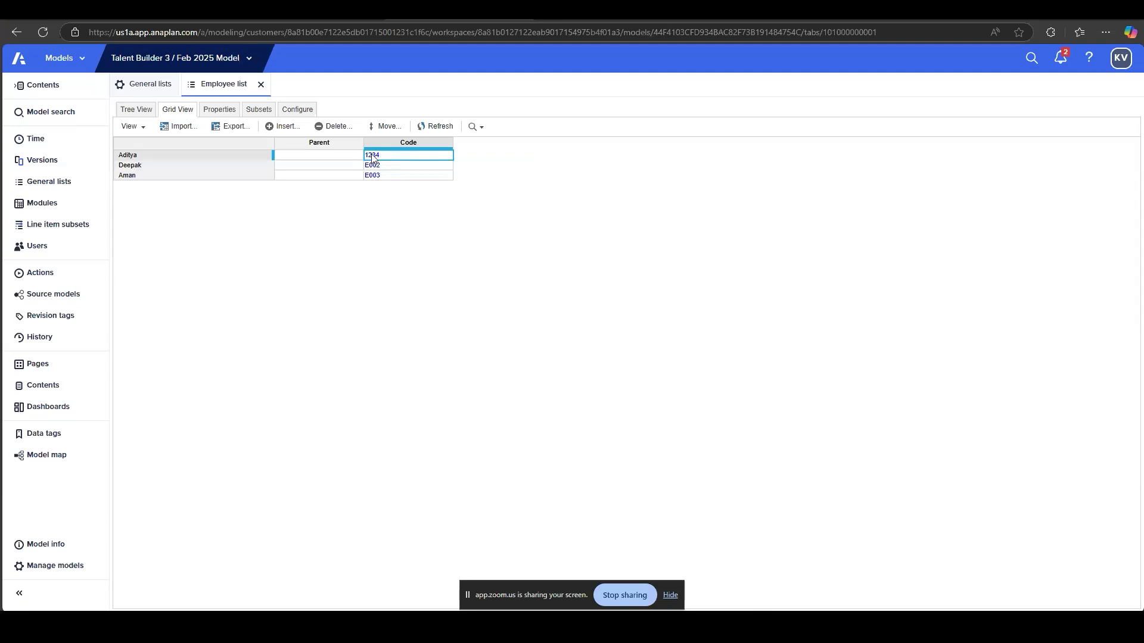
Set the first employee's code back to E001
double_click(372, 156)
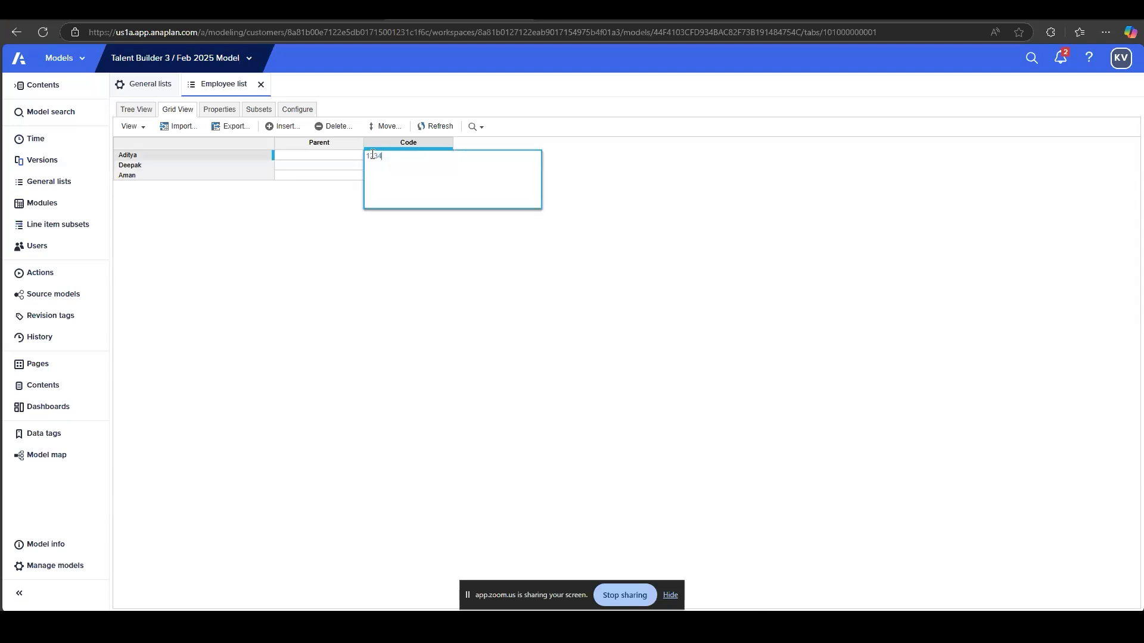
key(ctrl+a)
text(E001)
key(Return)
double_click(372, 156)
key(ctrl+a)
text(E001)
key(Return)
Examine the employee codes individually and together with their list items in the grid
click(372, 156)
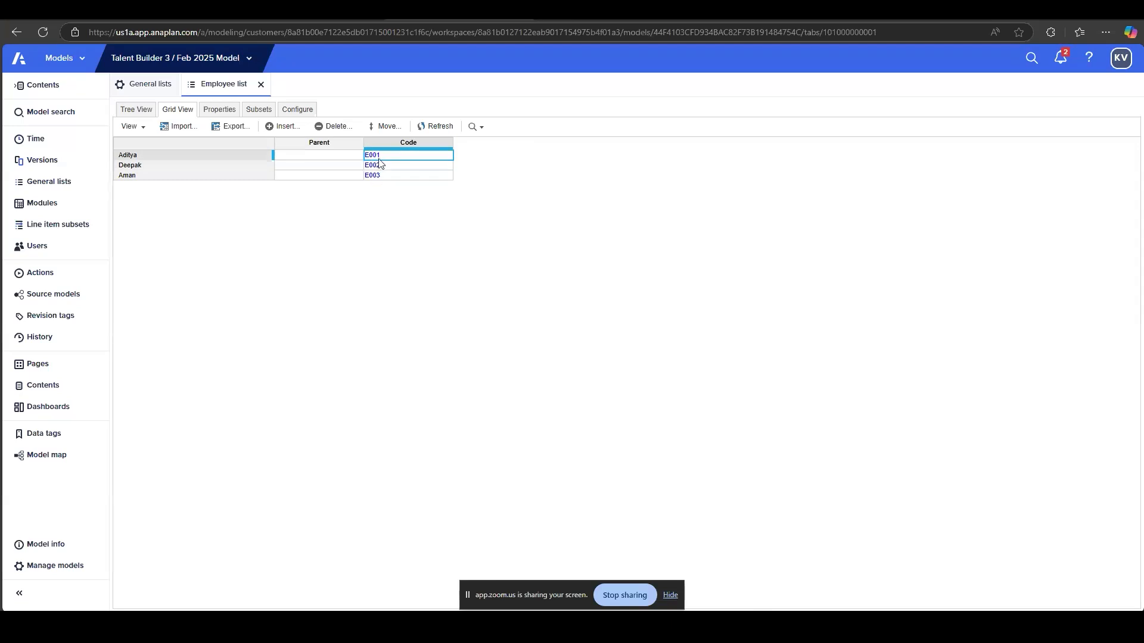
shift+click(378, 174)
click(378, 174)
drag(378, 174, 388, 153)
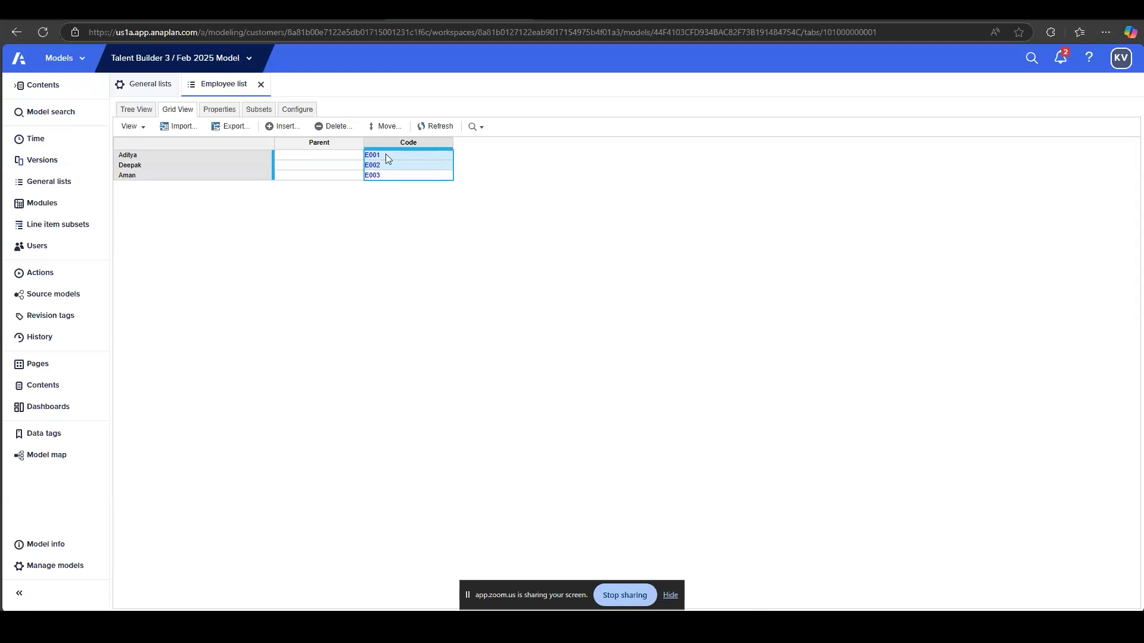
click(386, 157)
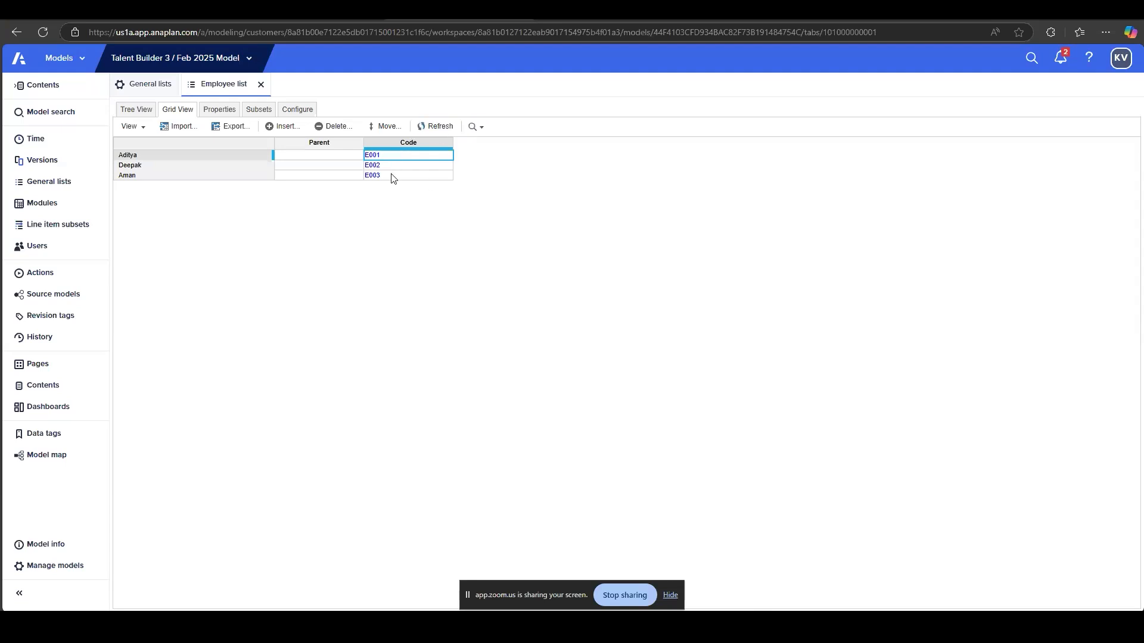
drag(246, 160, 257, 187)
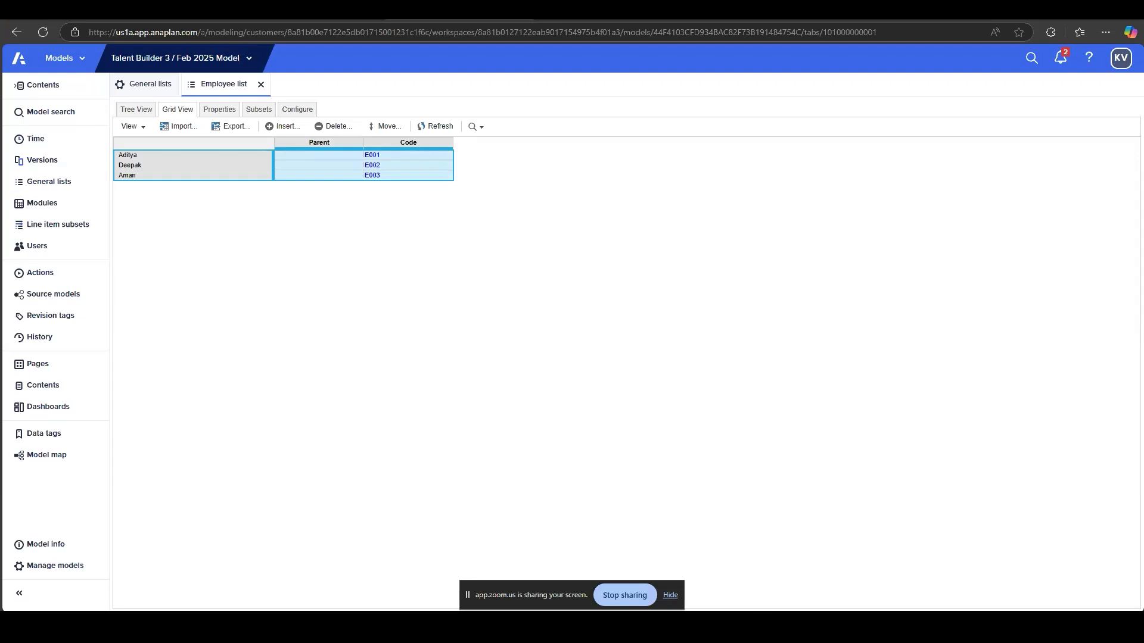
Switch to the Master Document spreadsheet and review the Flat list and Numbered list headings
click(353, 10)
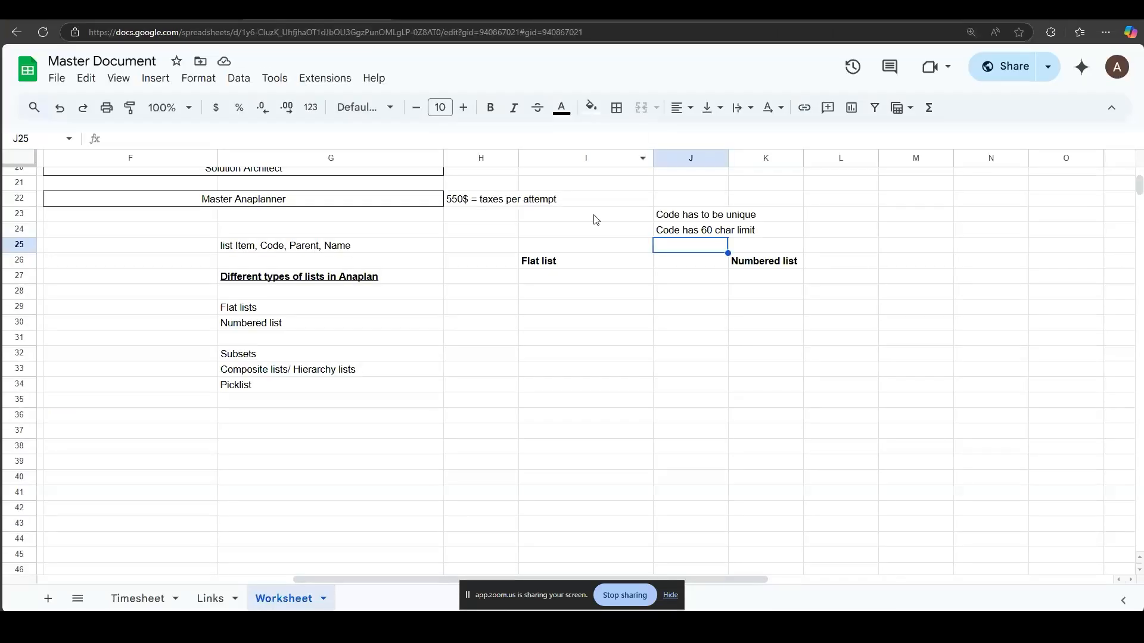
drag(597, 262, 778, 274)
click(778, 274)
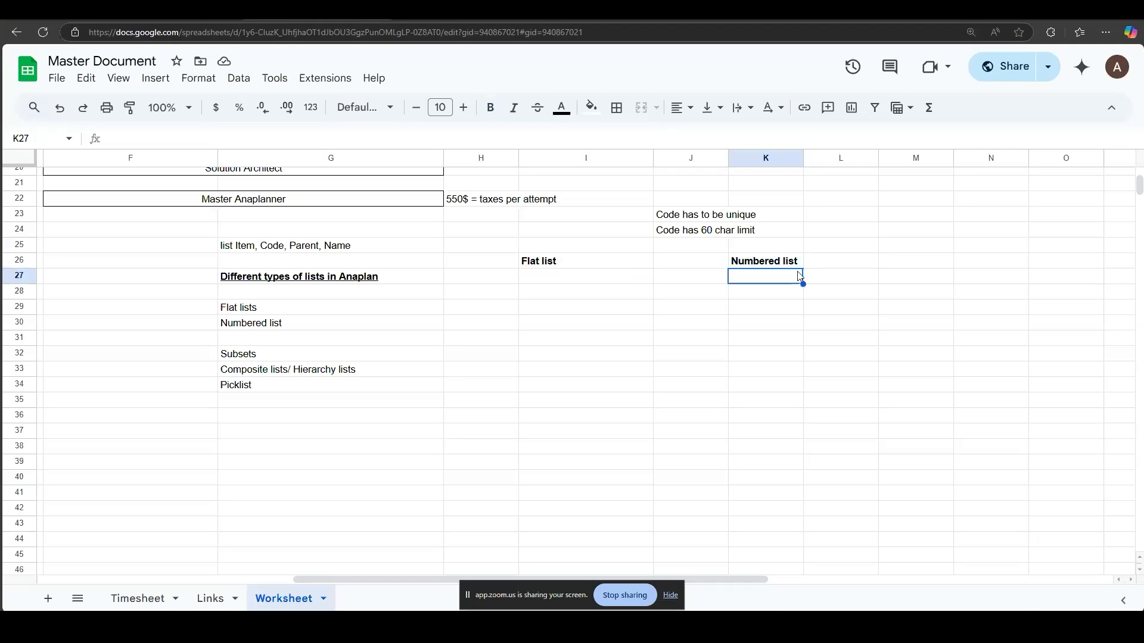
scroll(798, 271, left, 1)
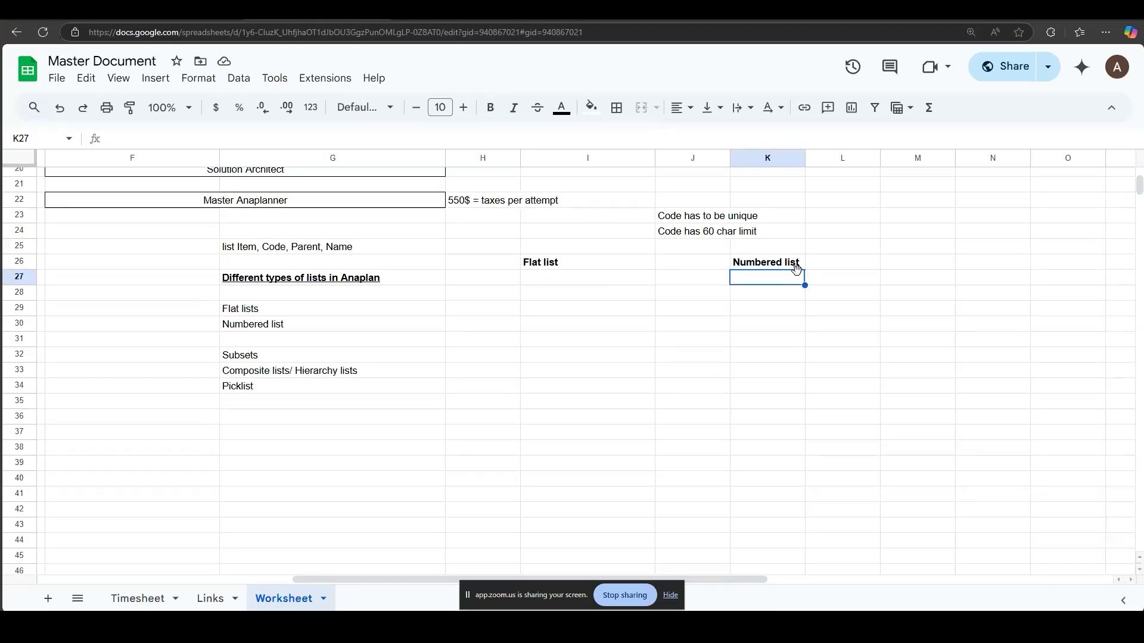
click(585, 268)
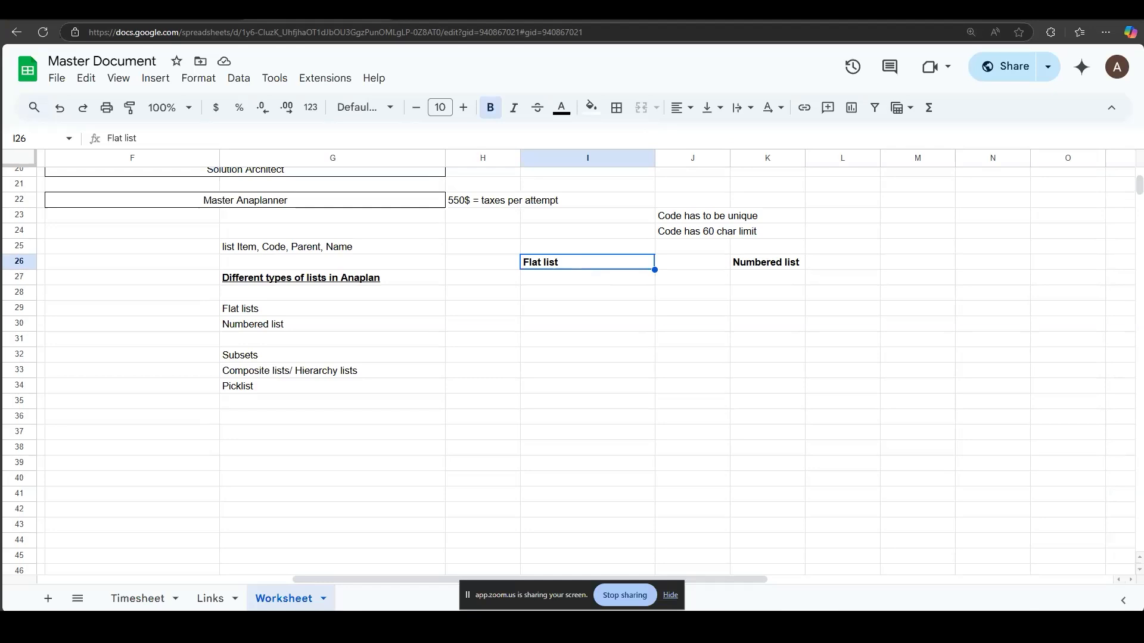
Switch back to Anaplan's general lists and rename Products list to Products
key(ctrl+Tab)
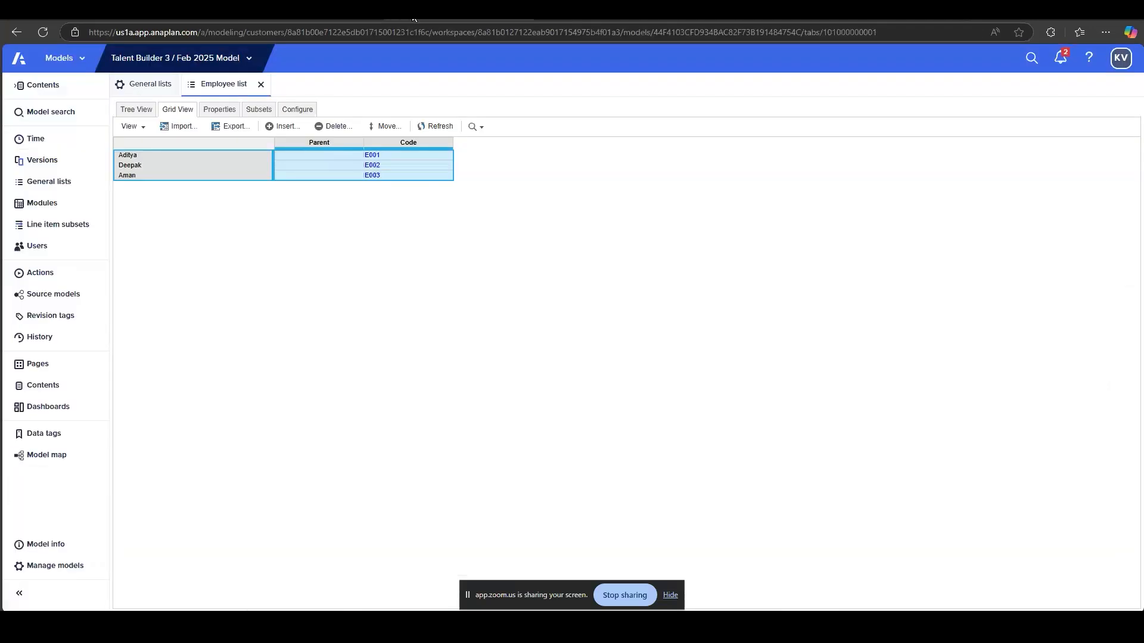
click(158, 87)
click(216, 169)
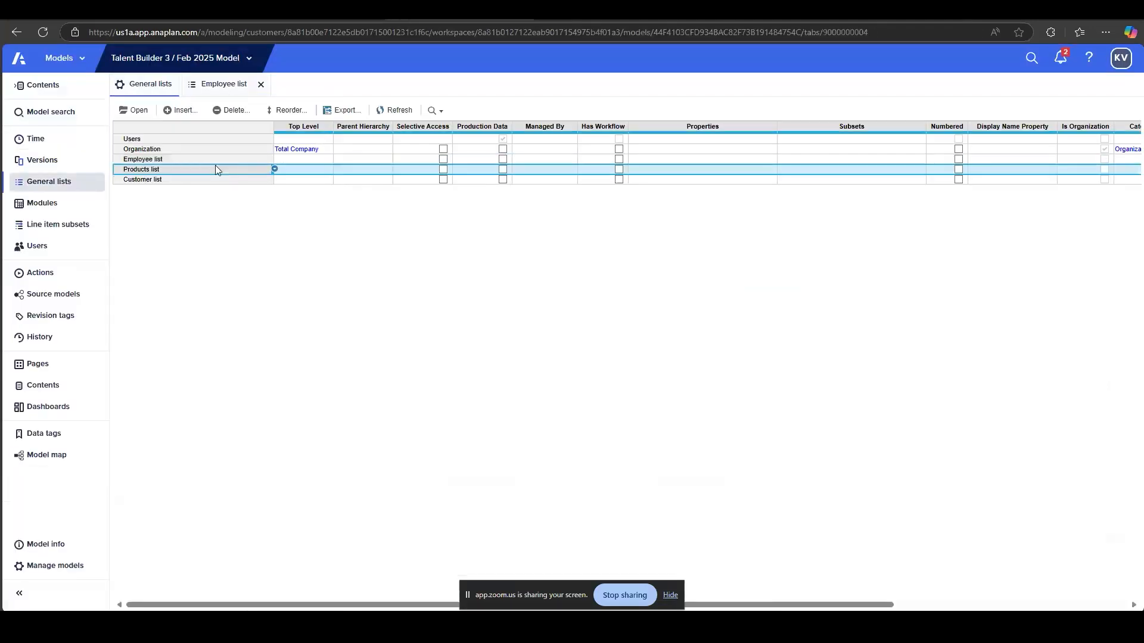
double_click(163, 169)
key(BackSpace)
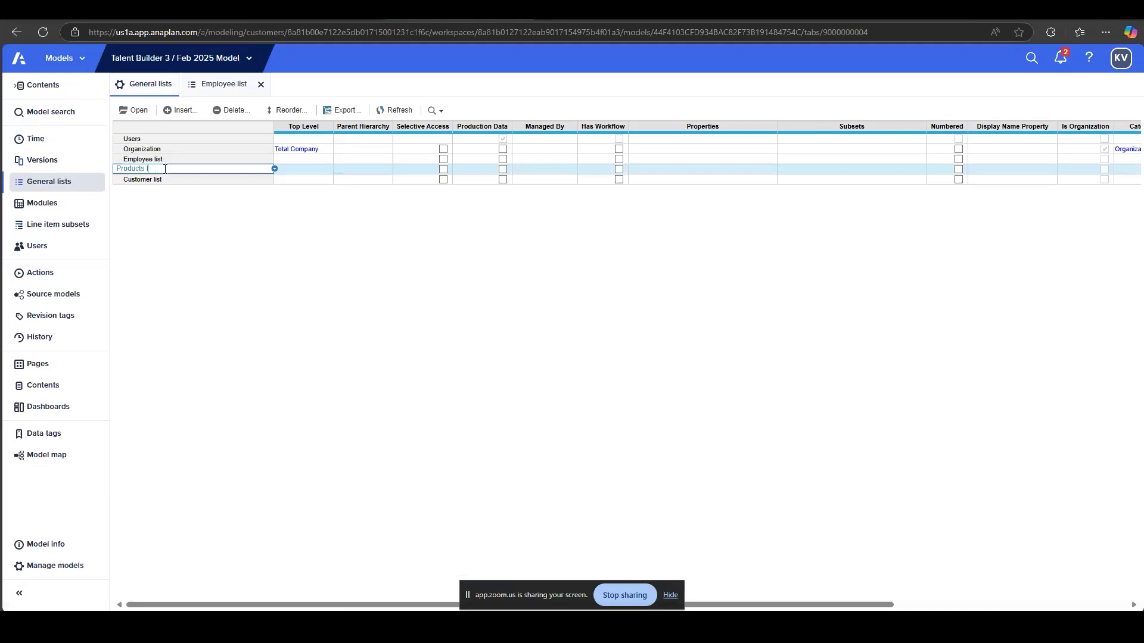
key(Return)
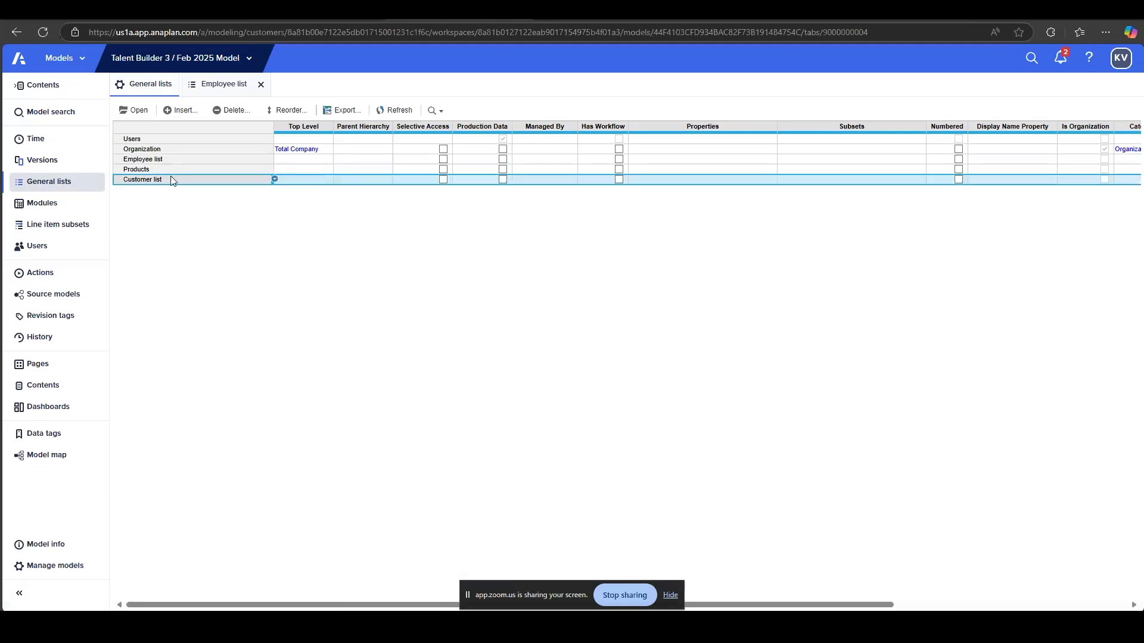
Rename the general list Customer list to Customers
double_click(172, 178)
key(BackSpace)
key(BackSpace)
key(Return)
double_click(173, 179)
text(s)
key(Return)
Rename the general list Employee list to Employees
double_click(189, 159)
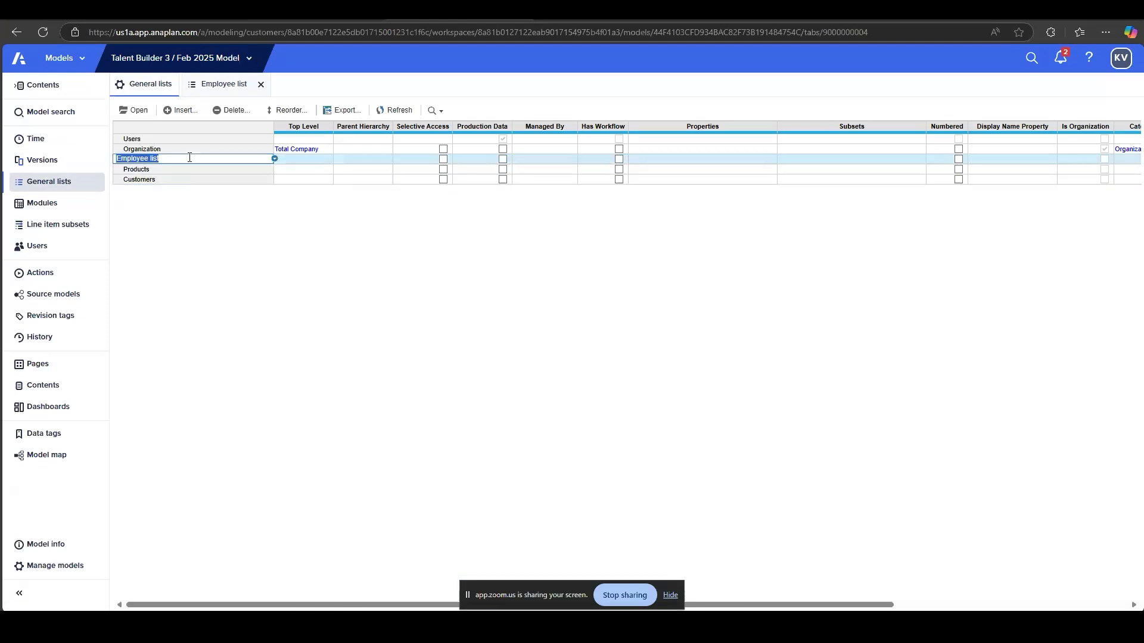
click(189, 157)
key(Return)
click(188, 160)
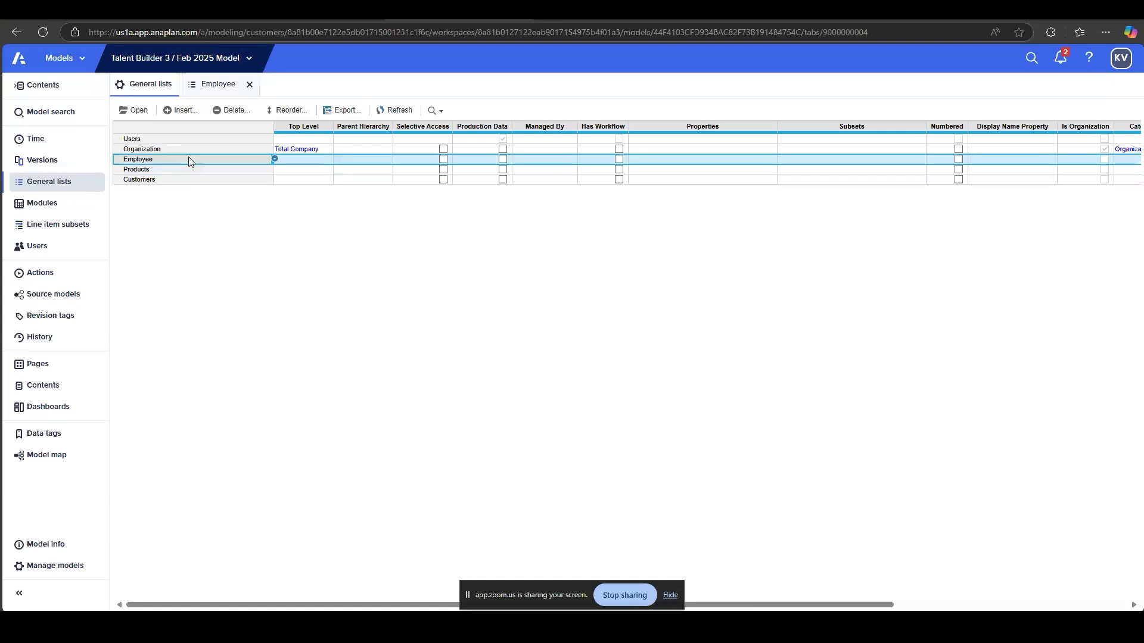
double_click(188, 159)
text(s)
key(Return)
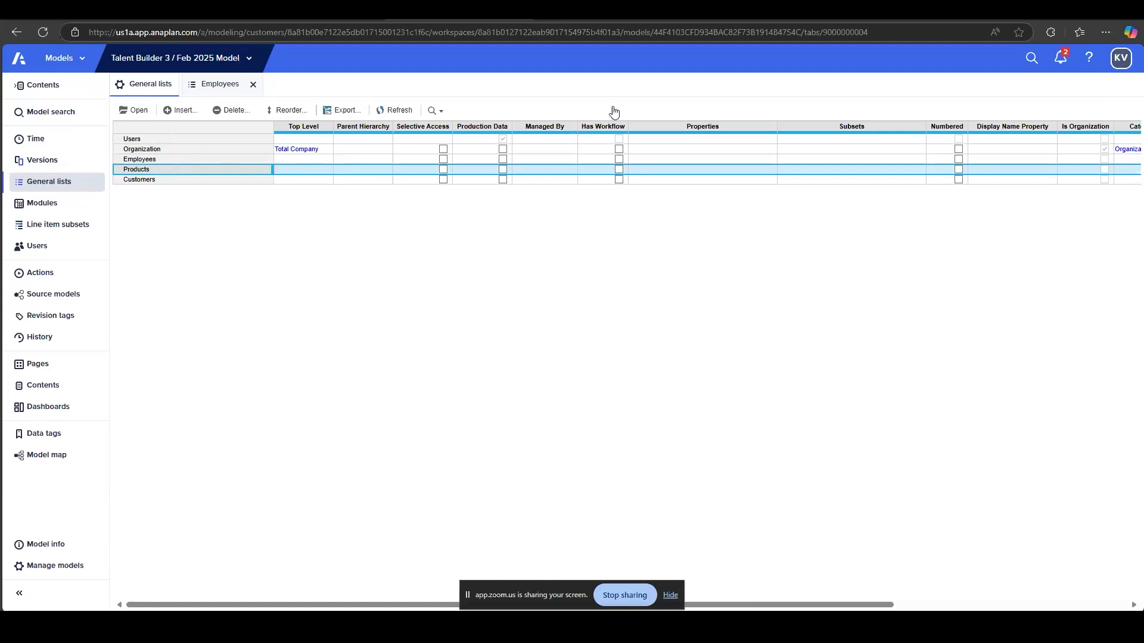
Check the Numbered setting of the Products list in the general lists
click(957, 125)
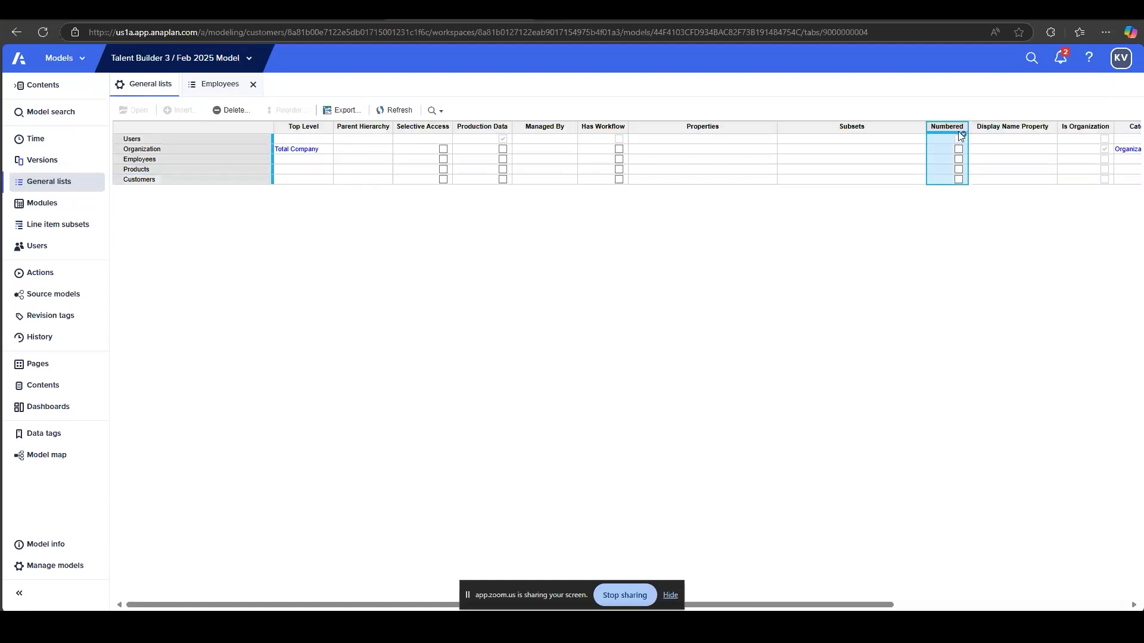
click(955, 171)
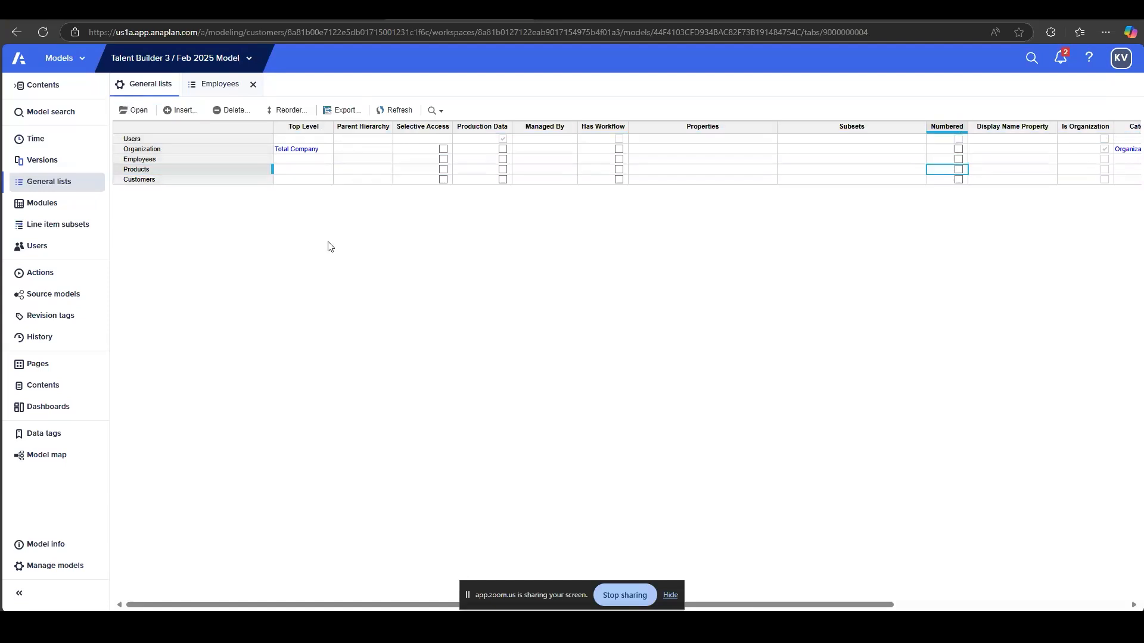
click(236, 173)
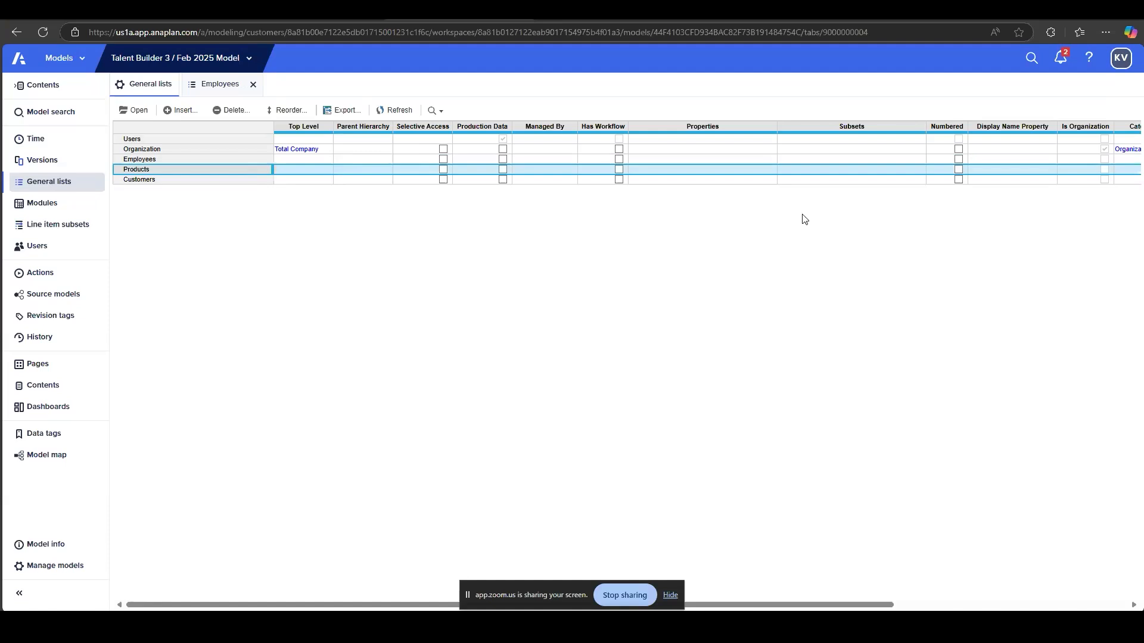
click(950, 172)
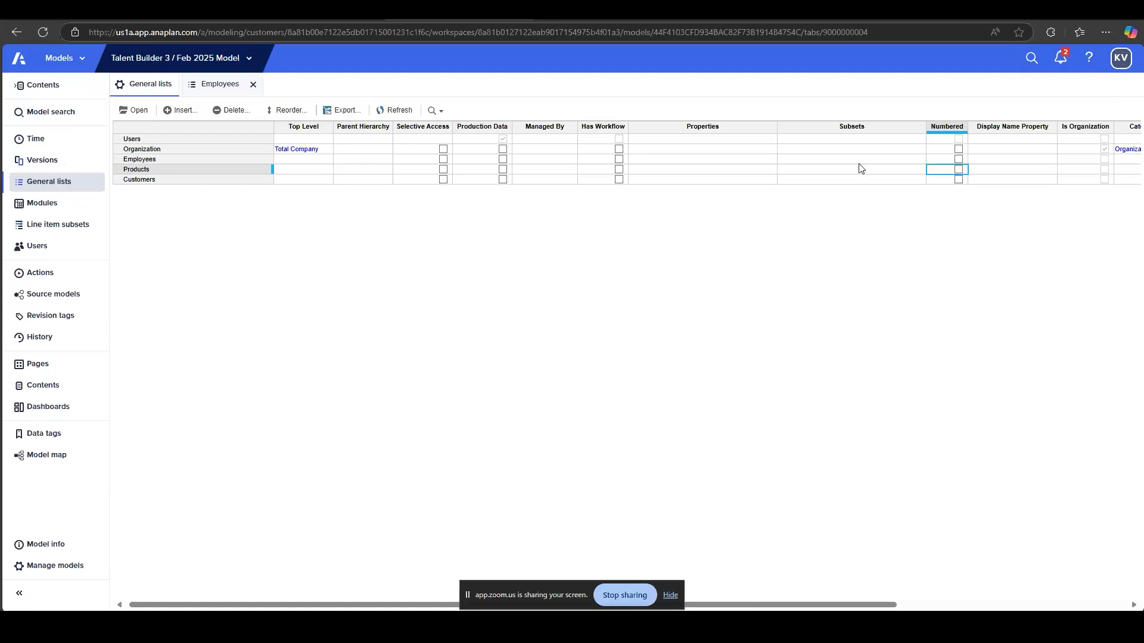
Open the Products list in its grid view
click(165, 171)
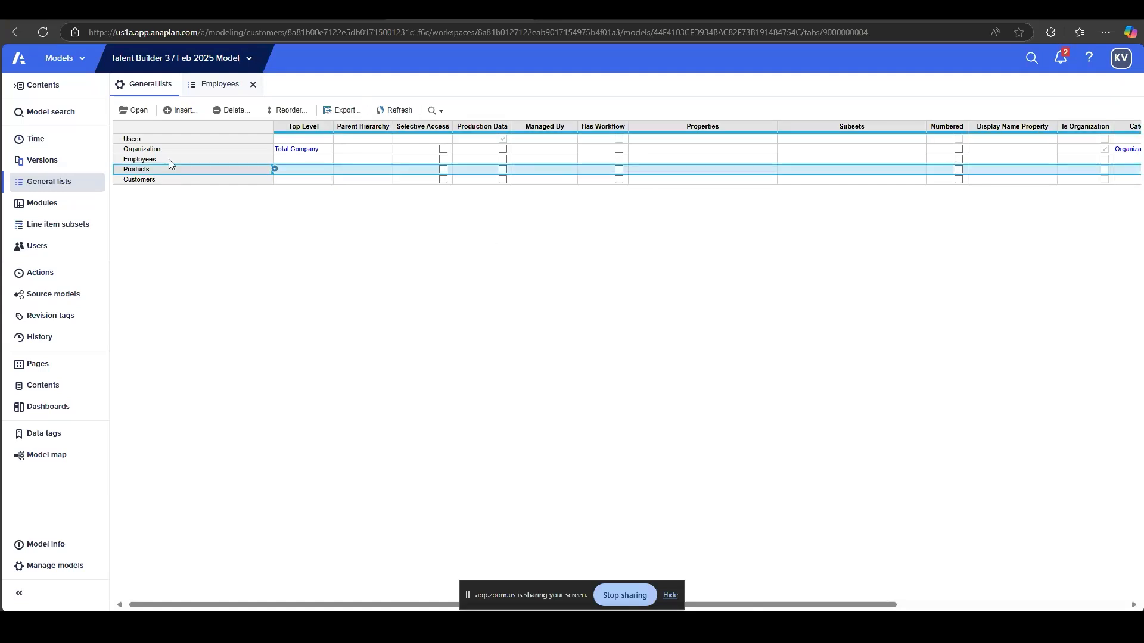
click(140, 111)
click(172, 109)
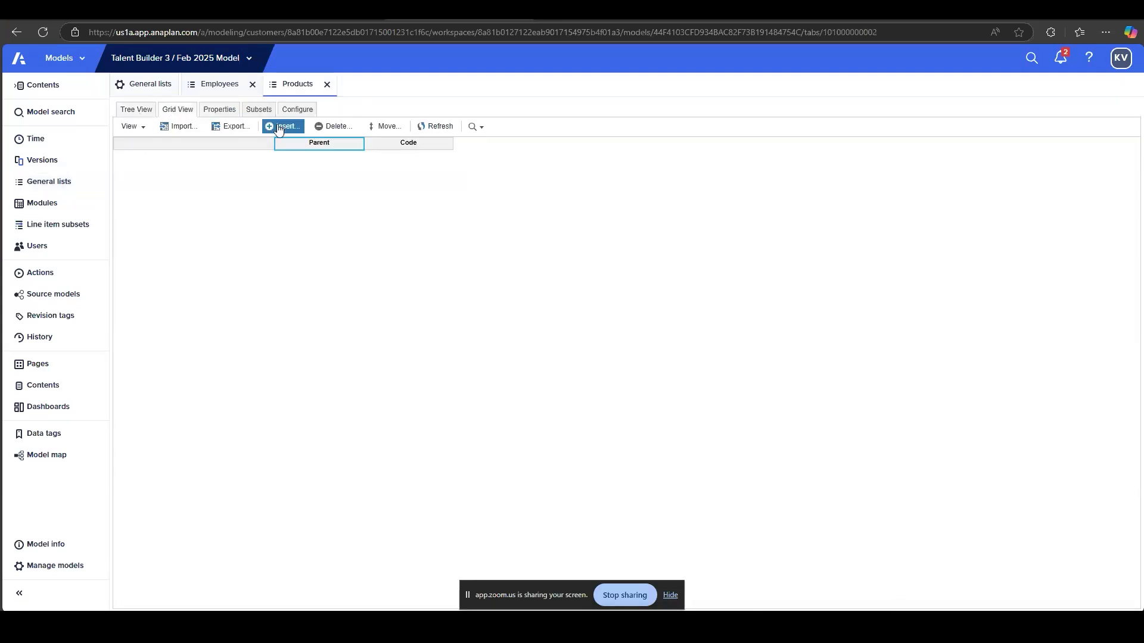
Insert the items Product1, Product2 and Product3 into the Products list
click(280, 128)
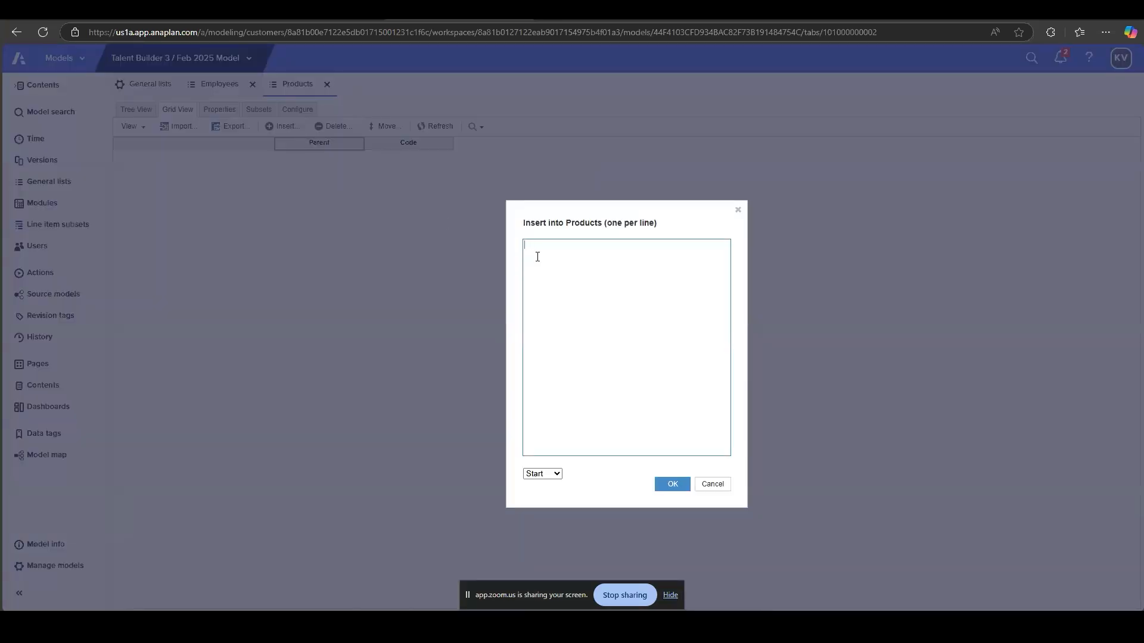
text(Product1)
key(Return)
text(Prodic)
text(ct)
text(2)
key(Return)
text(Product)
click(673, 484)
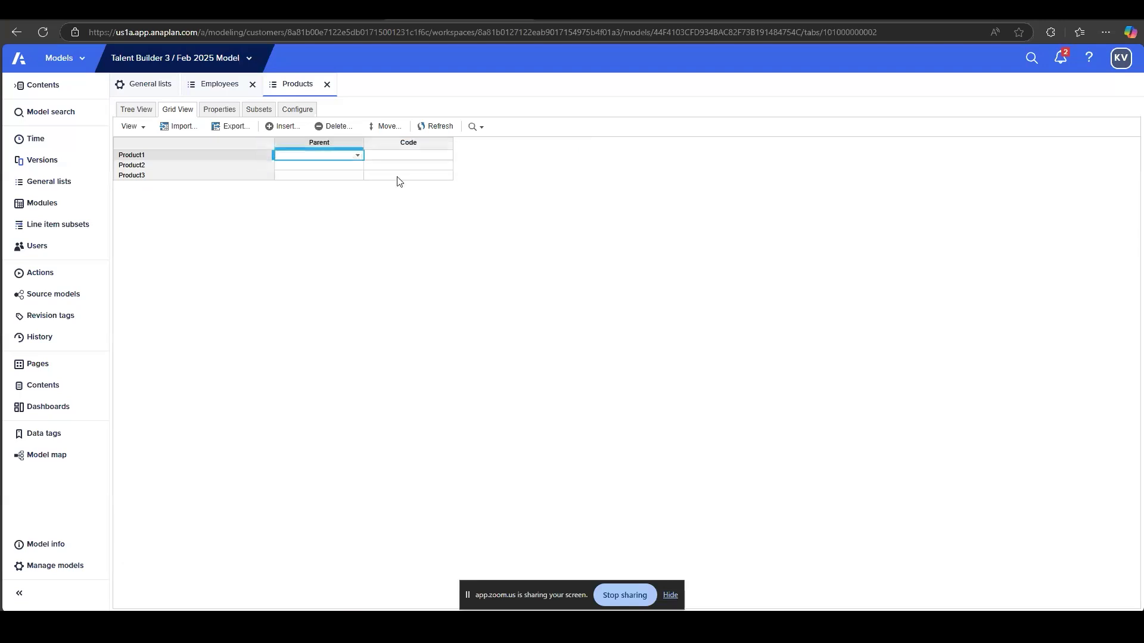
Assign the codes P001, P002 and P003 to Product1, Product2 and Product3
click(376, 159)
text(P1)
key(BackSpace)
text(001)
key(Return)
text(P002)
key(Return)
text(P003)
key(Return)
click(376, 158)
click(379, 176)
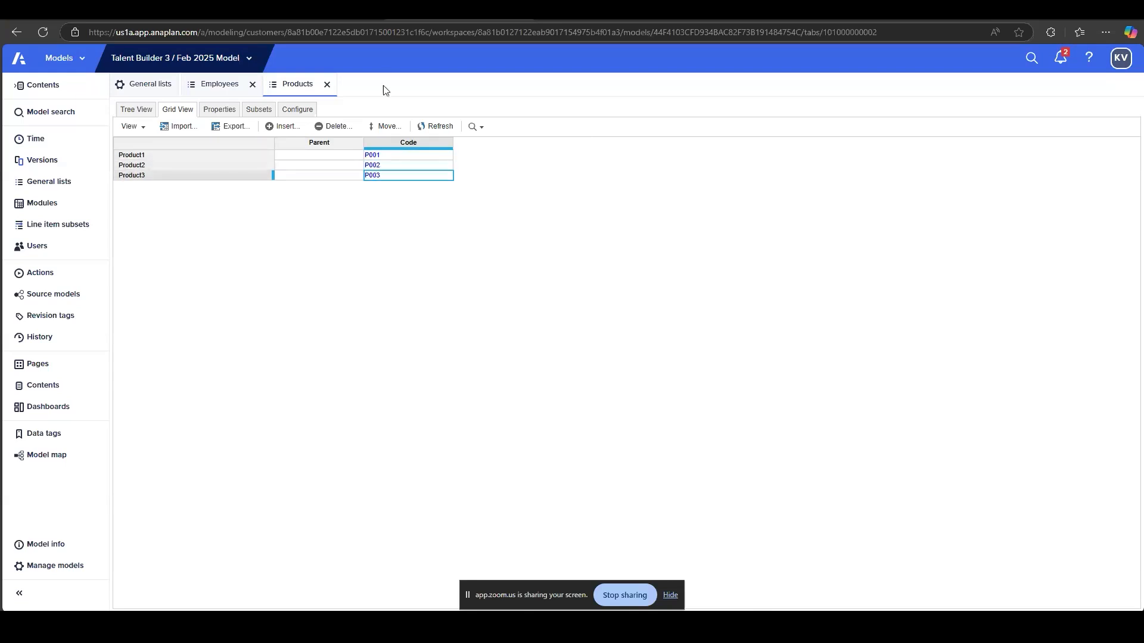
Switch to the Master Document spreadsheet and enter "Name has to be unique" in I28 under Flat list
key(alt+Tab)
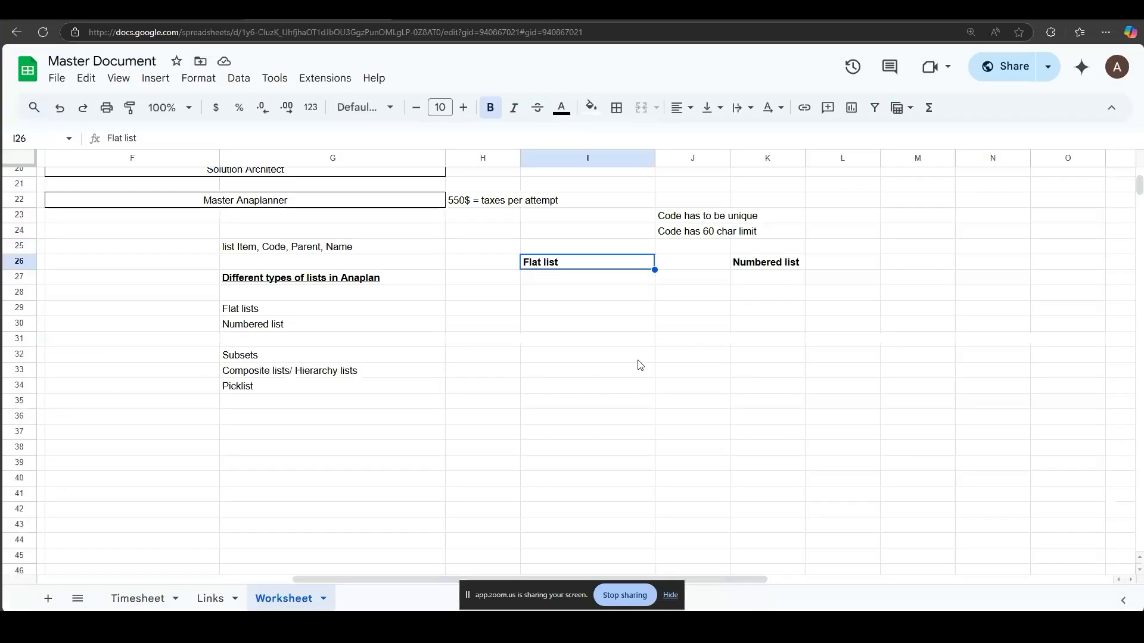
click(592, 295)
text(Name has to be)
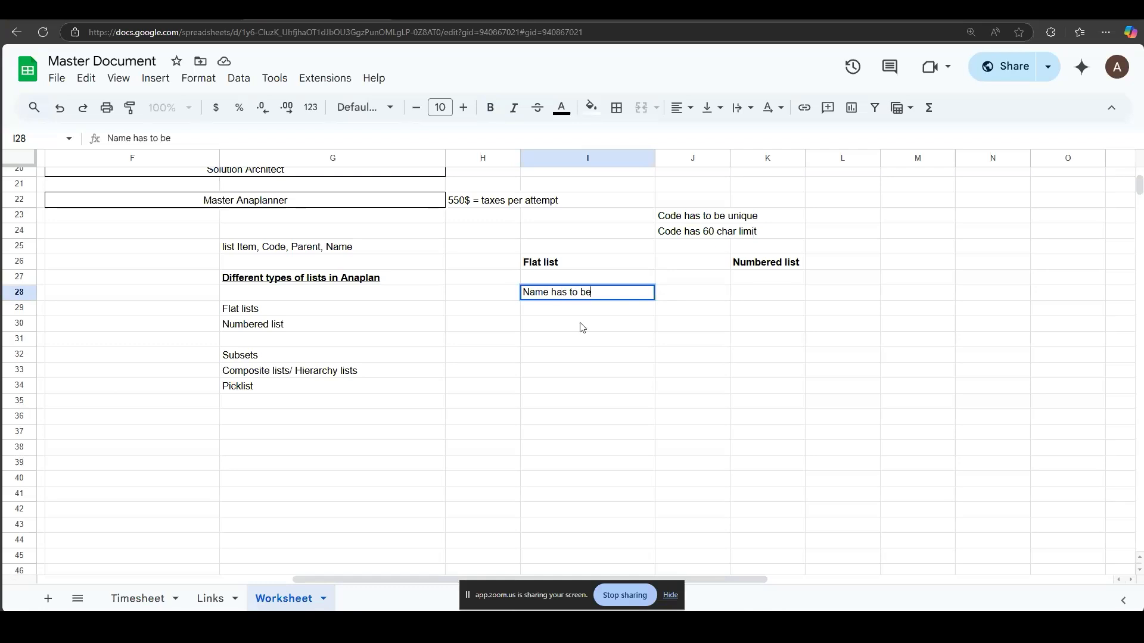
text( unique)
key(Return)
click(593, 299)
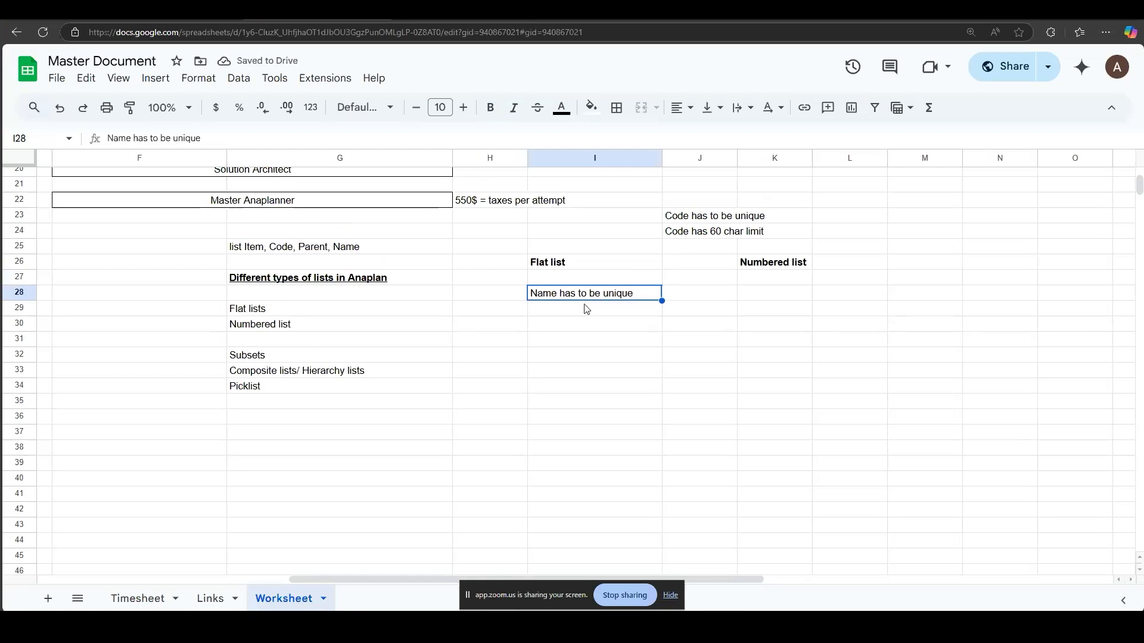
Enter "Name has 60 char limit" in I29 under the Flat list heading
click(582, 315)
text(Name )
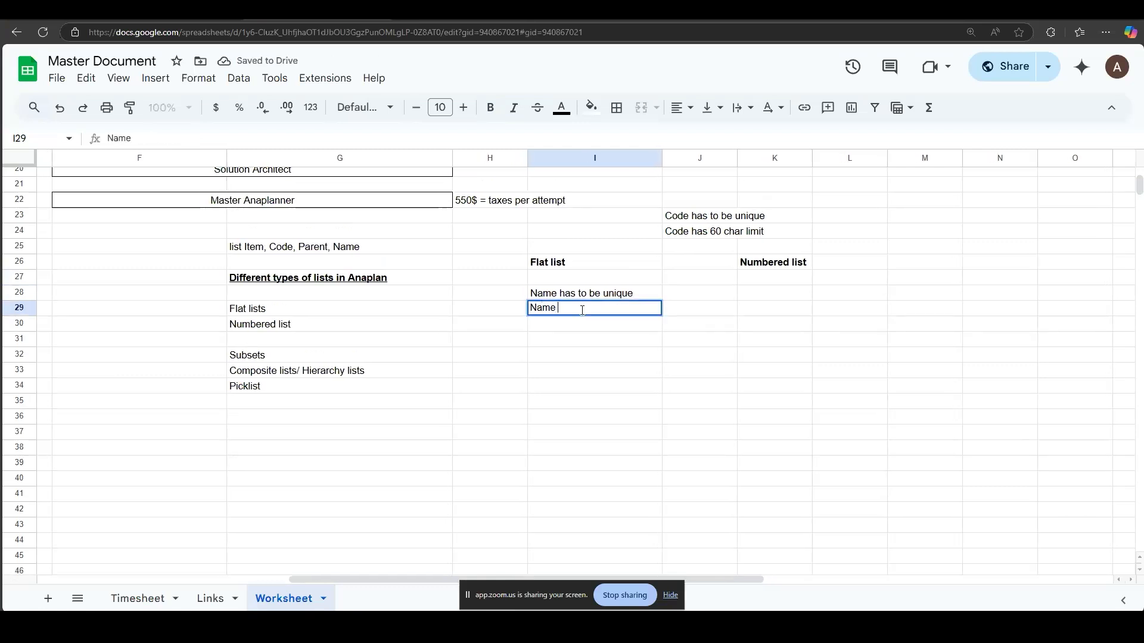
text(has 60 char limit)
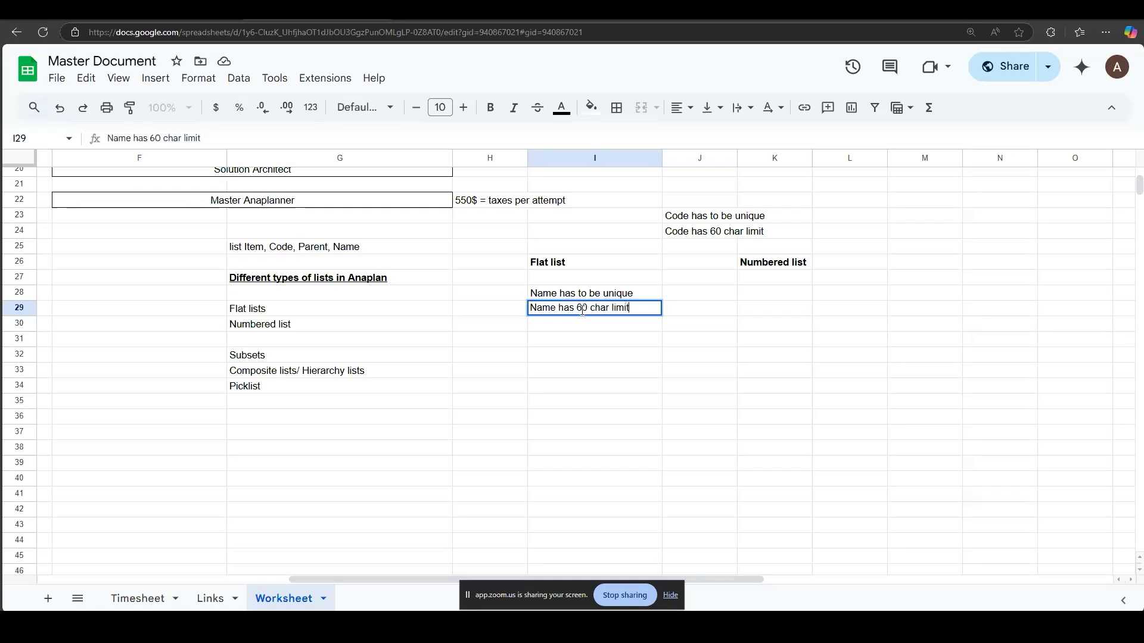
key(Return)
Switch back to Anaplan and try to insert a duplicate Product1 into the Products list
click(429, 12)
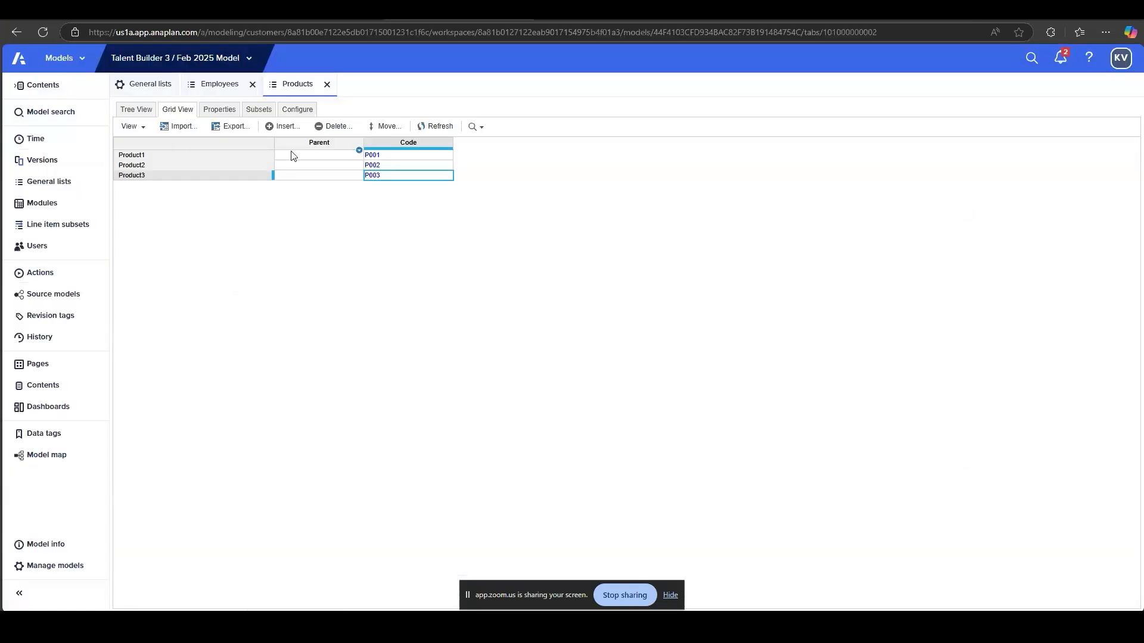
click(231, 177)
click(291, 125)
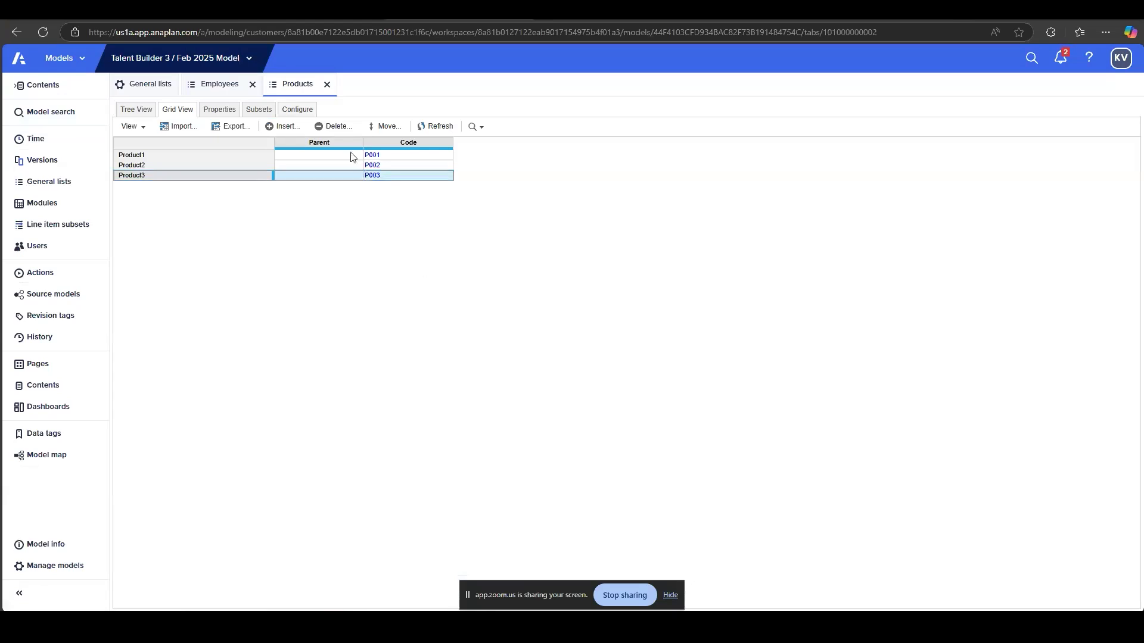
click(289, 126)
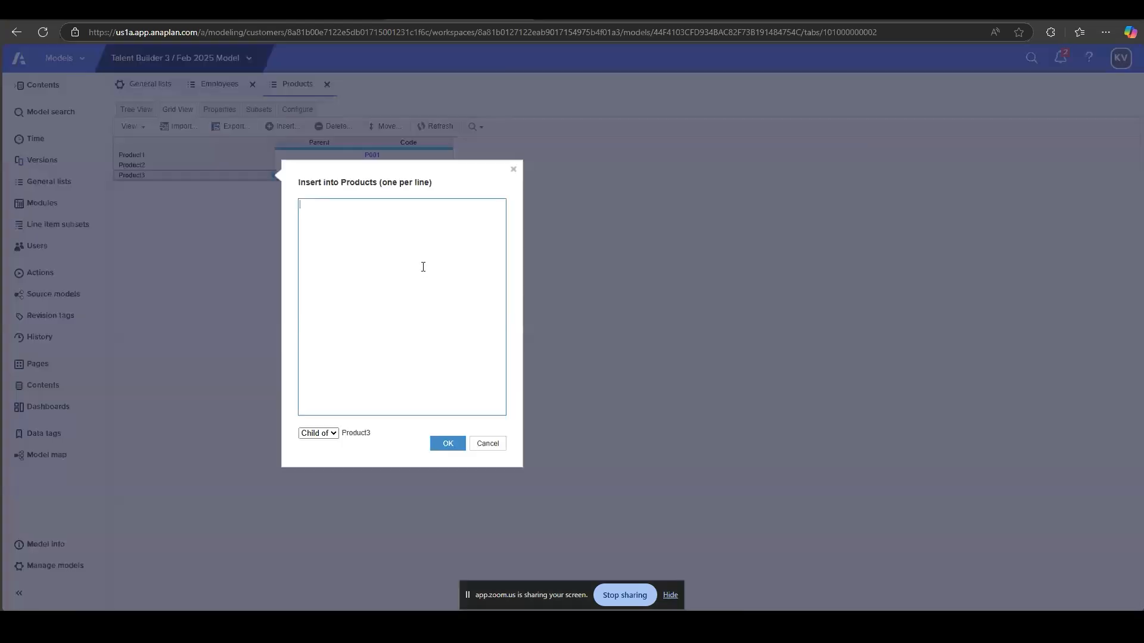
click(332, 433)
click(323, 462)
click(378, 341)
text(Produc)
click(449, 443)
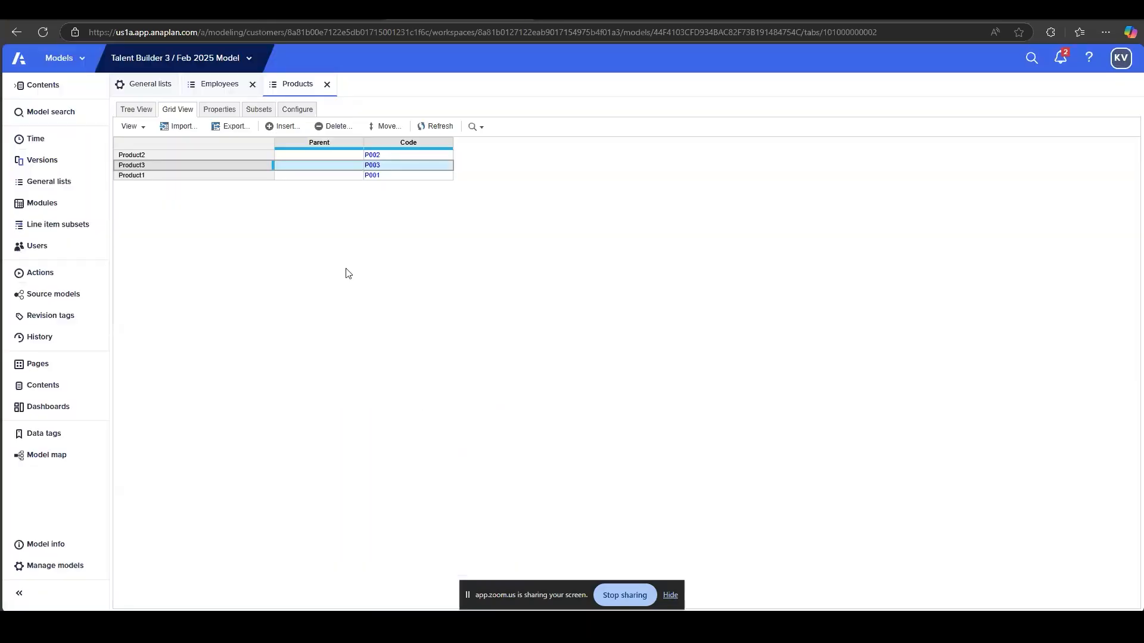
Move Product1 before Product2 in the Products list
click(165, 175)
drag(160, 153, 148, 185)
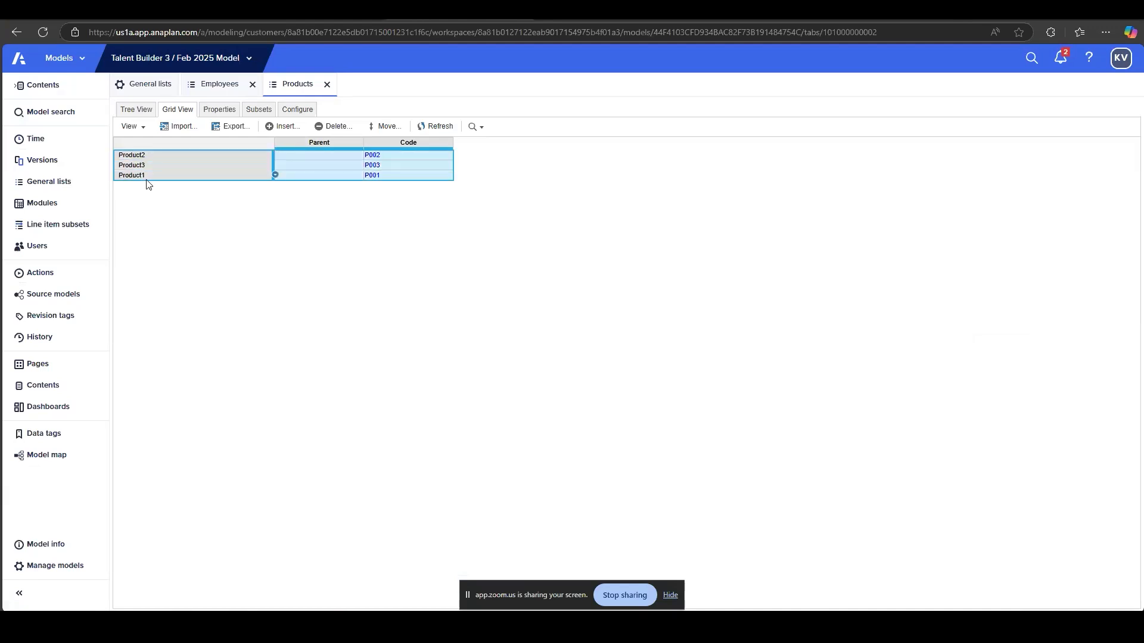
click(148, 174)
click(156, 153)
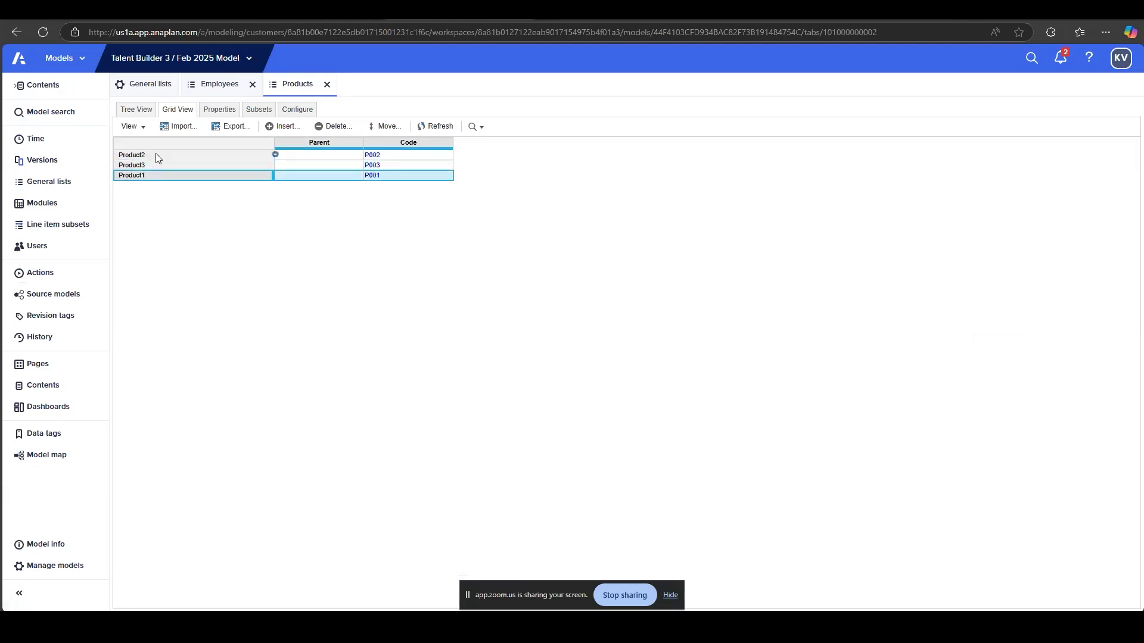
drag(156, 165, 155, 177)
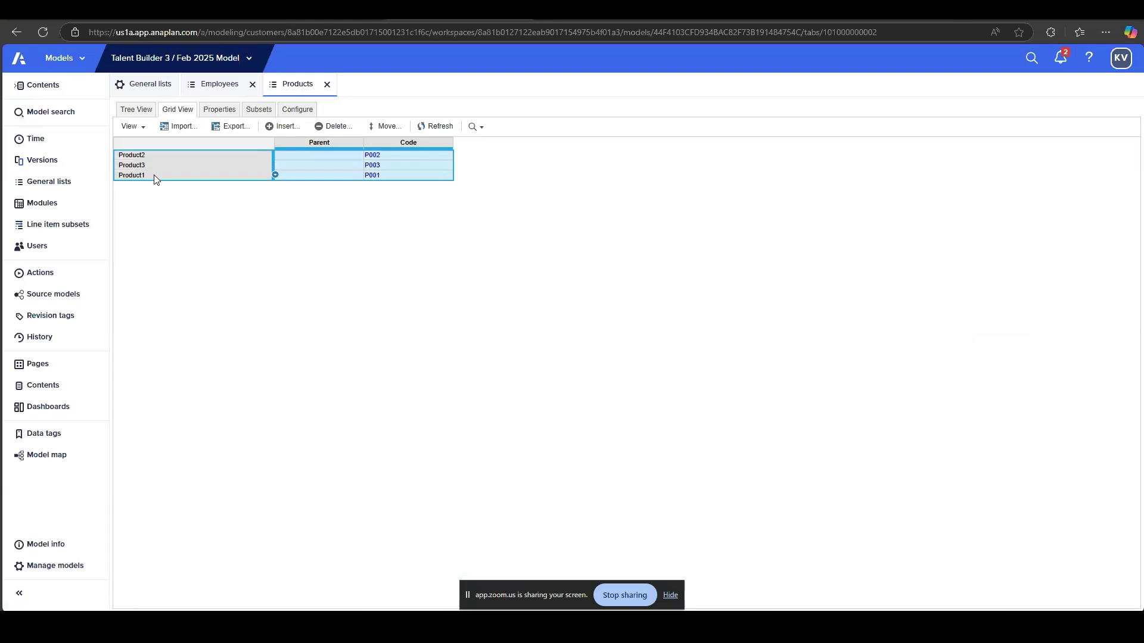
click(154, 174)
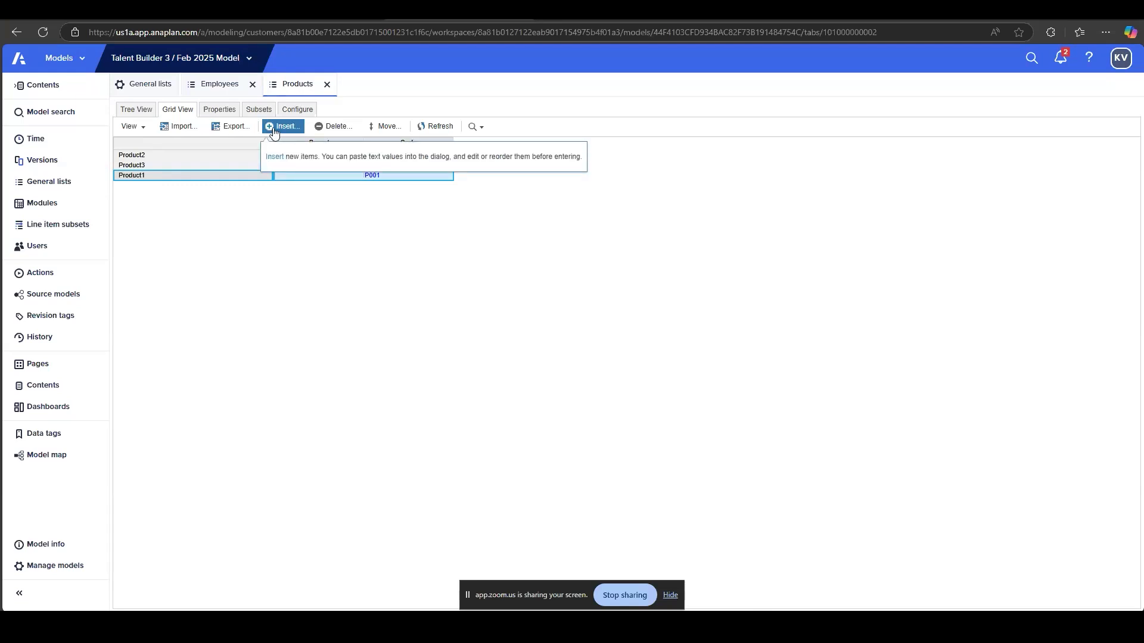
click(387, 126)
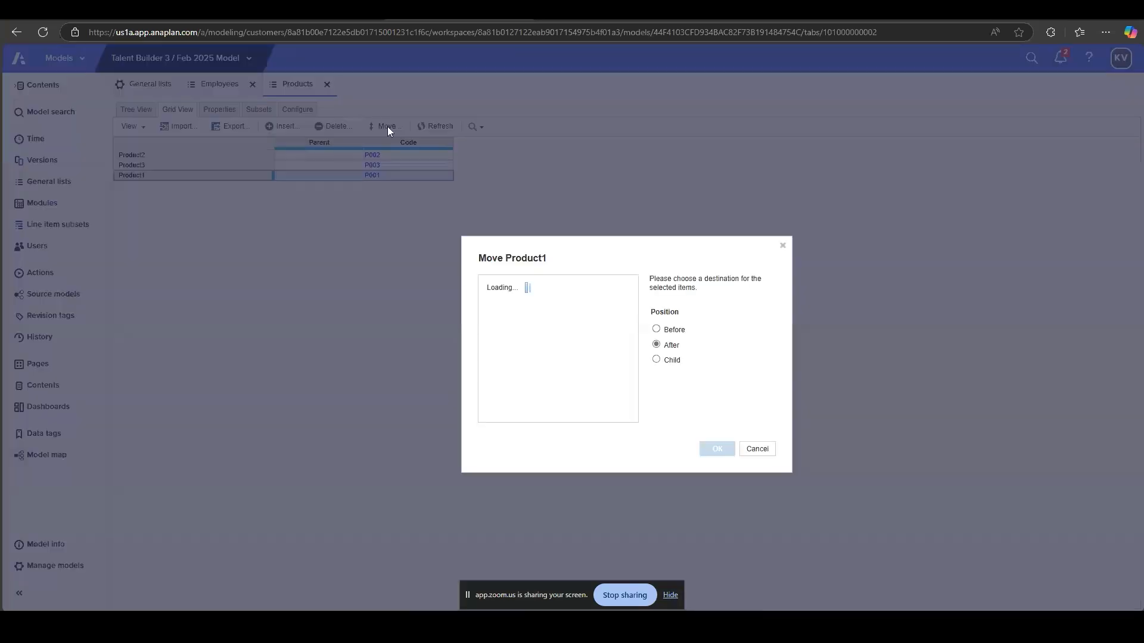
click(656, 329)
click(544, 319)
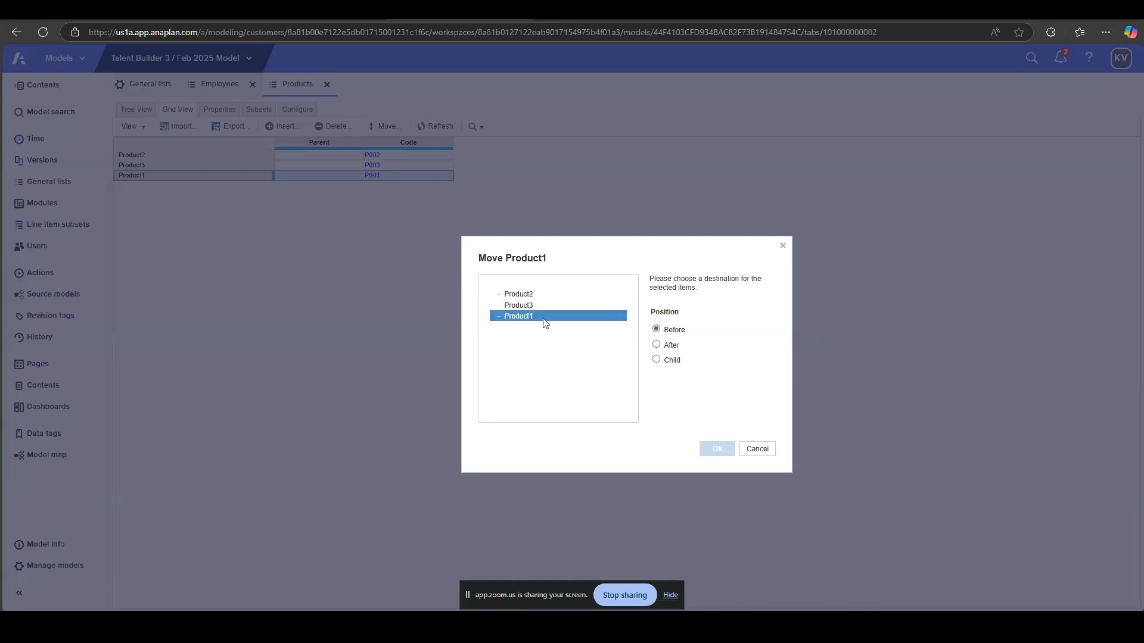
click(531, 294)
click(716, 453)
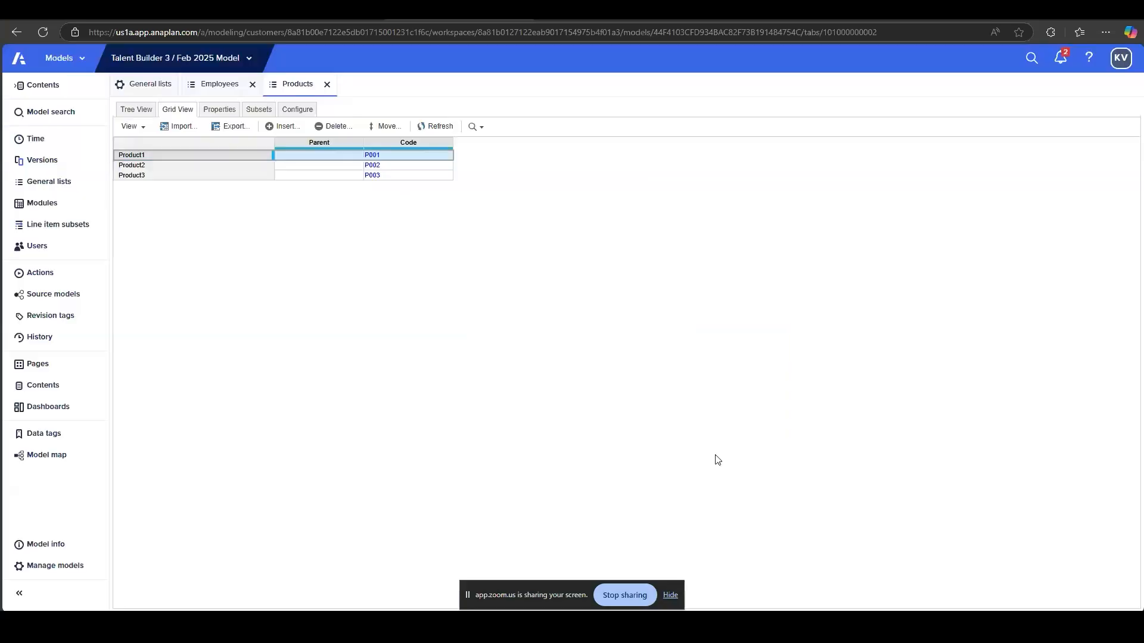
Try to rename Product3 with an overlong name made of "Product3" repeated many times
drag(175, 158, 175, 180)
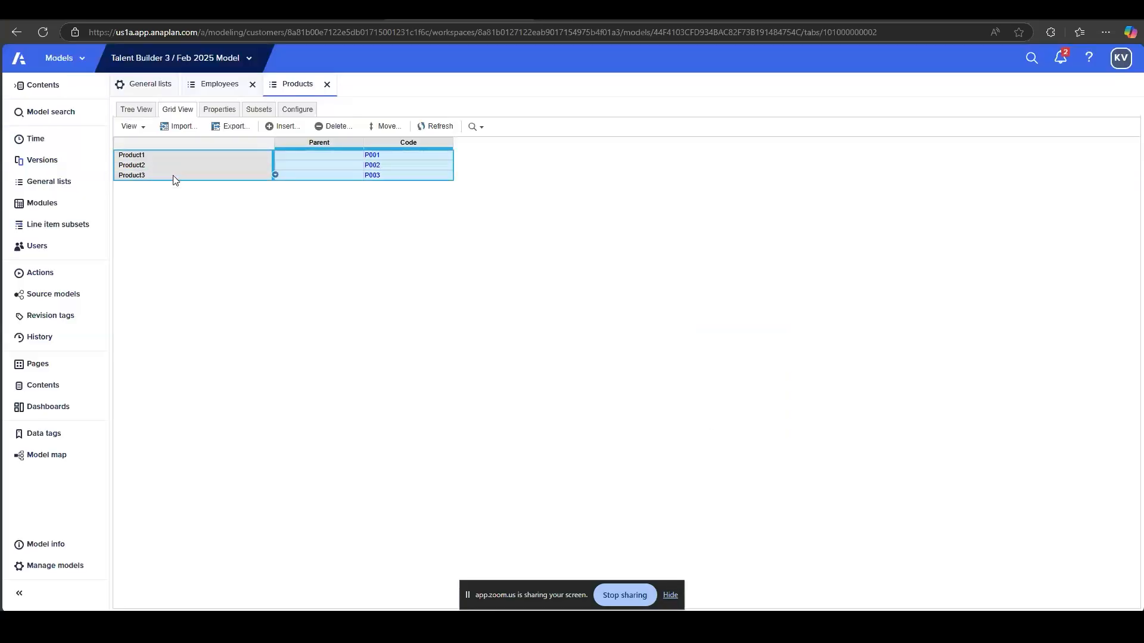
click(173, 176)
click(174, 175)
key(ctrl+a)
key(ctrl+c)
key(ctrl+v)
key(ctrl+v)
key(ctrl+v)
key(ctrl+v)
key(ctrl+v)
key(ctrl+v)
key(ctrl+a)
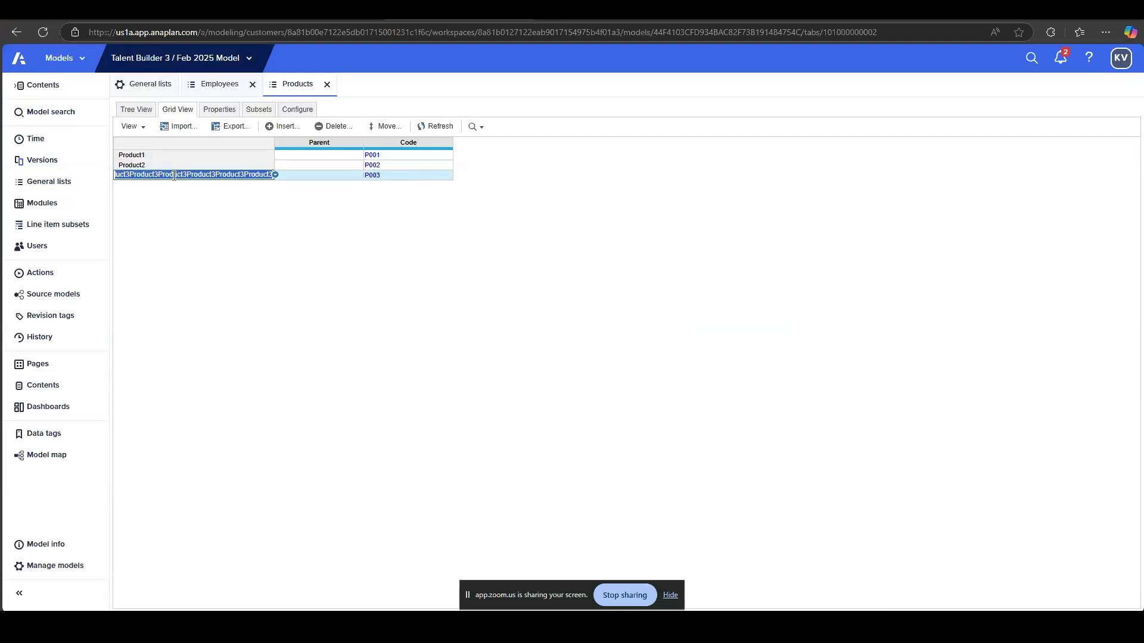
key(ctrl+v)
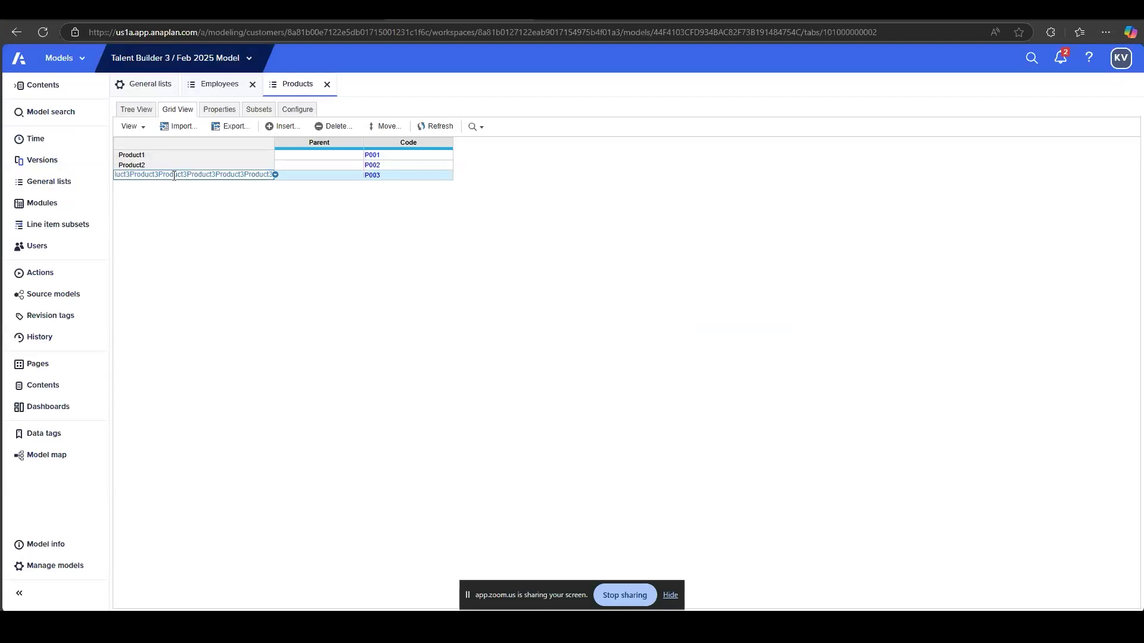
key(Return)
double_click(659, 339)
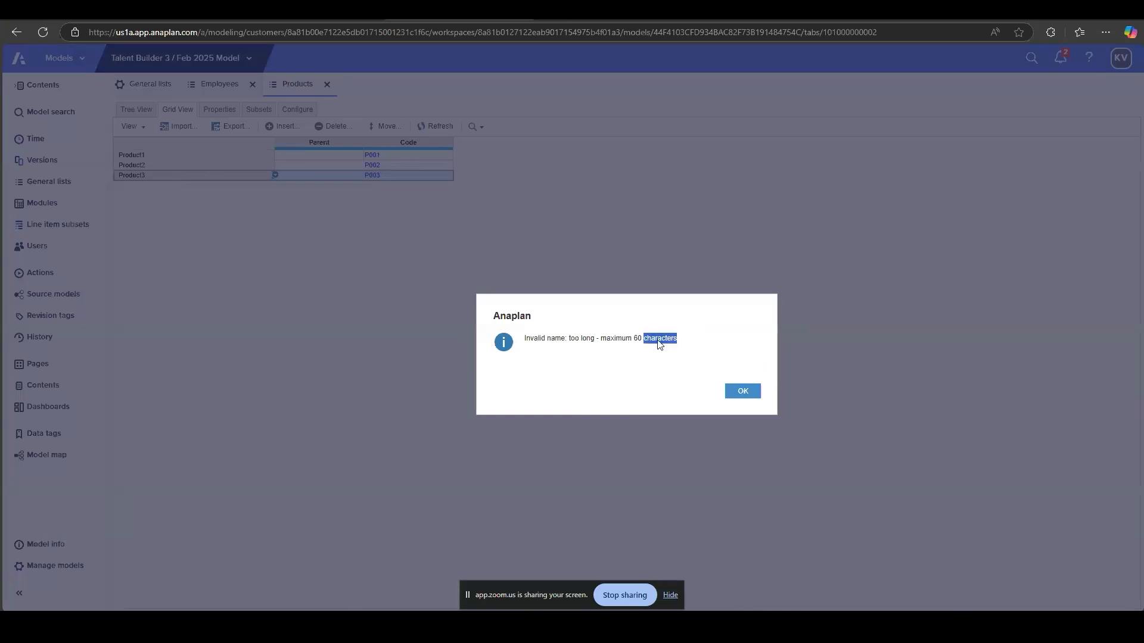
click(743, 391)
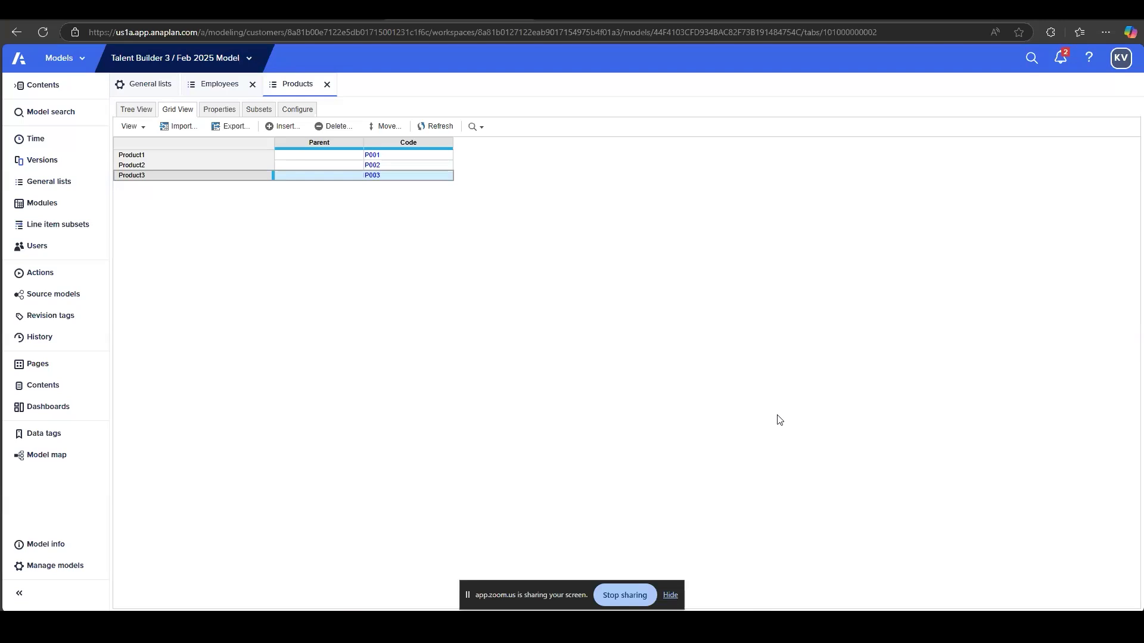
click(404, 175)
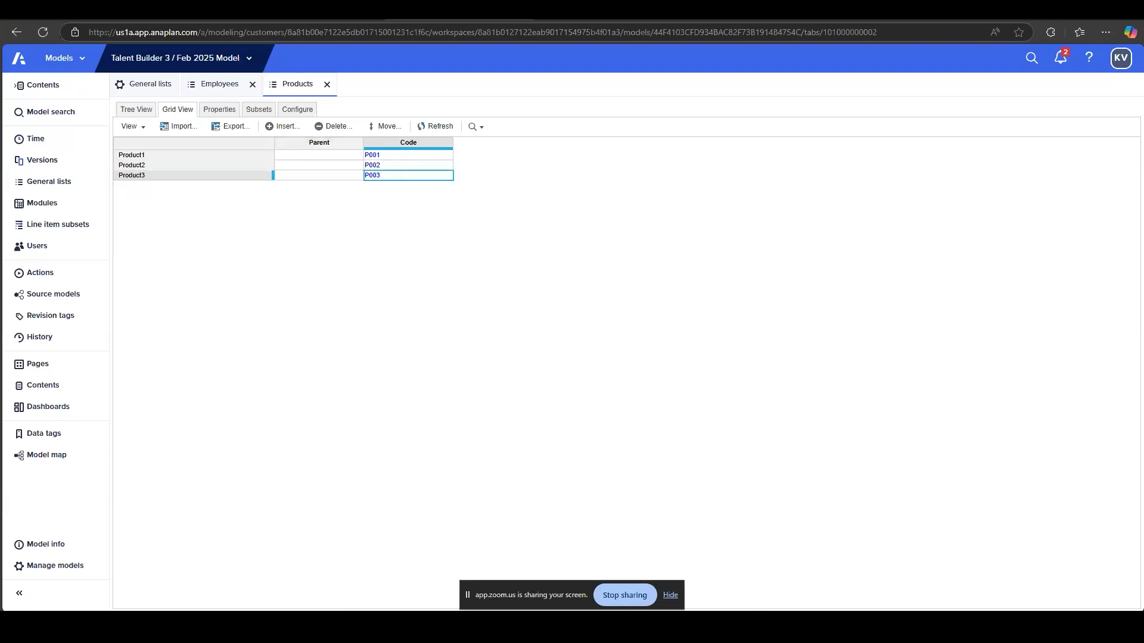
Widen columns K and J in the Master Document worksheet, and return to Anaplan's Products list
click(316, 10)
click(719, 342)
scroll(719, 343, up, 1)
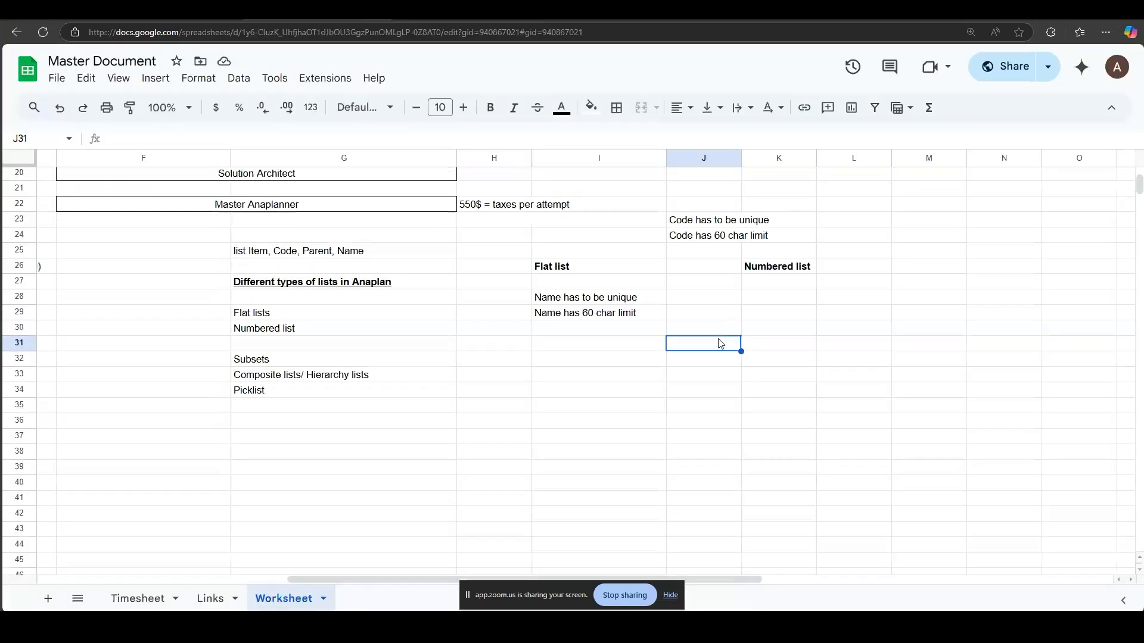
click(753, 297)
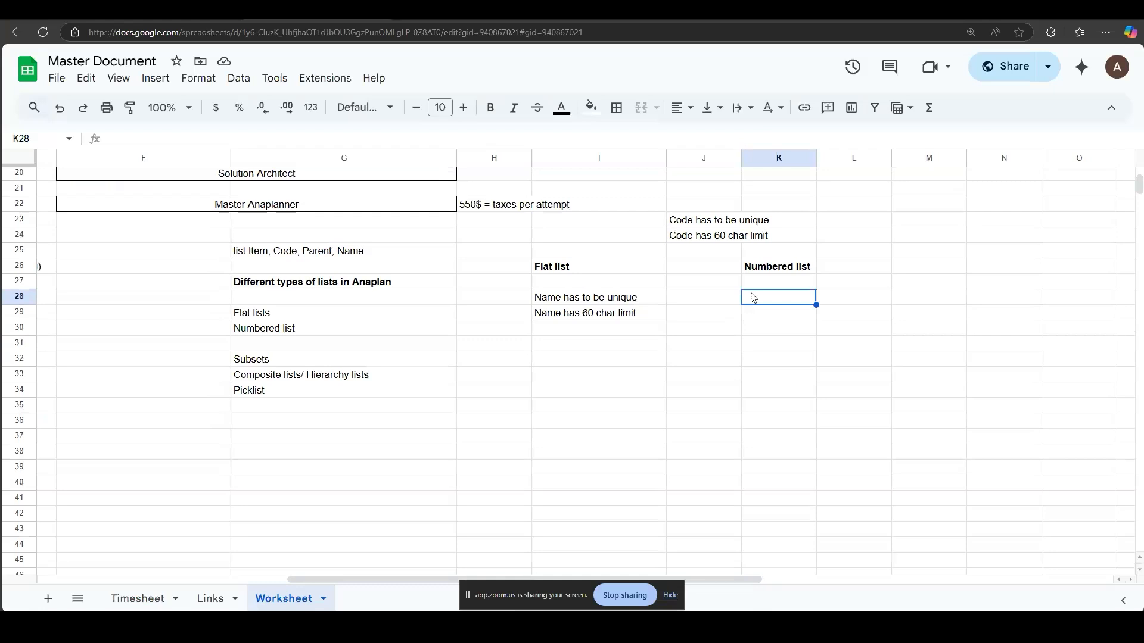
drag(816, 158, 850, 158)
drag(741, 158, 785, 158)
click(761, 292)
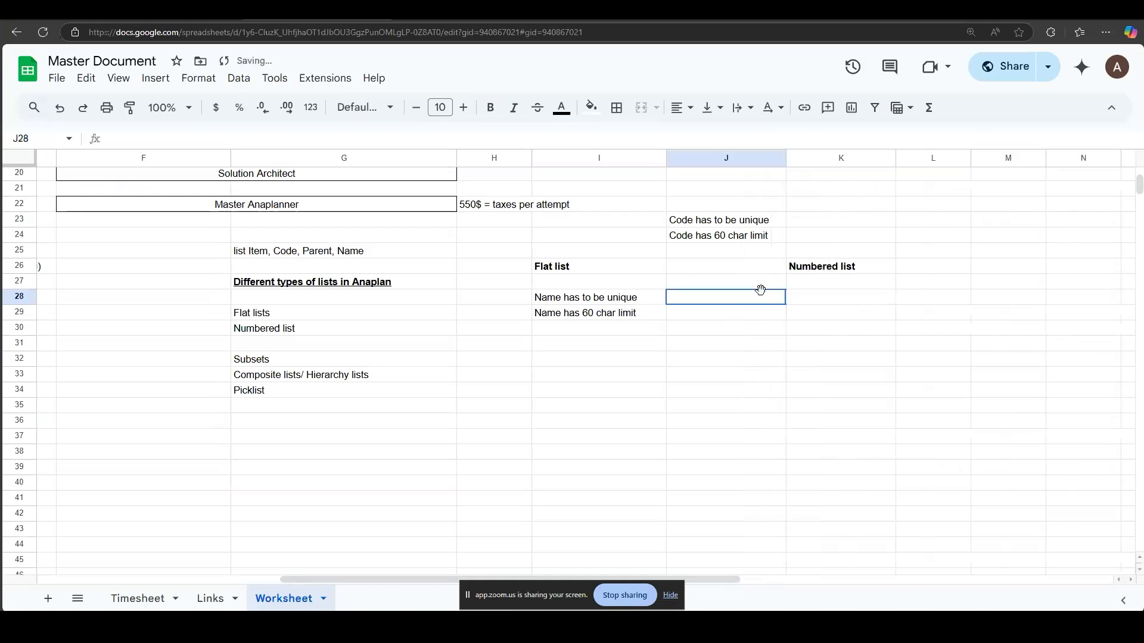
scroll(761, 290, right, 1)
click(517, 13)
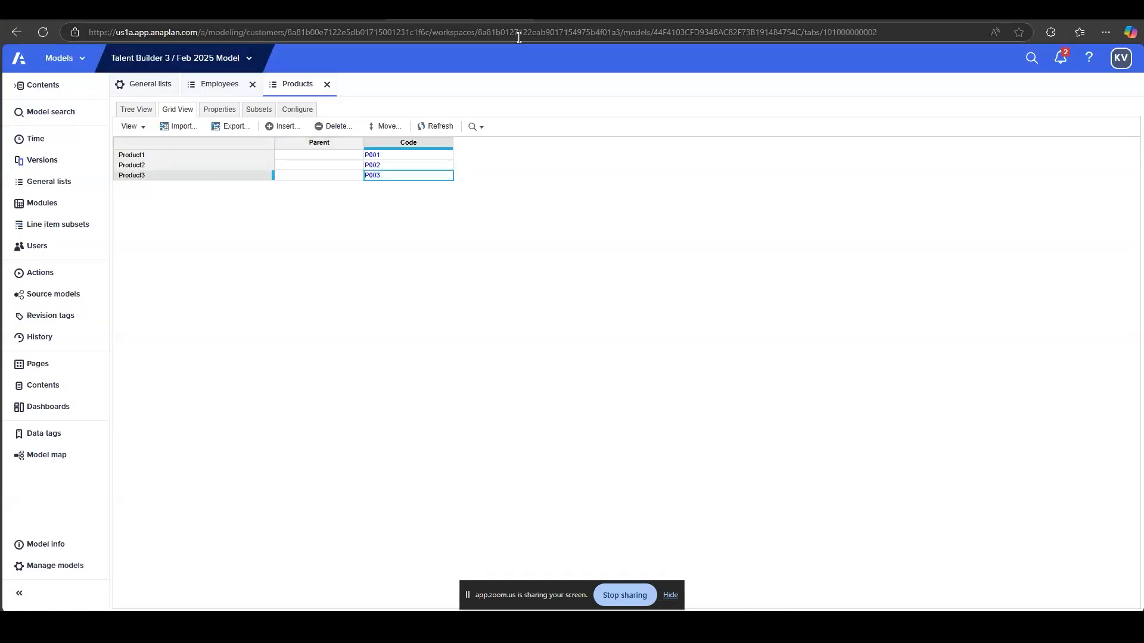
Rename the Employees list to "Employees #" in the General lists
click(148, 88)
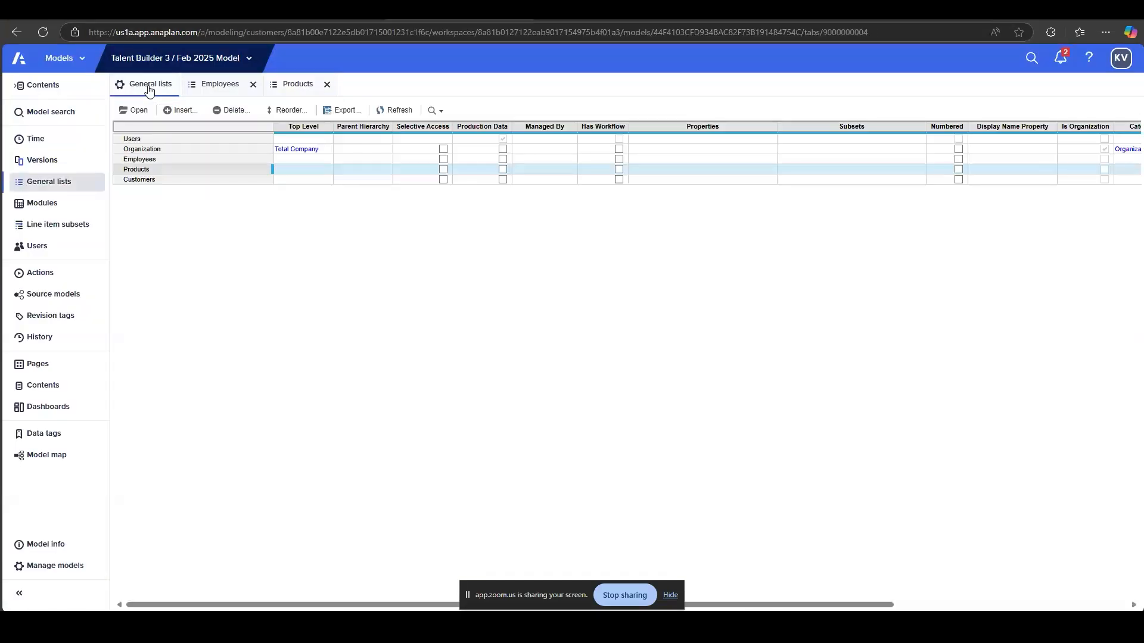
click(167, 162)
click(167, 162)
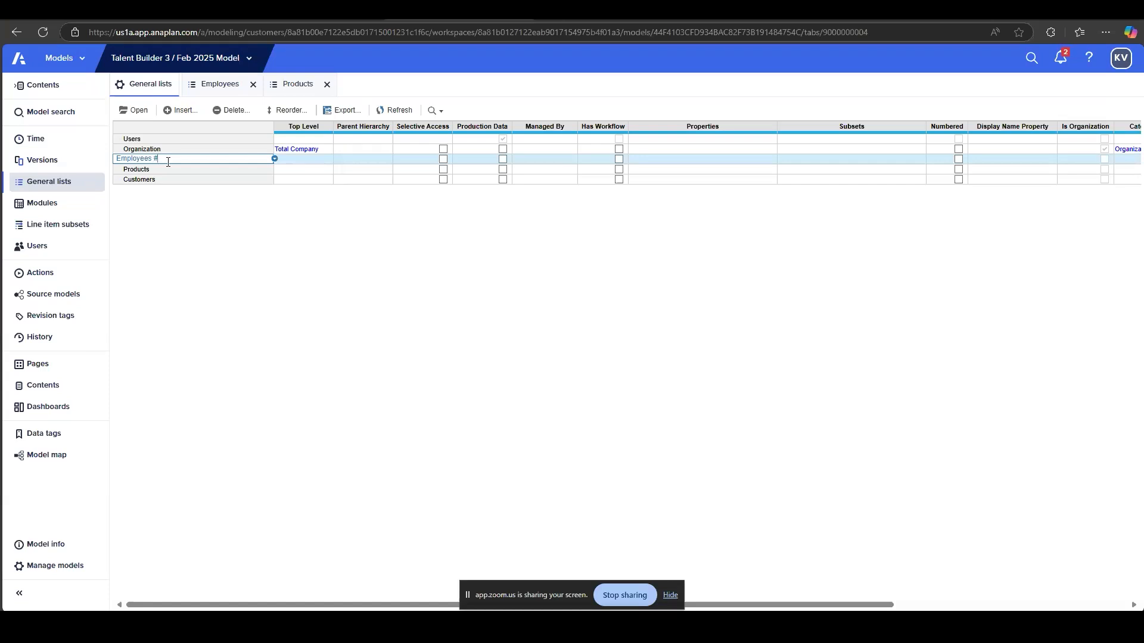
key(Return)
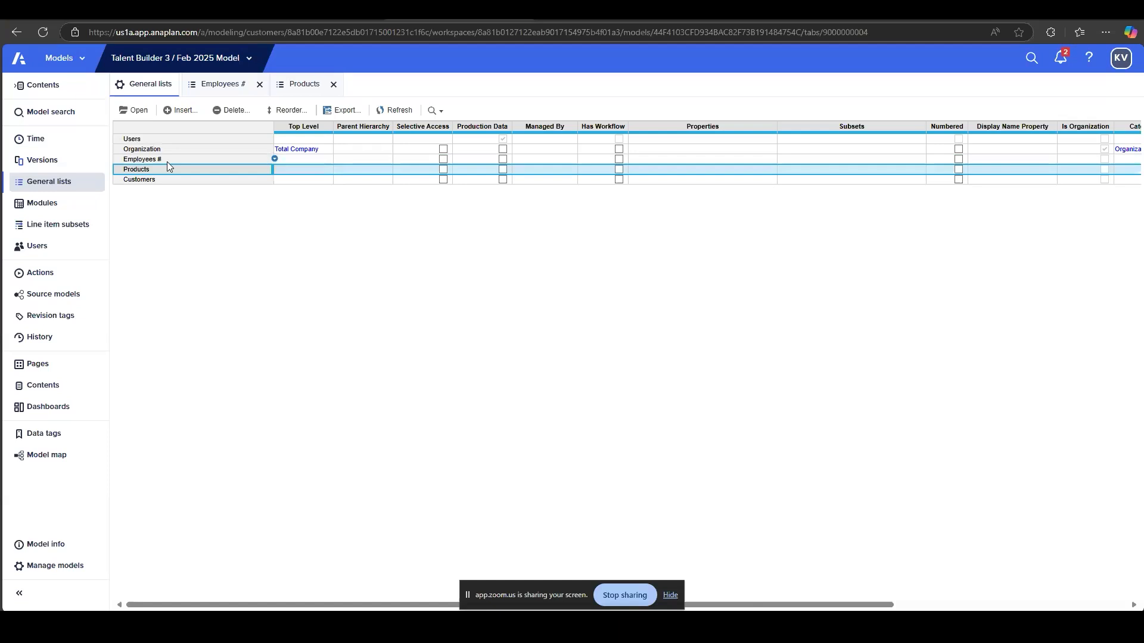
Convert the Employees # list to a numbered list and accept the confirmation
click(167, 162)
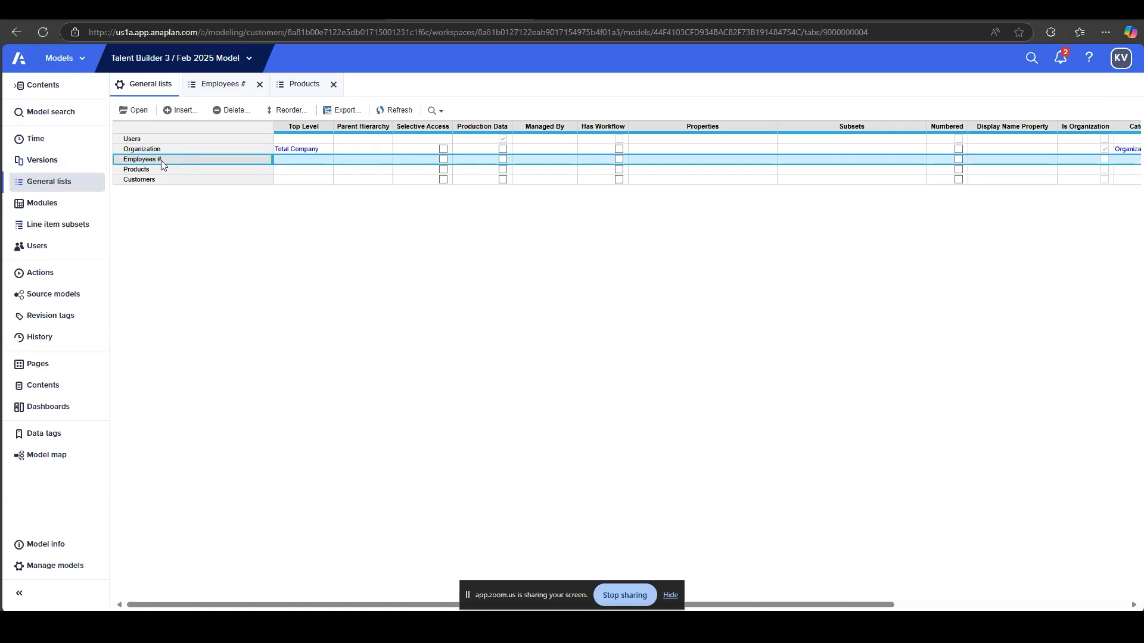
click(953, 160)
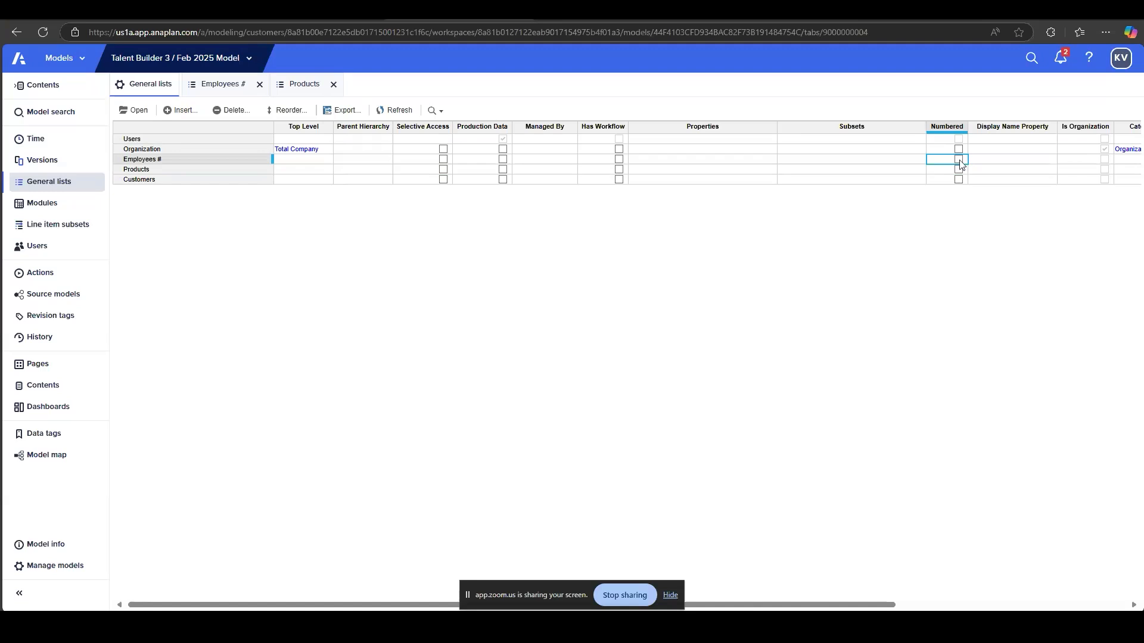
click(958, 160)
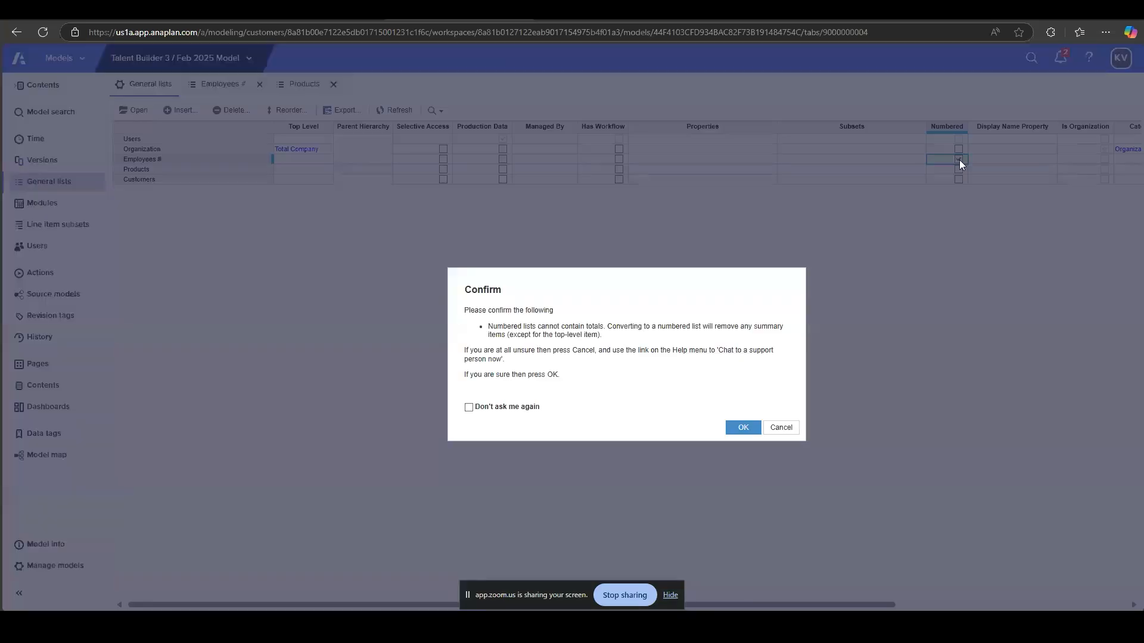
click(743, 428)
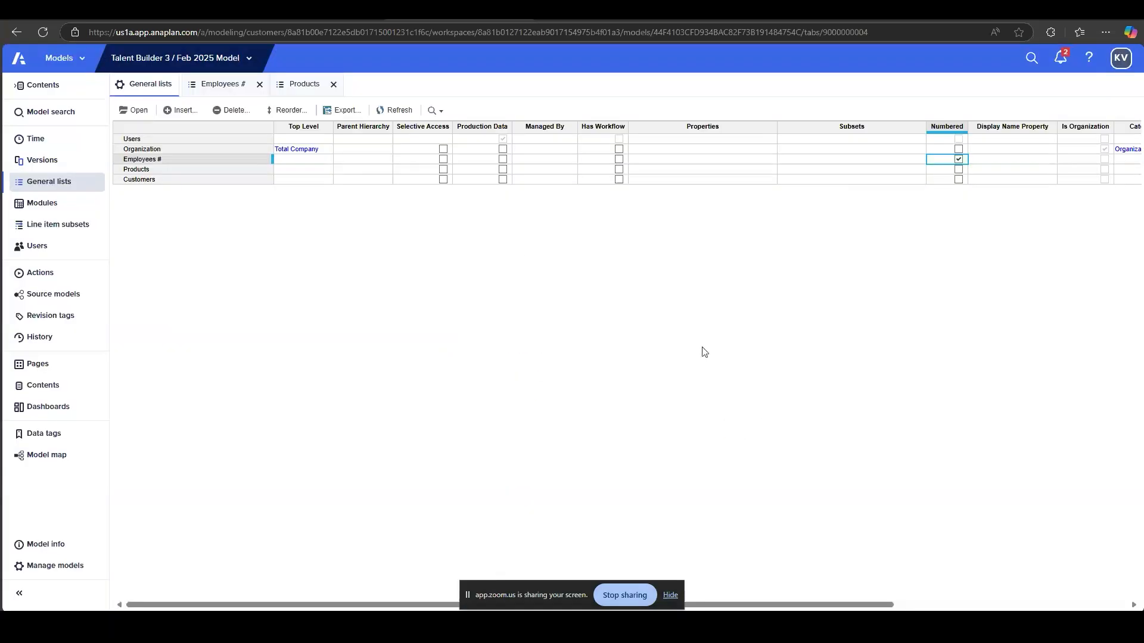
Open the Employees # list and examine how its three items are named in the grid
click(215, 160)
click(136, 110)
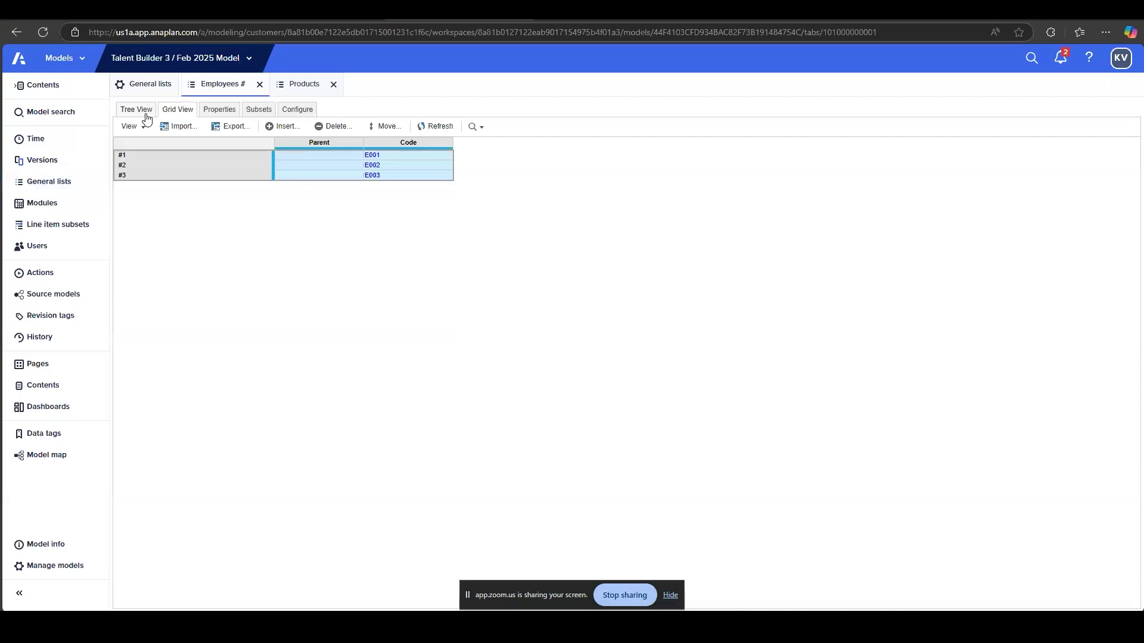
click(223, 156)
drag(223, 156, 224, 172)
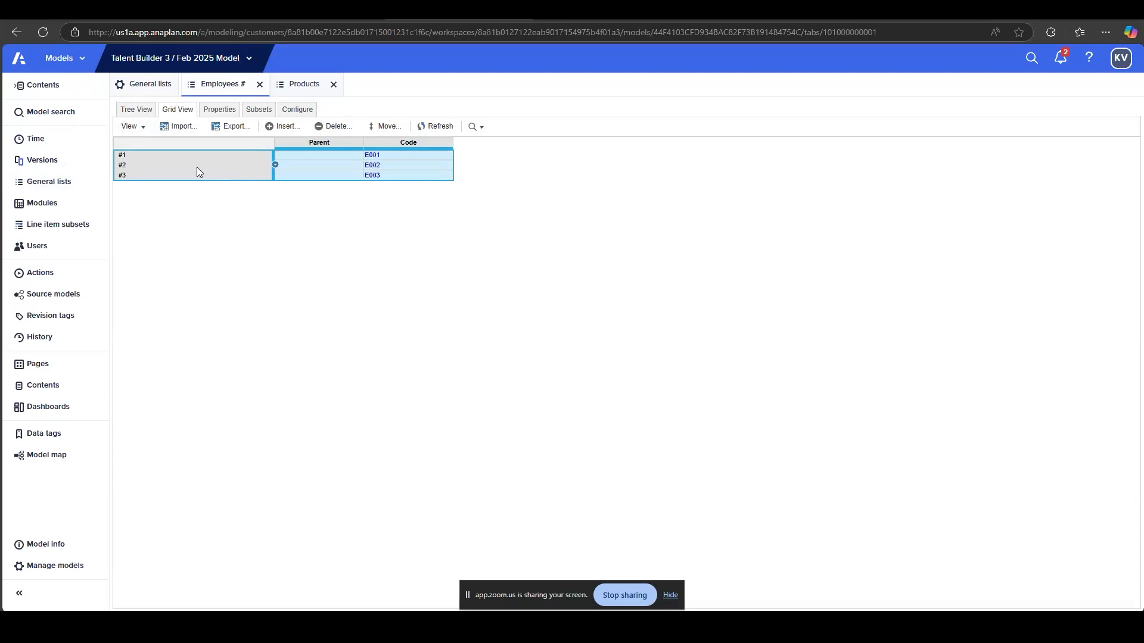
drag(127, 160, 124, 176)
Switch to the Master Document worksheet and enter "System generated hash codes which is unique & incremental" in L26, beside Numbered list
key(ctrl+Tab)
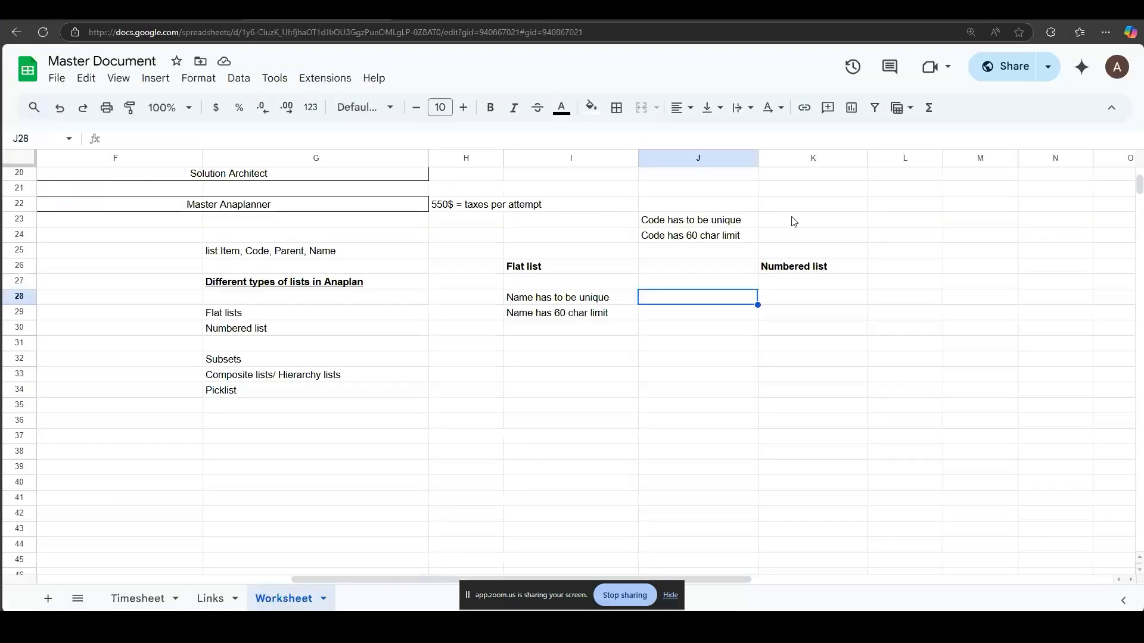
click(915, 274)
scroll(915, 274, right, 2)
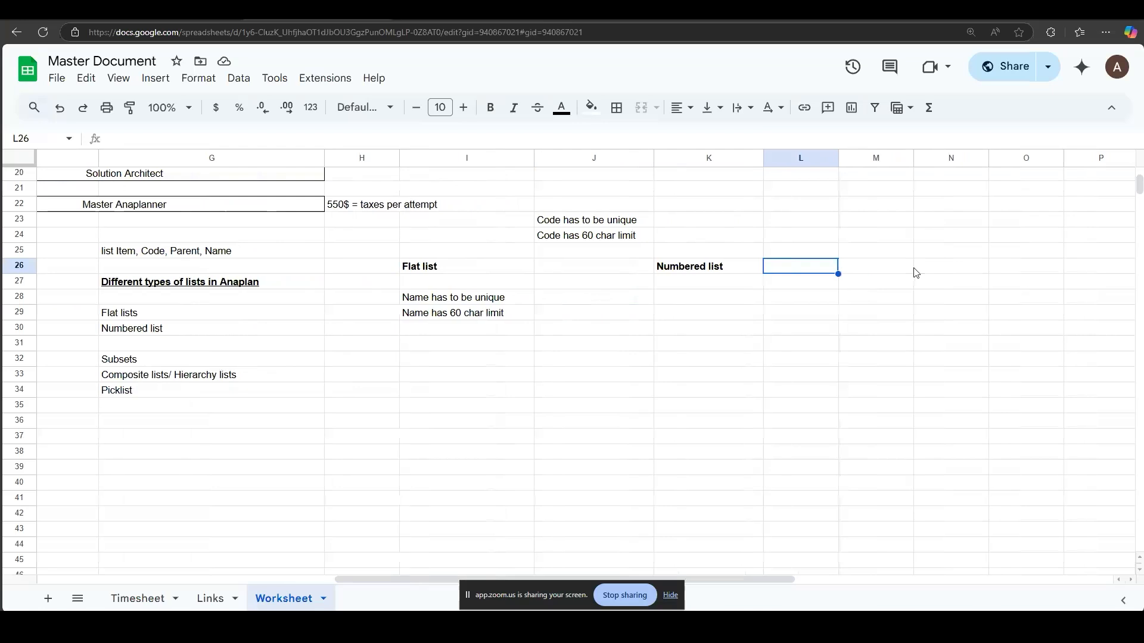
text(System )
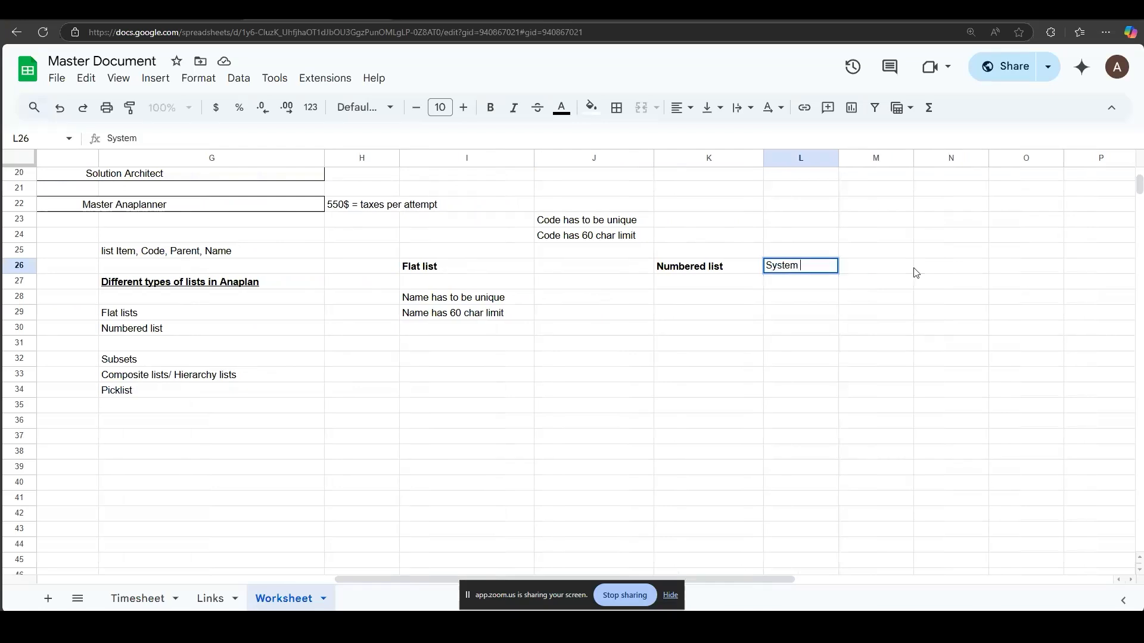
text(generated has)
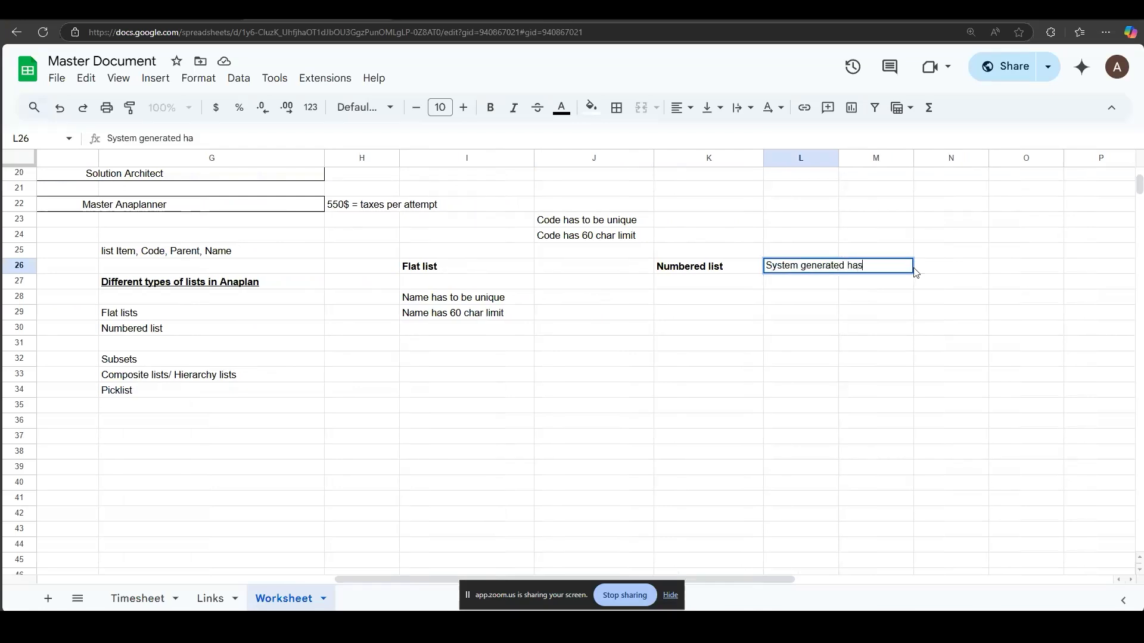
text(h codes which is unique )
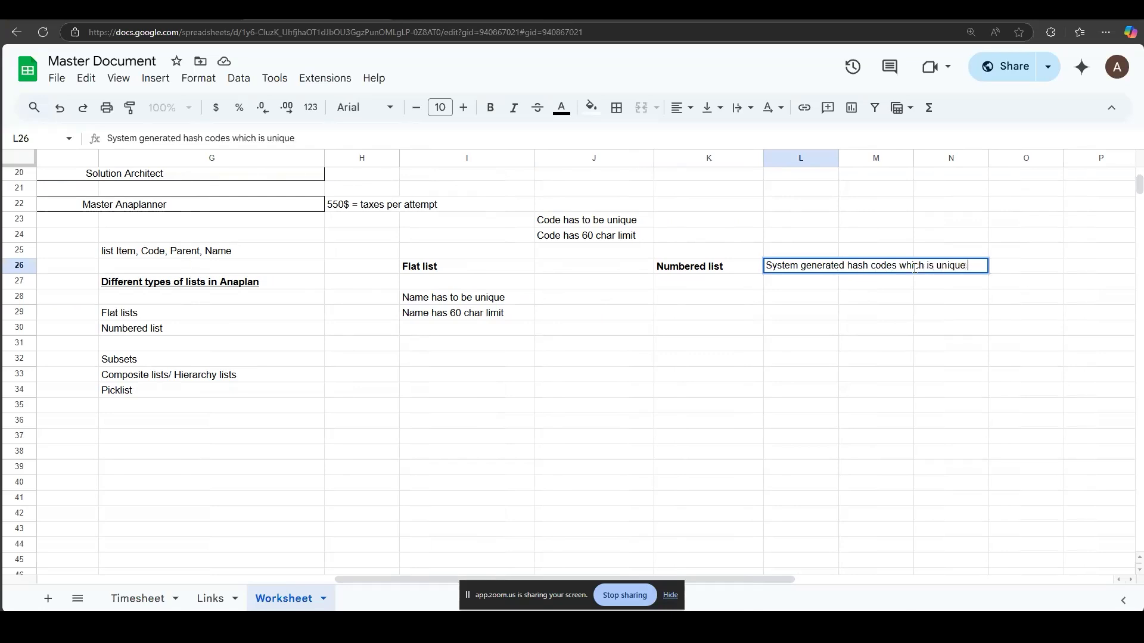
text(& incremental)
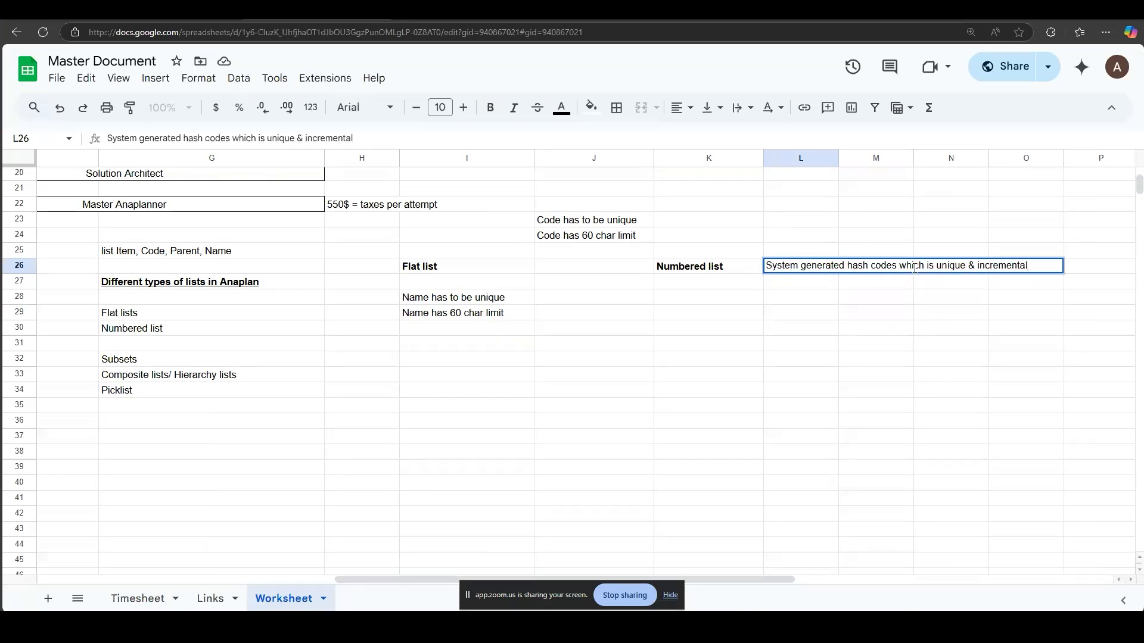
key(Return)
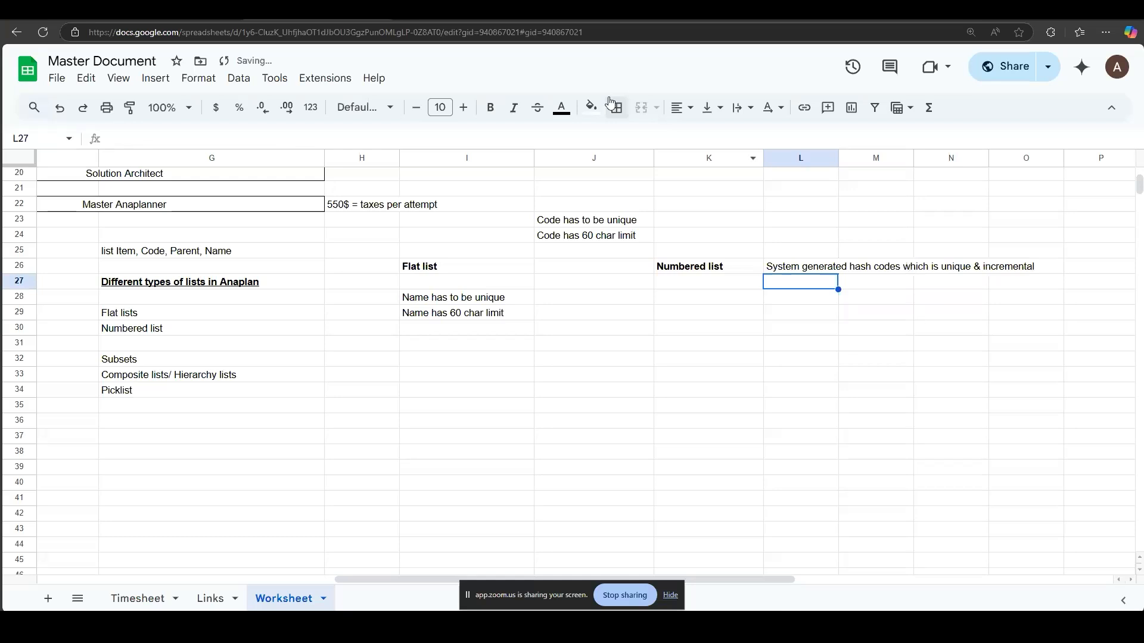
Return to Anaplan's Employees # list and compare the item names with their codes
click(447, 10)
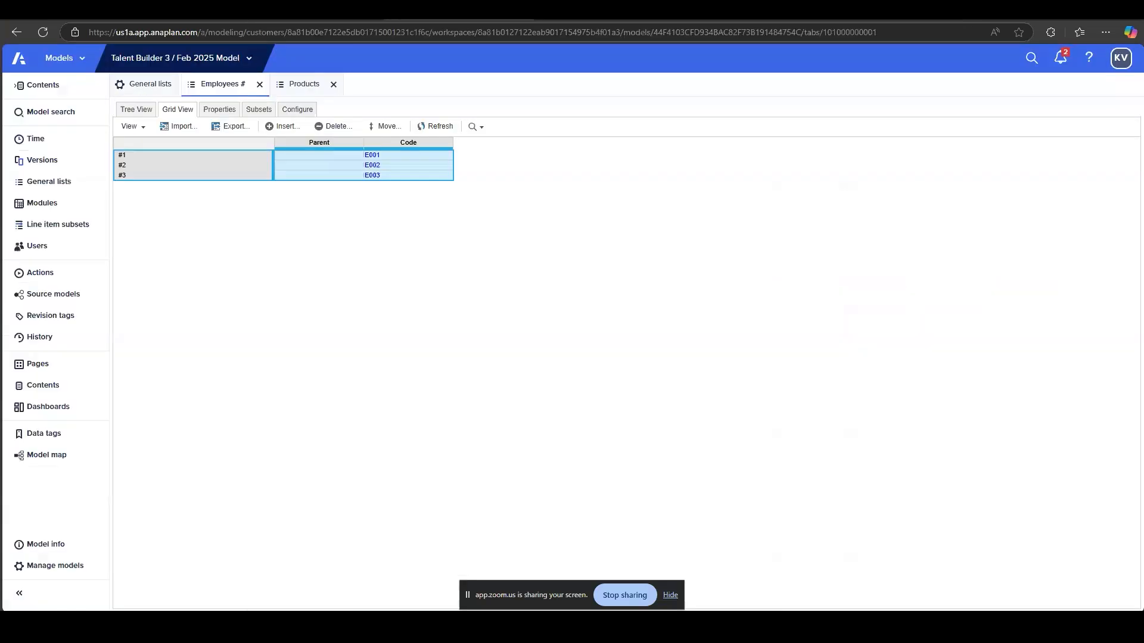
click(145, 156)
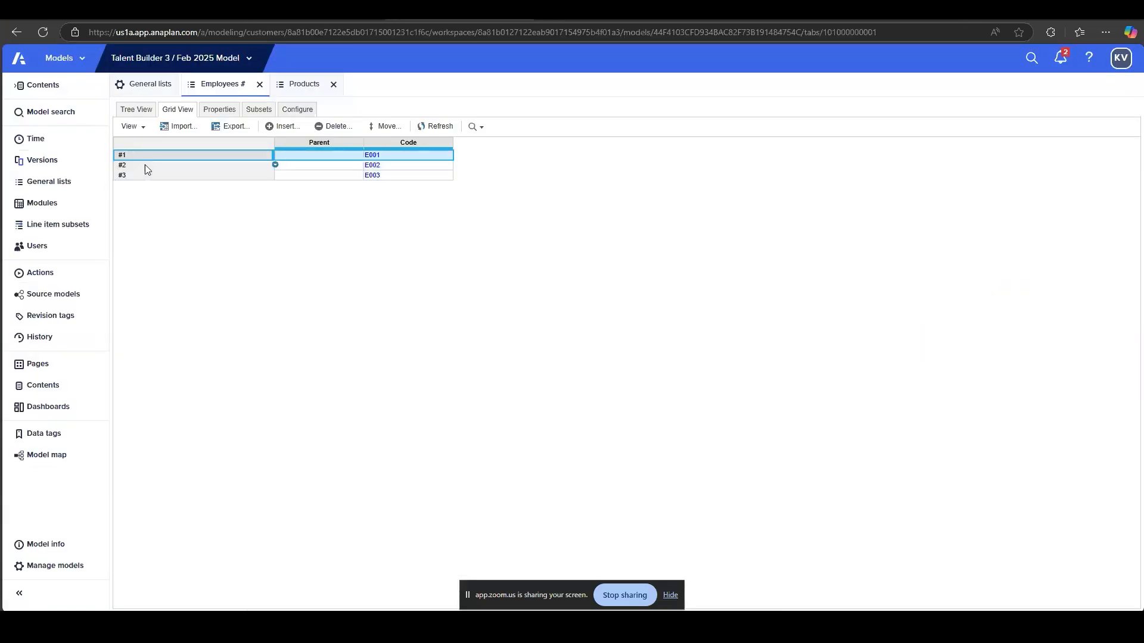
click(146, 175)
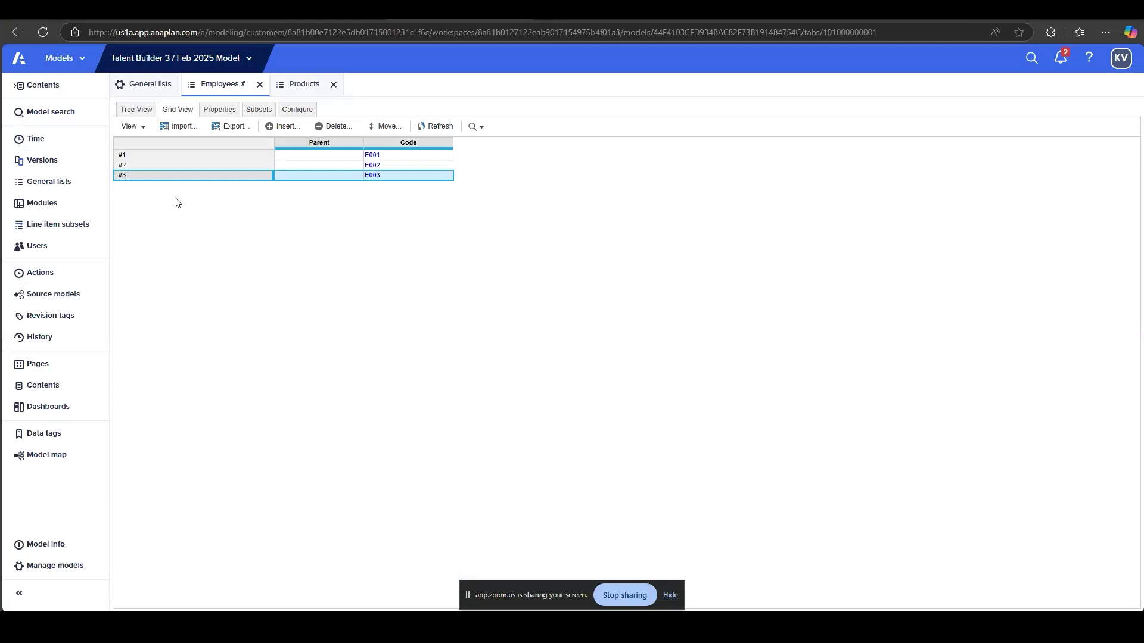
click(386, 168)
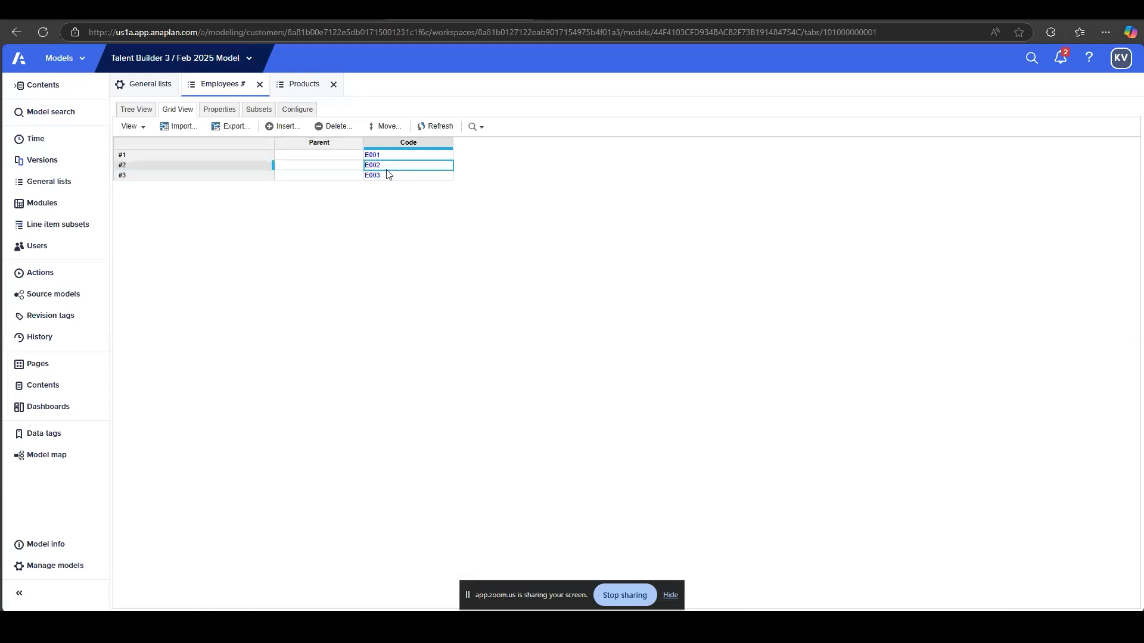
click(384, 175)
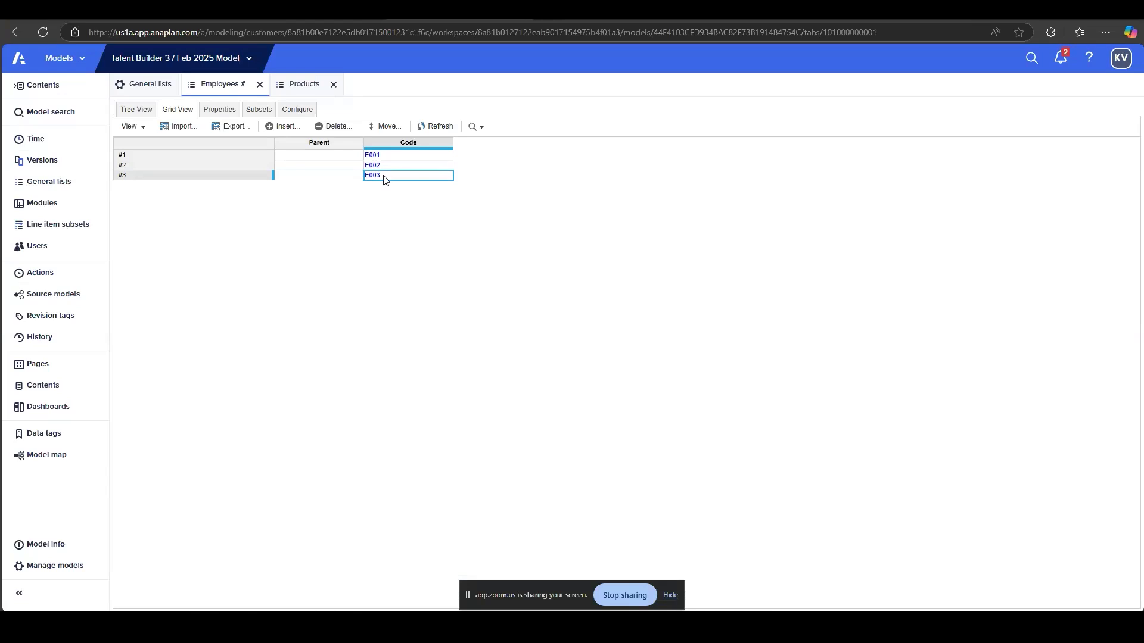
Review the Numbered setting of the Employees # list in the General lists
click(143, 88)
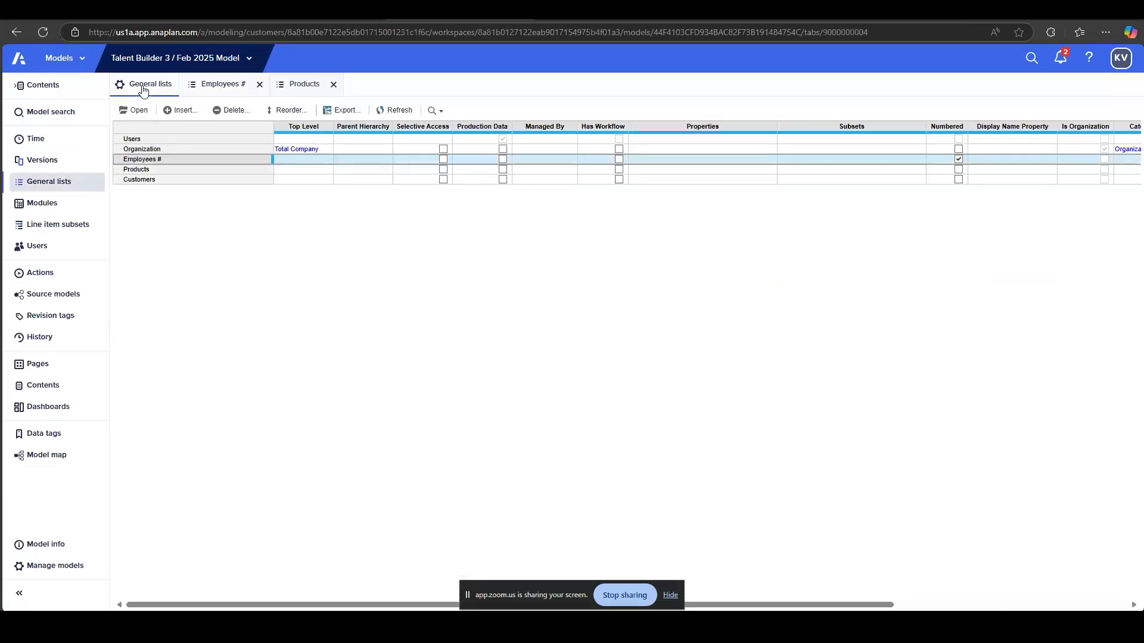
click(944, 162)
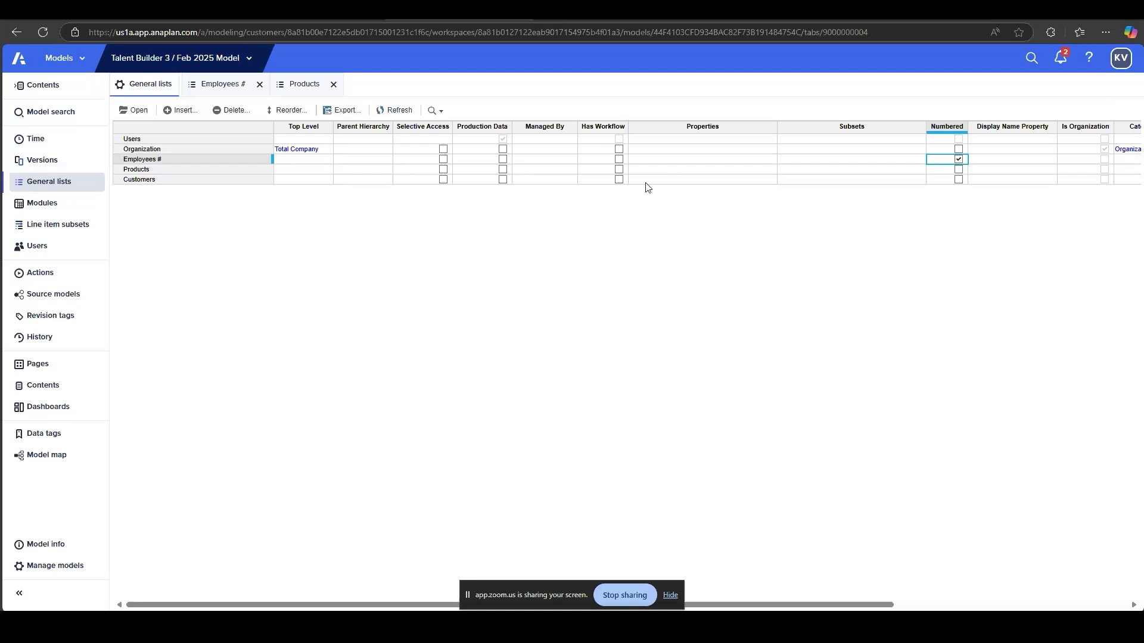
click(176, 160)
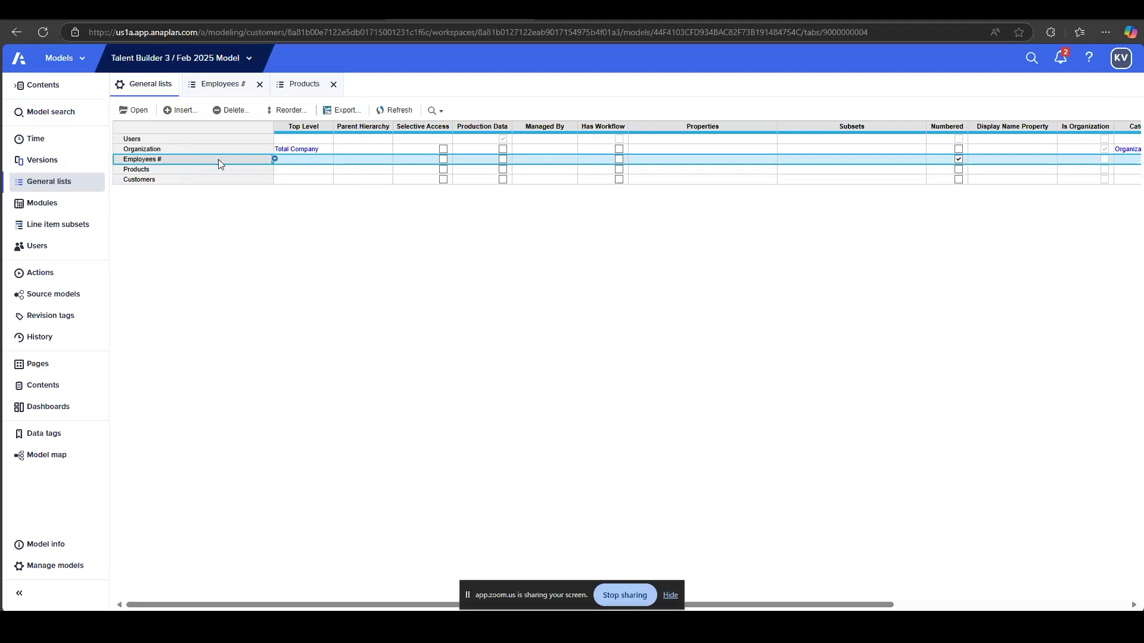
click(952, 128)
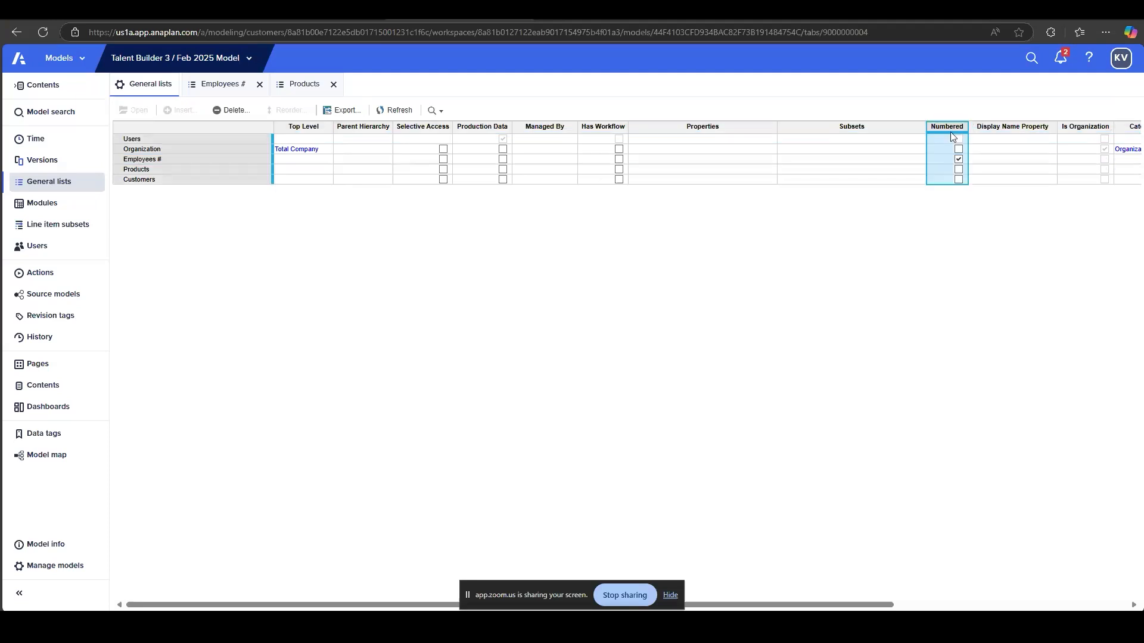
click(948, 162)
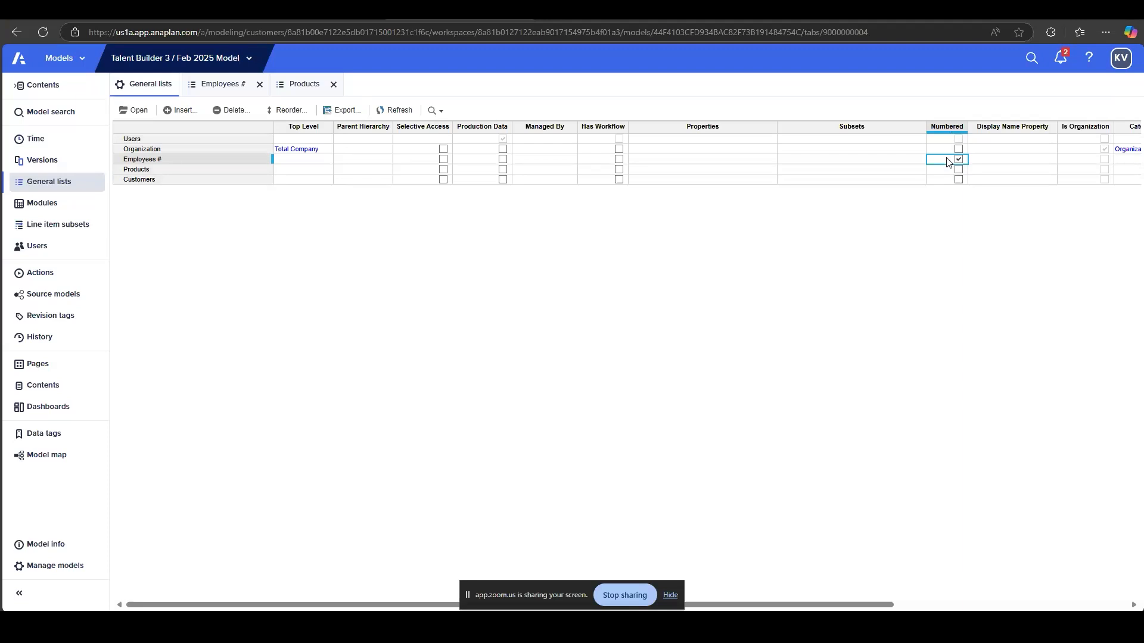
Go back to the Employees # list and examine the hash-numbered names of items #1 to #3
click(232, 91)
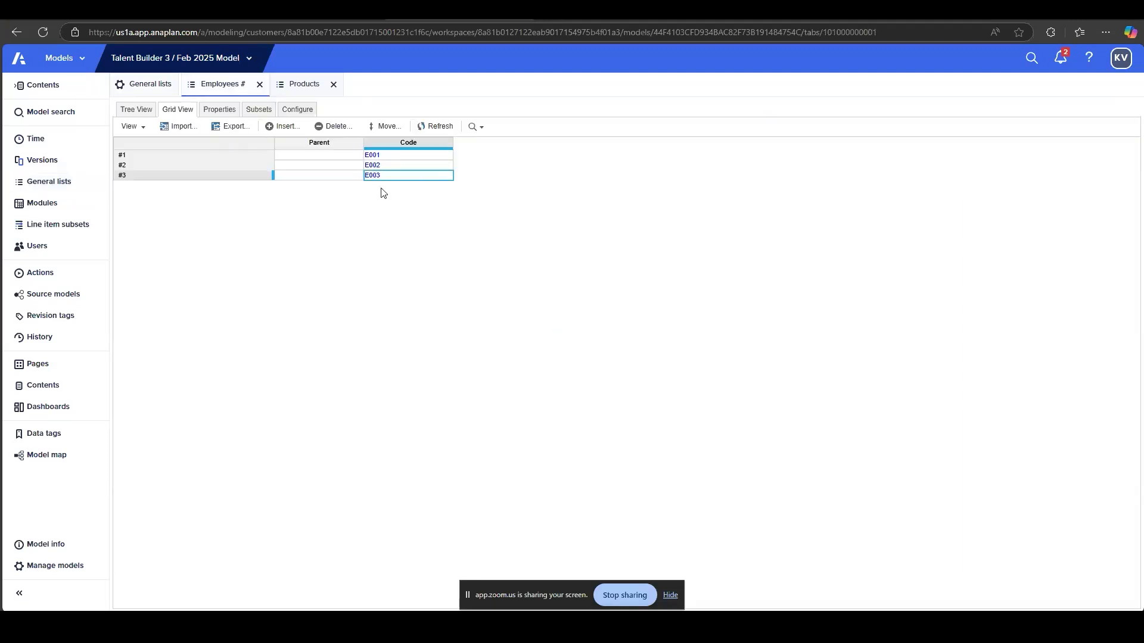
drag(213, 158, 206, 172)
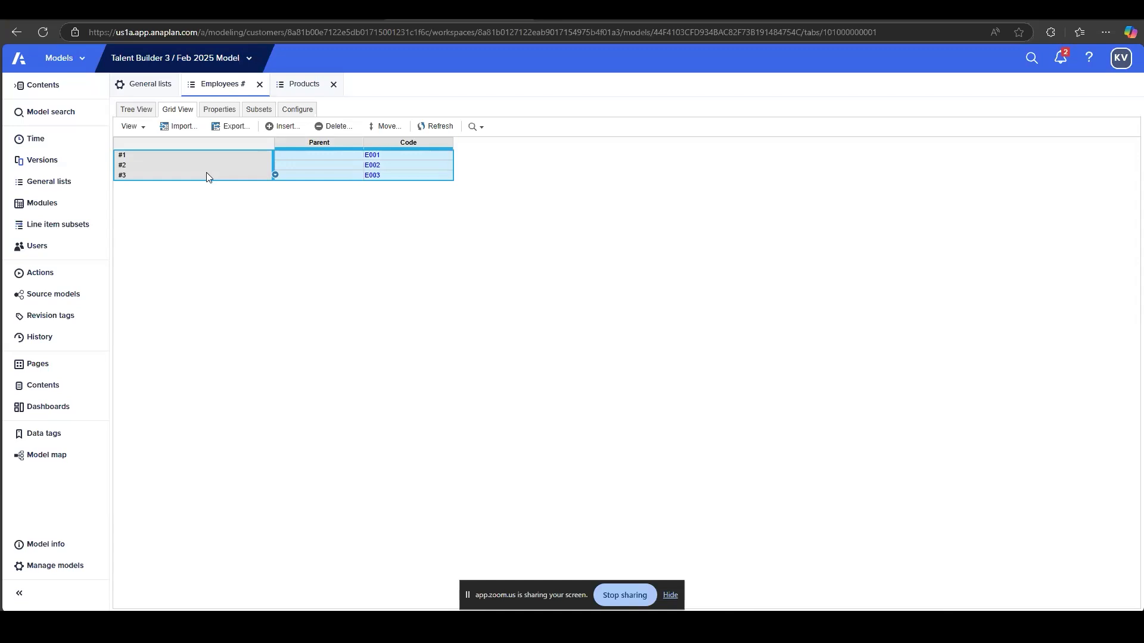
click(143, 156)
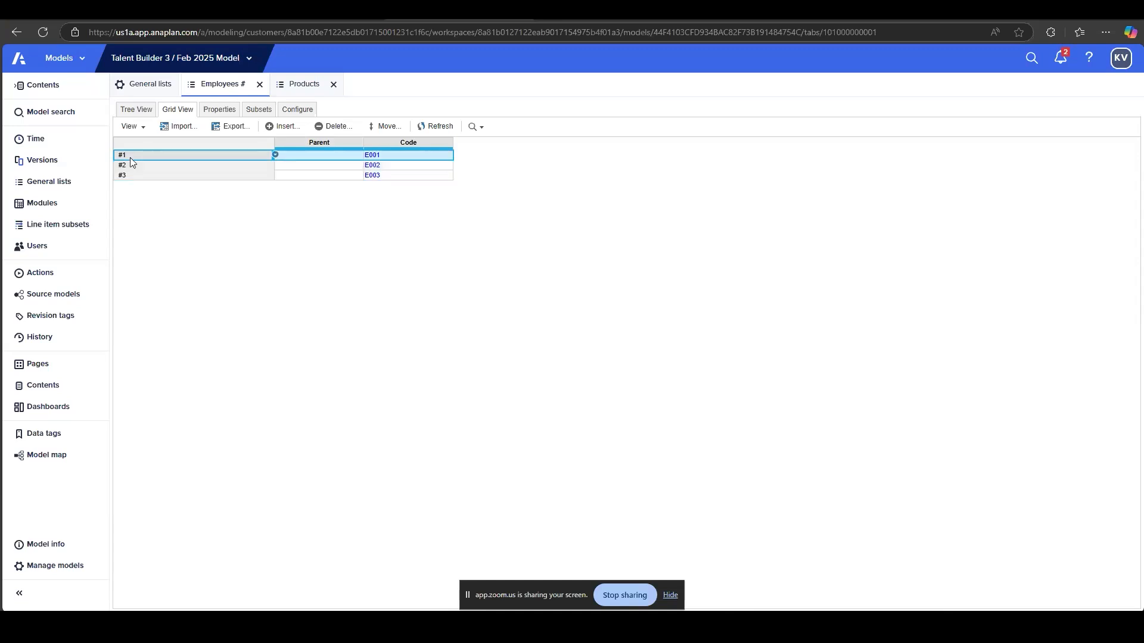
click(132, 166)
click(145, 175)
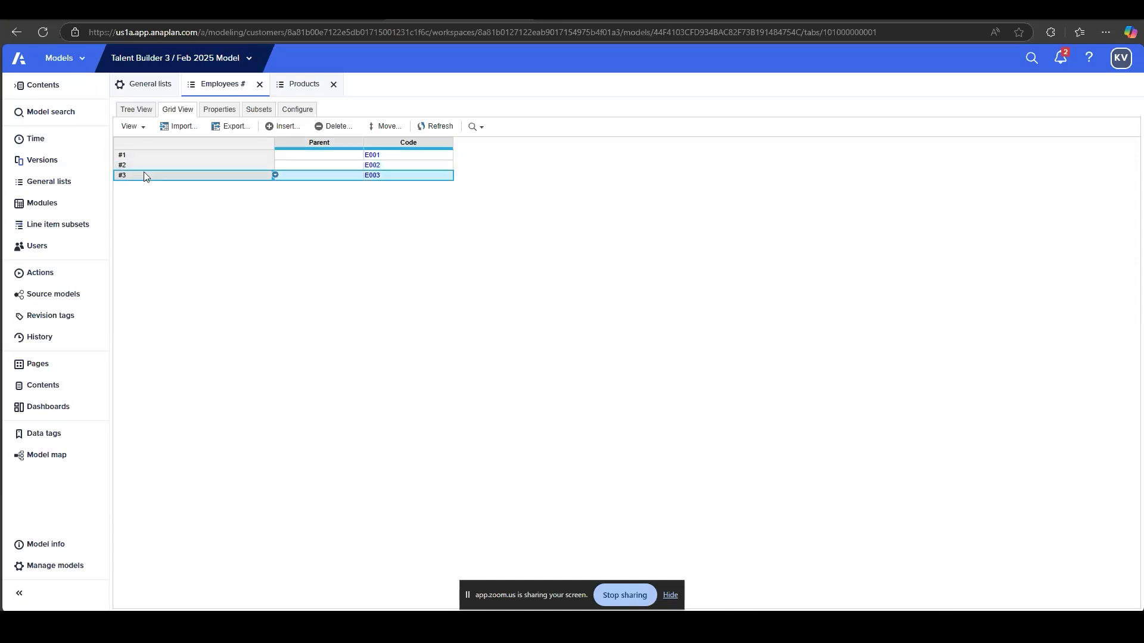
drag(174, 154, 184, 178)
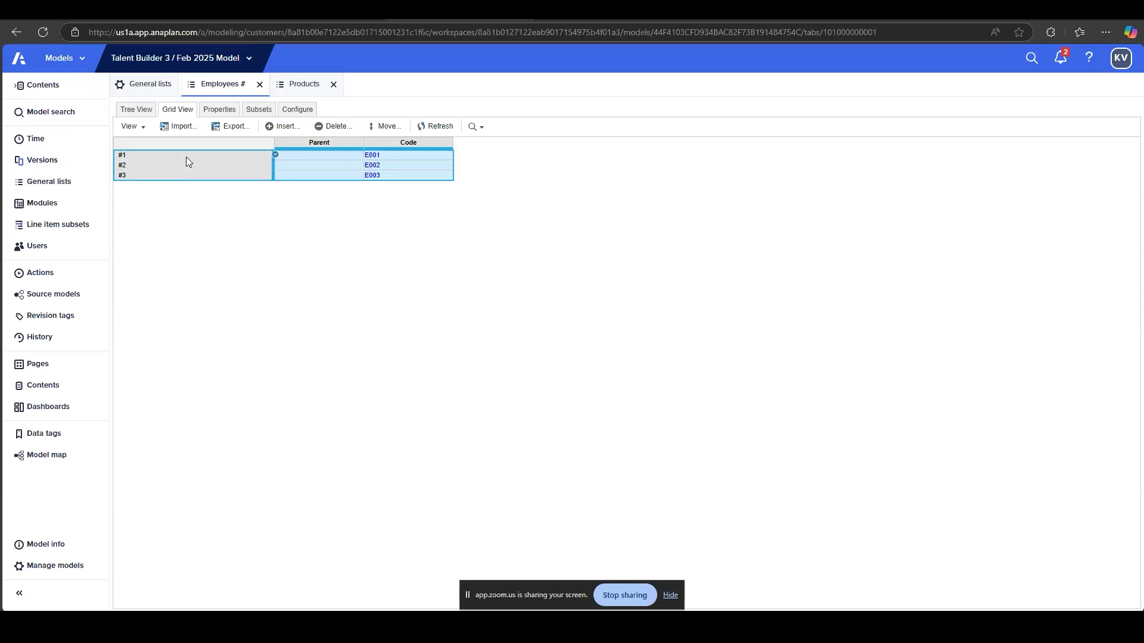
Insert a property named Display Name into the Employees # list
click(209, 113)
click(230, 127)
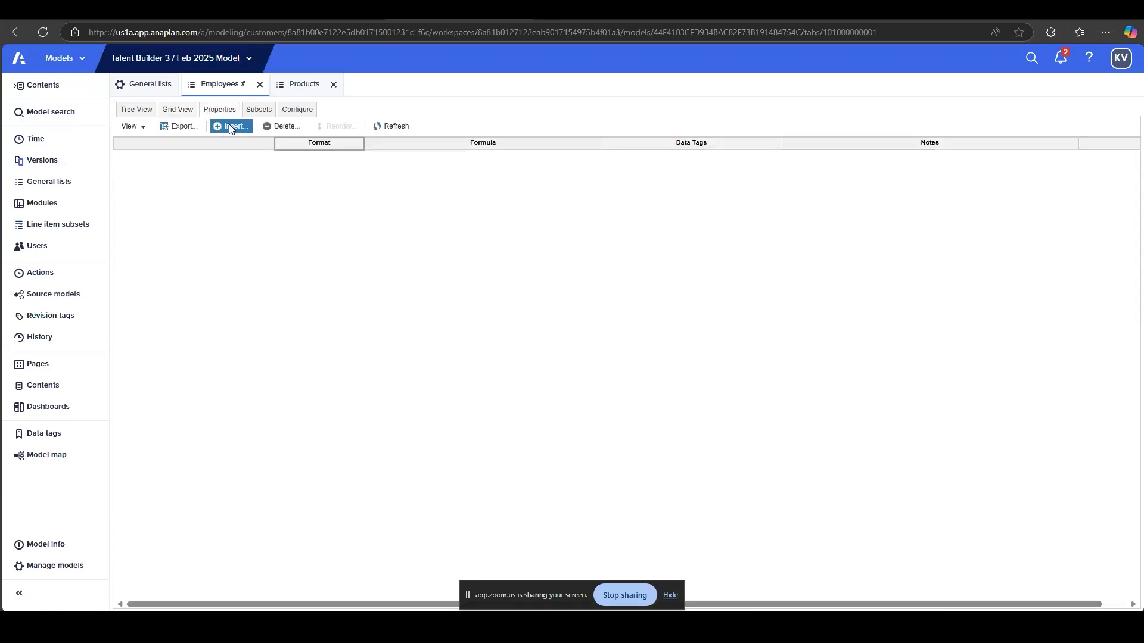
text(Display Name)
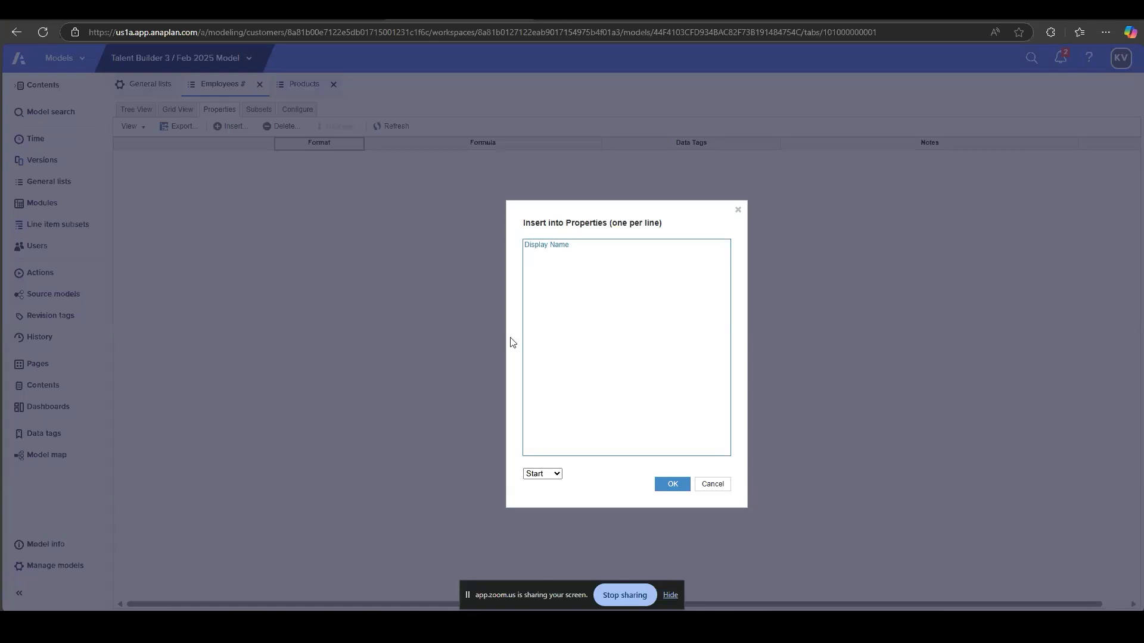
click(681, 484)
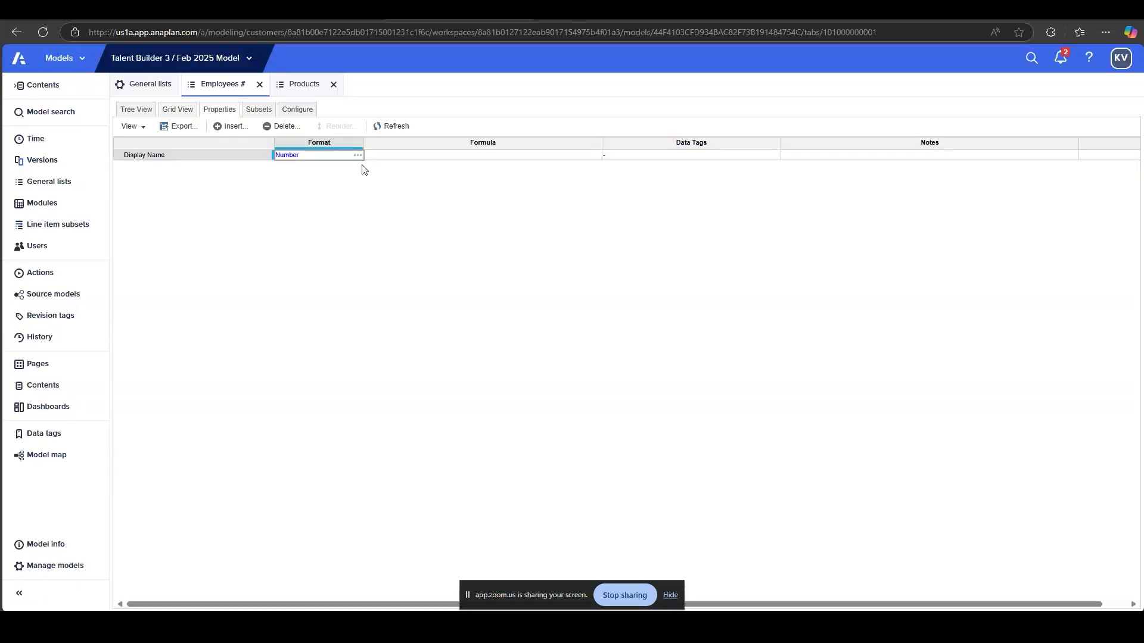
Set the Display Name property's format to Text and return to the list's grid view
click(359, 155)
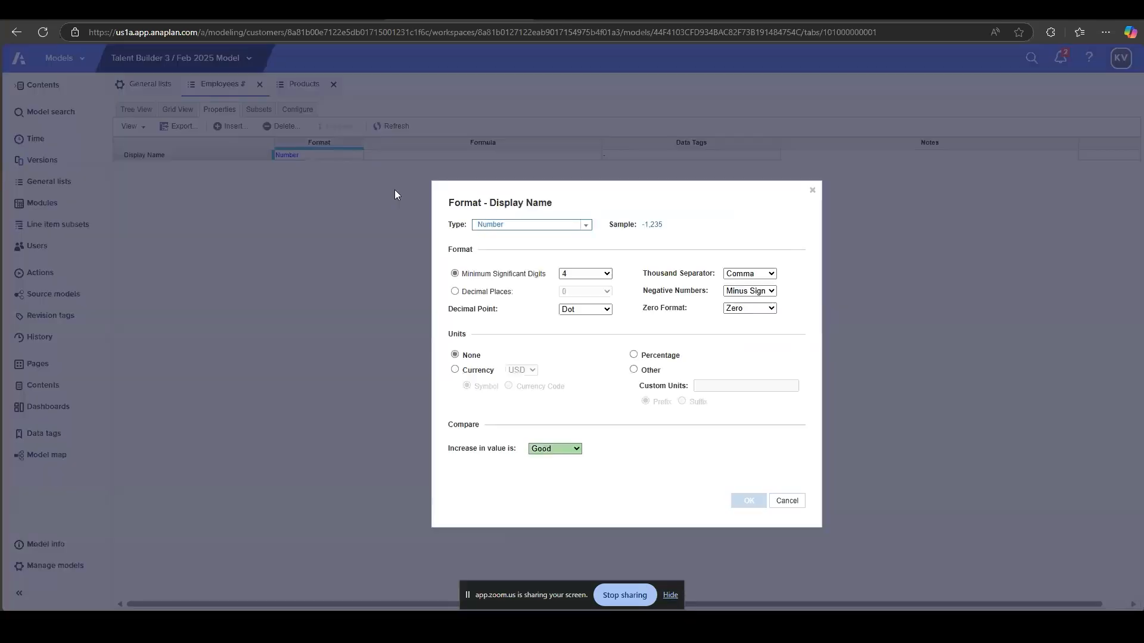
click(535, 225)
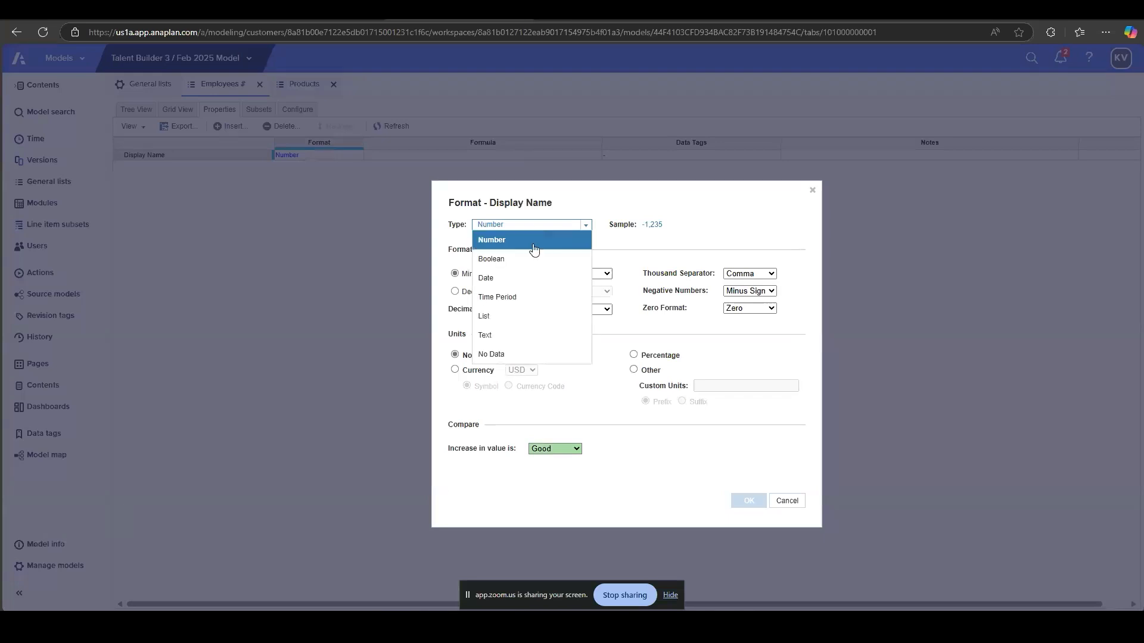
click(520, 336)
click(747, 502)
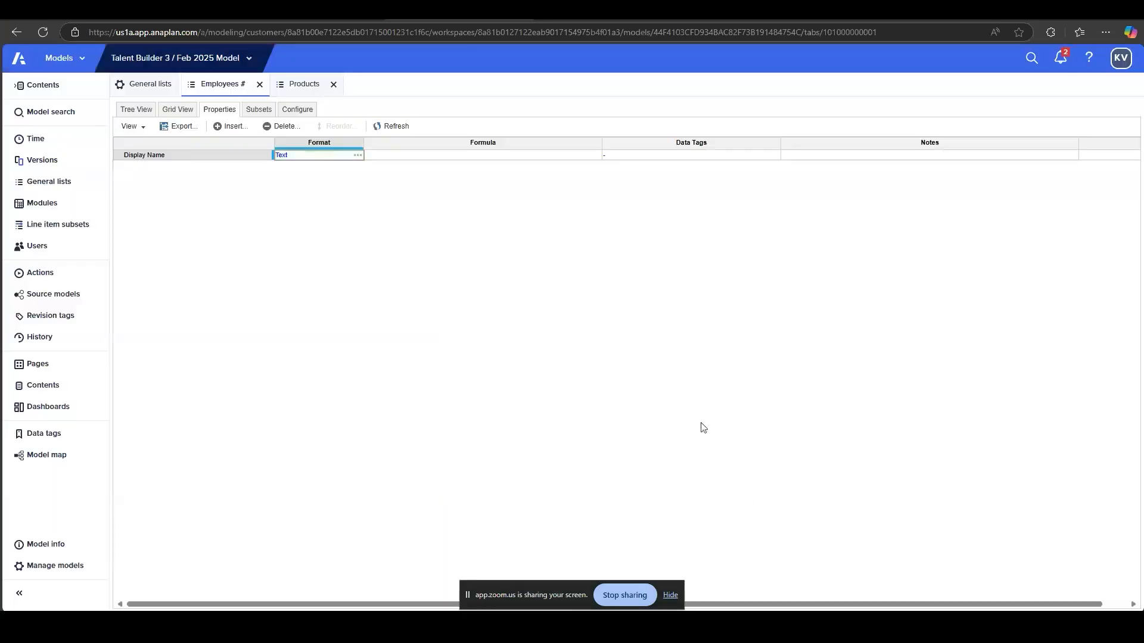
click(185, 113)
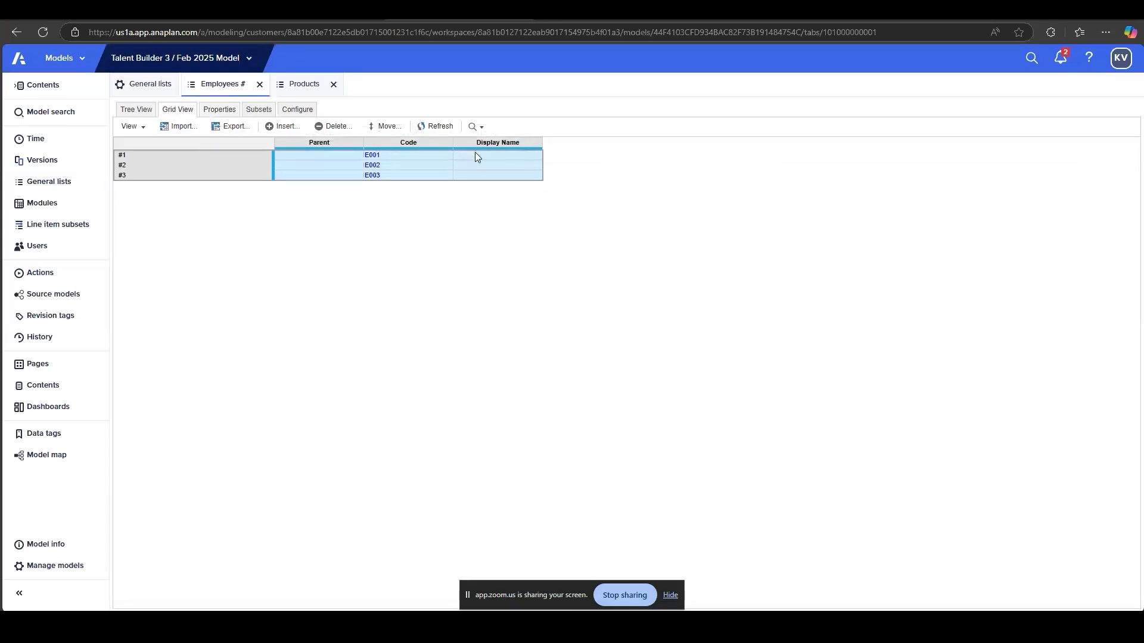
Switch to the Master Document worksheet and enter "Create a list and mark the numbered checkbox as TRUE" in L28
click(316, 12)
click(952, 303)
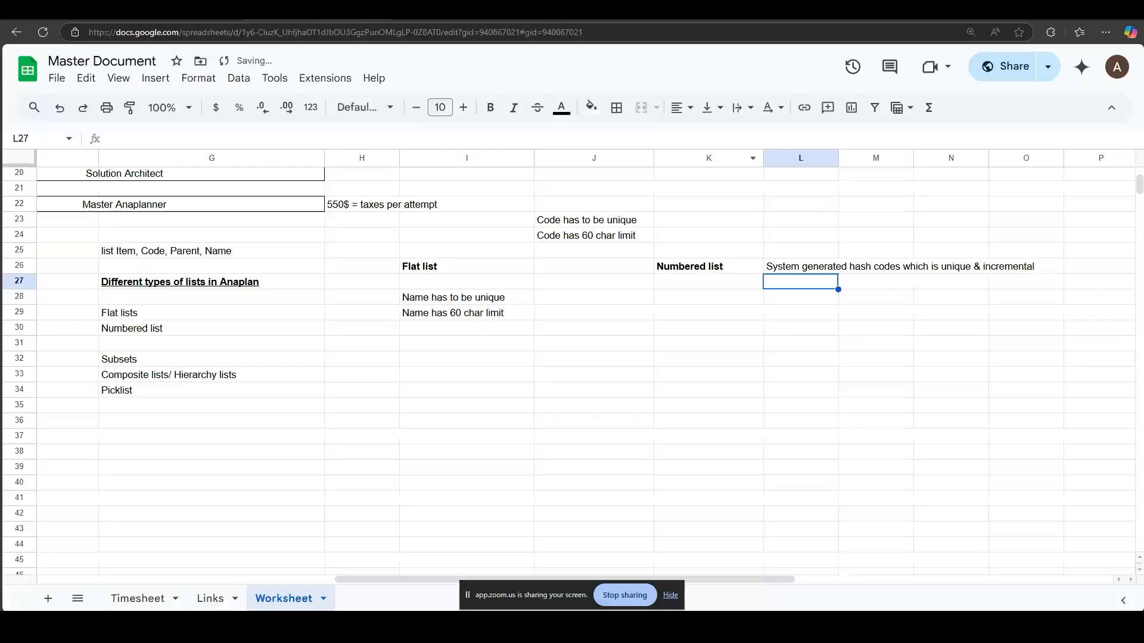
scroll(953, 306, right, 2)
click(673, 297)
text(Create a list an)
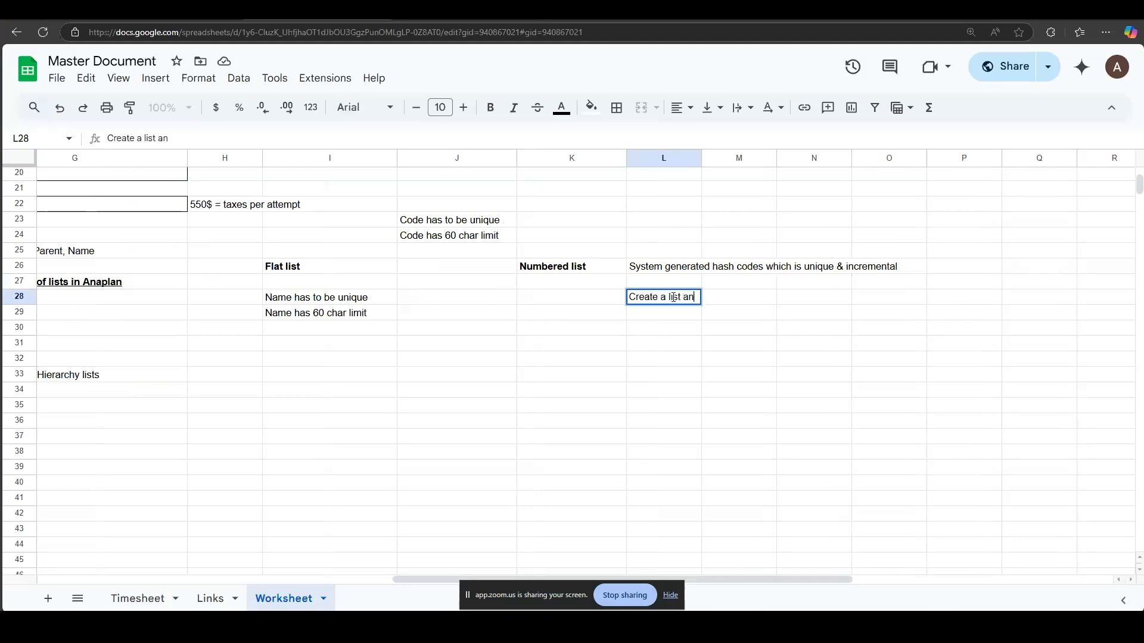
text(d mark the )
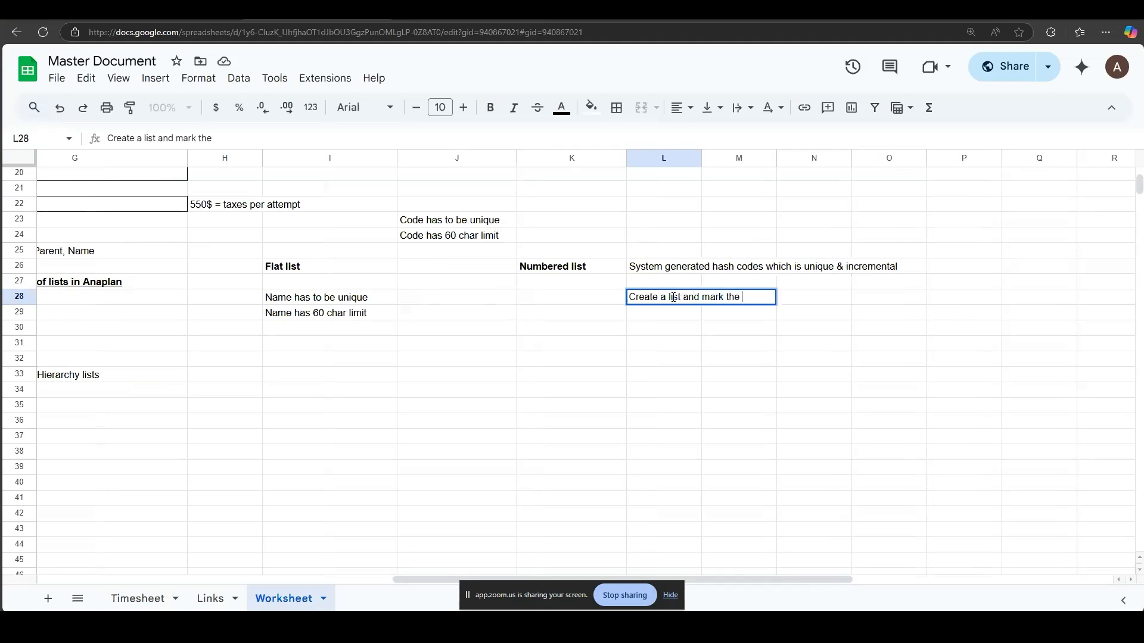
text(numbered)
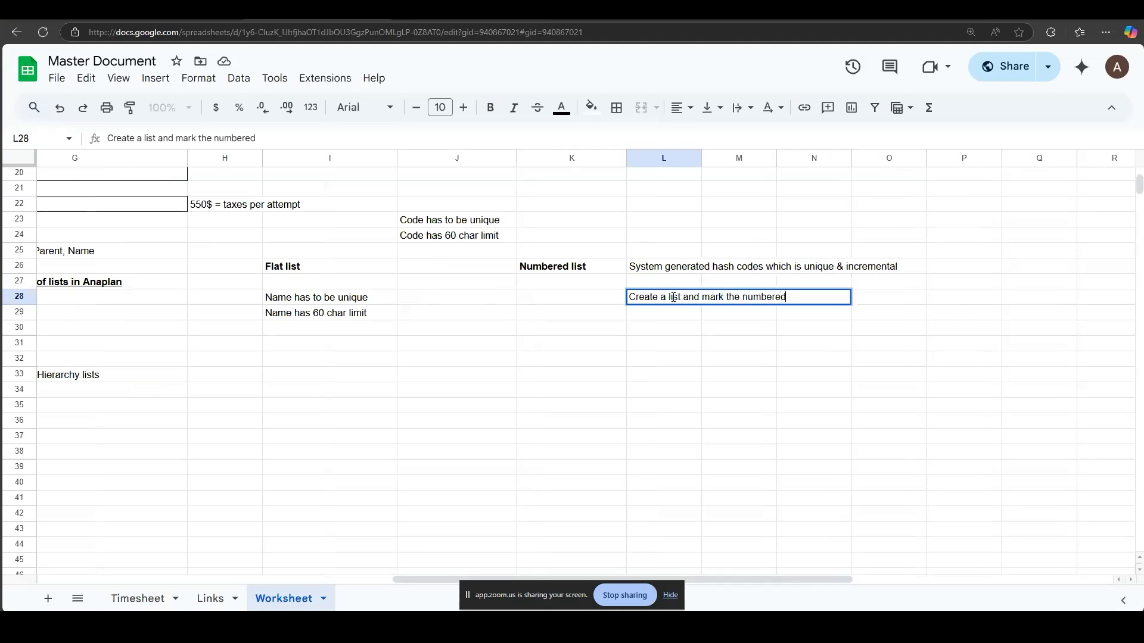
text( checkbox as TRUE)
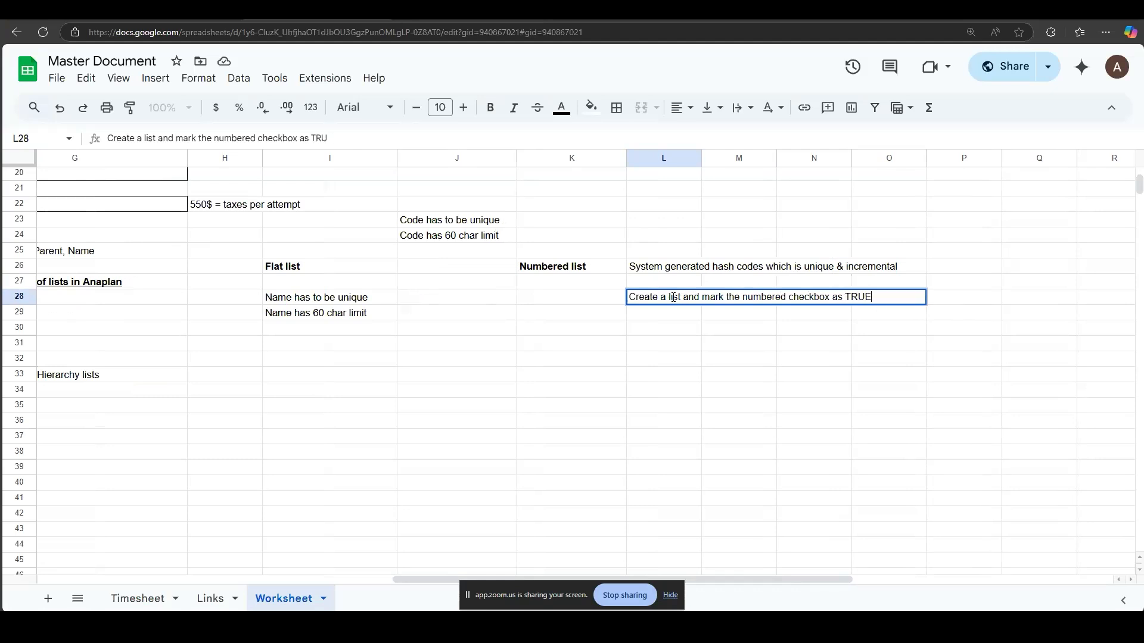
key(Return)
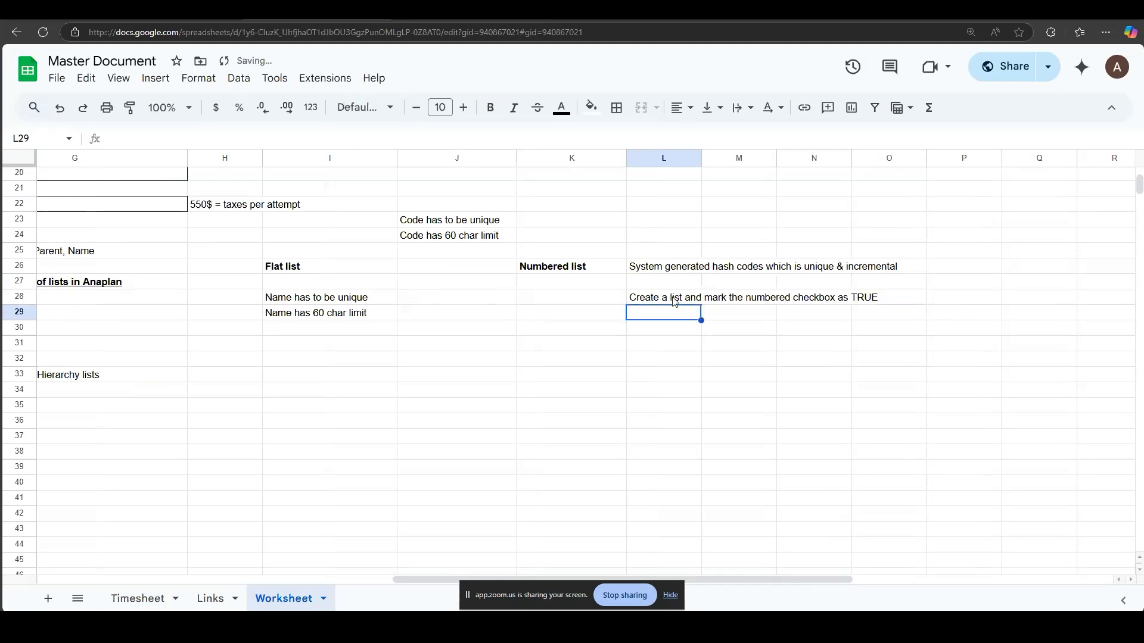
Enter "Open the list, and add a text formatted property called Display Name" in L29
text(Open the list, and add a p)
key(BackSpace)
text(text formatted property called)
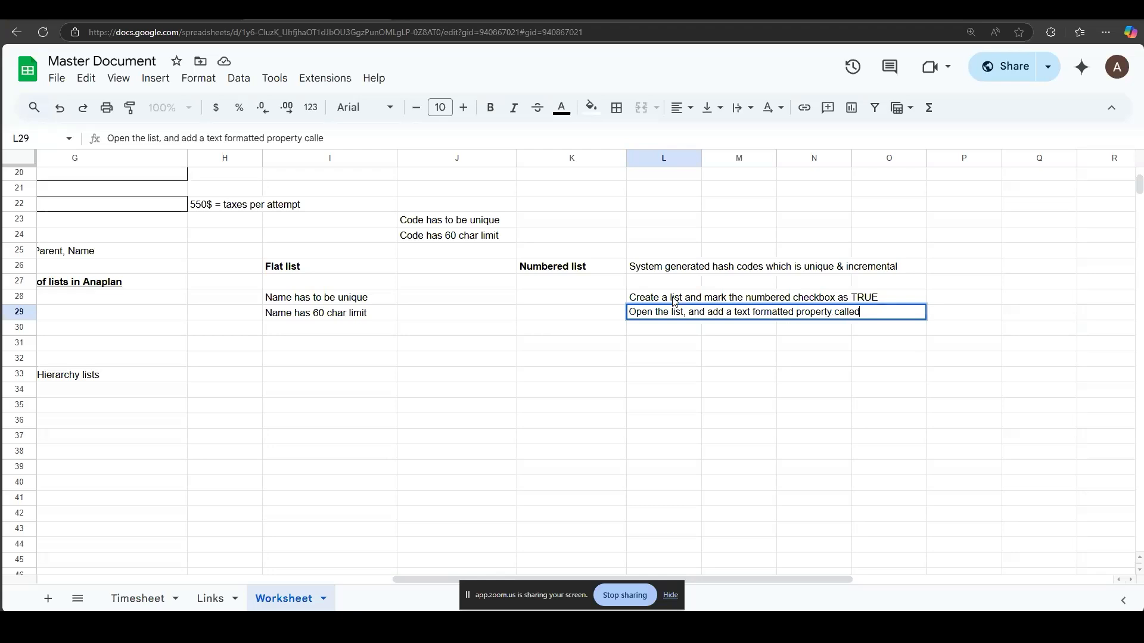
text( Display Name)
key(Return)
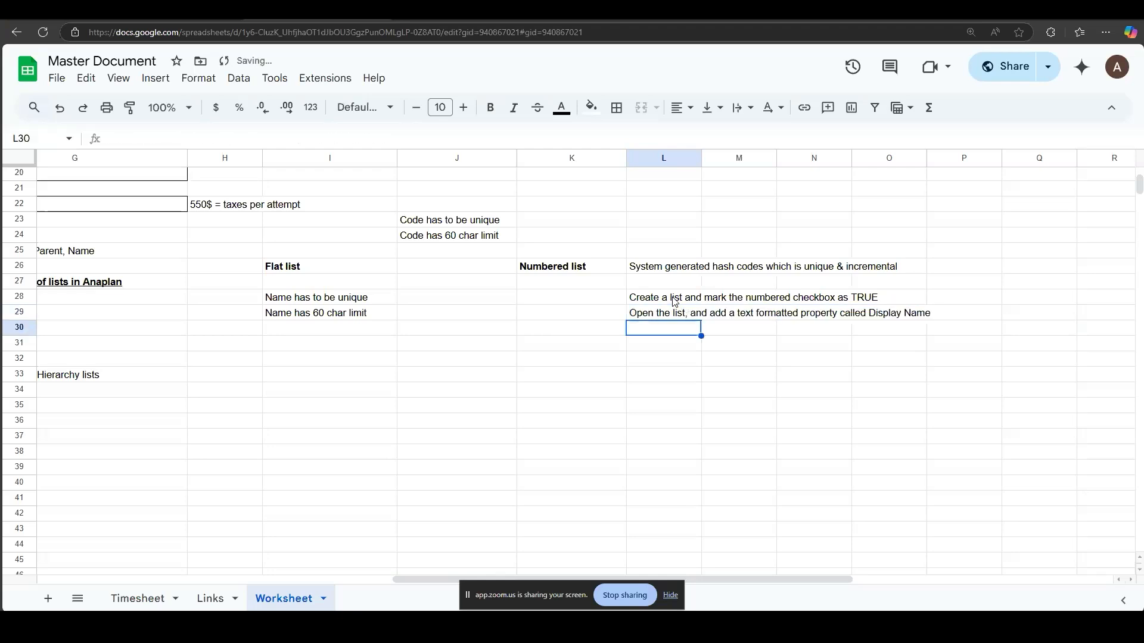
scroll(581, 246, left, 1)
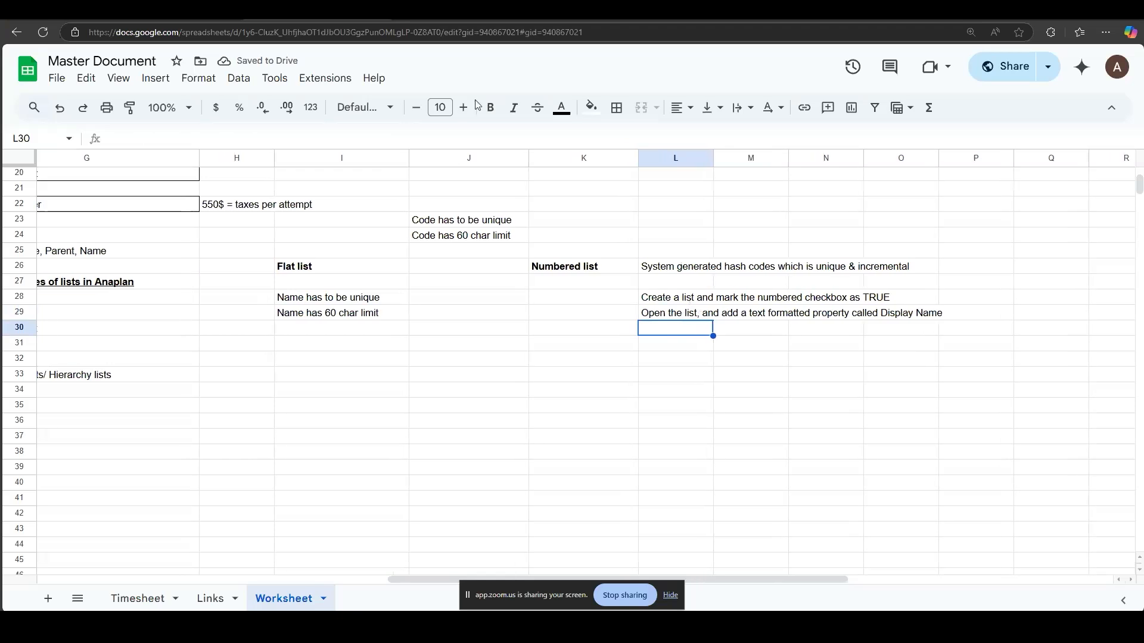
Switch back to Anaplan's General lists and set the Display Name Property of the Employees # list to Display Name
key(ctrl+Tab)
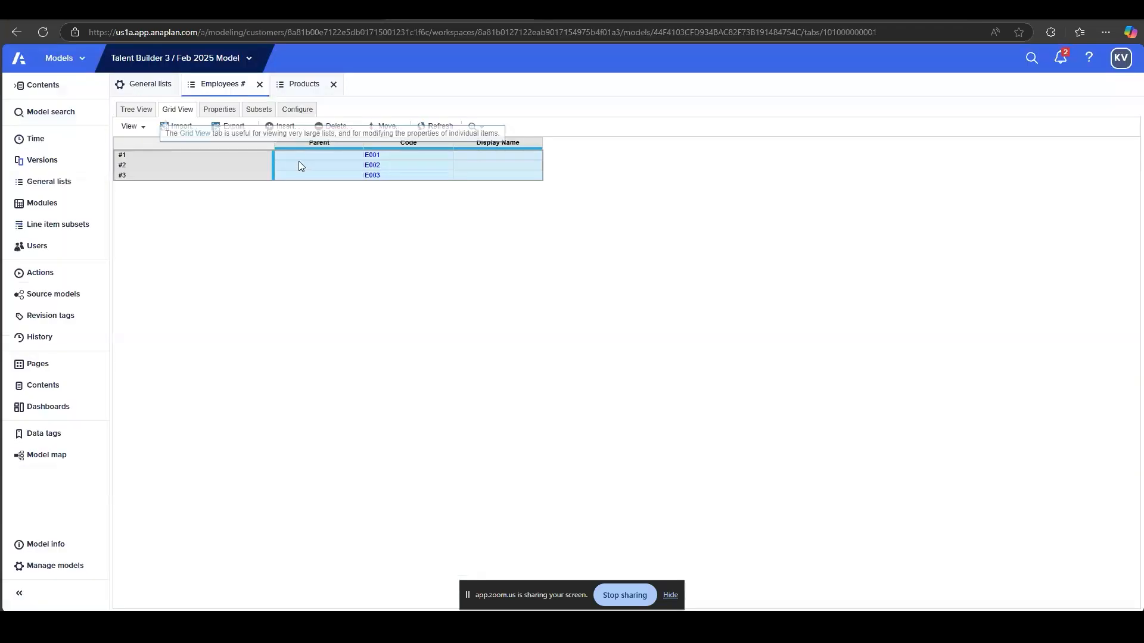
click(163, 97)
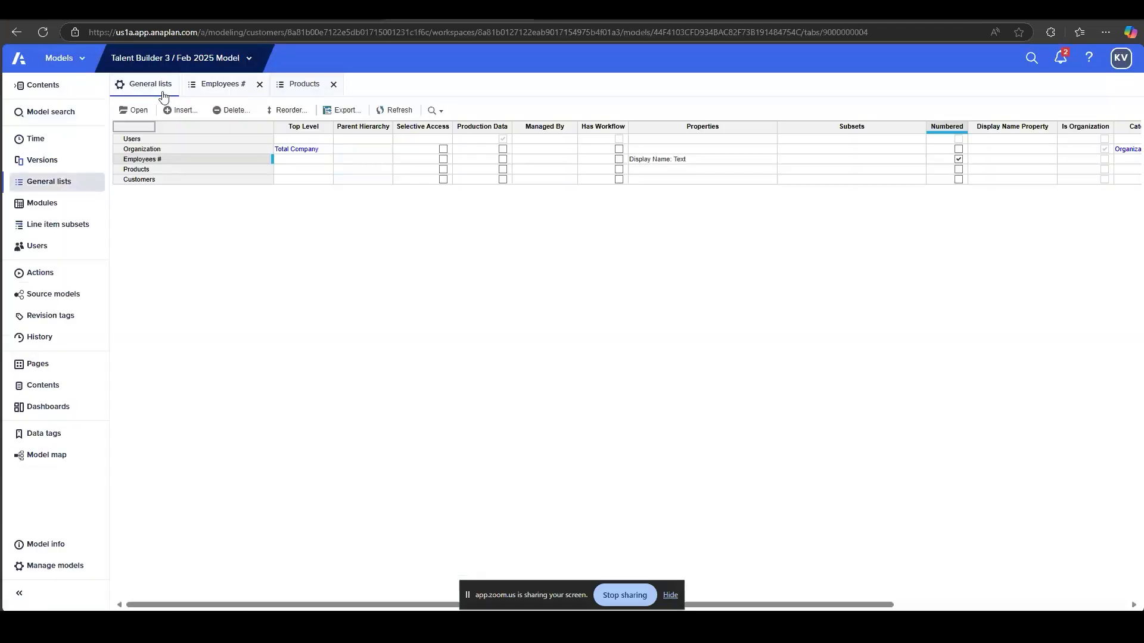
click(179, 160)
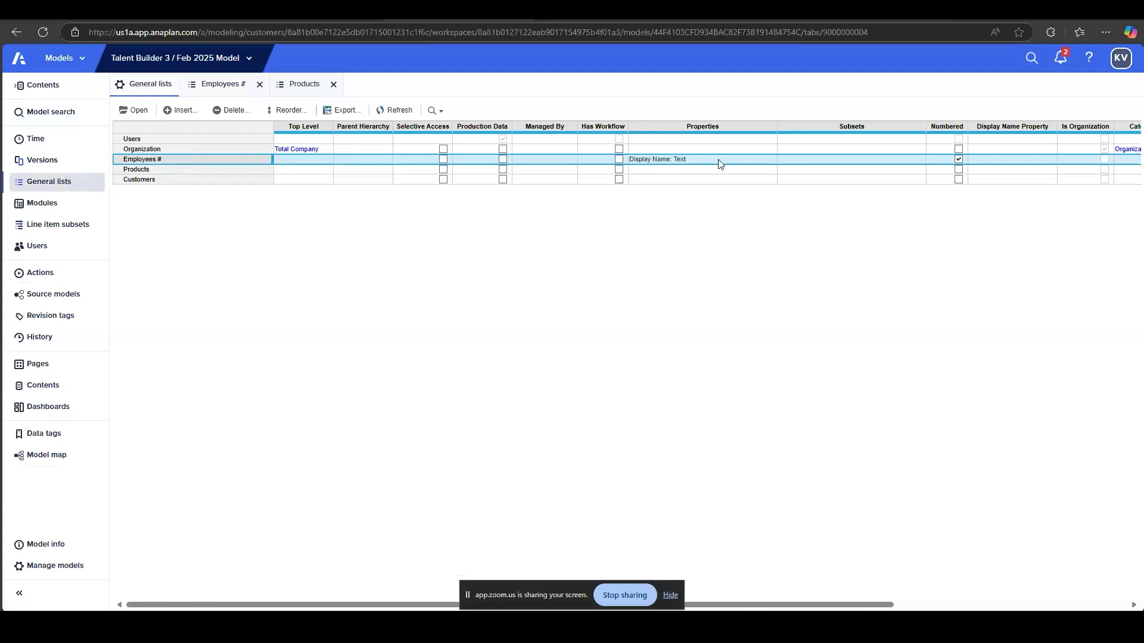
click(1027, 163)
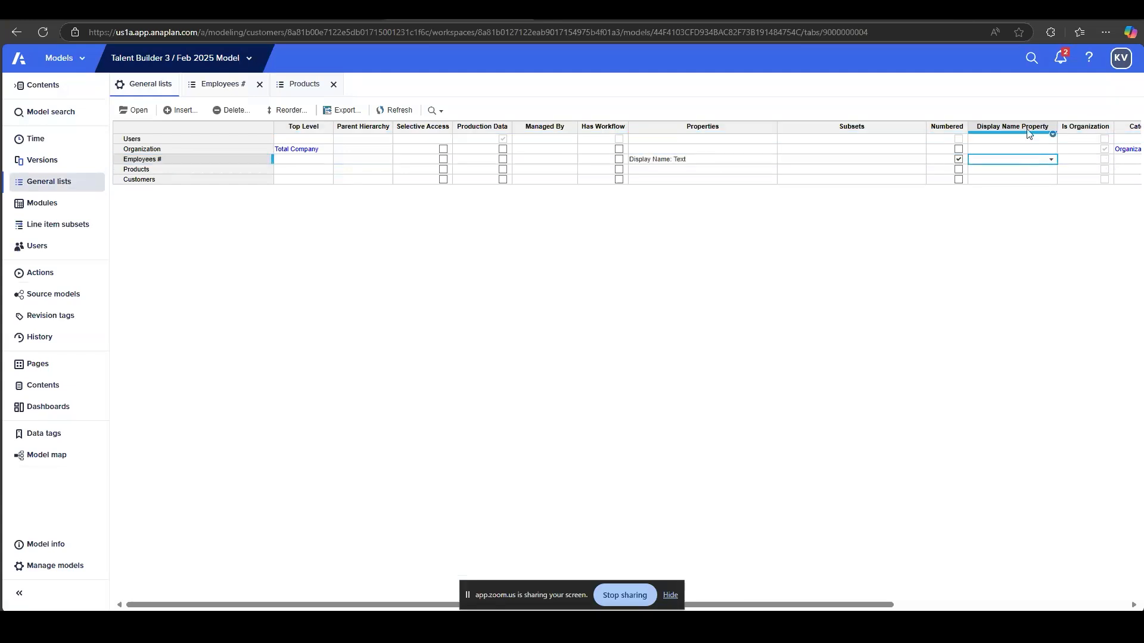
click(1029, 132)
click(1044, 160)
click(1051, 161)
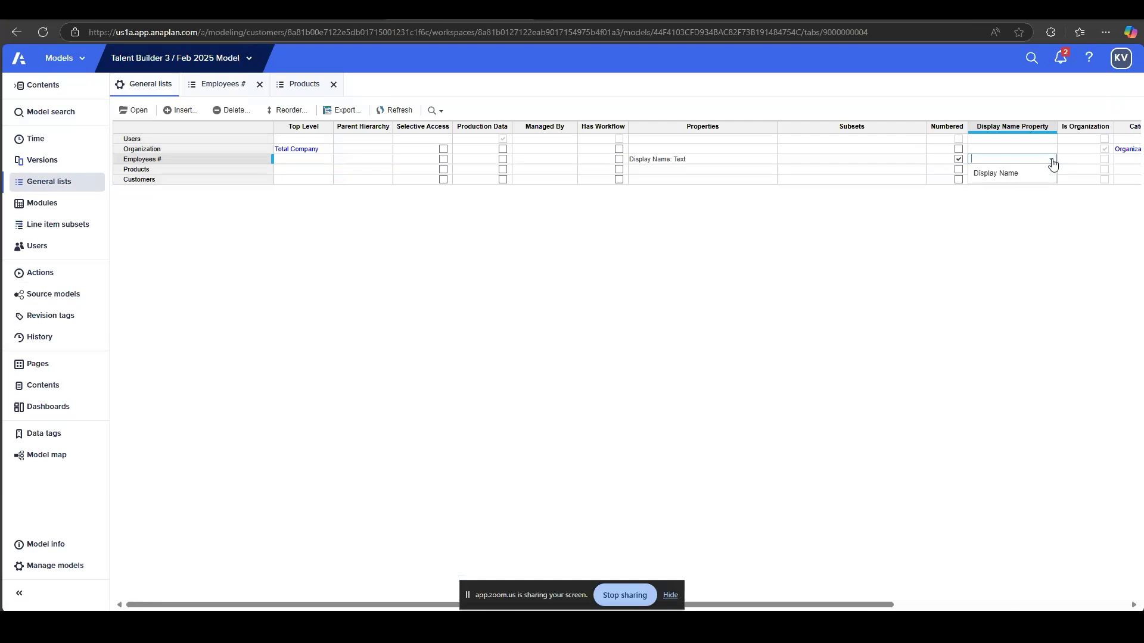
click(1016, 177)
click(991, 130)
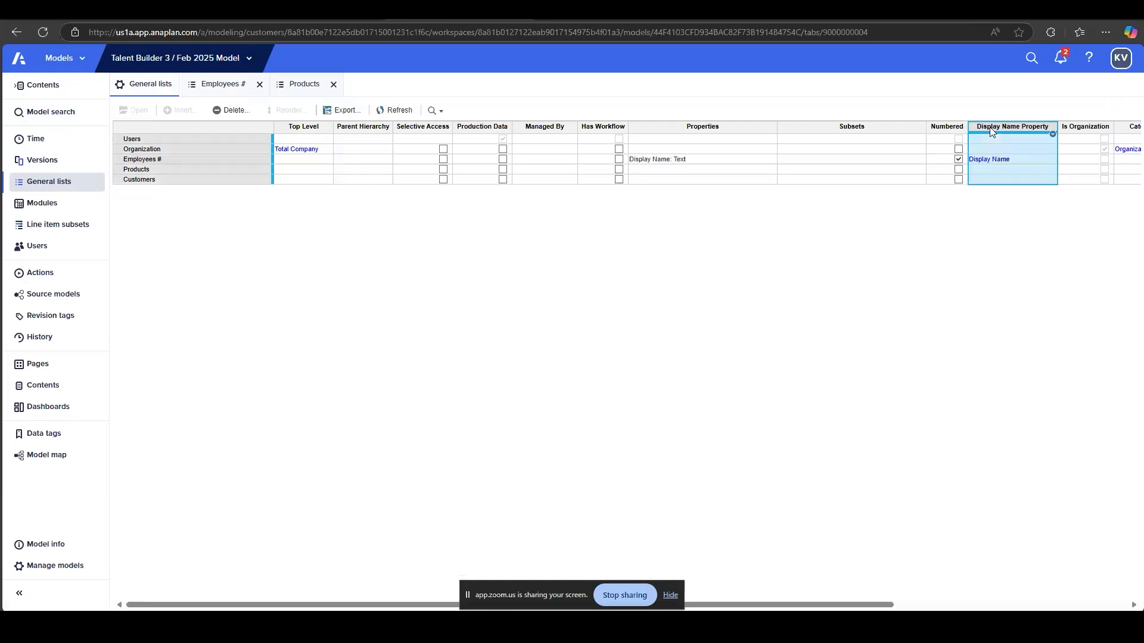
click(992, 160)
Switch to the Master Document worksheet and enter "Go to general list, map the Display Name property" in L30
key(alt+Tab)
key(alt+Tab)
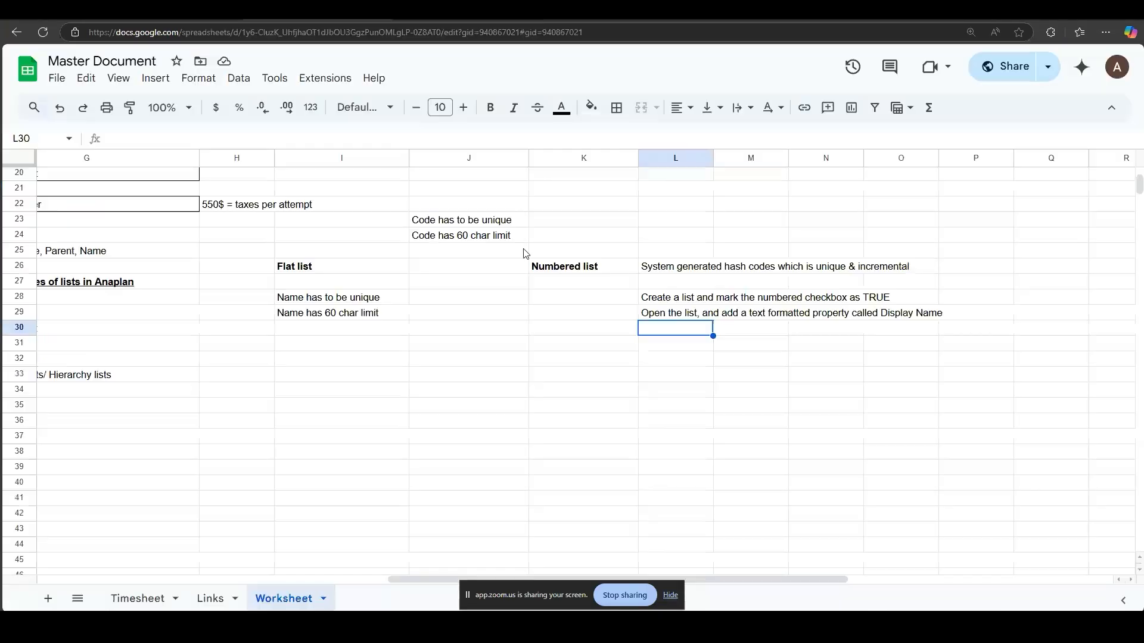
text(Go to )
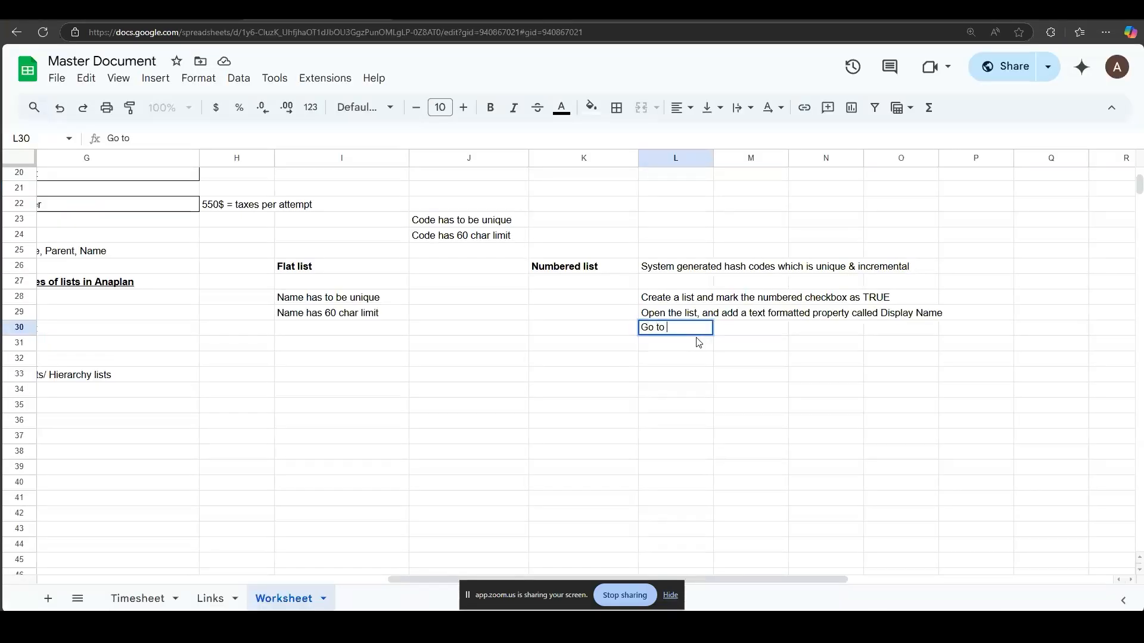
text(general list, map the Display )
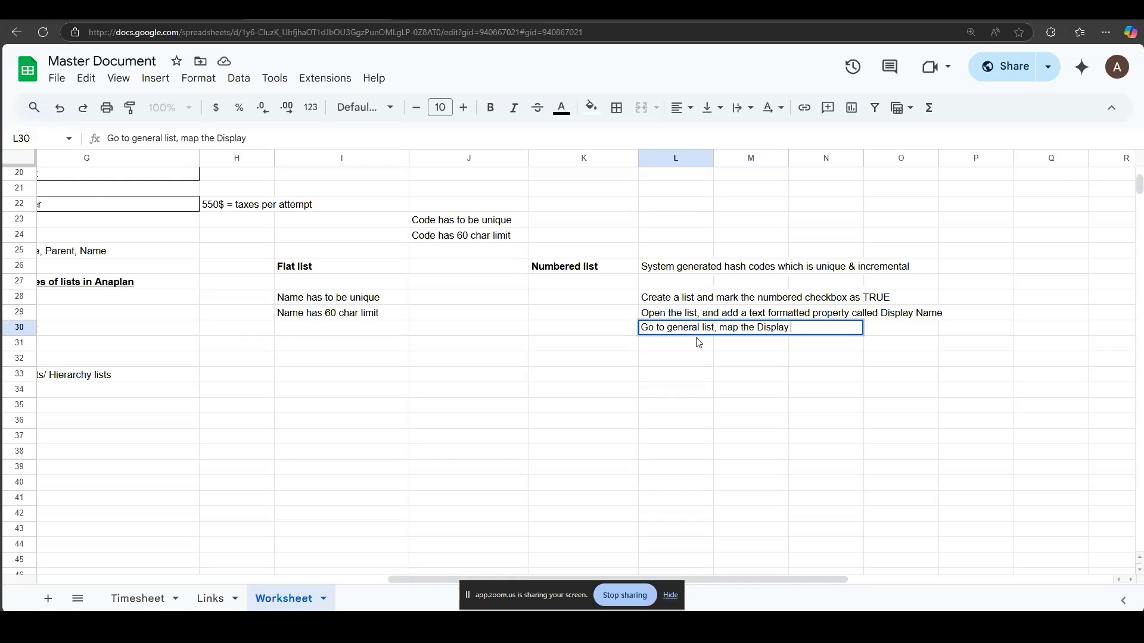
text(Name property)
key(Return)
click(669, 369)
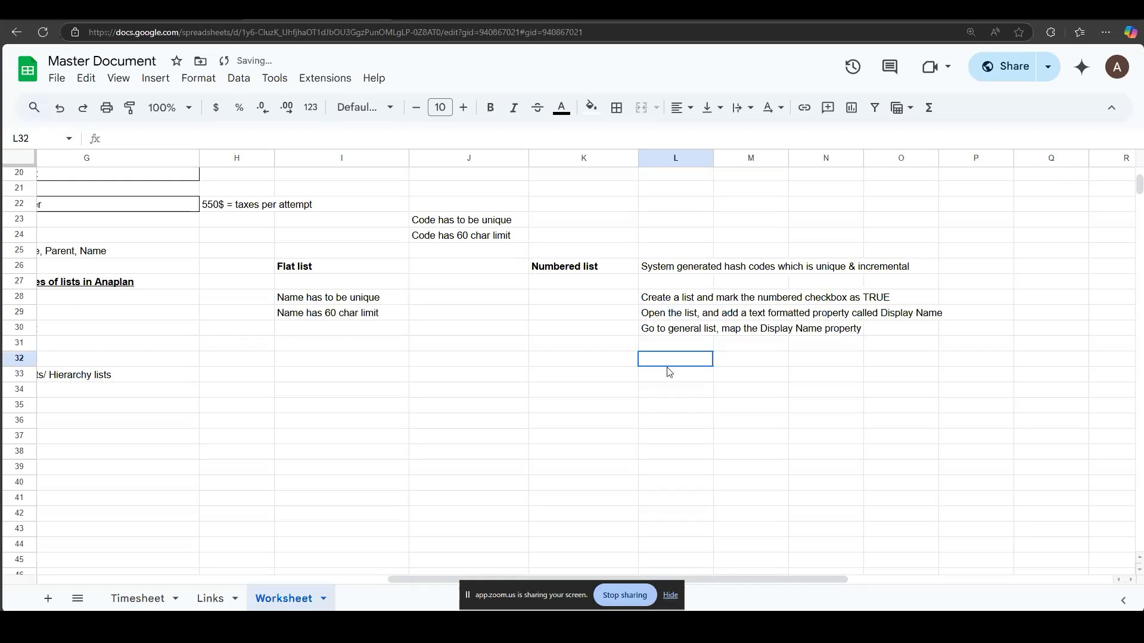
scroll(669, 372, left, 1)
Return to Anaplan, open the Employees # list and enter an employee's first name as the Display Name for E001, E002 and E003
click(471, 11)
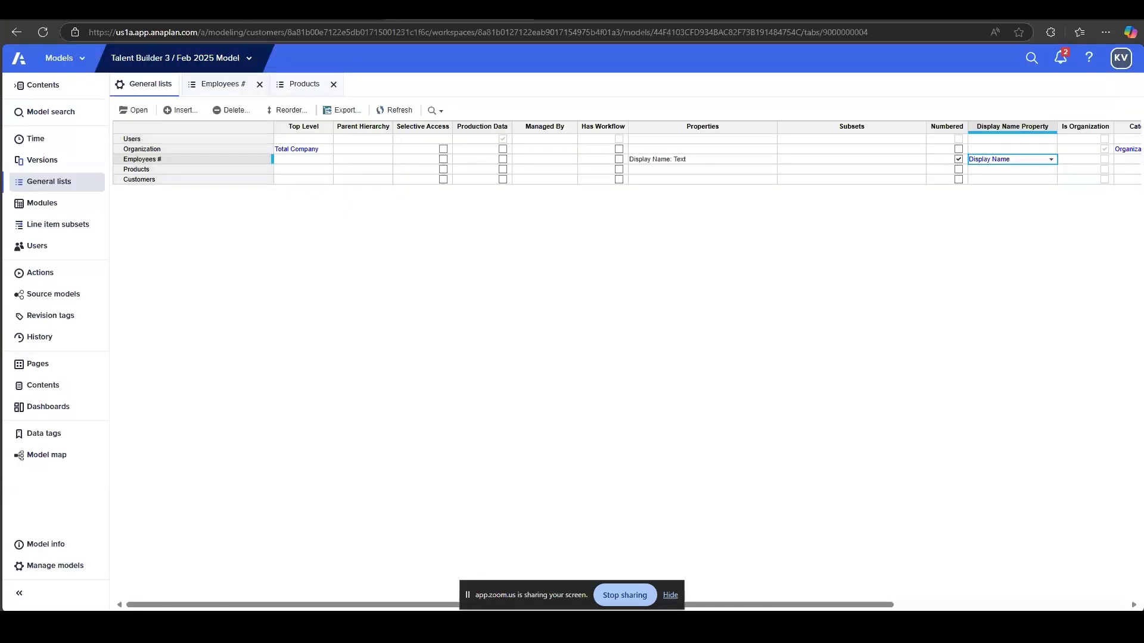
click(184, 158)
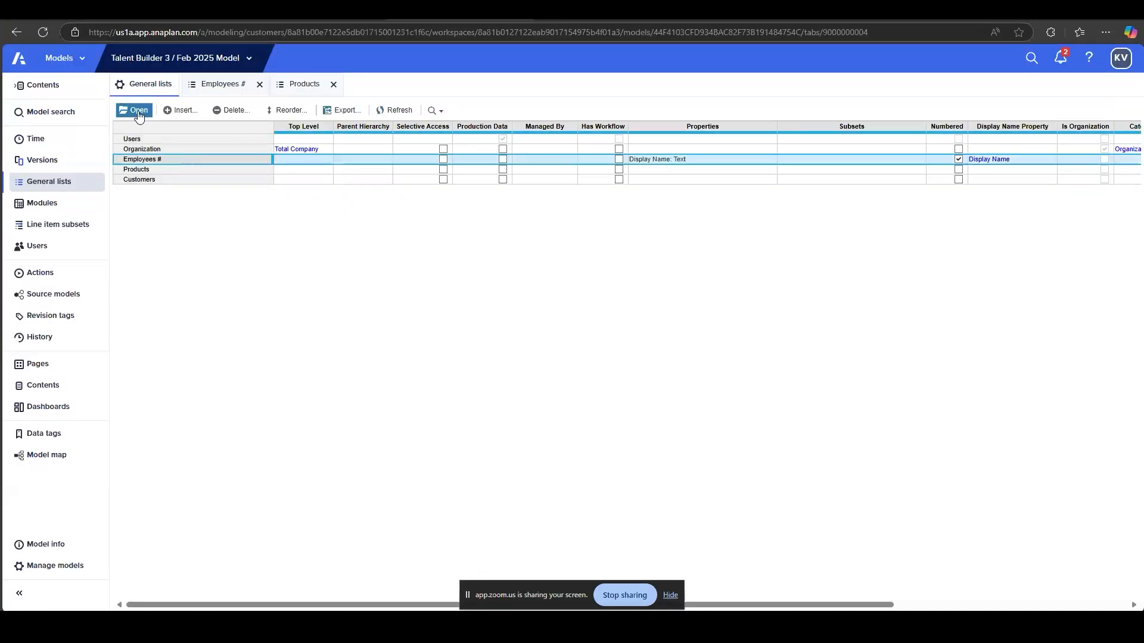
click(136, 110)
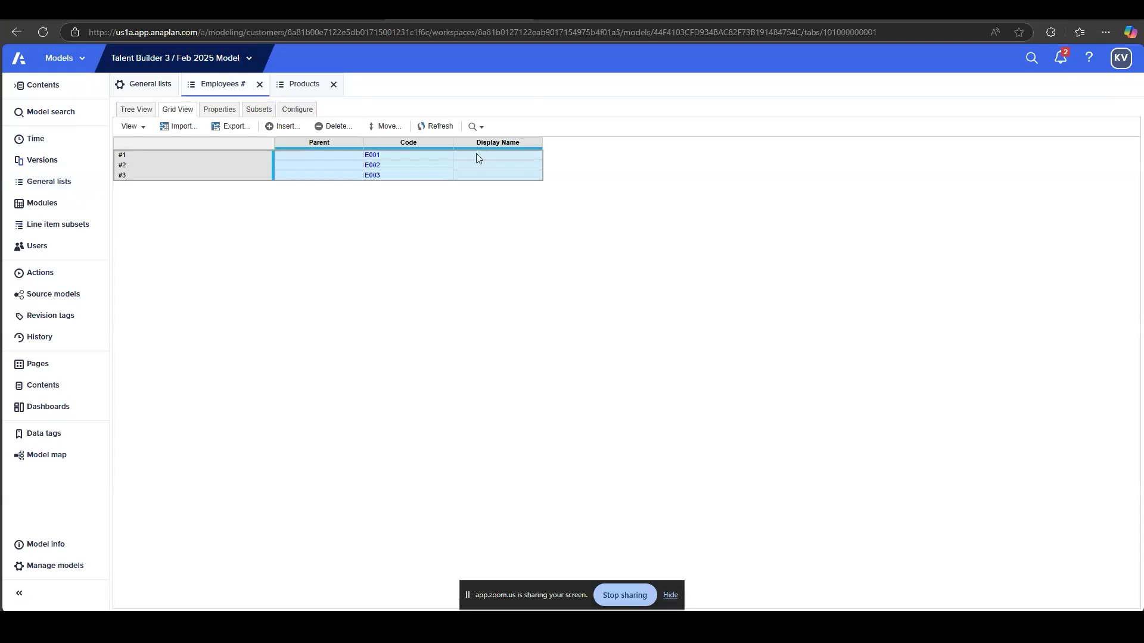
click(477, 157)
text(Aditya)
key(Return)
text(S)
text(eepak)
key(Return)
text(Aman)
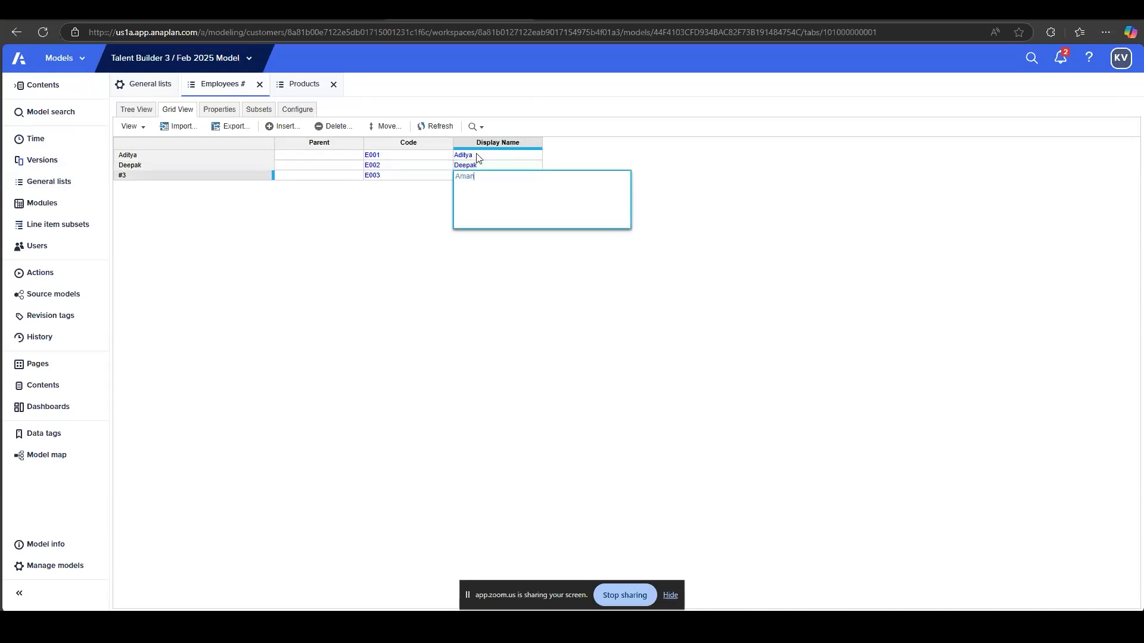
key(Return)
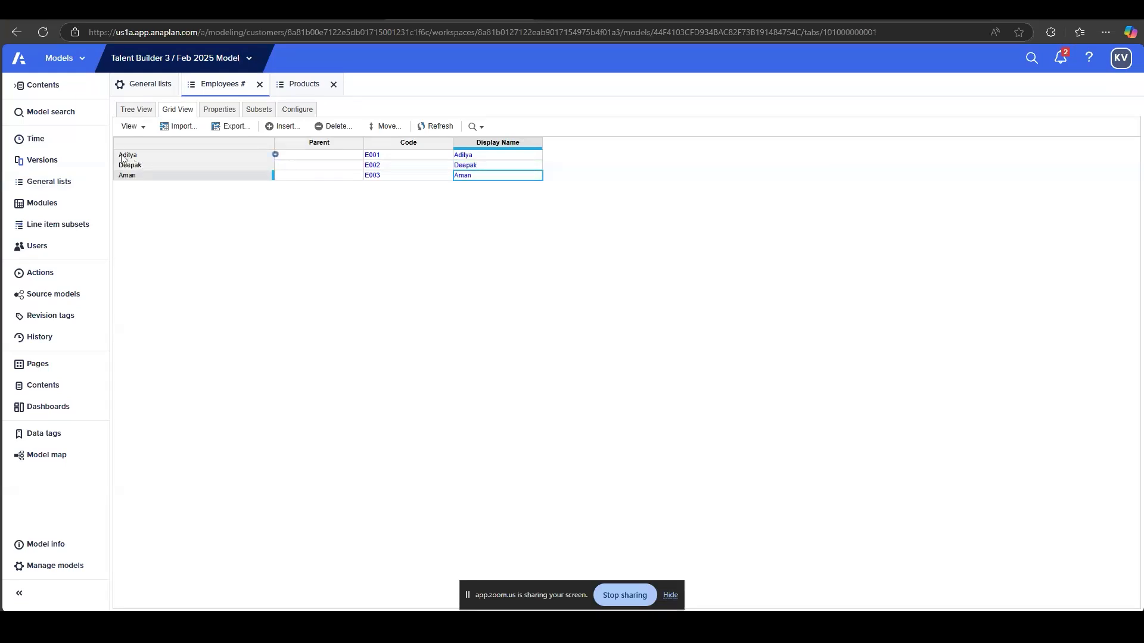
Compare the item names of the three Employees # rows with their Display Name values
drag(121, 155, 127, 175)
click(127, 175)
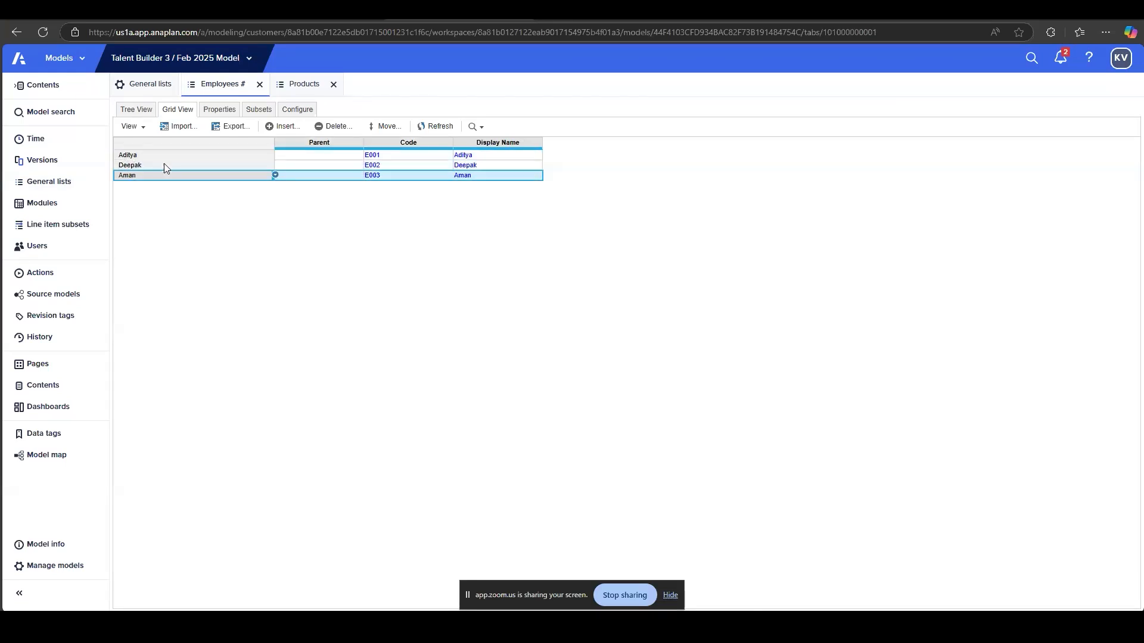
click(528, 144)
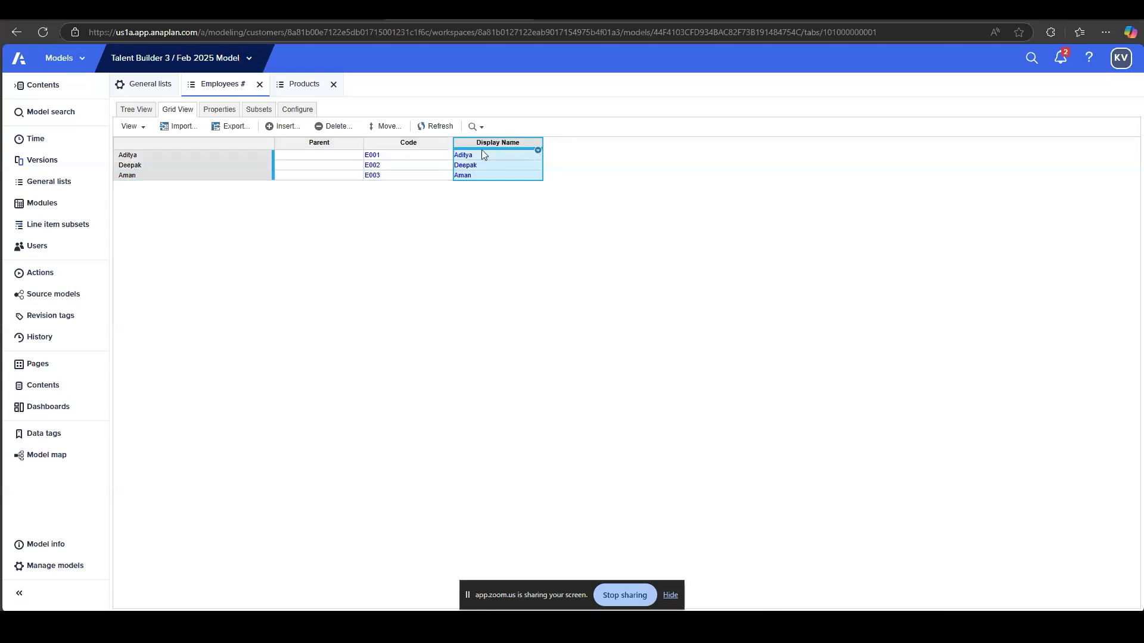
drag(192, 154, 188, 174)
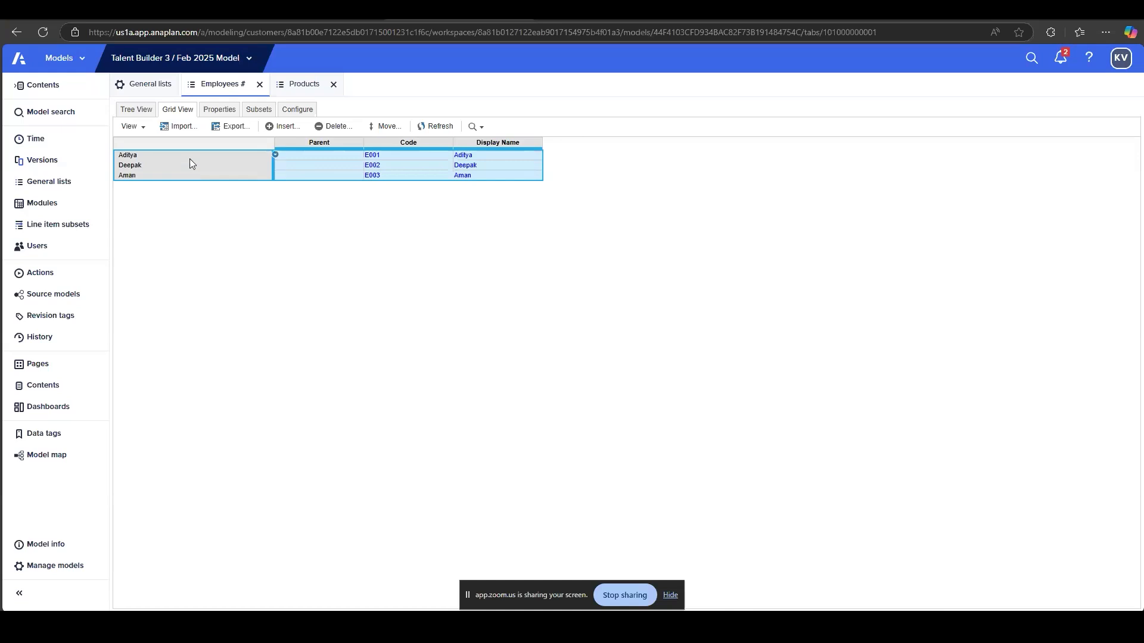
click(190, 159)
click(176, 165)
click(166, 177)
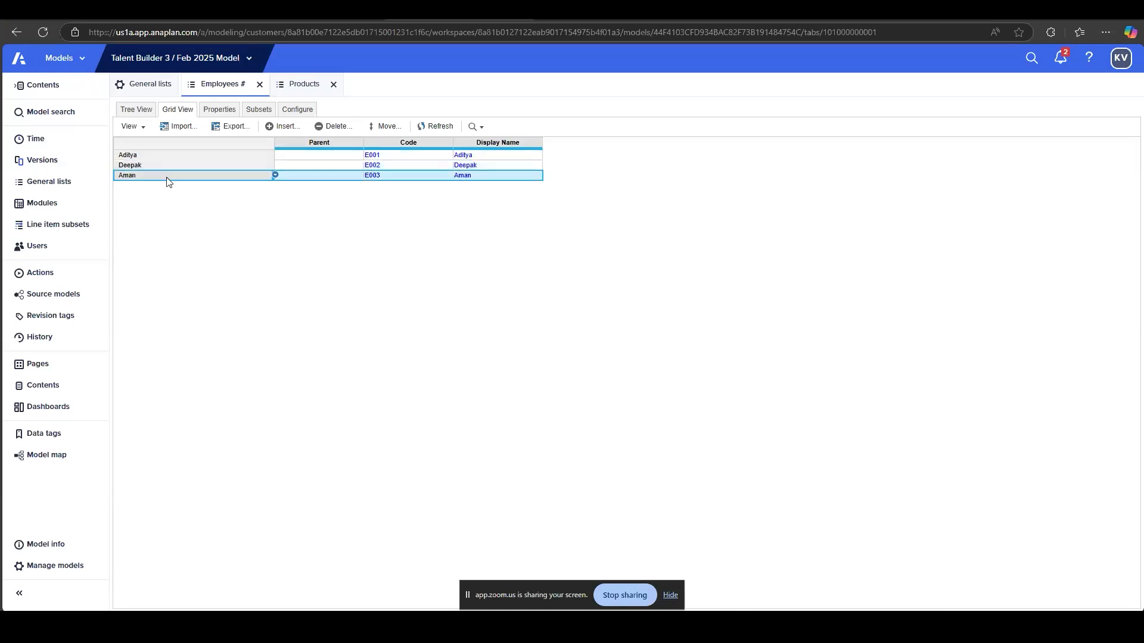
Switch to the Master Document worksheet, enter "Name can have duplicates" in K28 and widen column K to fit the text
click(491, 143)
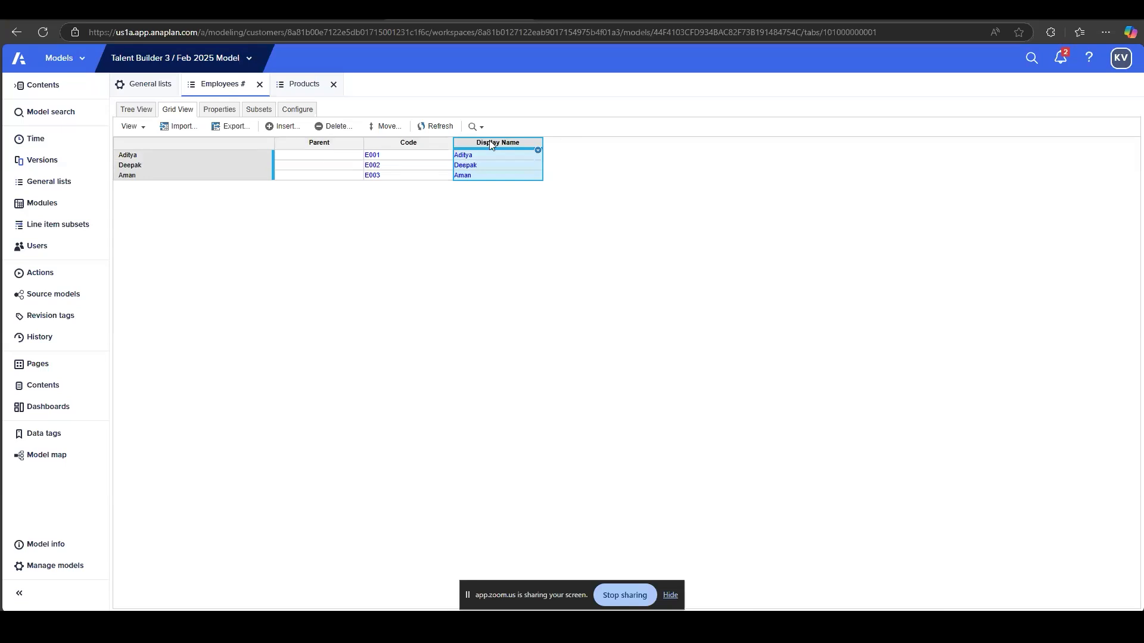
click(520, 157)
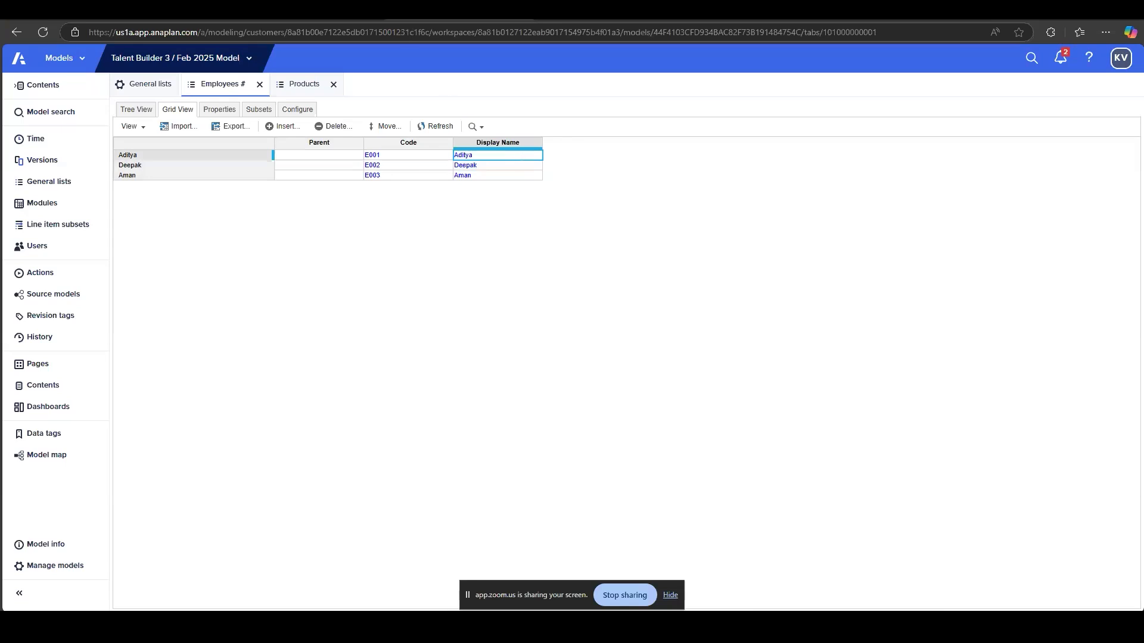
key(ctrl+Tab)
click(543, 284)
click(540, 302)
text(Name ha)
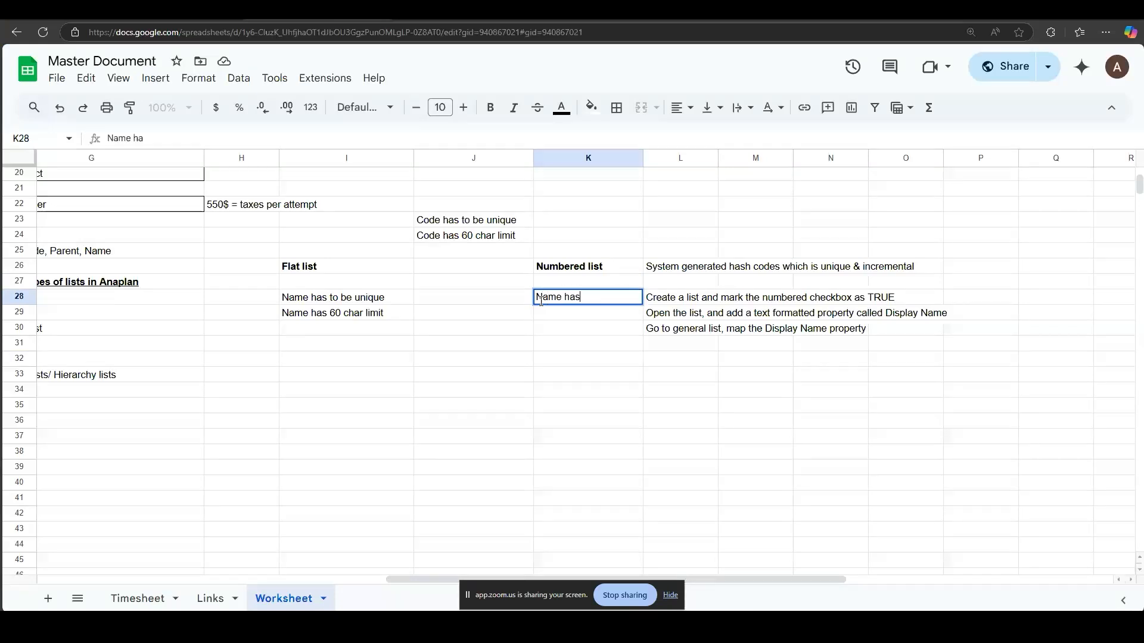
key(BackSpace)
key(BackSpace)
text(can have duplicates)
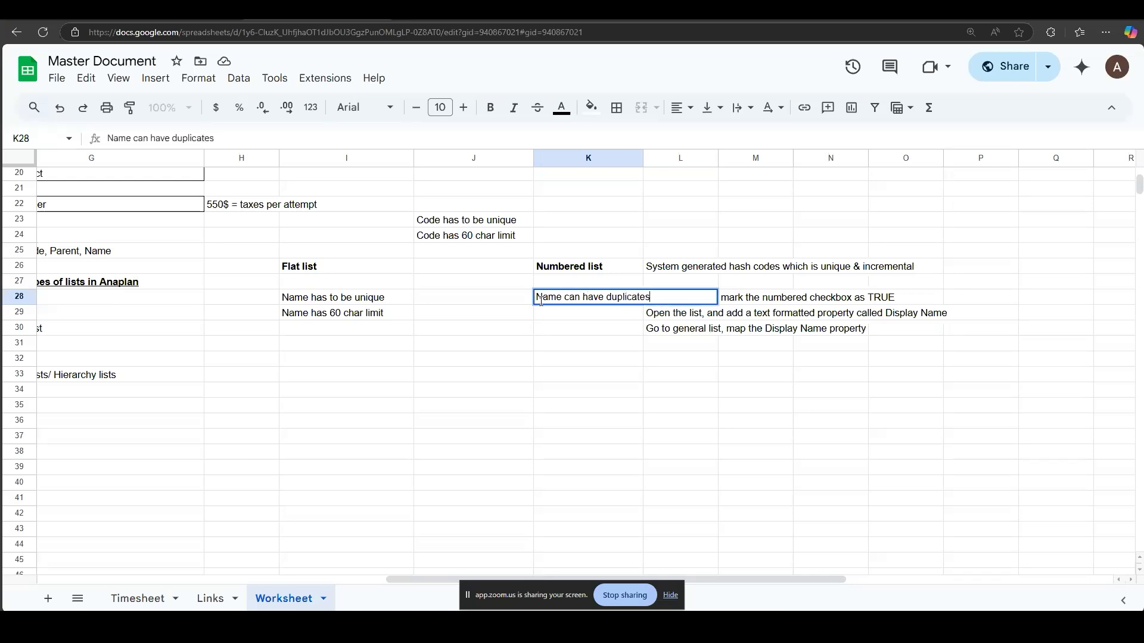
key(Return)
drag(643, 158, 684, 159)
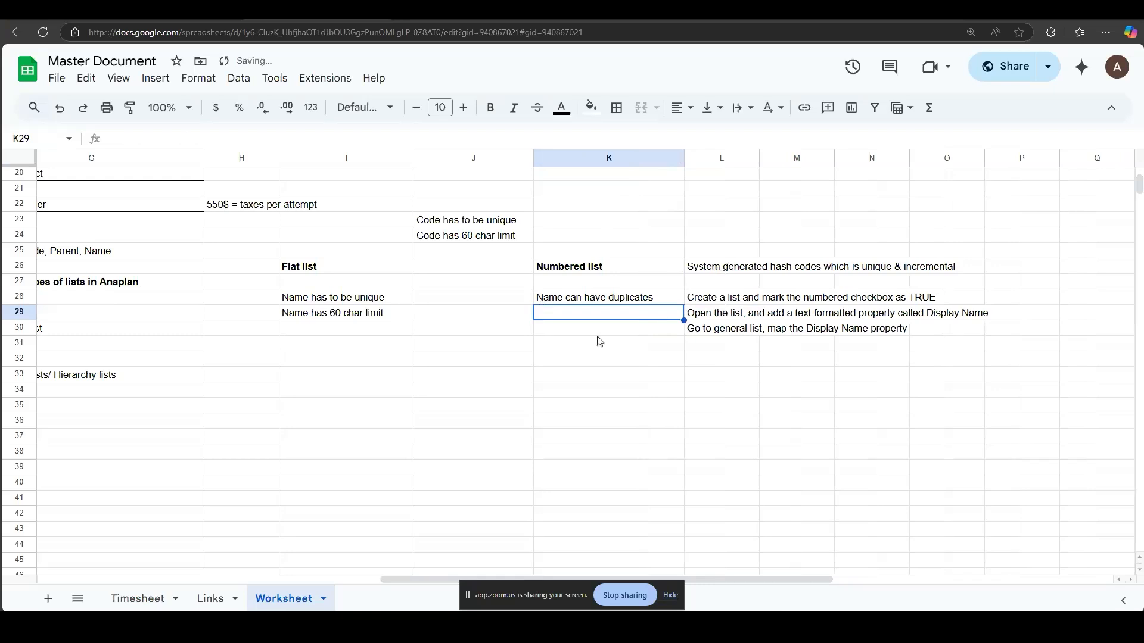
Enter "Name has no char limit" in K29 under the Numbered list heading
text(Name h)
key(BackSpace)
key(BackSpace)
text(has n)
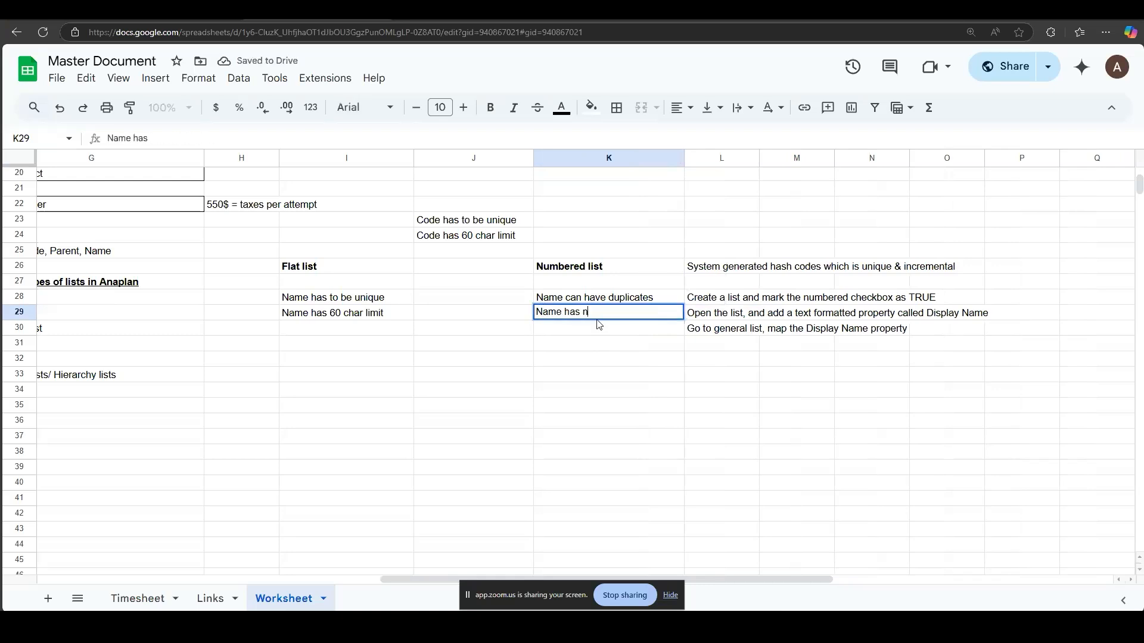
text(o char limit)
key(Return)
click(599, 317)
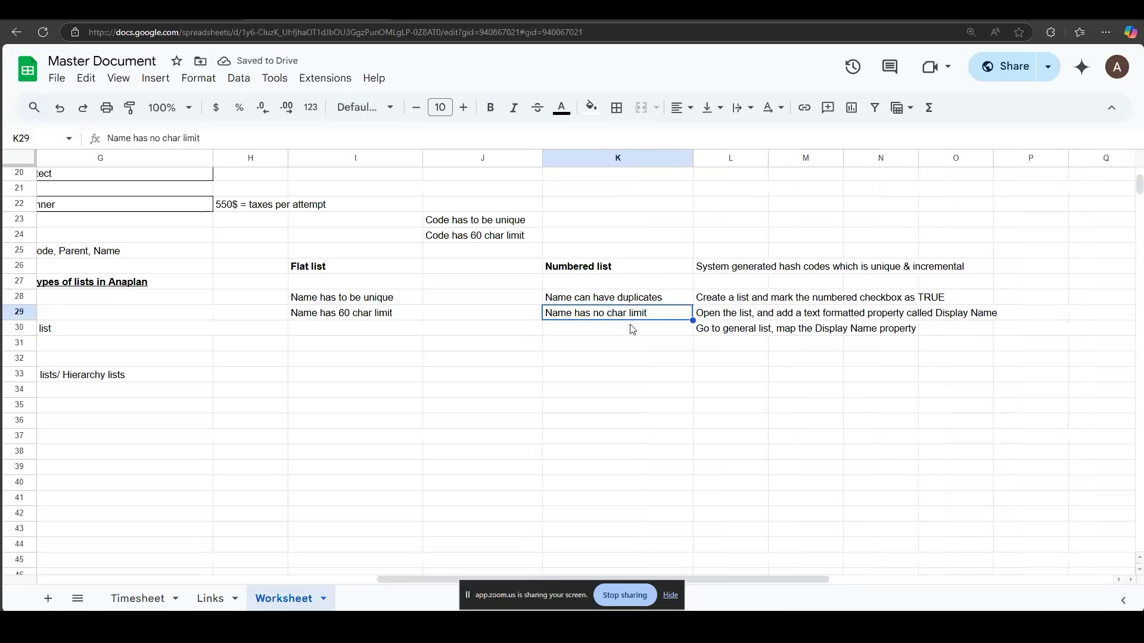
scroll(629, 324, left, 1)
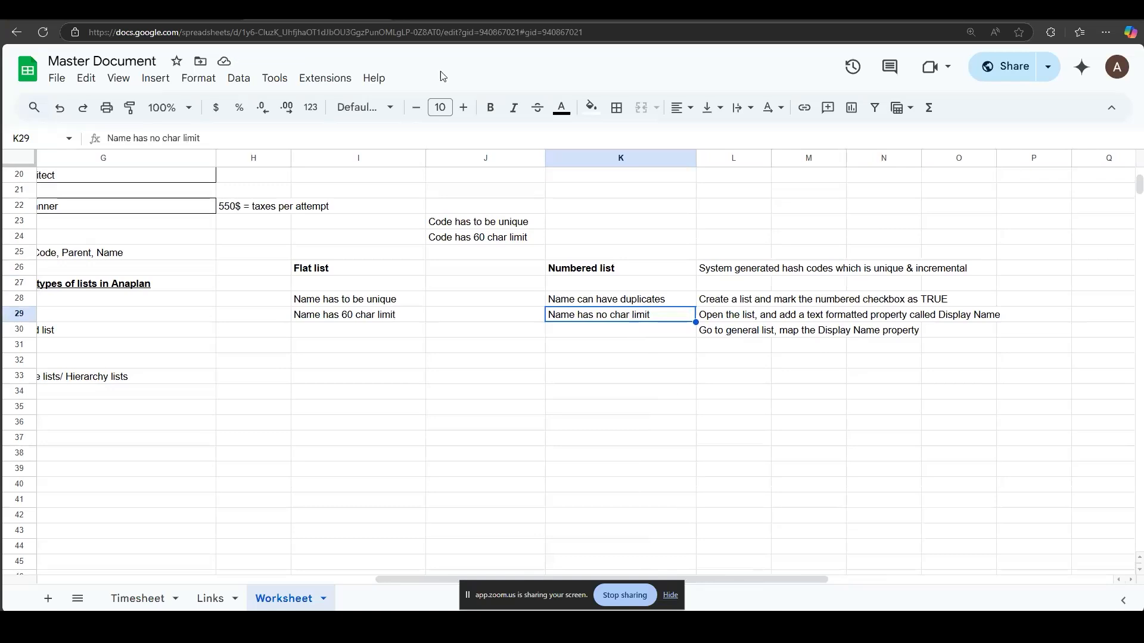
Return to Anaplan's Employees # list and copy the Display Name of E001 to E002 and E003
click(394, 10)
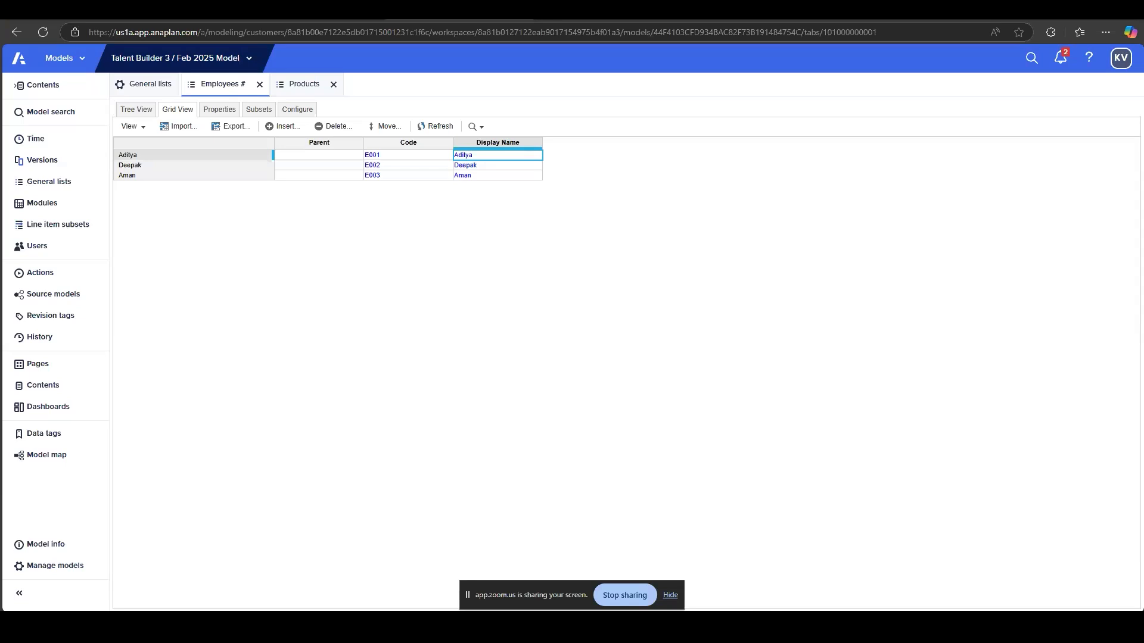
click(152, 158)
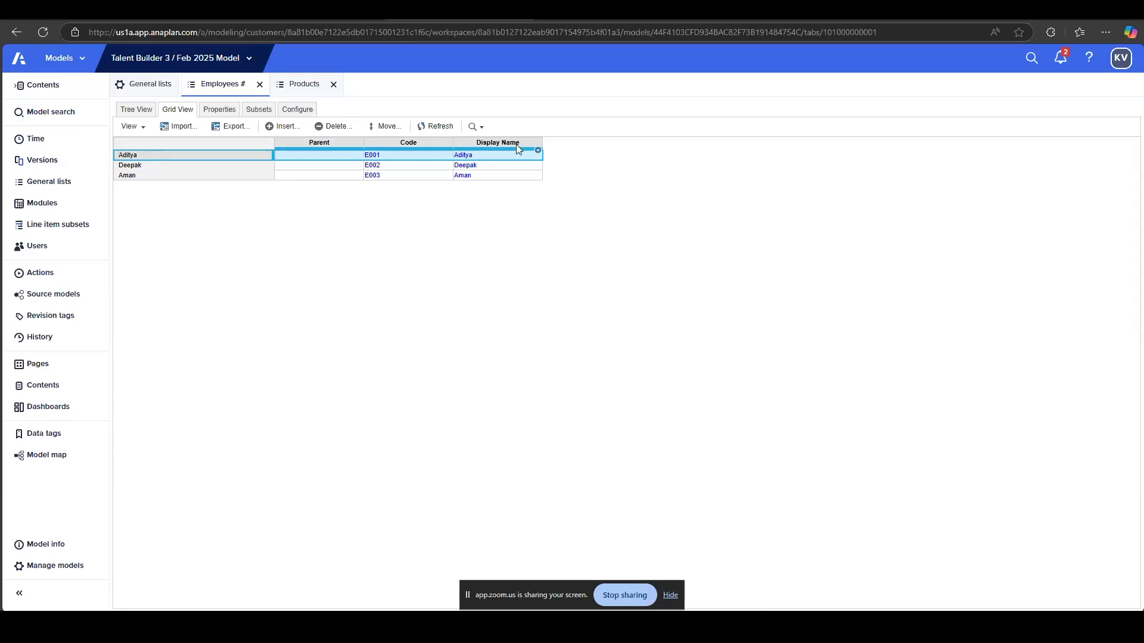
click(507, 156)
key(ctrl+c)
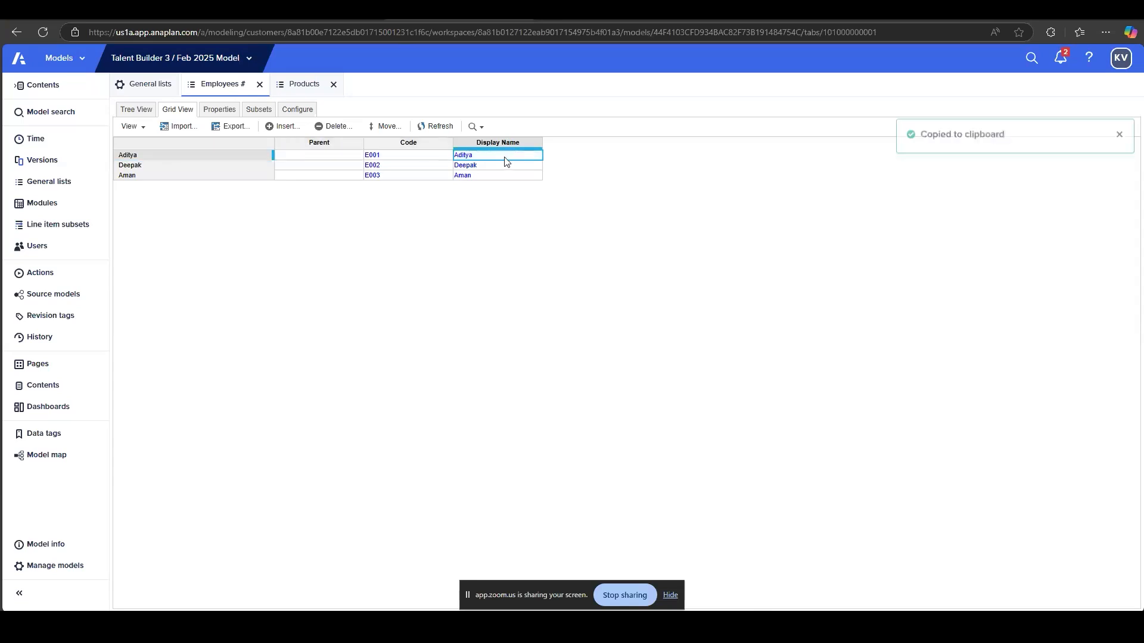
click(488, 166)
key(ctrl+v)
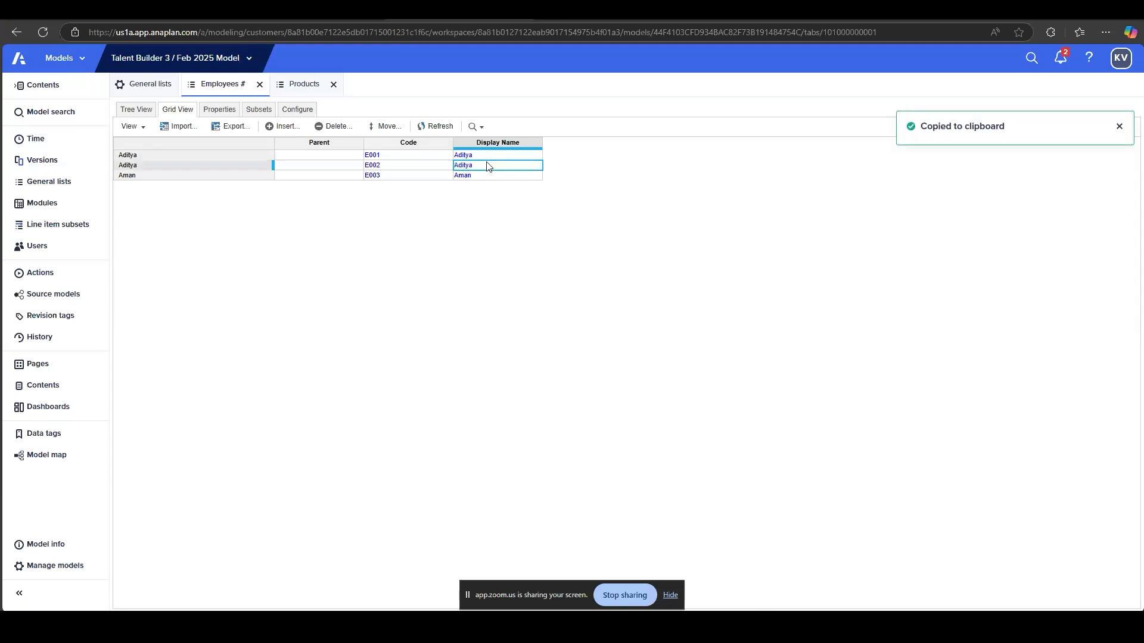
click(485, 174)
key(ctrl+v)
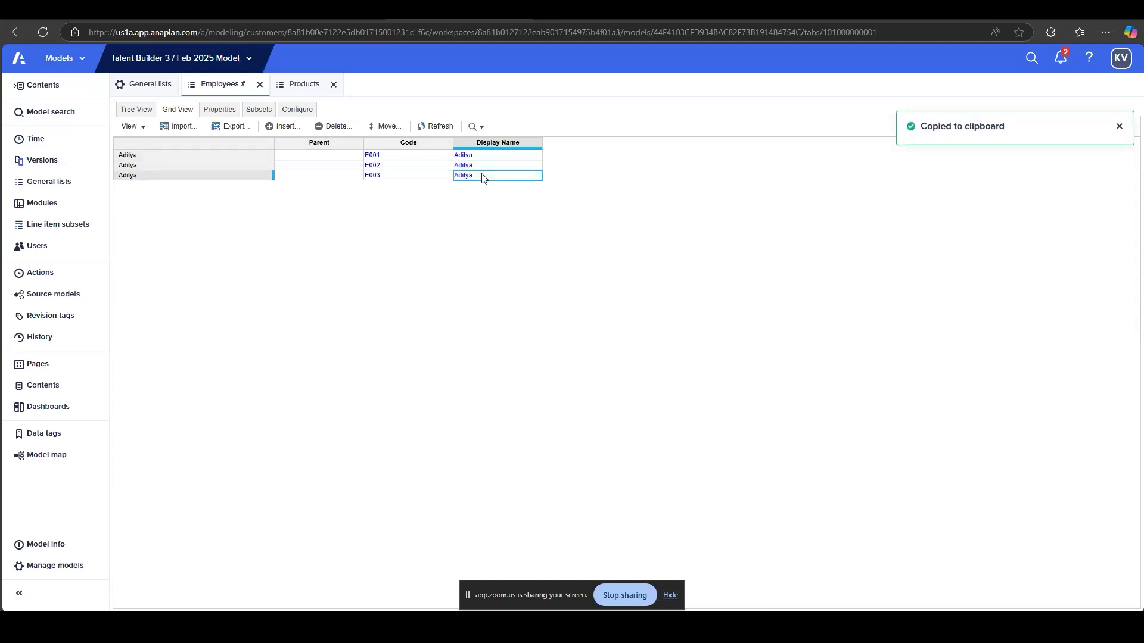
Lengthen the Display Name of E003 well beyond 60 characters by repeating the copied name many times
click(478, 155)
drag(478, 155, 481, 178)
click(483, 178)
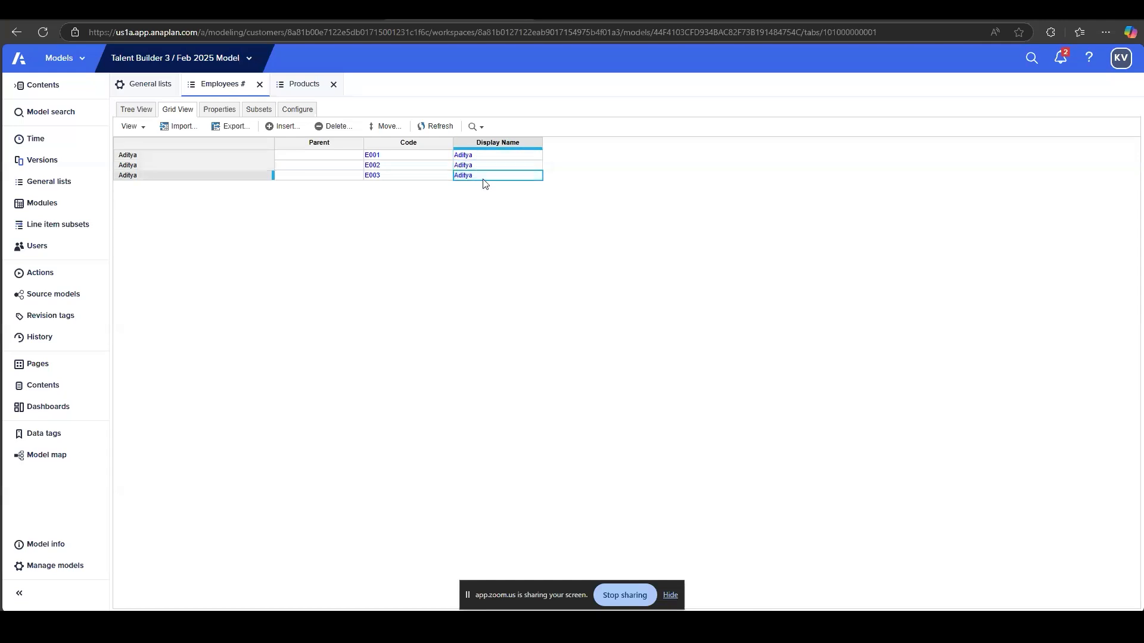
key(ctrl+c)
double_click(484, 178)
key(ctrl+v)
key(ctrl+v)
key(ctrl+v)
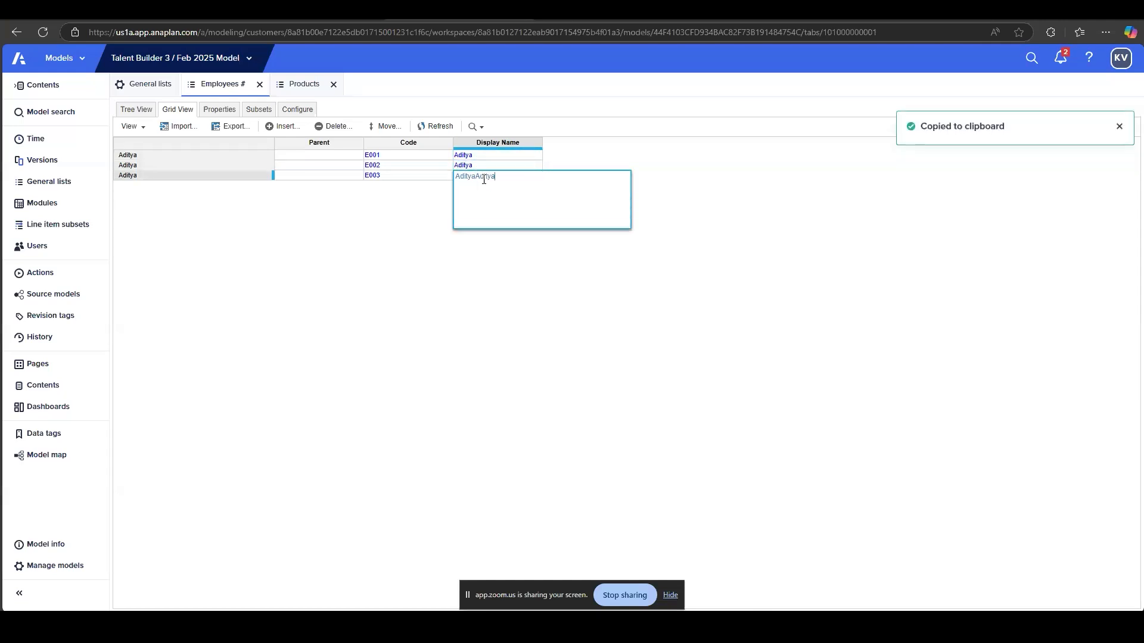
key(ctrl+v)
key(ctrl+v)
key(ctrl+v)
key(ctrl+v)
key(ctrl+v)
key(ctrl+v)
key(ctrl+v)
key(ctrl+v)
key(ctrl+v)
key(ctrl+v)
key(ctrl+v)
key(ctrl+v)
key(ctrl+v)
key(ctrl+v)
key(ctrl+v)
key(ctrl+v)
key(ctrl+v)
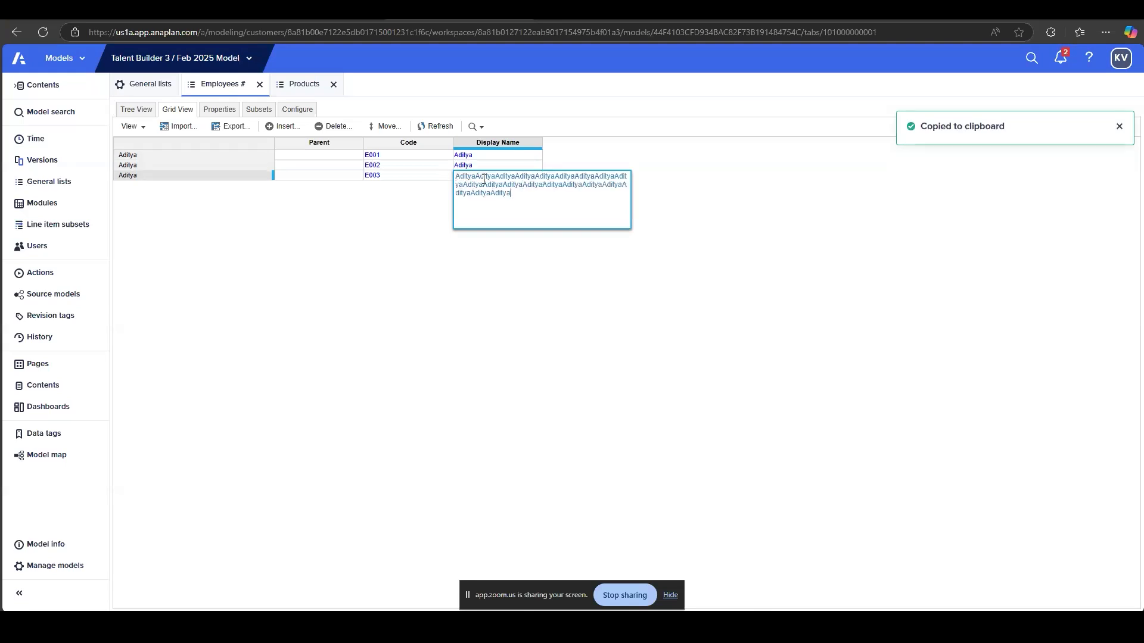
key(ctrl+v)
key(ctrl+v)
key(ctrl+v)
key(ctrl+v)
key(ctrl+v)
key(ctrl+v)
key(ctrl+v)
key(ctrl+v)
key(ctrl+v)
key(ctrl+v)
key(ctrl+v)
key(ctrl+v)
key(ctrl+v)
key(ctrl+v)
key(ctrl+v)
key(ctrl+v)
key(ctrl+v)
key(ctrl+v)
key(Return)
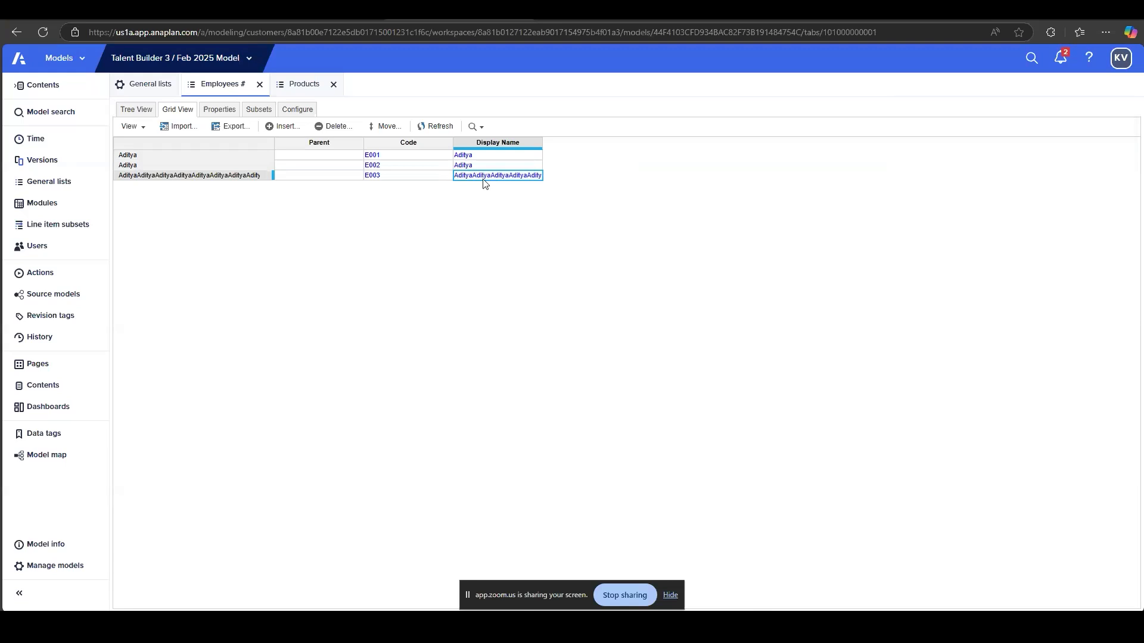
Replace the long Display Name of E003 with a copy of E002's Display Name
click(484, 167)
key(ctrl+c)
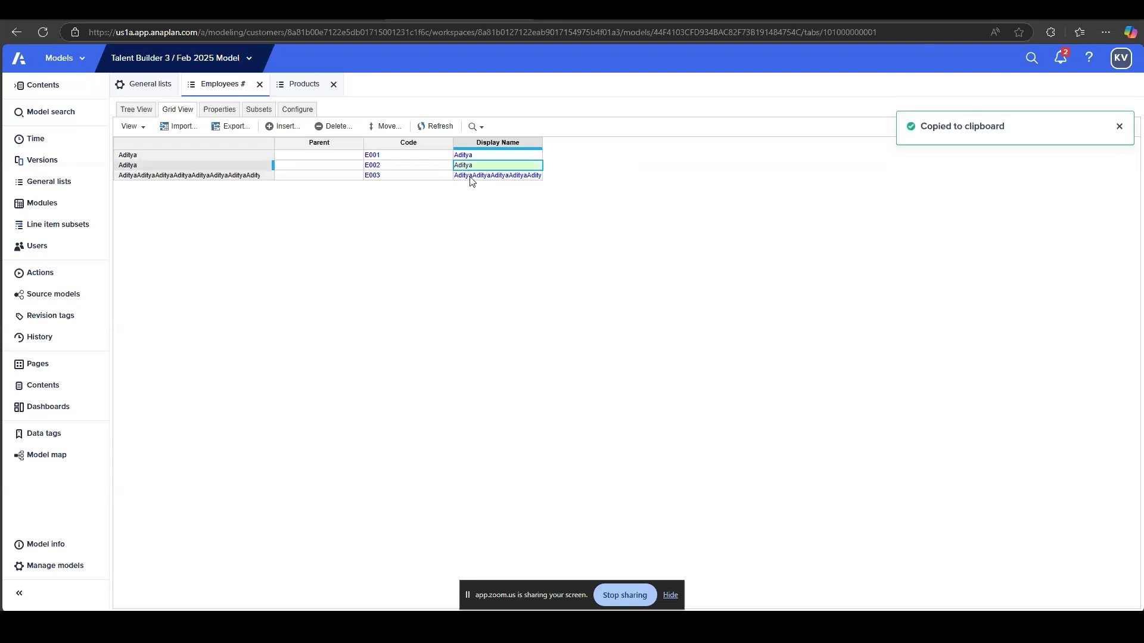
click(470, 176)
key(ctrl+v)
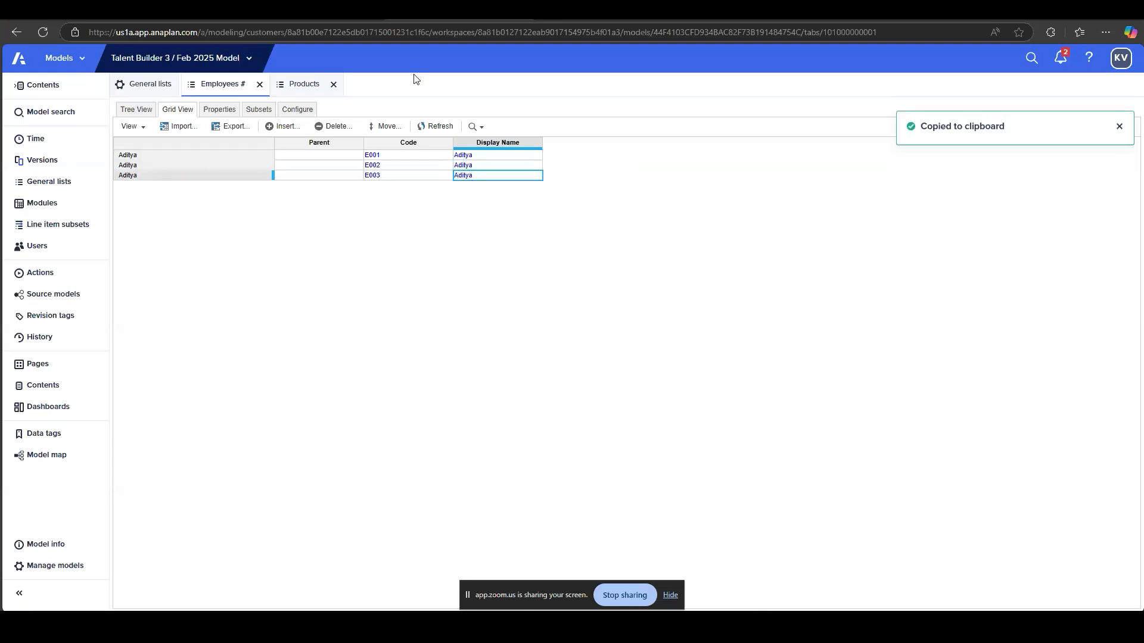
Switch to the Master Document worksheet and review the flat list and numbered list notes, including the hash code note in L26
key(alt+Tab)
click(712, 344)
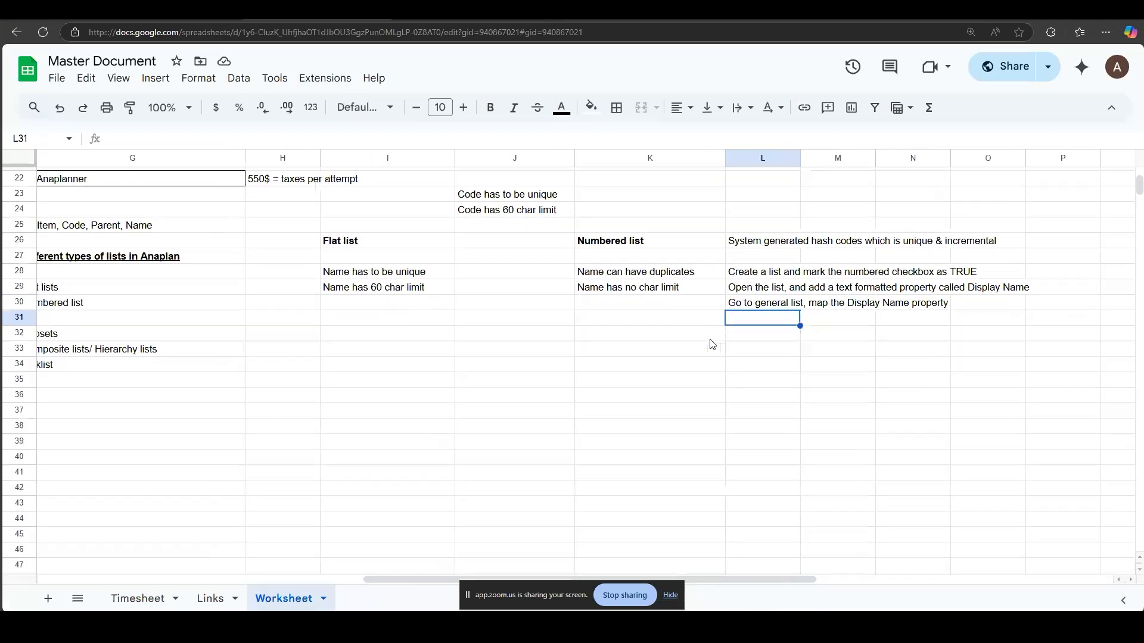
drag(423, 244, 628, 290)
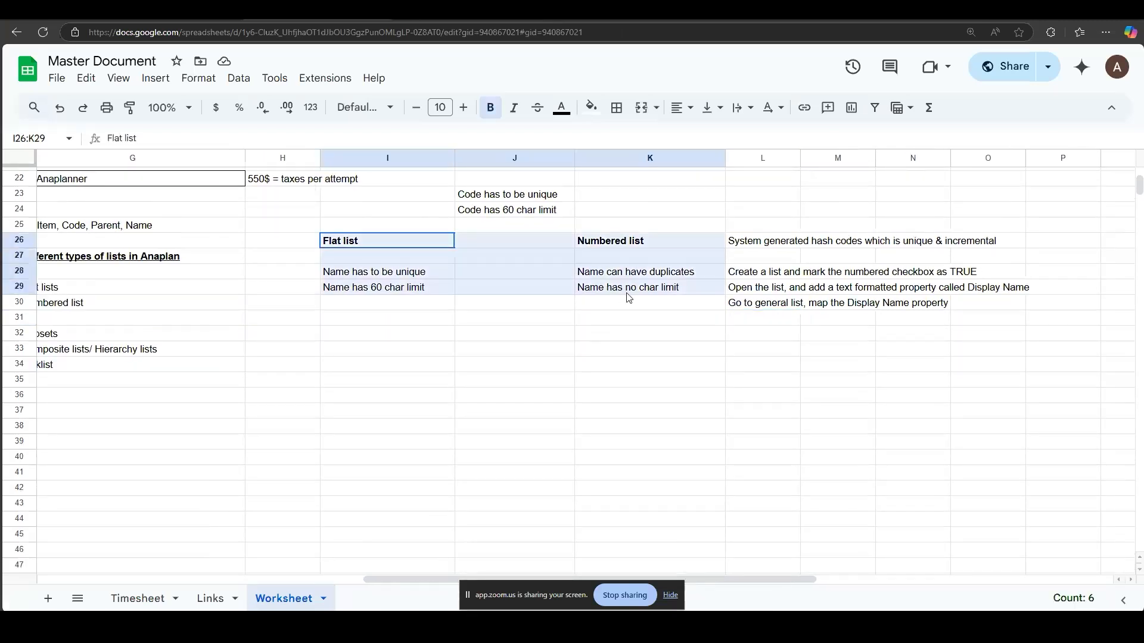
click(753, 249)
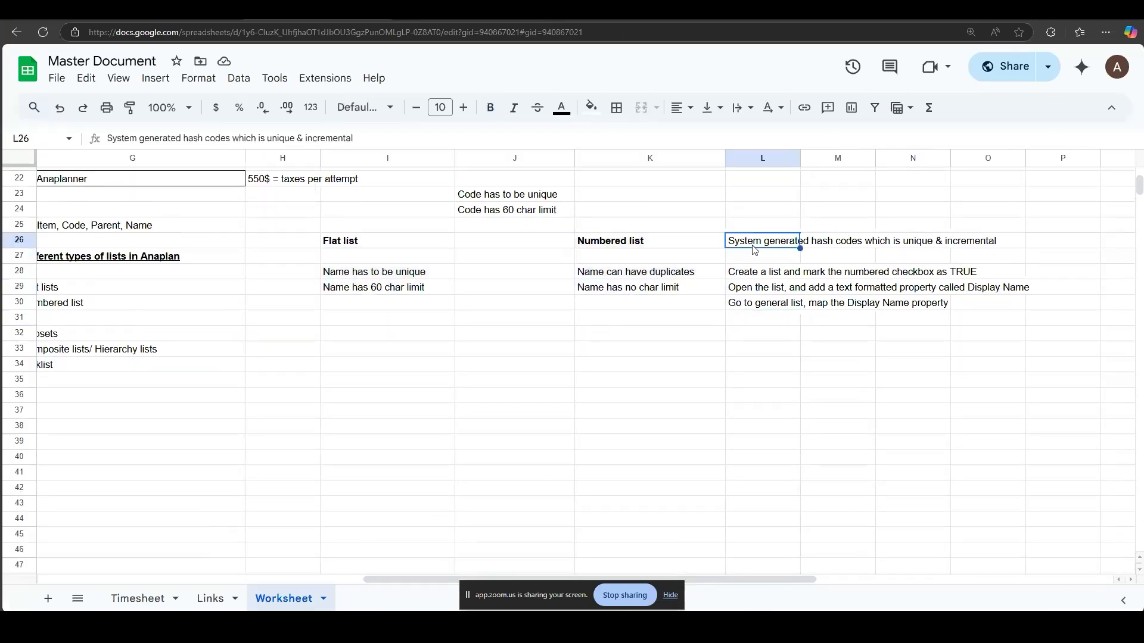
scroll(755, 250, right, 1)
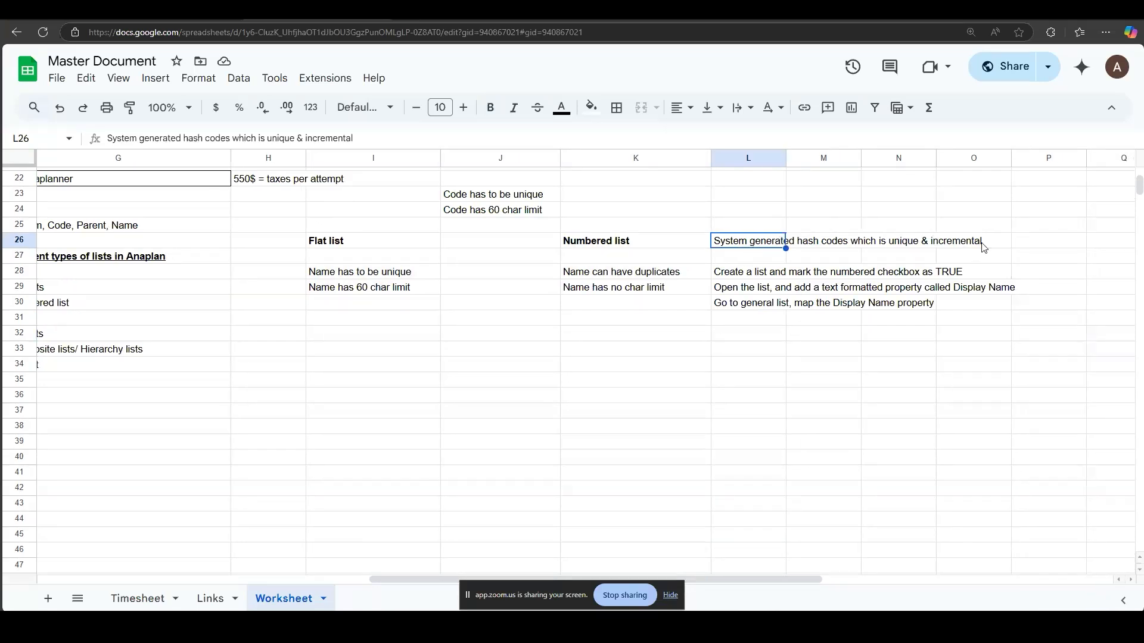
scroll(983, 248, left, 3)
scroll(983, 248, up, 1)
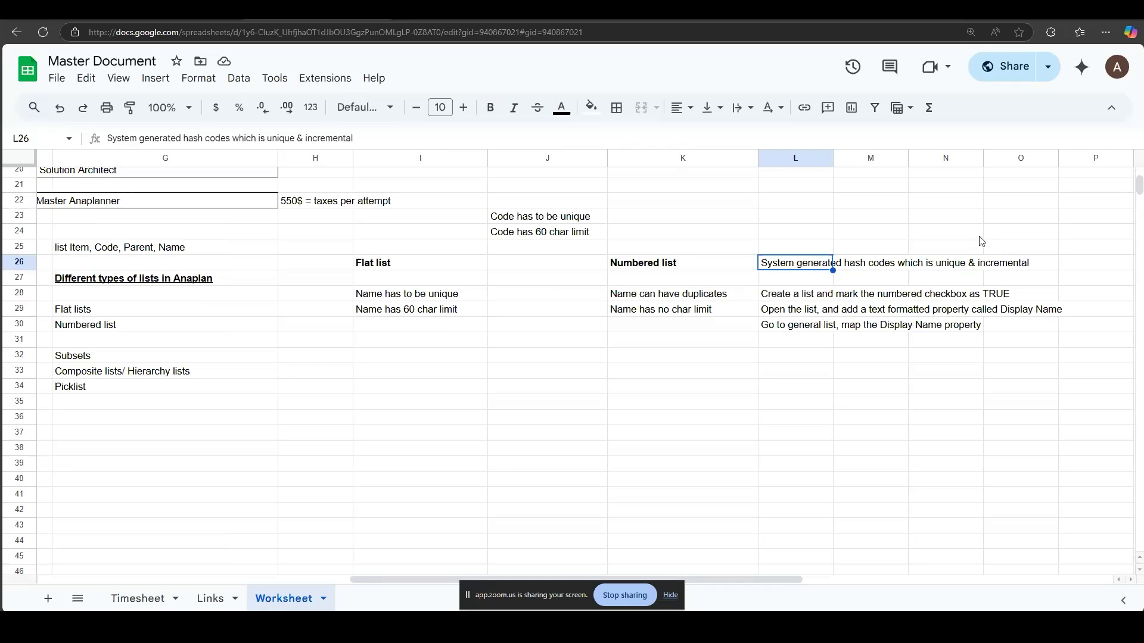
Enter "Employee type" in I32, in the same row as Subsets
click(530, 361)
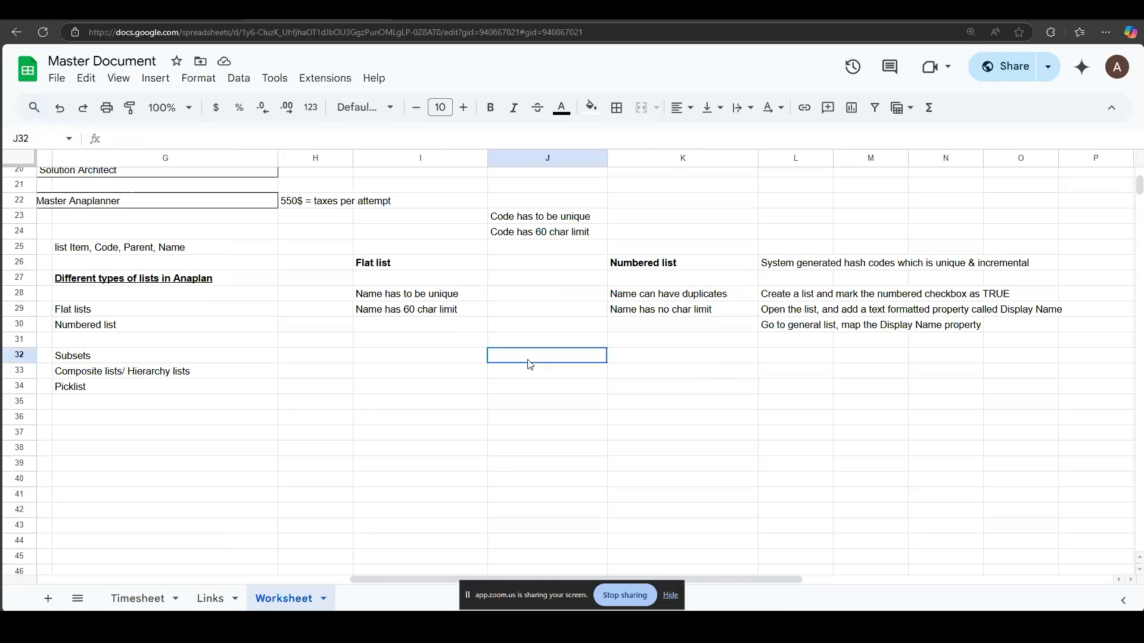
click(459, 361)
text(Employee t)
key(BackSpace)
text(type)
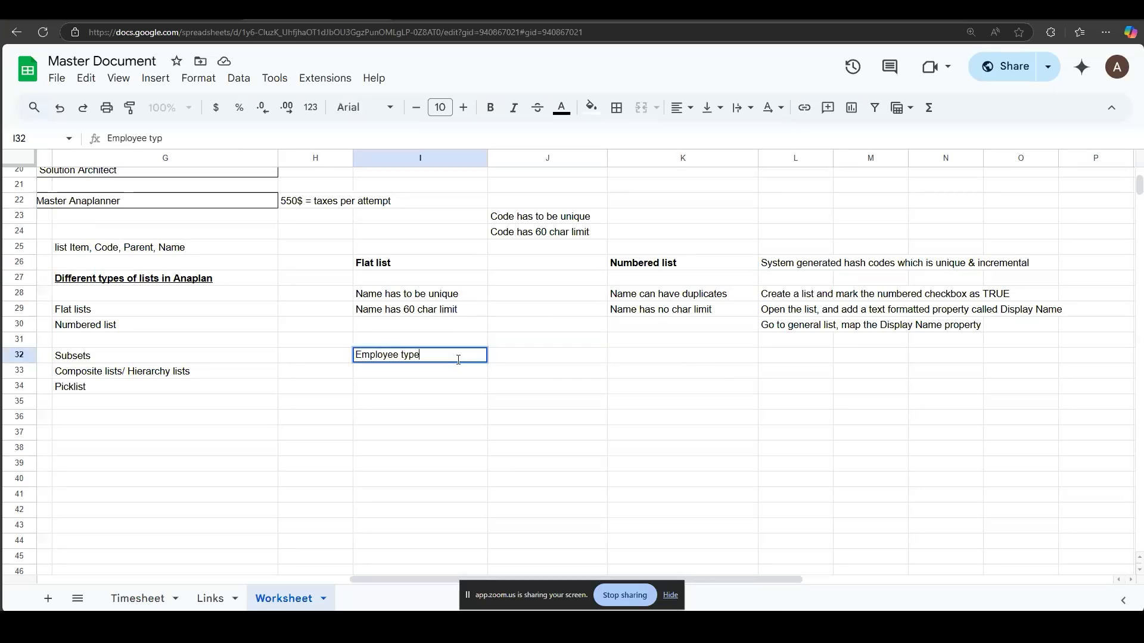
key(Return)
List "Full time", "Part time", "Contractors", "Freelancers" and "Interns" in J33 to J37
click(515, 367)
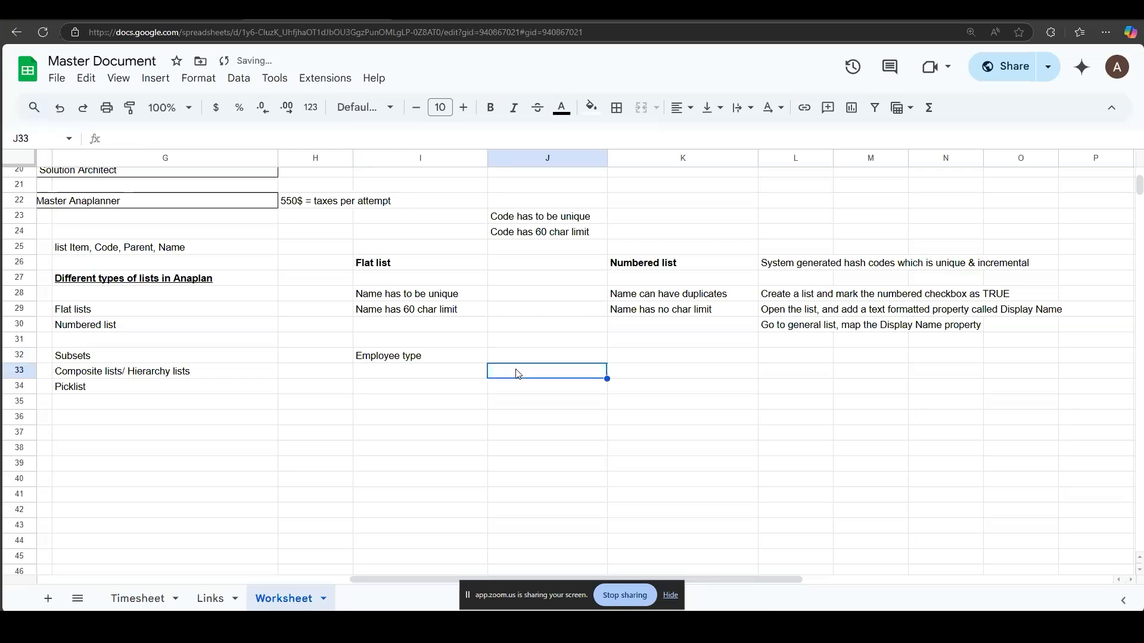
text(Full time)
key(Return)
text(Part time)
key(Return)
text(COnt)
key(BackSpace)
key(BackSpace)
key(BackSpace)
text(ontractor)
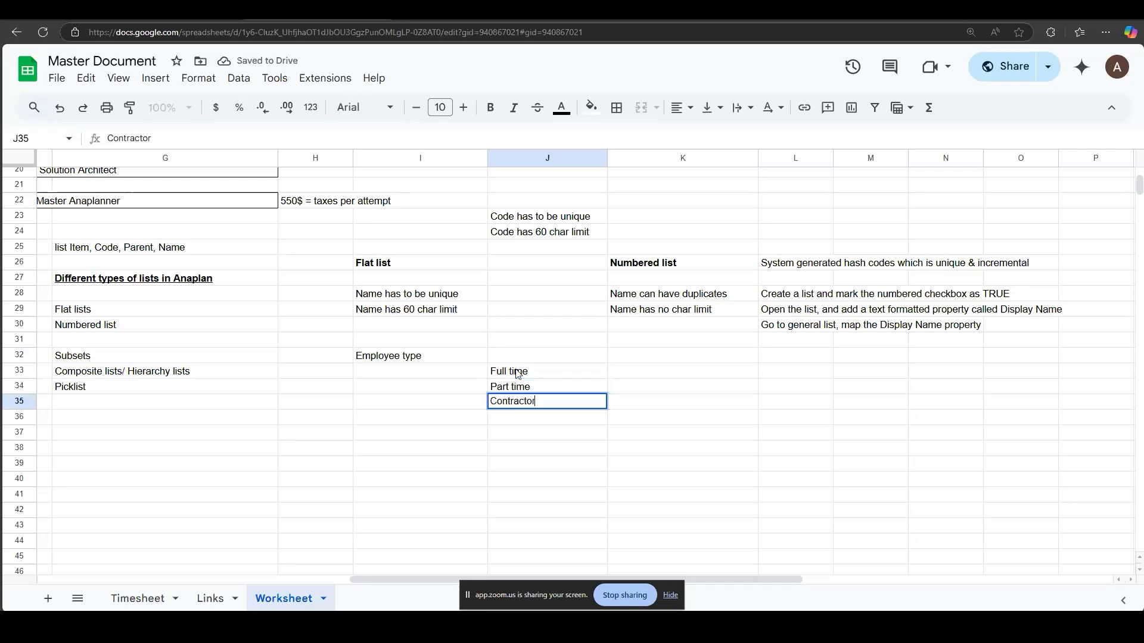
text(s)
key(Return)
text(Fre)
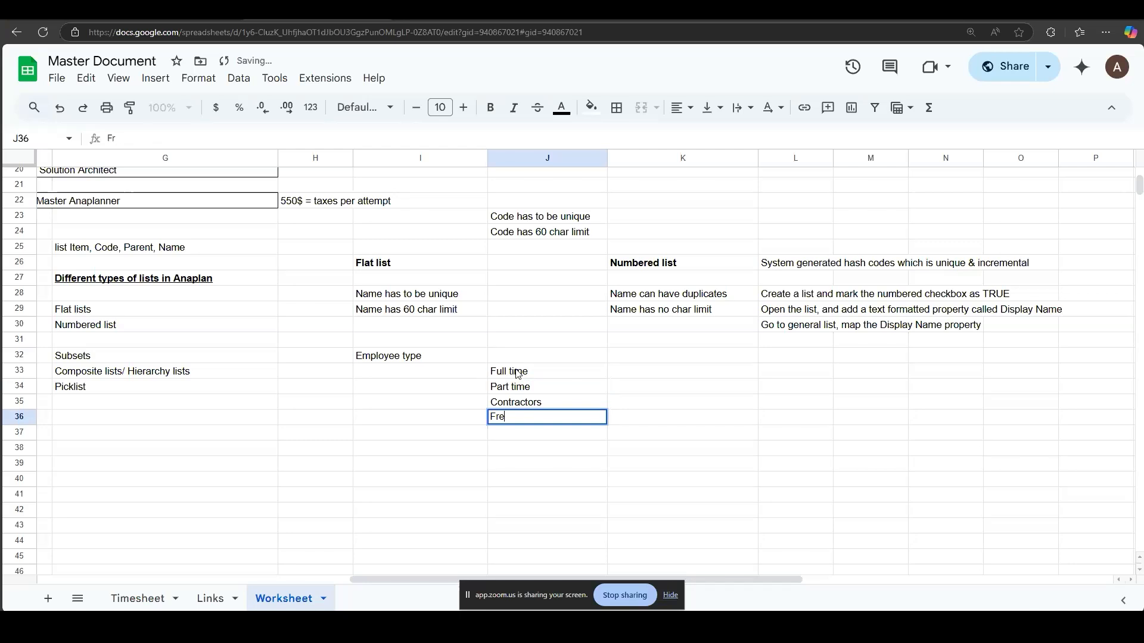
text(elancers)
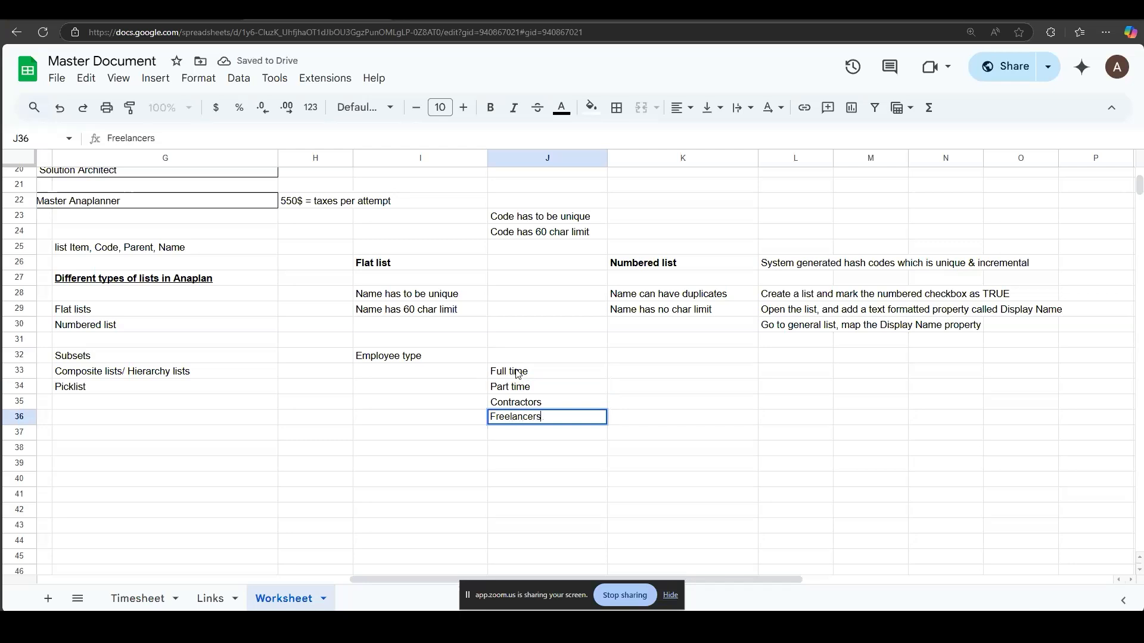
key(Return)
text(Interns)
key(Return)
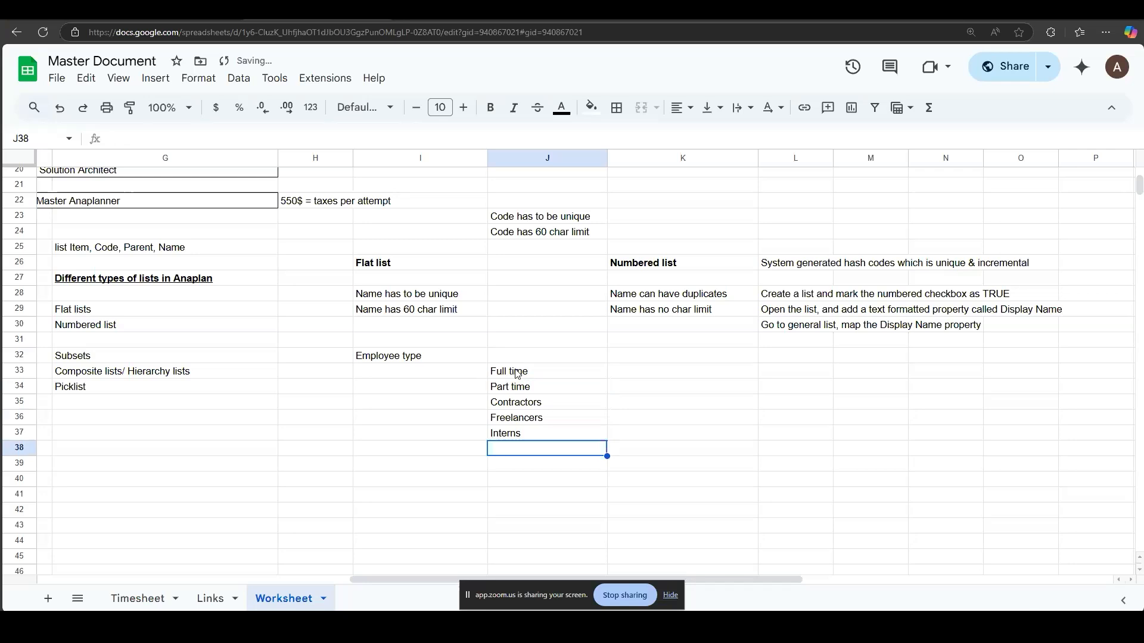
Make the Employee type heading in I32 bold and highlight it together with its list of types
click(449, 360)
key(ctrl+b)
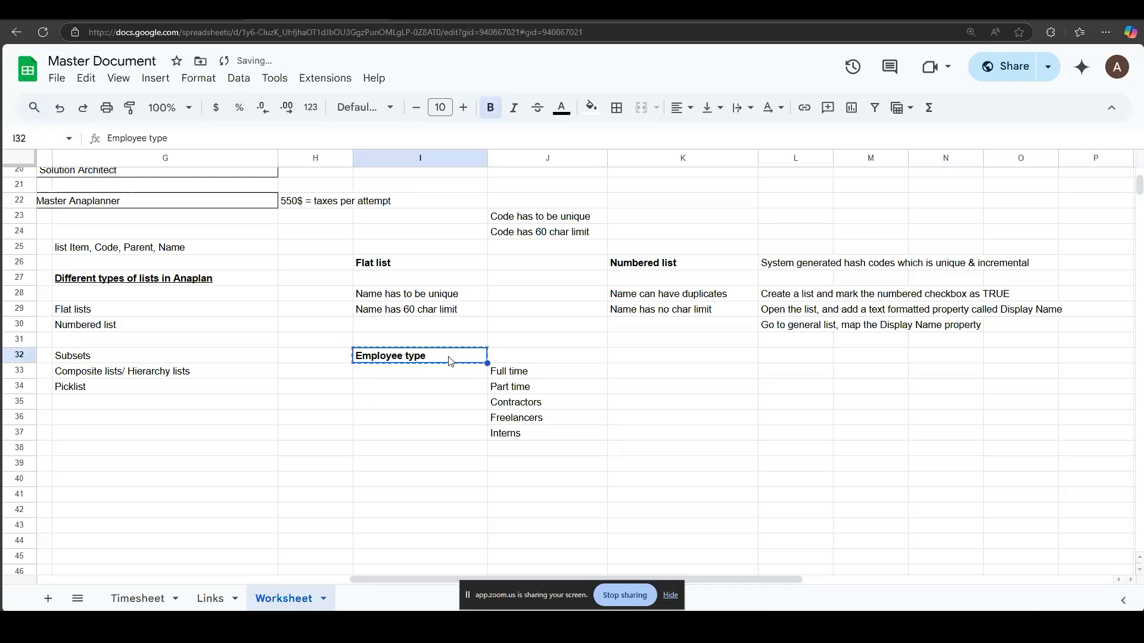
drag(450, 360, 532, 428)
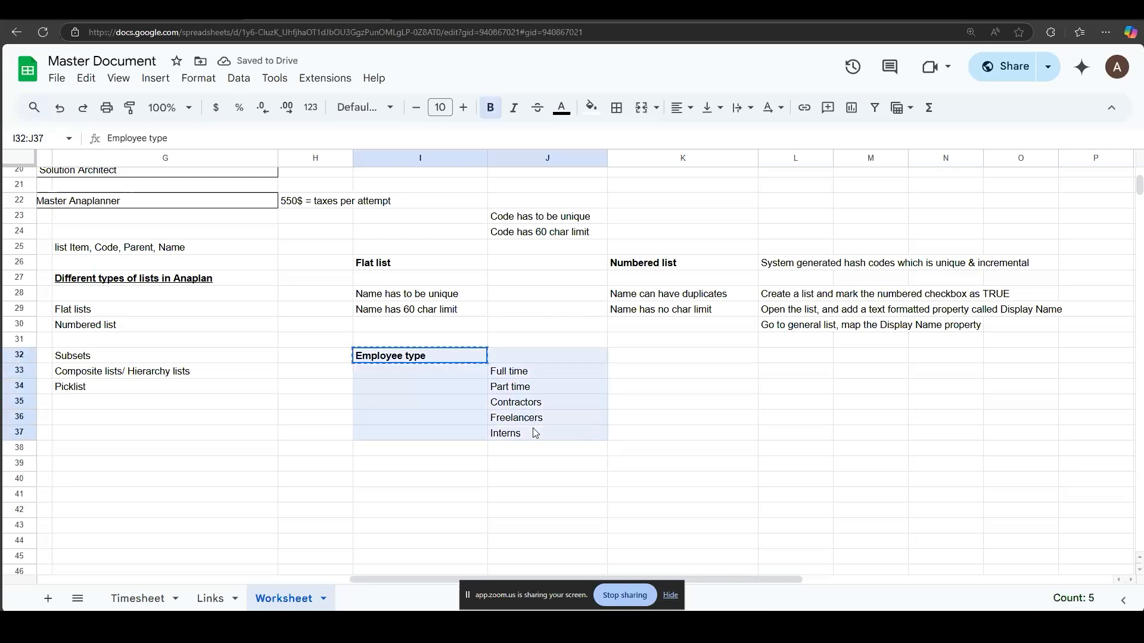
mouse_move(517, 371)
mouse_down()
mouse_move(520, 432)
mouse_move(524, 376)
mouse_up()
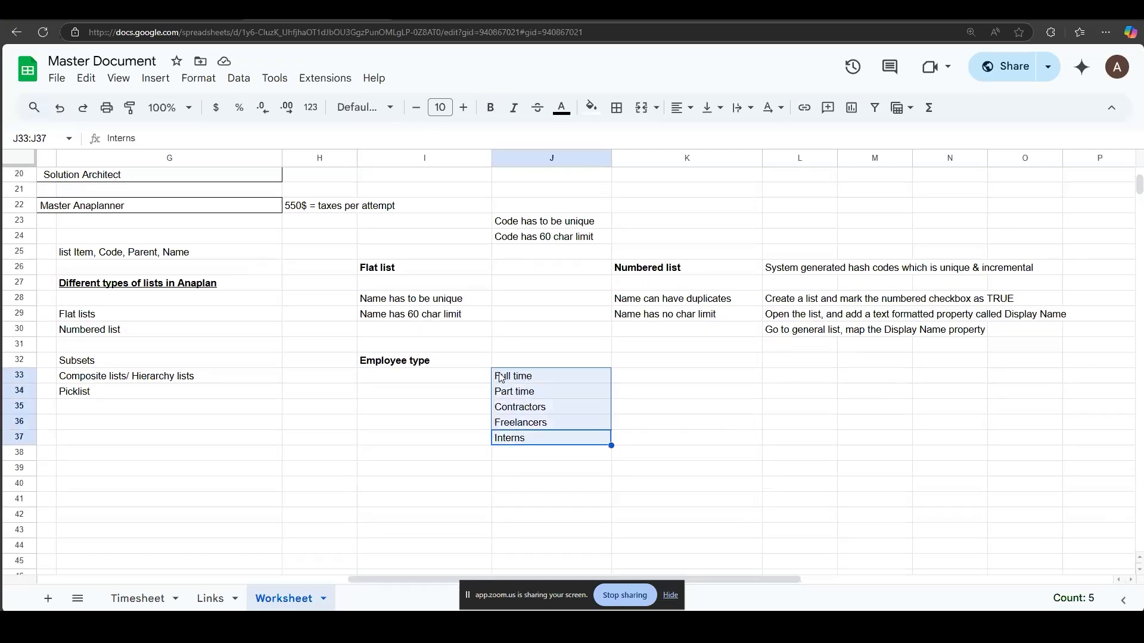
drag(448, 365, 524, 422)
Enter "(flat list)" in J32, directly above the Full time entry
click(526, 357)
text((fla)
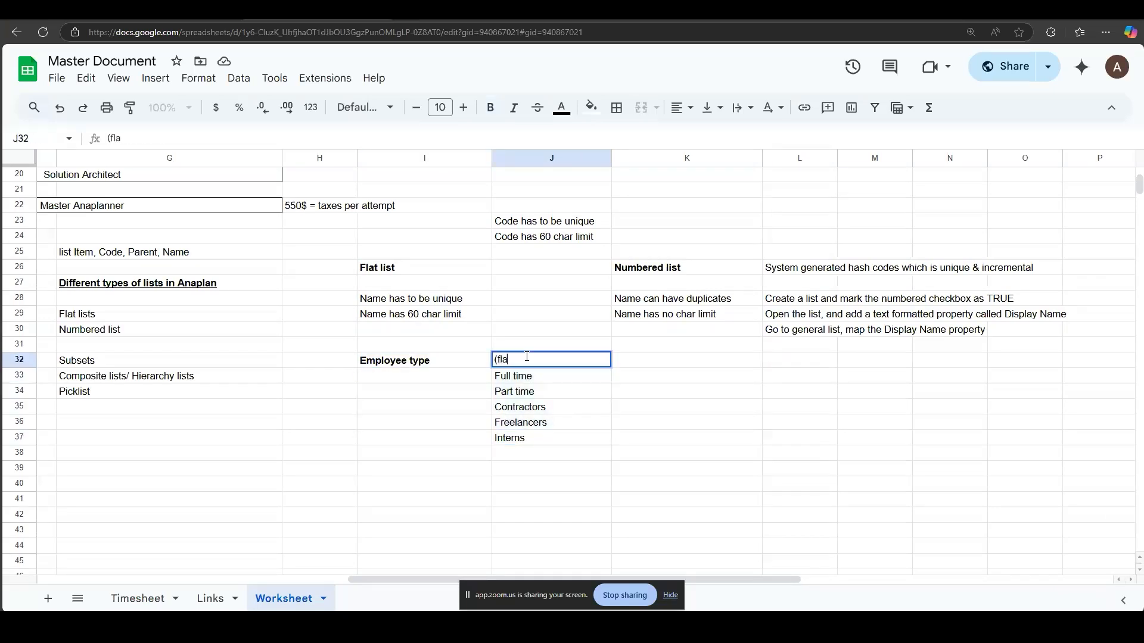
text(t List)
key(BackSpace)
text(list)
key(Return)
click(658, 364)
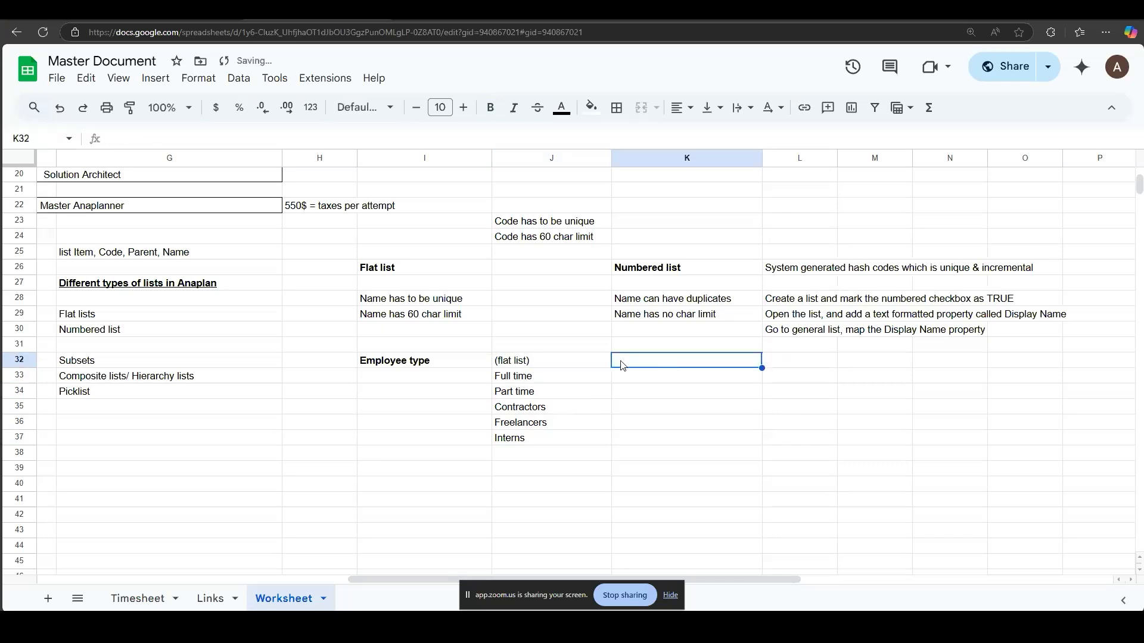
Move the Employee type heading from I32 to J31, above the flat list label
click(468, 365)
key(ctrl+x)
click(505, 352)
key(ctrl+v)
Move the whole Employee type block from J31:J37 to column I, starting in I31
drag(505, 352, 508, 410)
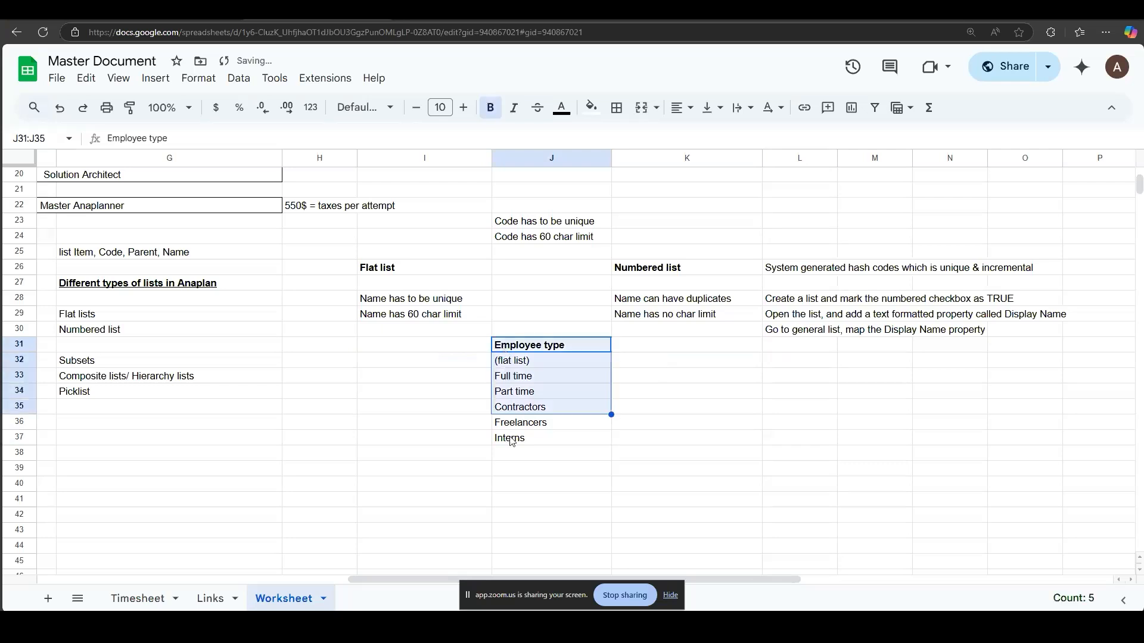
click(510, 441)
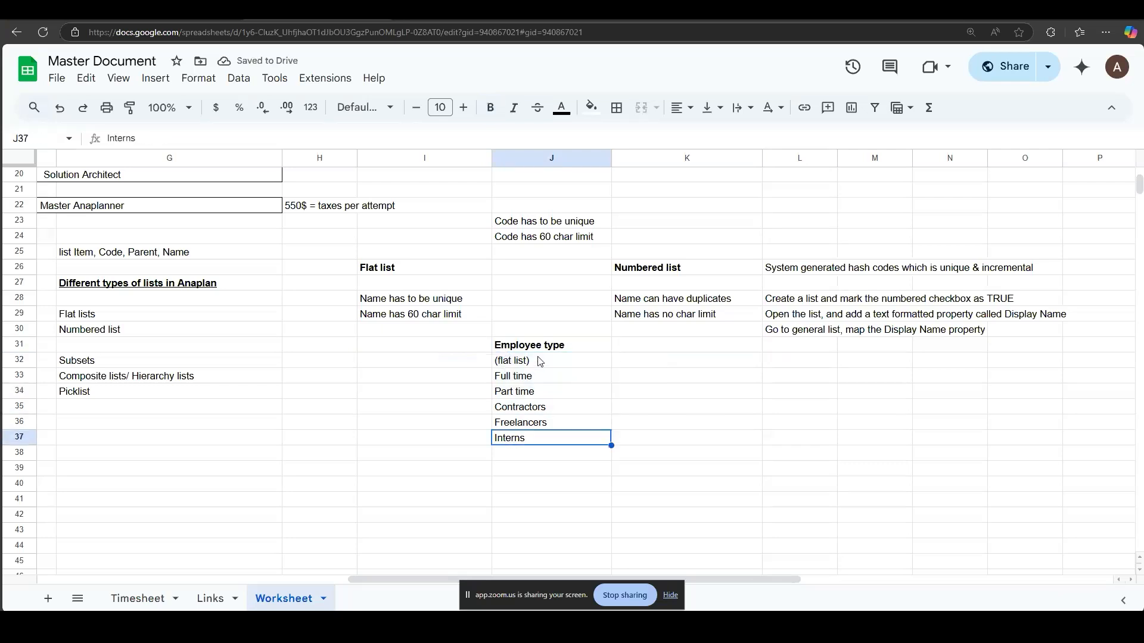
drag(538, 348, 534, 447)
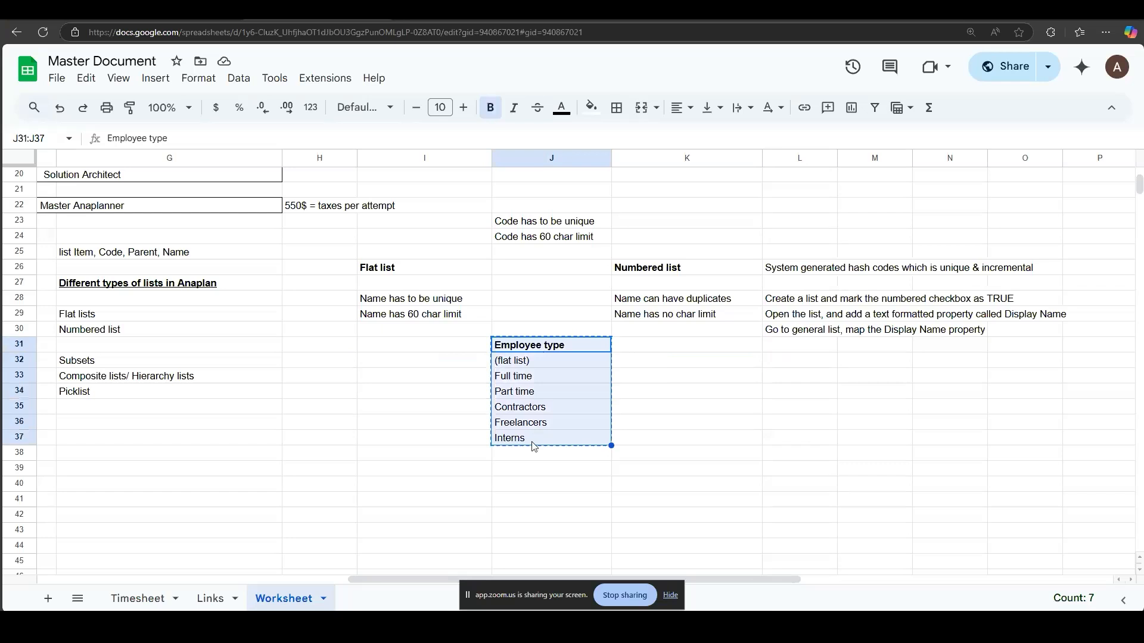
click(446, 347)
key(ctrl+v)
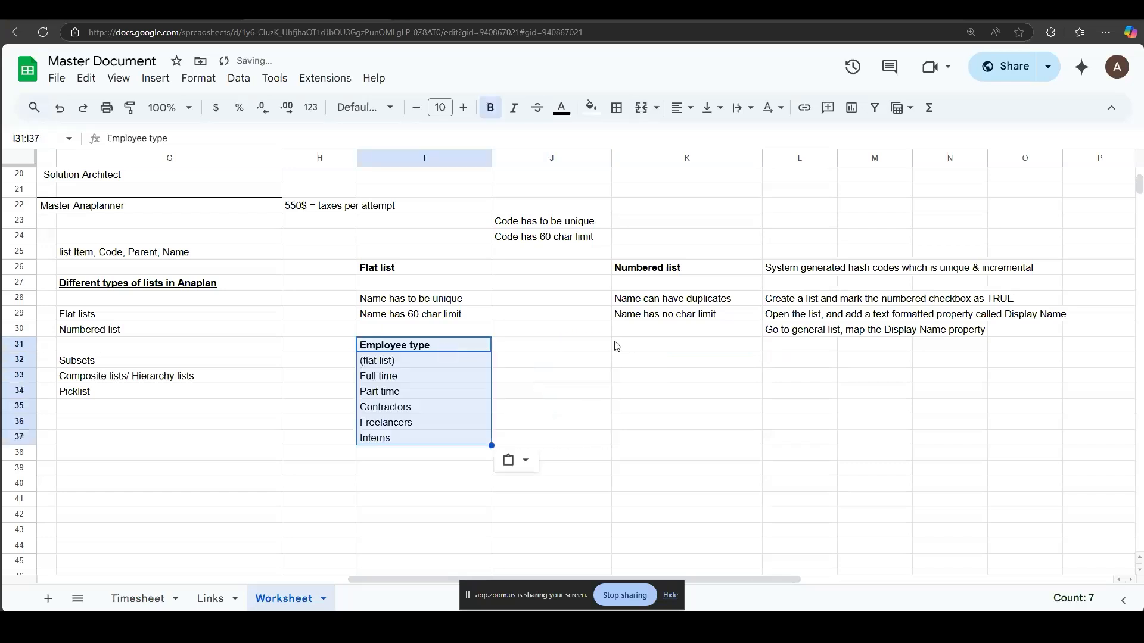
Enter "Employee list" in K31 and list three employees' first names below it in K32 to K34
click(633, 346)
text(Employee list)
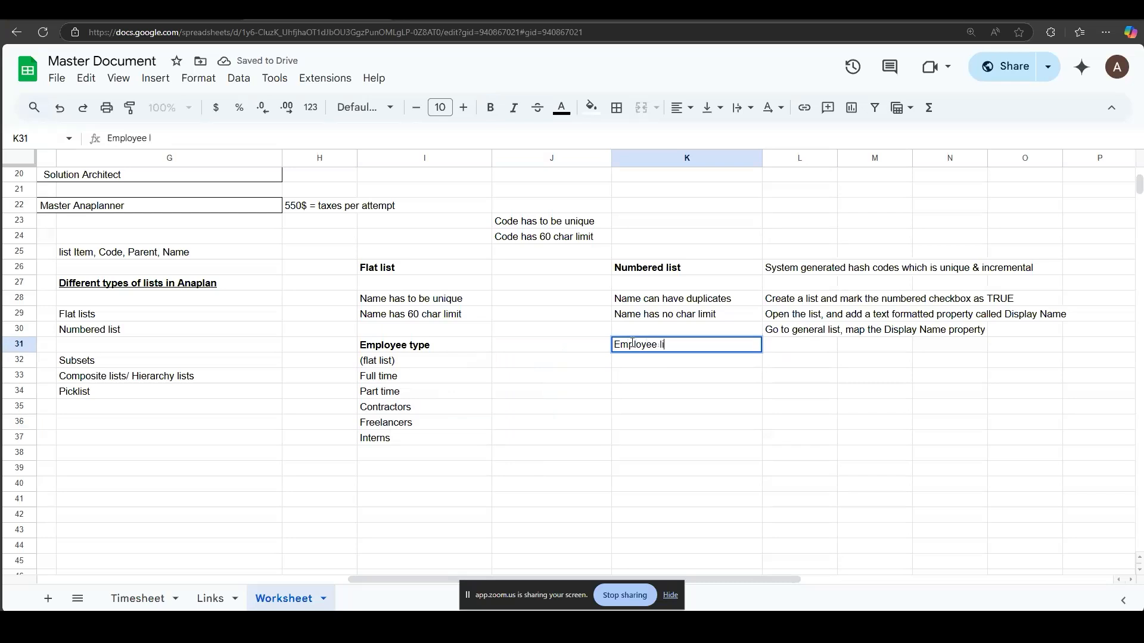
key(Return)
text(Aditya)
key(Return)
text(Deepak)
key(Return)
text(Satish)
key(Return)
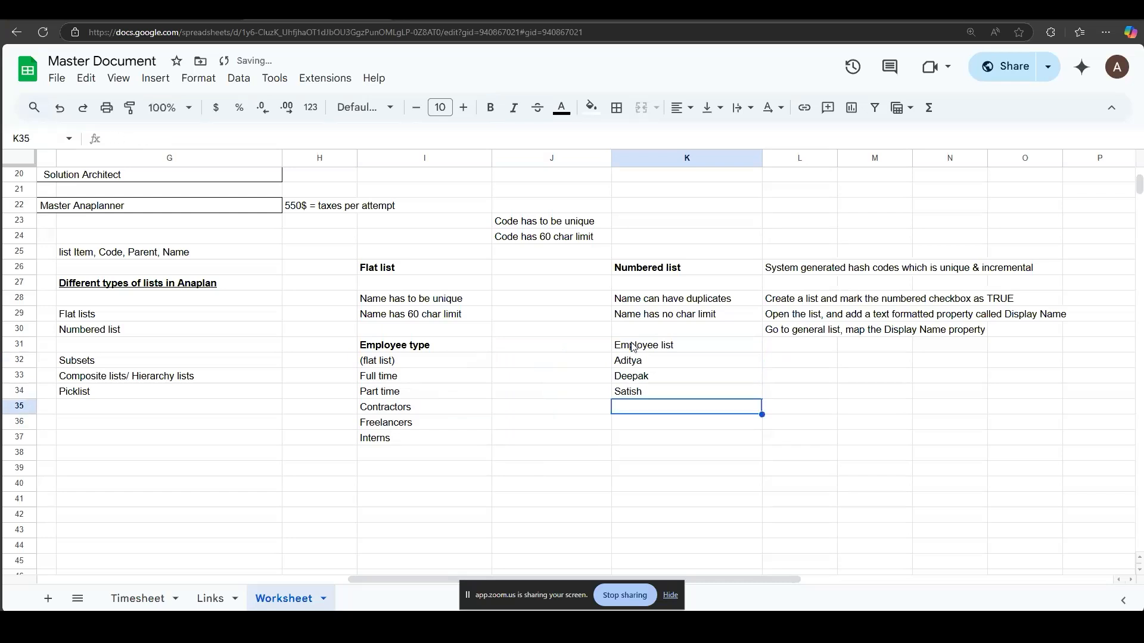
Make the Employee list heading in K31 bold
click(633, 347)
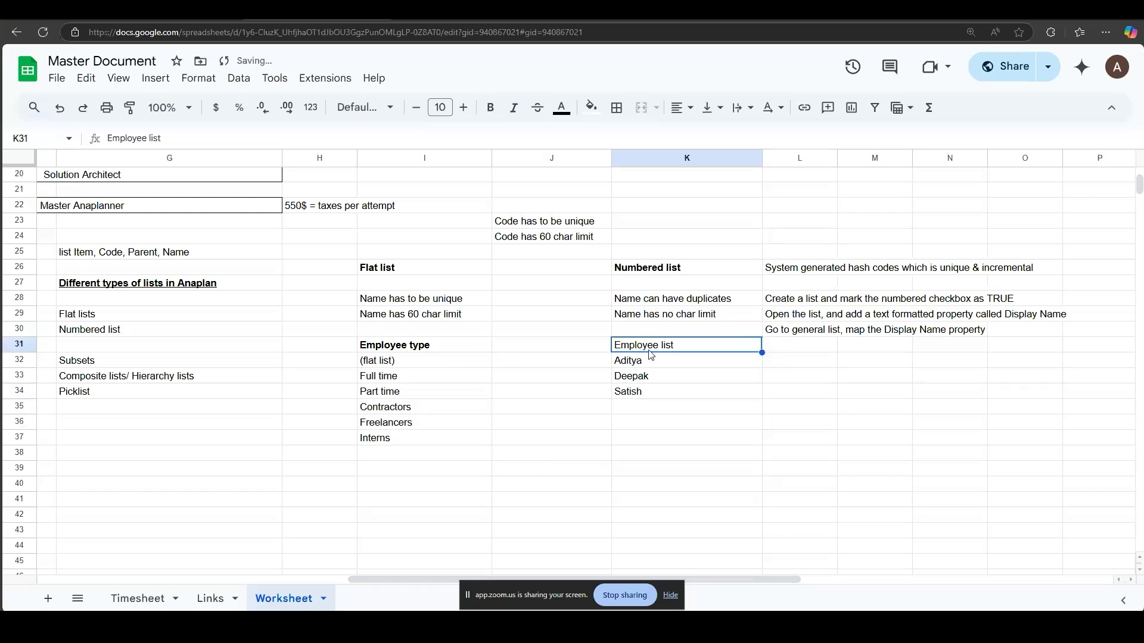
key(ctrl+b)
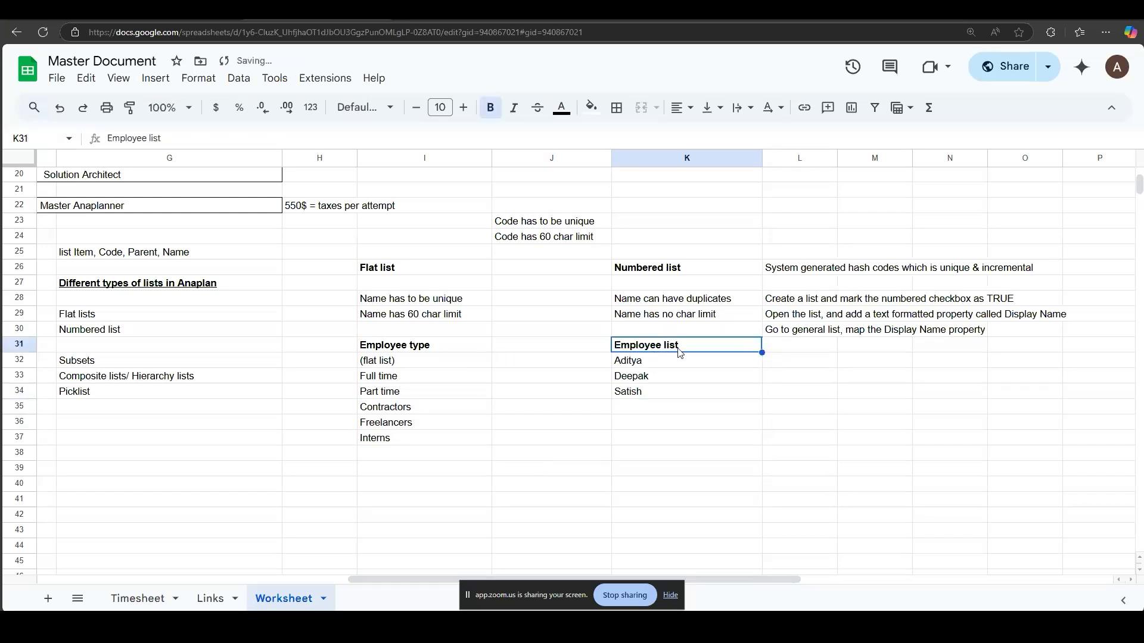
drag(671, 350, 657, 365)
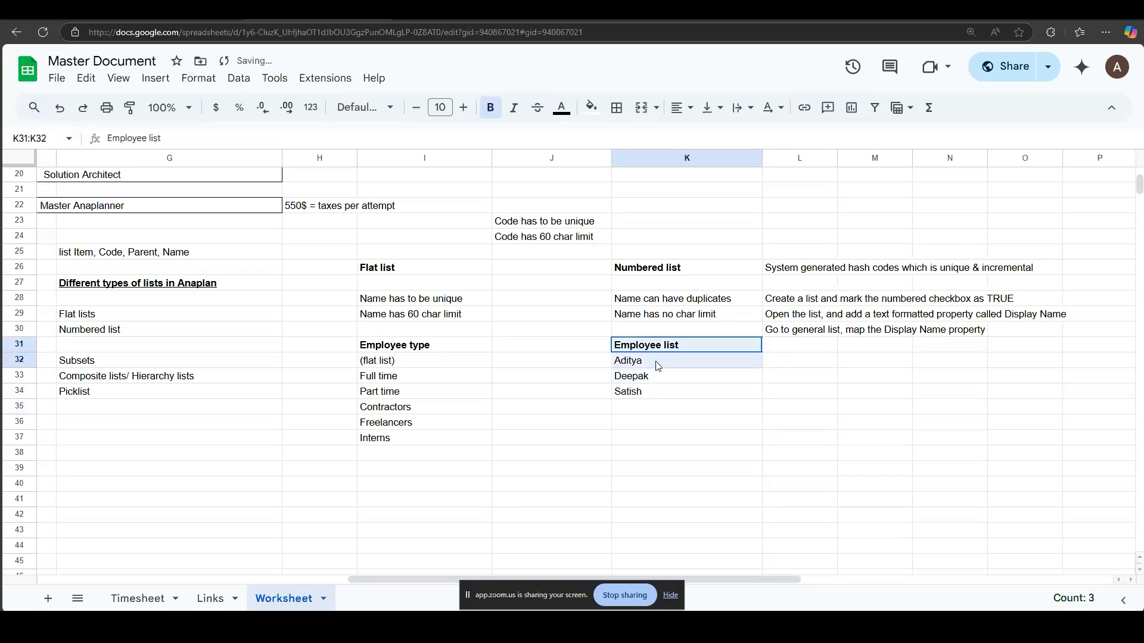
click(658, 366)
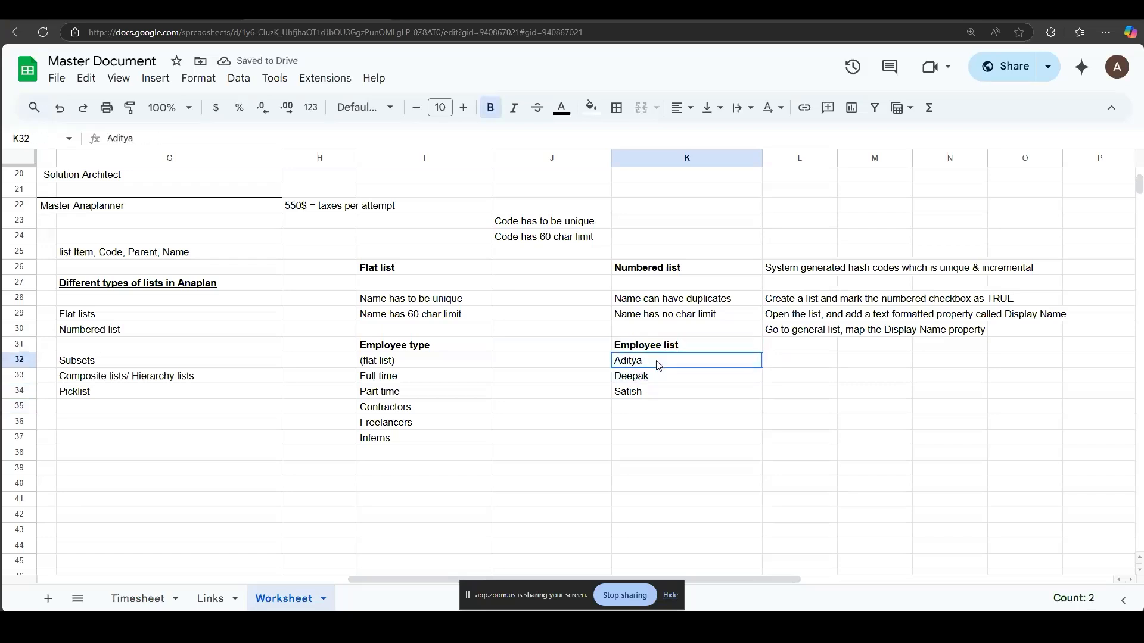
Duplicate the employee name from K34 into K35
click(647, 392)
key(ctrl+c)
click(636, 409)
key(ctrl+v)
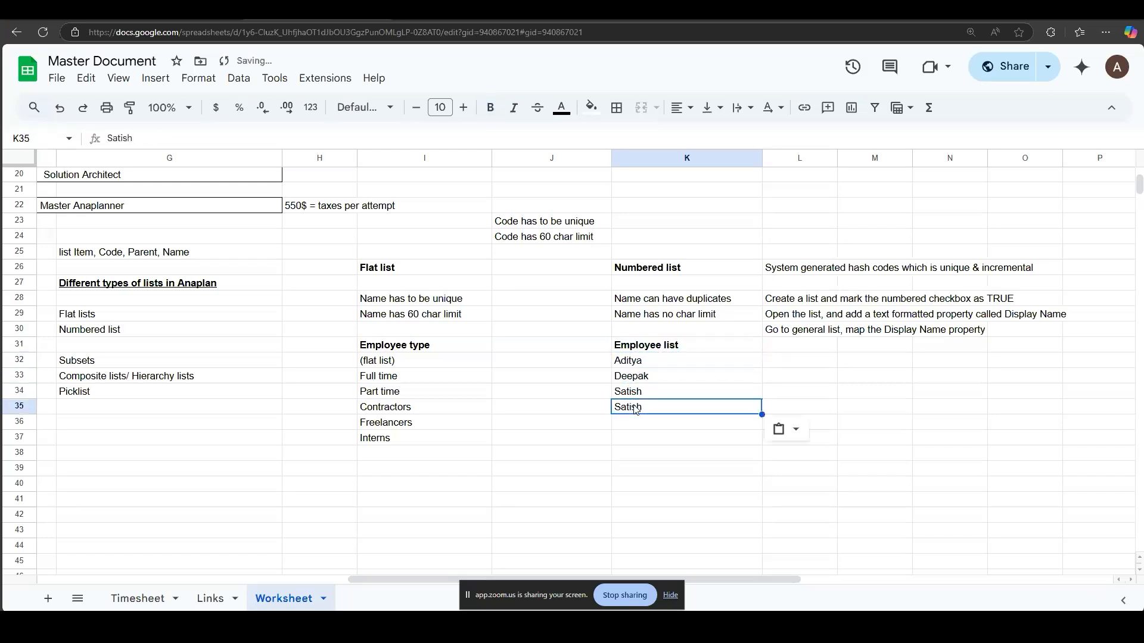
click(629, 428)
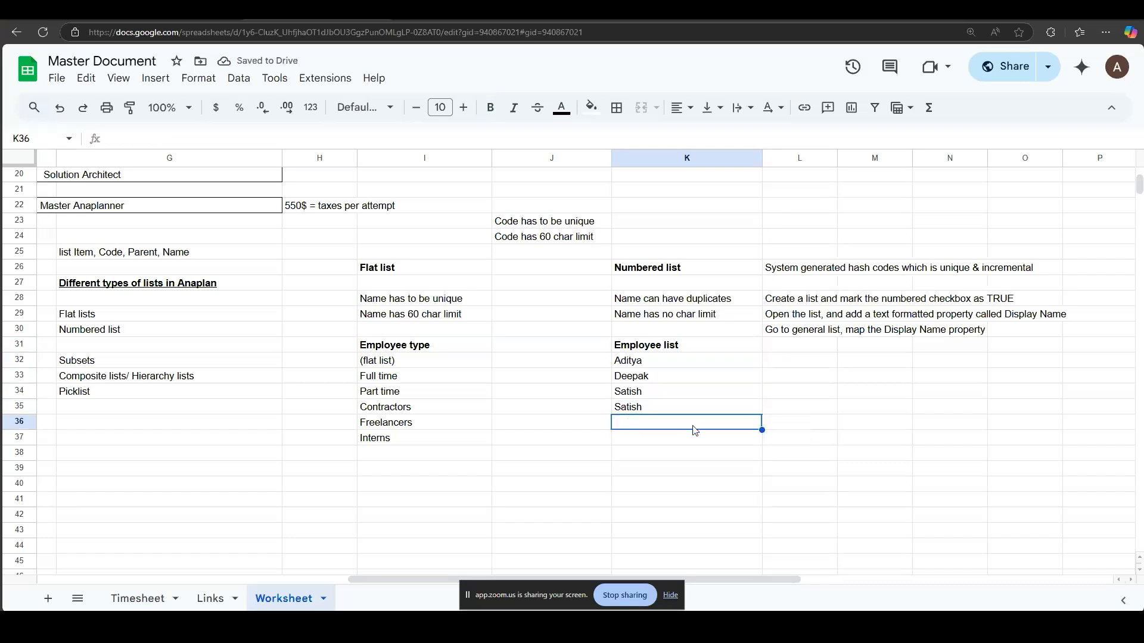
Extend the heading in K31 to "Employee list (numbered list)"
double_click(688, 348)
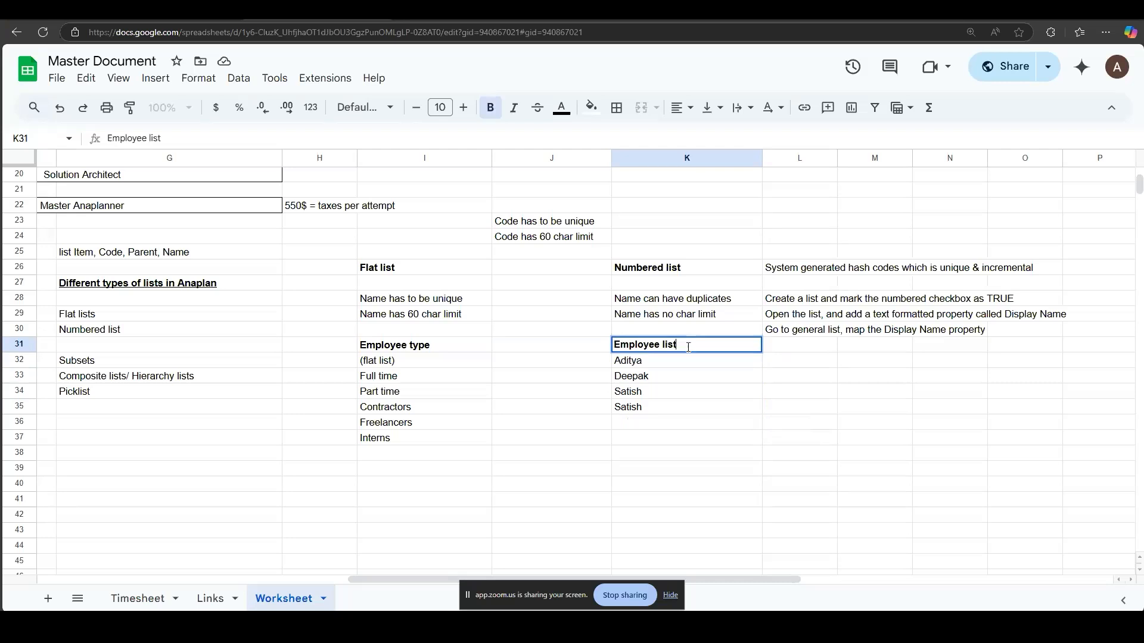
text((numbered list))
key(Return)
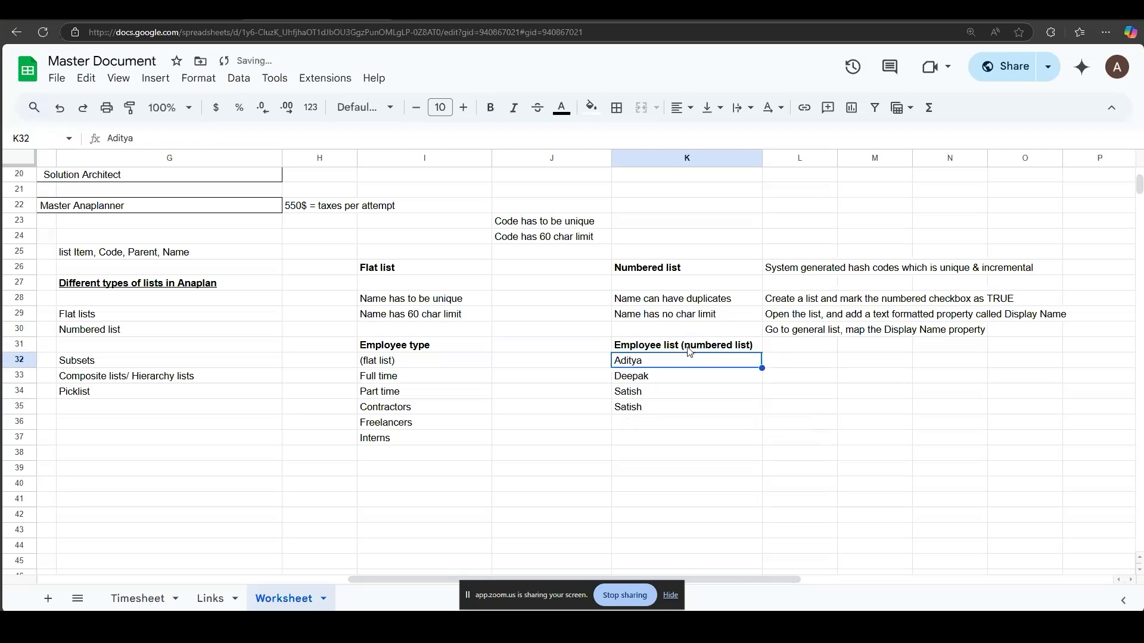
drag(689, 352, 686, 406)
click(686, 406)
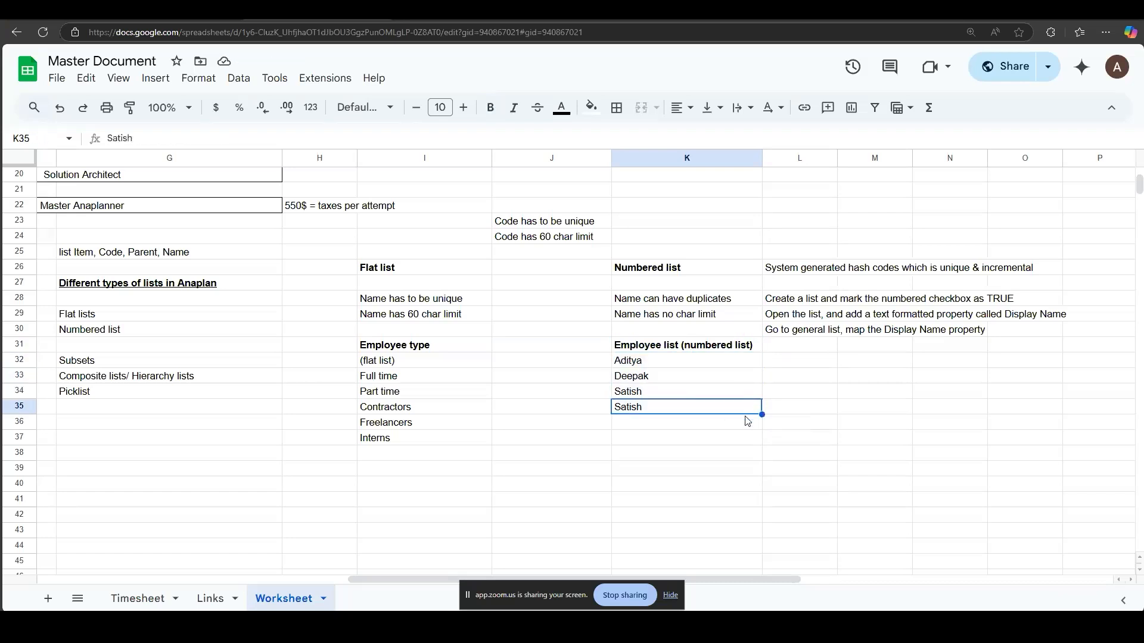
drag(425, 349, 427, 447)
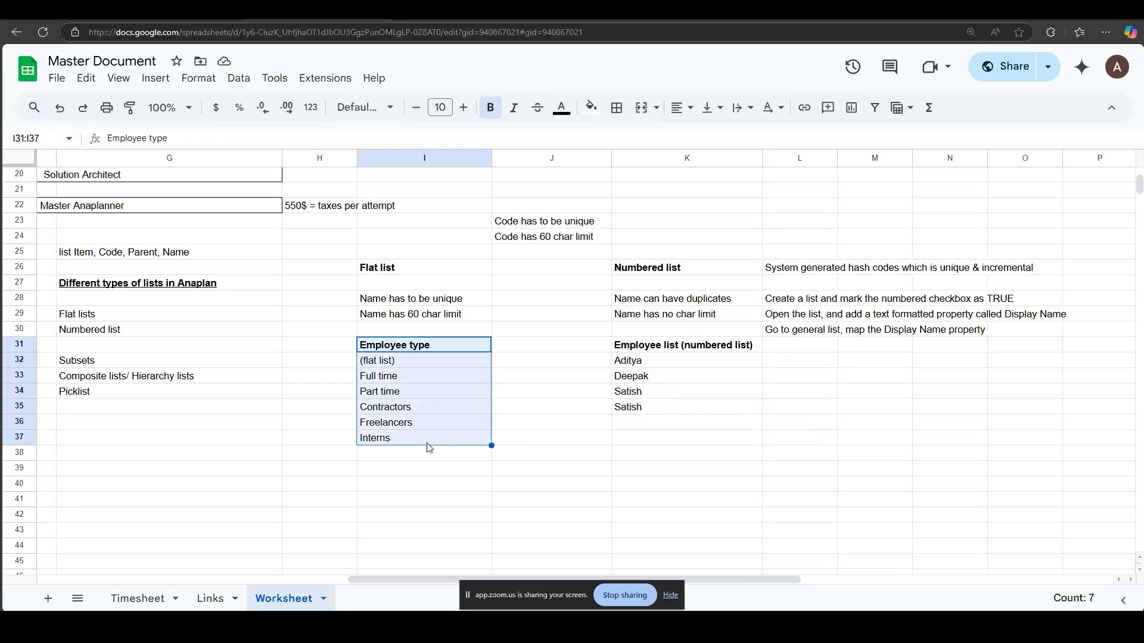
Move the text "(flat list)" from cell I32 into the heading above so it reads "Employee type (flat list)"
double_click(426, 363)
key(ctrl+a)
key(ctrl+x)
click(455, 345)
double_click(455, 344)
key(ctrl+v)
click(429, 345)
Move the employee types Full time through Interns up one row so the list starts in cell I32
click(423, 377)
drag(421, 379, 413, 434)
key(ctrl+c)
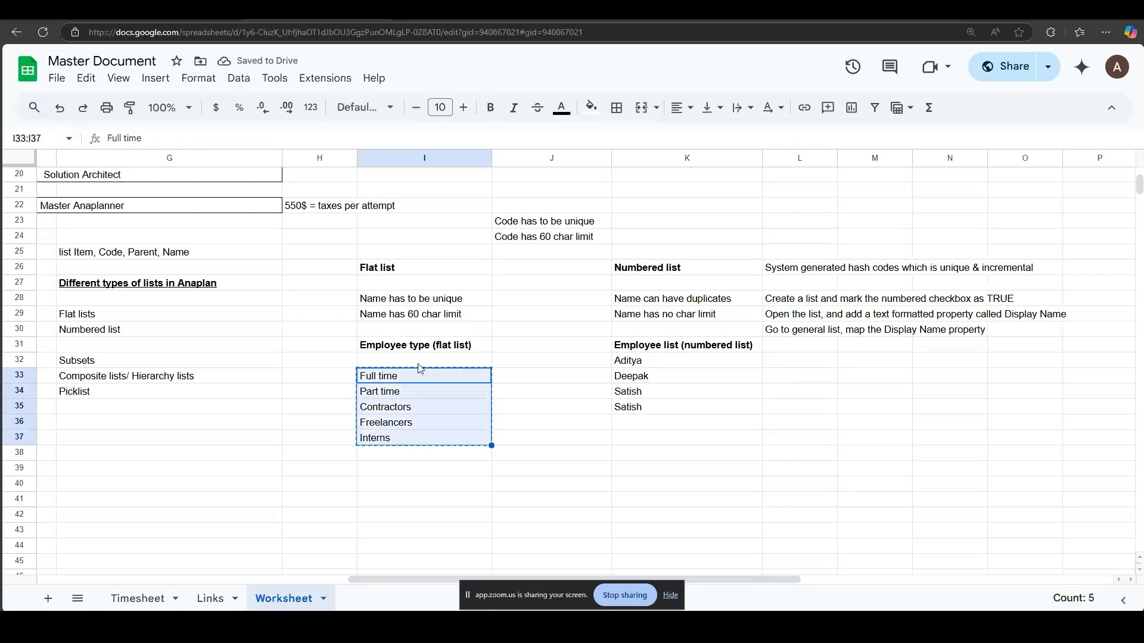
click(419, 363)
key(ctrl+v)
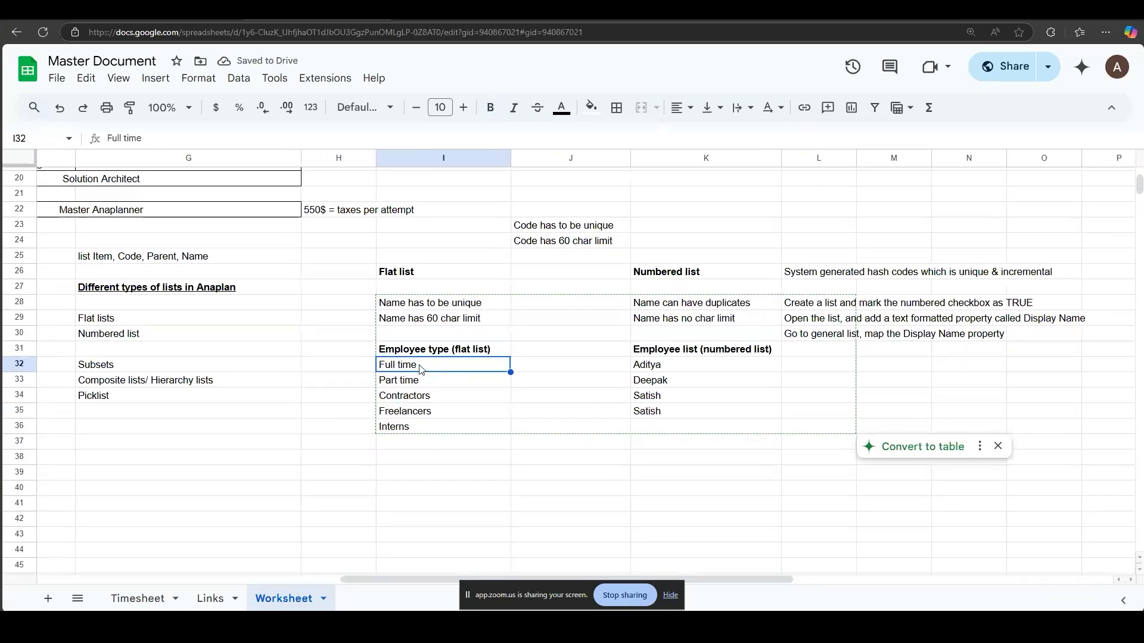
scroll(421, 369, down, 1)
scroll(421, 370, left, 1)
scroll(421, 370, down, 1)
scroll(420, 370, left, 1)
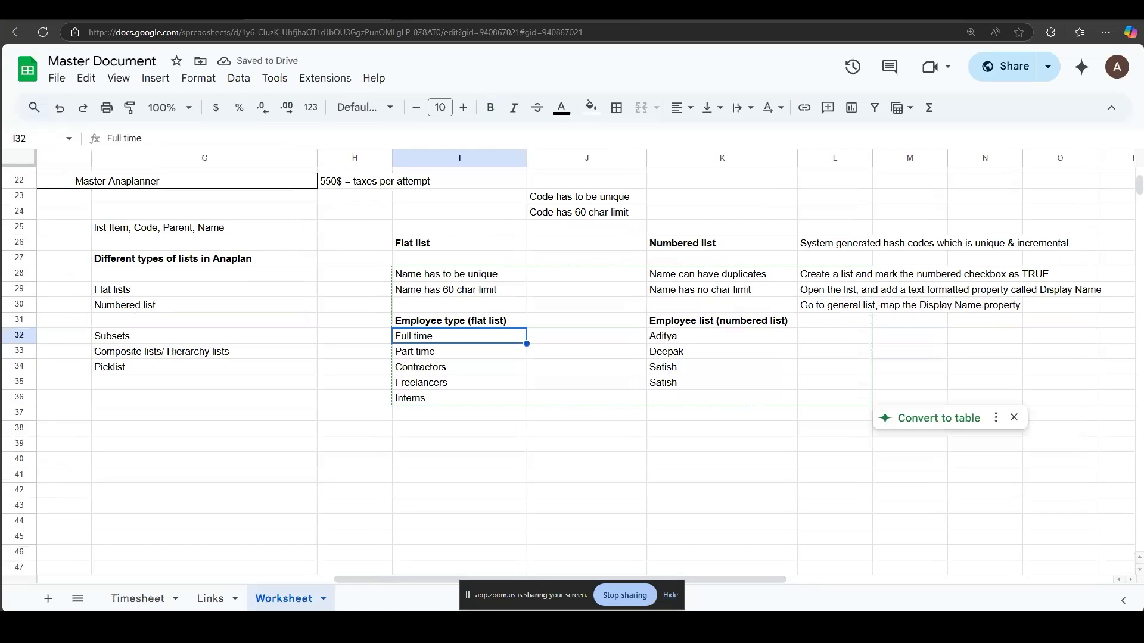
Switch to the Anaplan model, open its general lists and select the Customers list
key(ctrl+Tab)
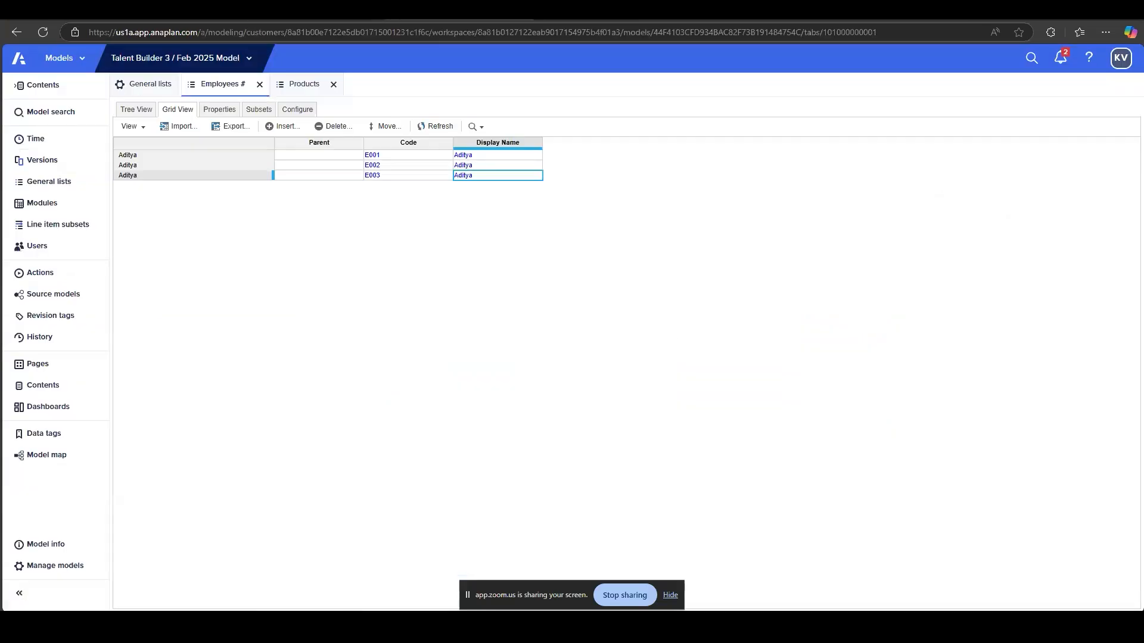
click(160, 88)
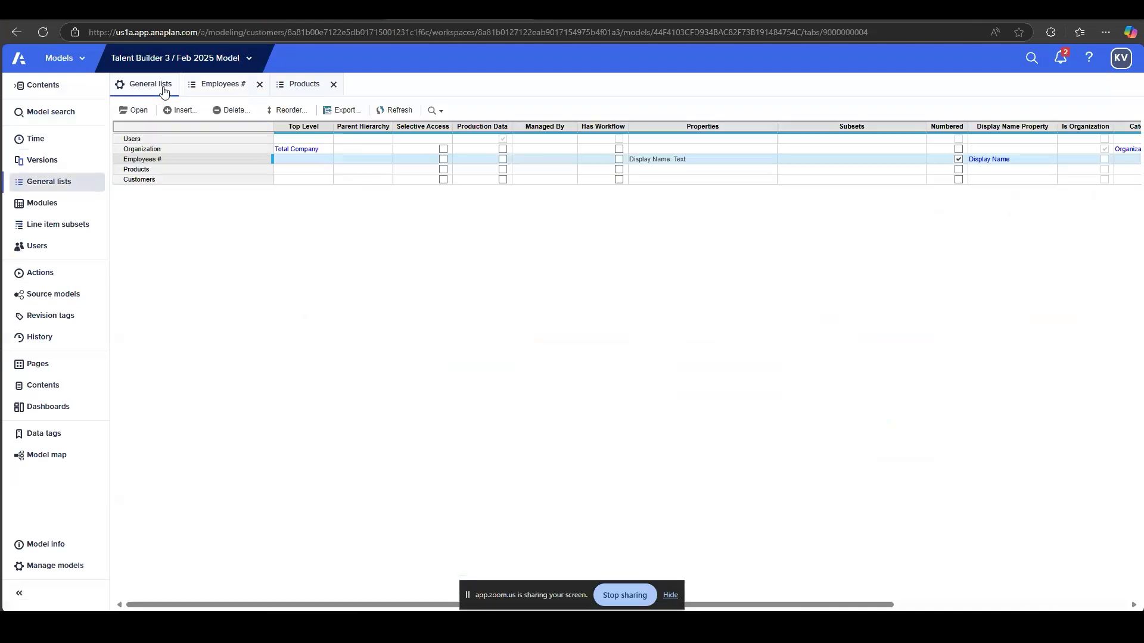
click(160, 179)
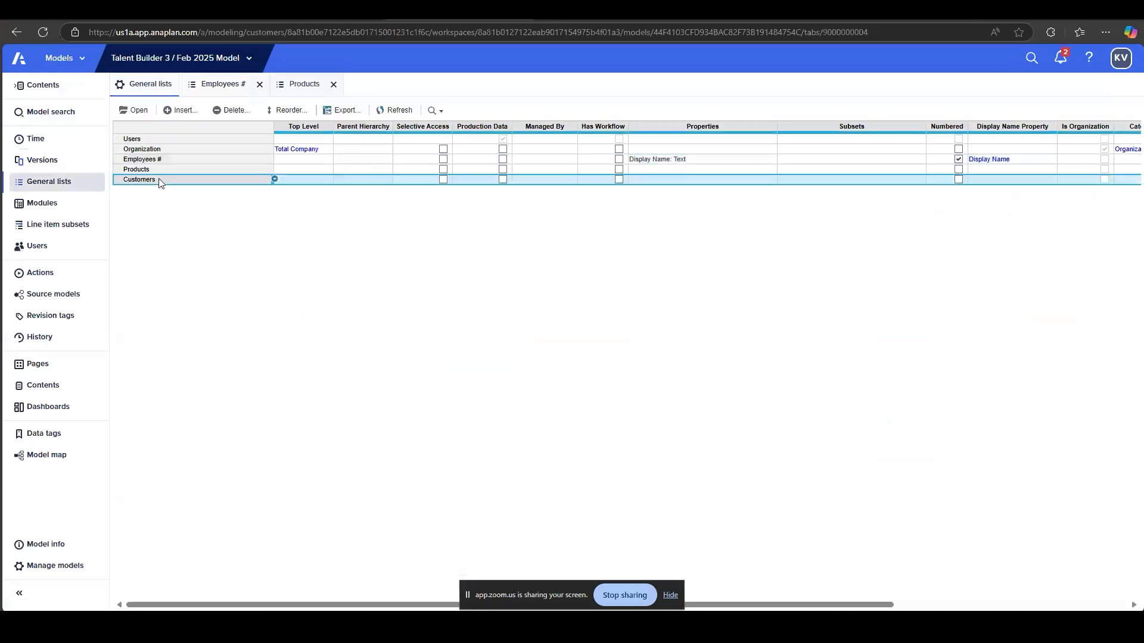
Insert three general lists named Dept L1, Dept L2 and Dept L3 at the end
click(177, 109)
text(Dept I1)
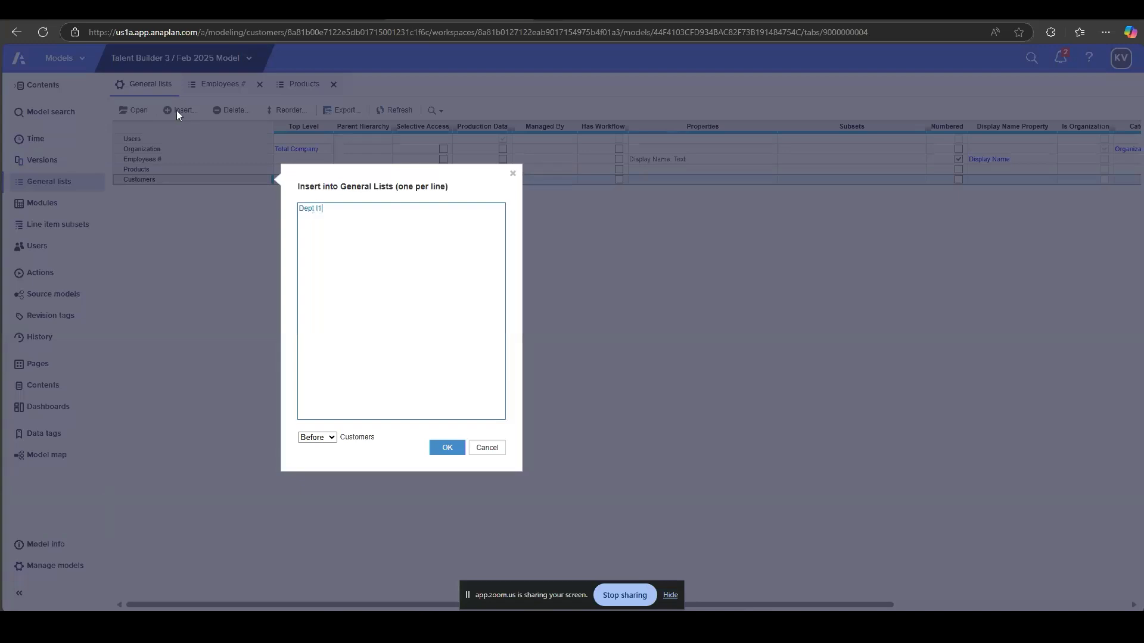
key(BackSpace)
key(BackSpace)
text(L1)
key(Return)
text(Dept L2)
key(Return)
text(Dept L3)
click(332, 438)
click(324, 496)
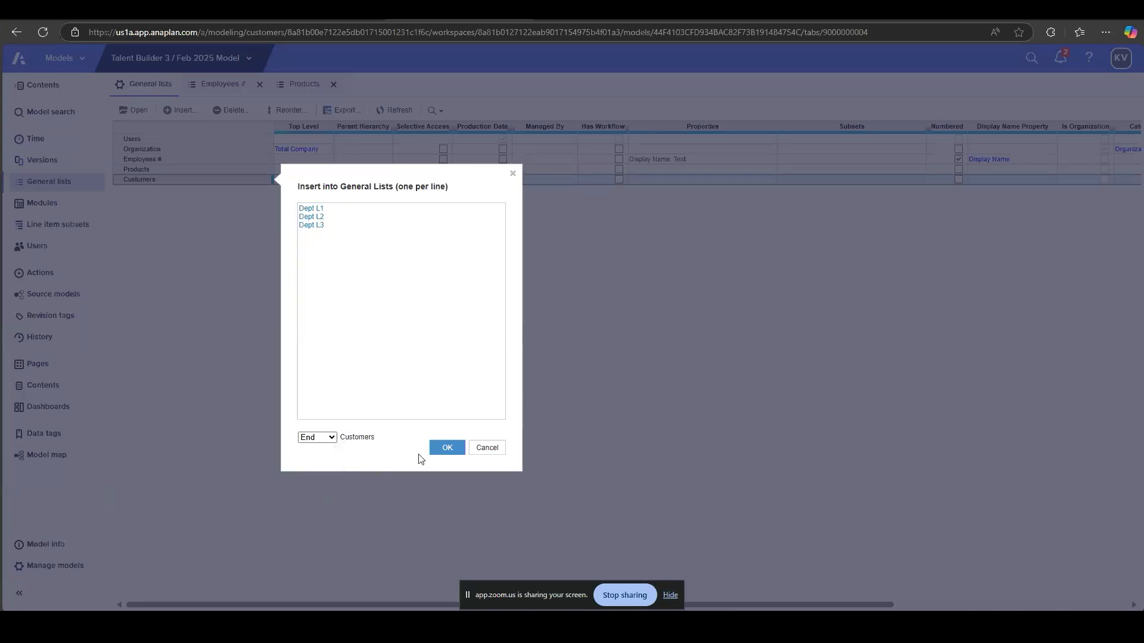
click(441, 447)
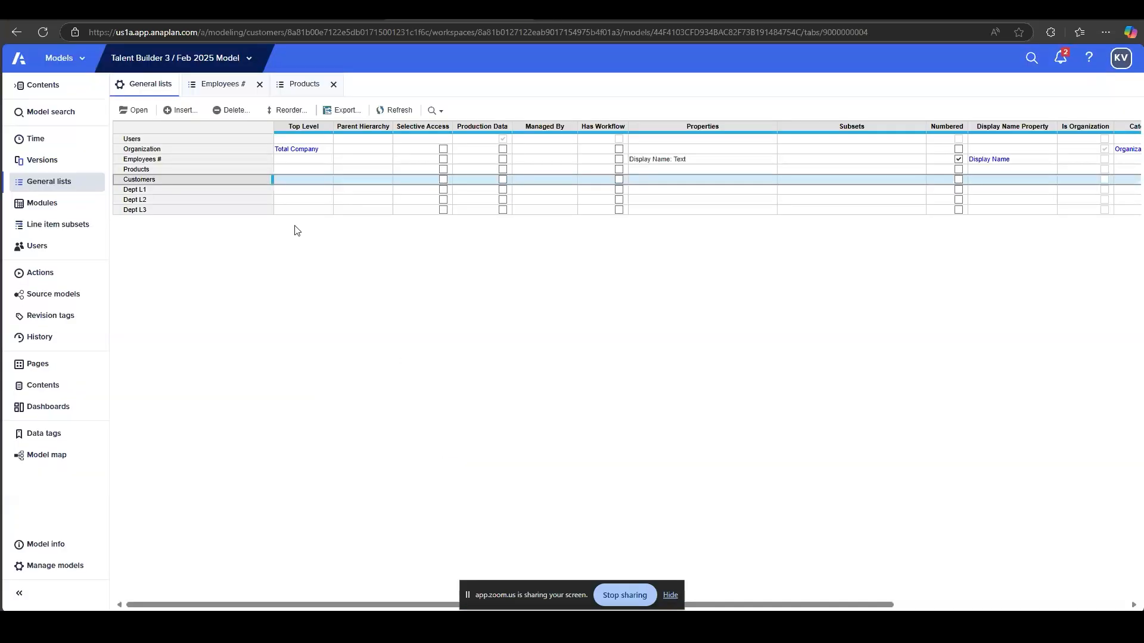
Set the Top Level of the Dept L1 list to "Total Dept"
drag(191, 191, 187, 213)
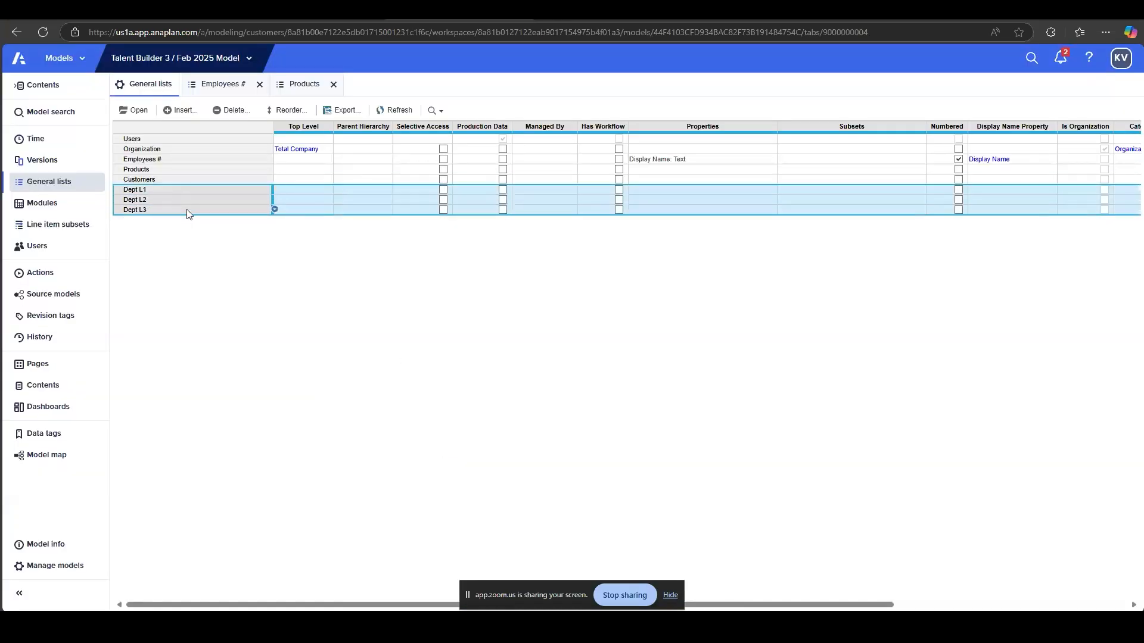
click(149, 189)
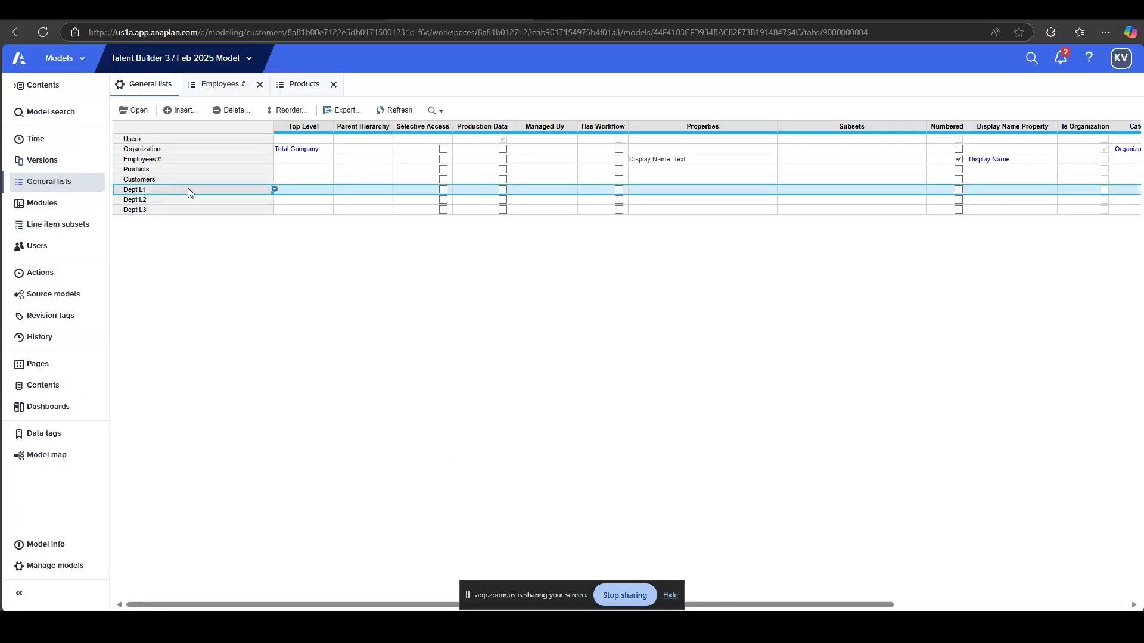
click(287, 192)
text(Total)
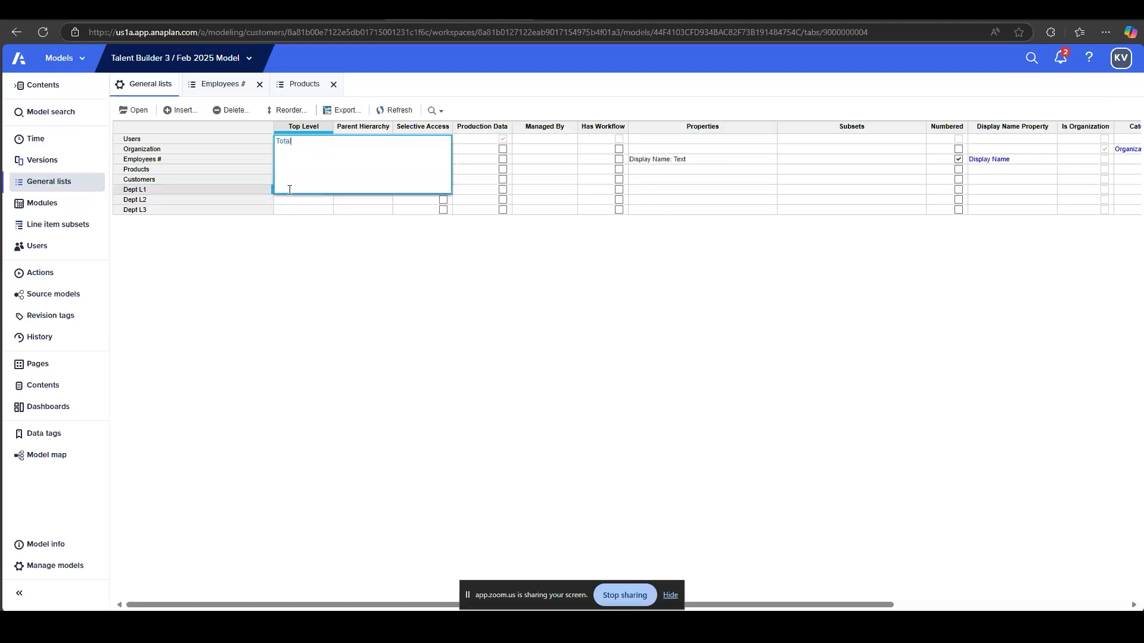
text( Dept)
key(Return)
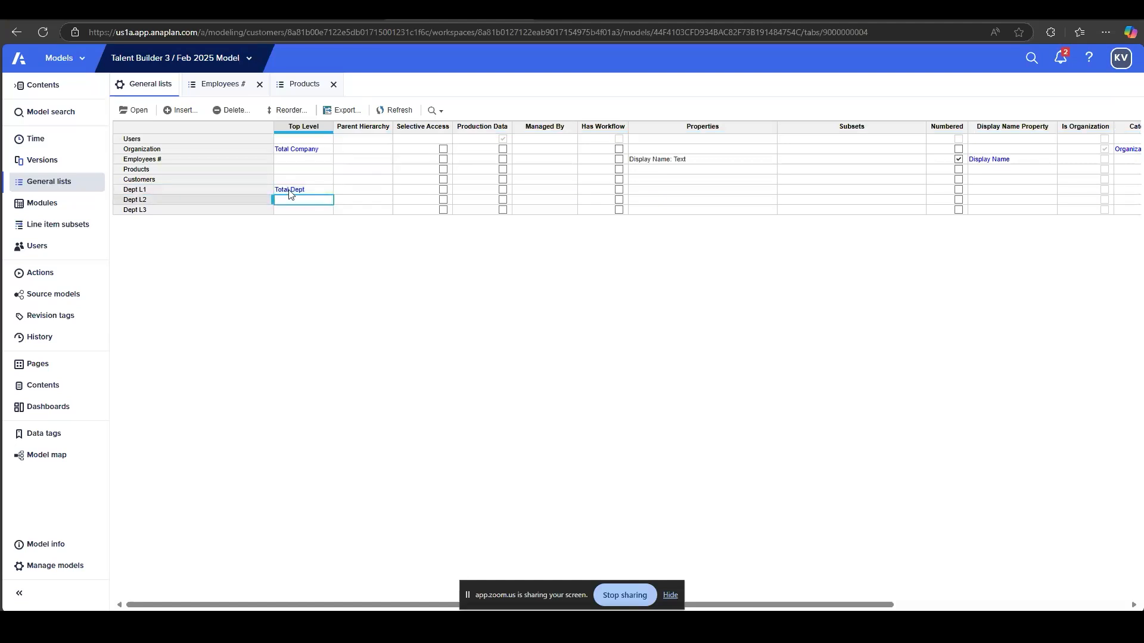
click(303, 127)
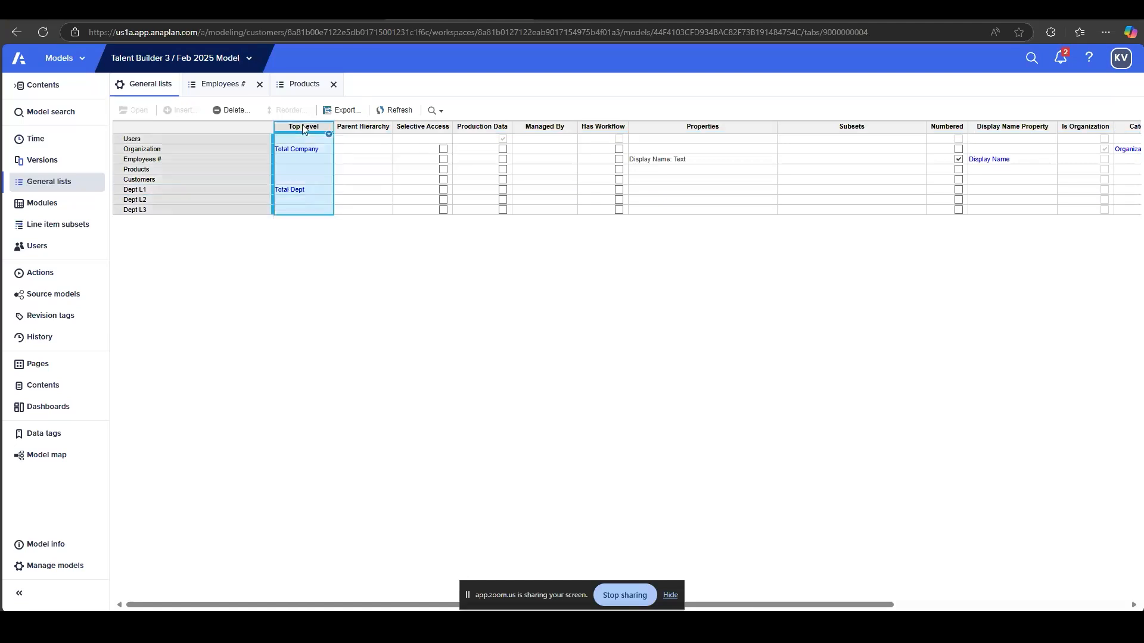
click(150, 212)
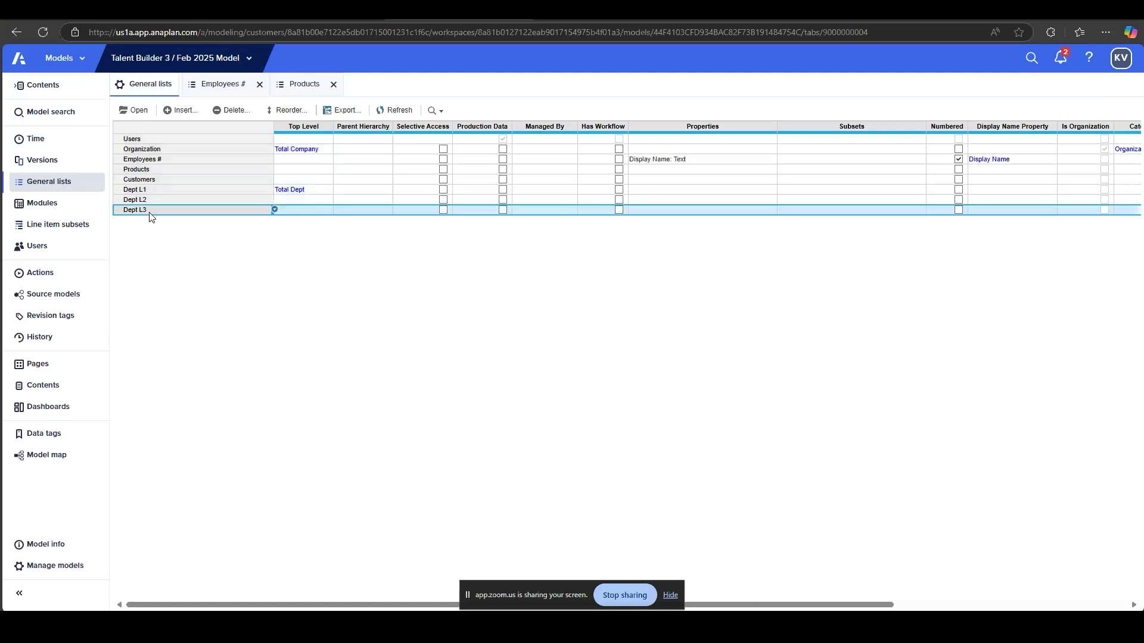
click(380, 130)
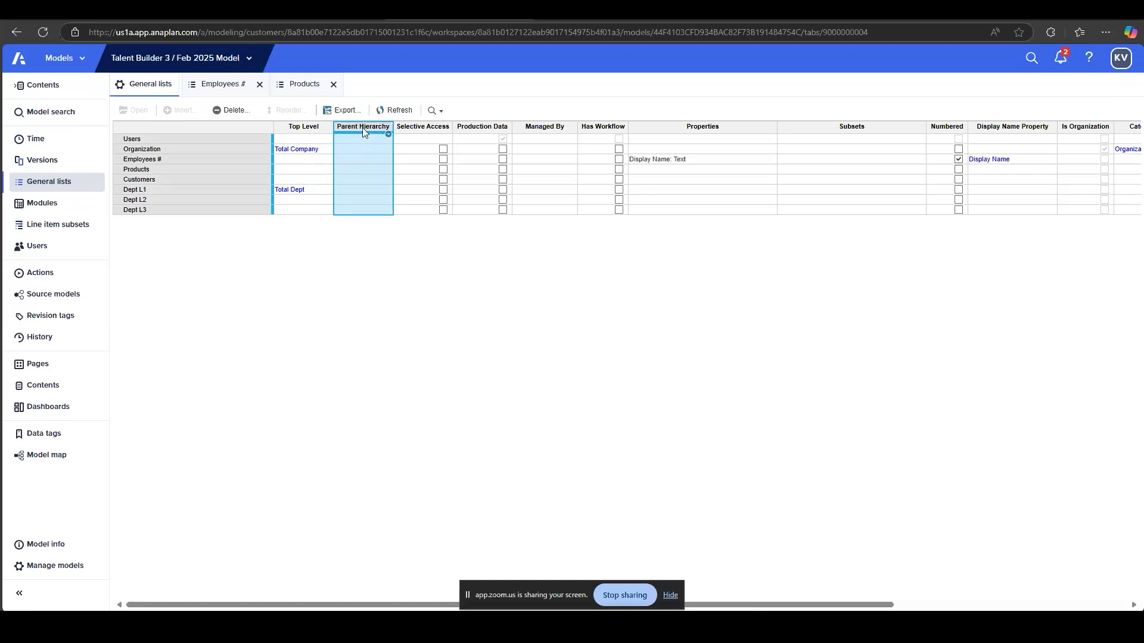
click(216, 218)
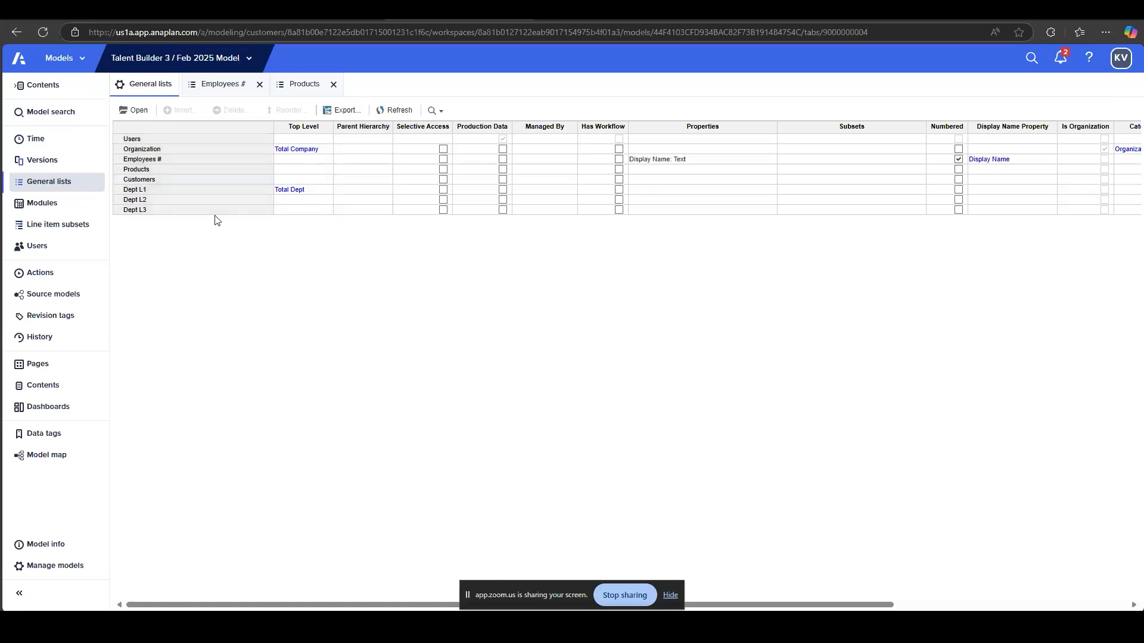
Set the Parent Hierarchy of Dept L3 to Dept L2 and that of Dept L2 to Dept L1
click(219, 211)
click(388, 210)
click(387, 210)
click(361, 323)
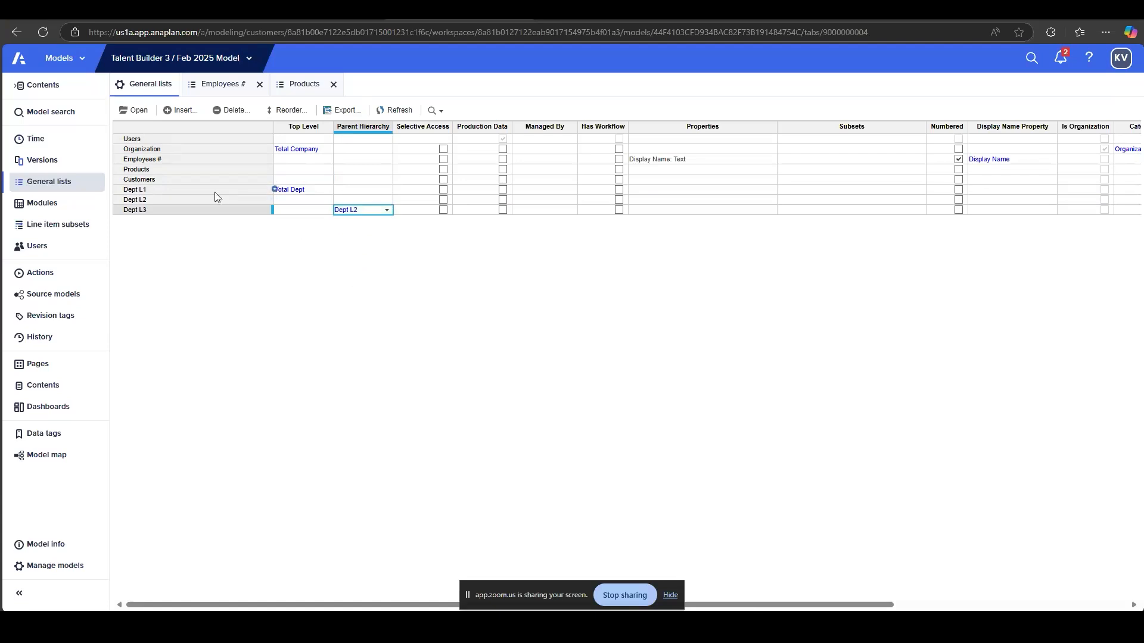
click(206, 202)
click(387, 201)
click(387, 201)
click(365, 292)
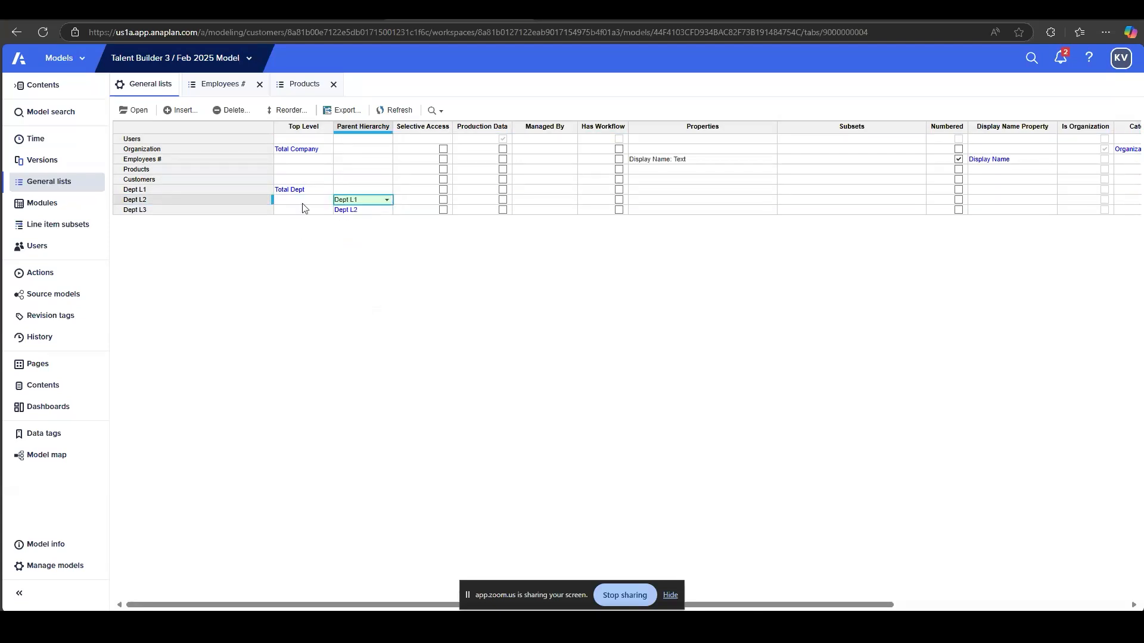
click(150, 191)
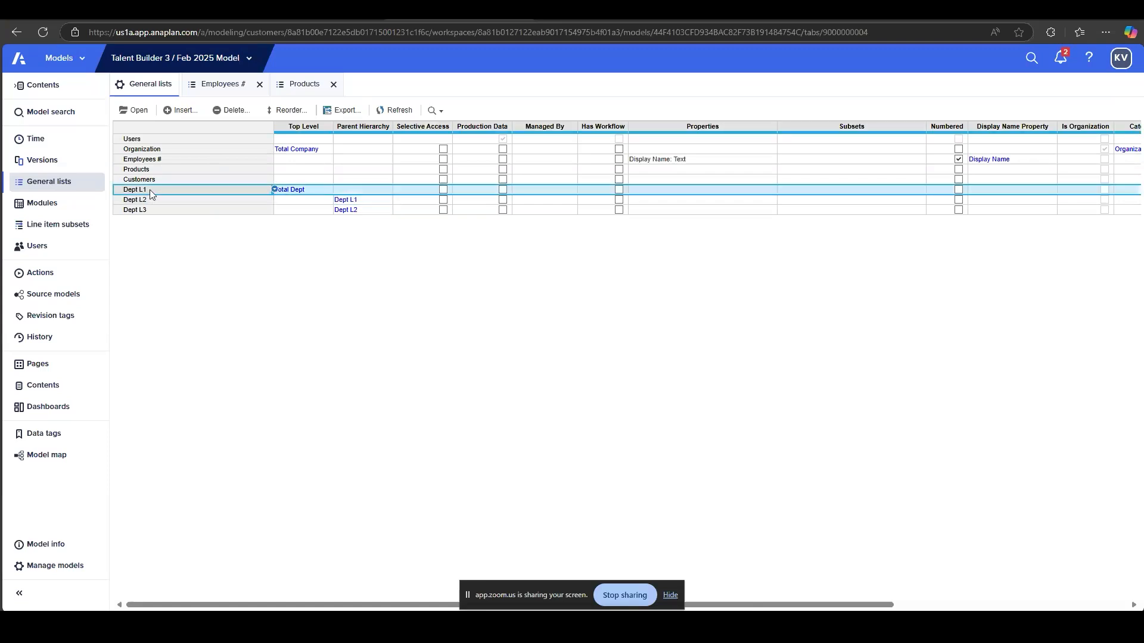
click(143, 201)
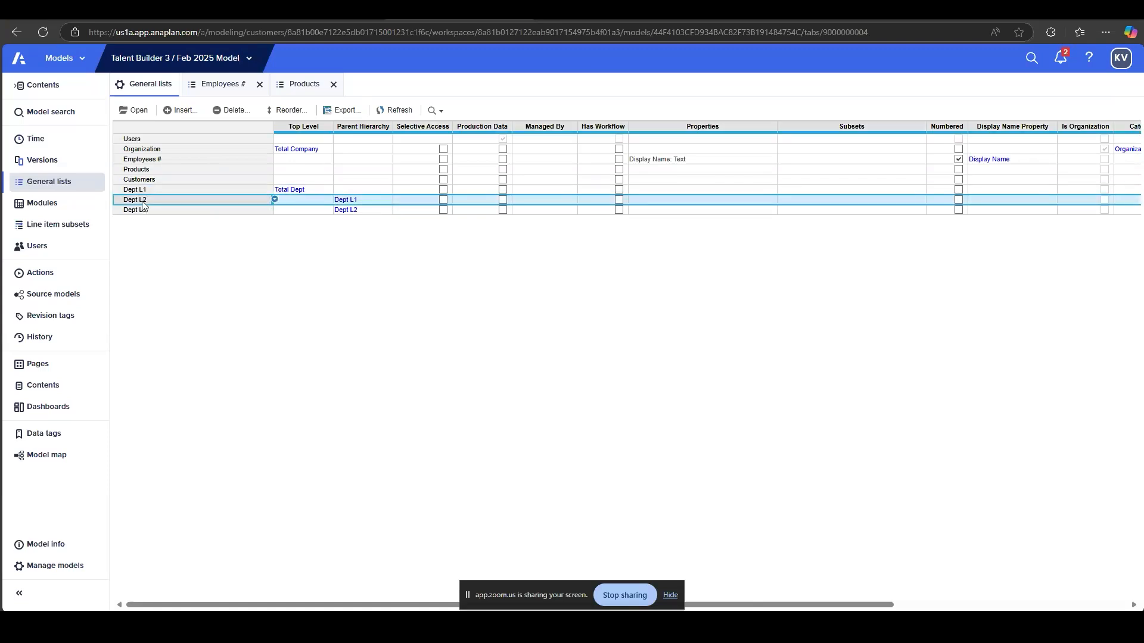
click(143, 212)
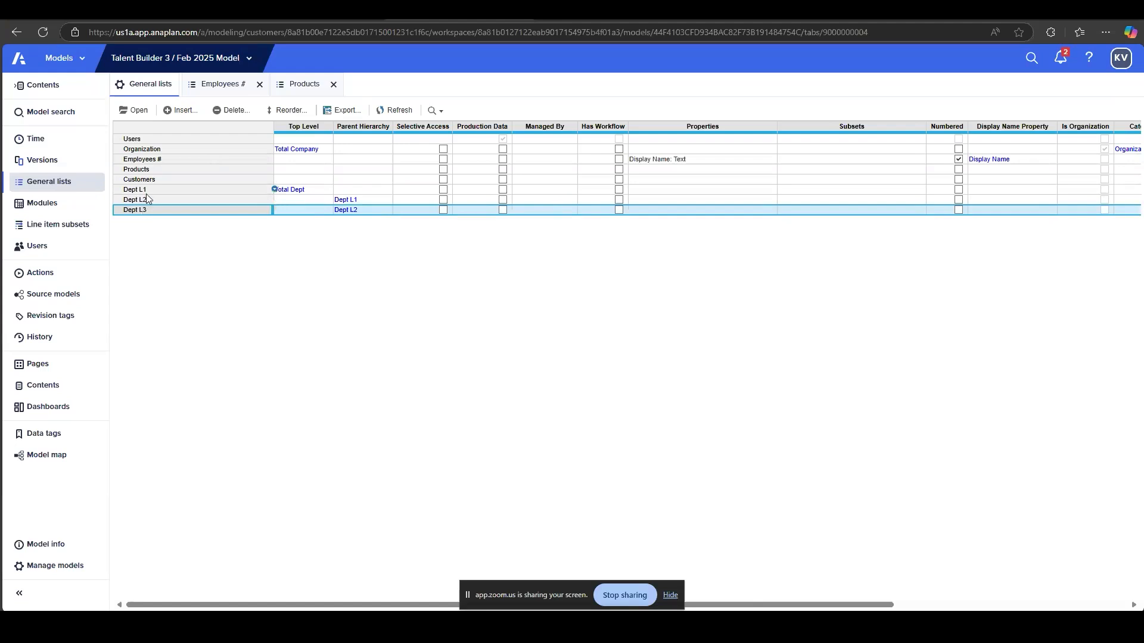
Insert a separator list named "--- Dept Hierarchy ---" before Dept L1
click(145, 191)
click(199, 110)
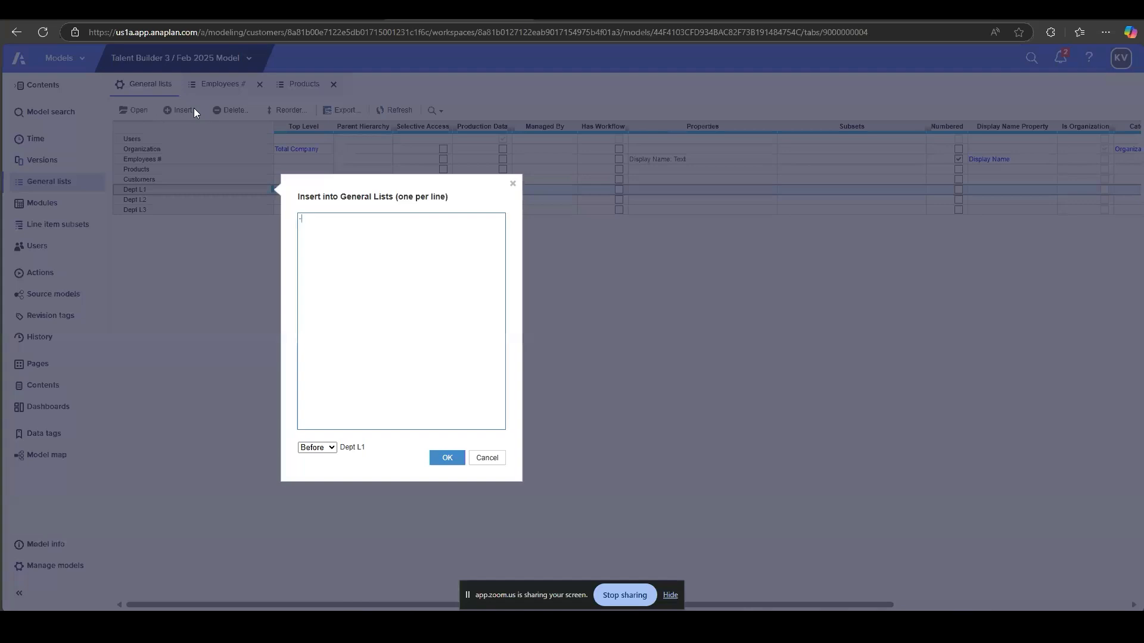
text(--- Dept Hisrarc)
key(BackSpace)
key(BackSpace)
key(BackSpace)
text(erarchy ---)
click(451, 459)
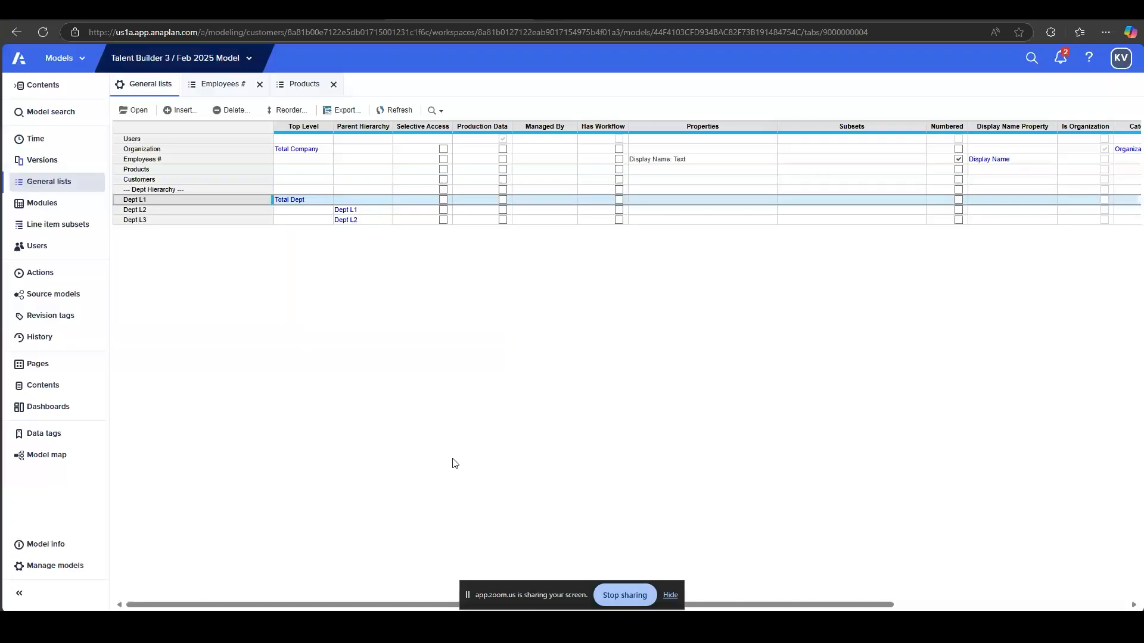
Open the Dept L1, Dept L2 and Dept L3 lists and start inserting items under Total Dept in the Dept L1 grid view
drag(223, 202, 209, 221)
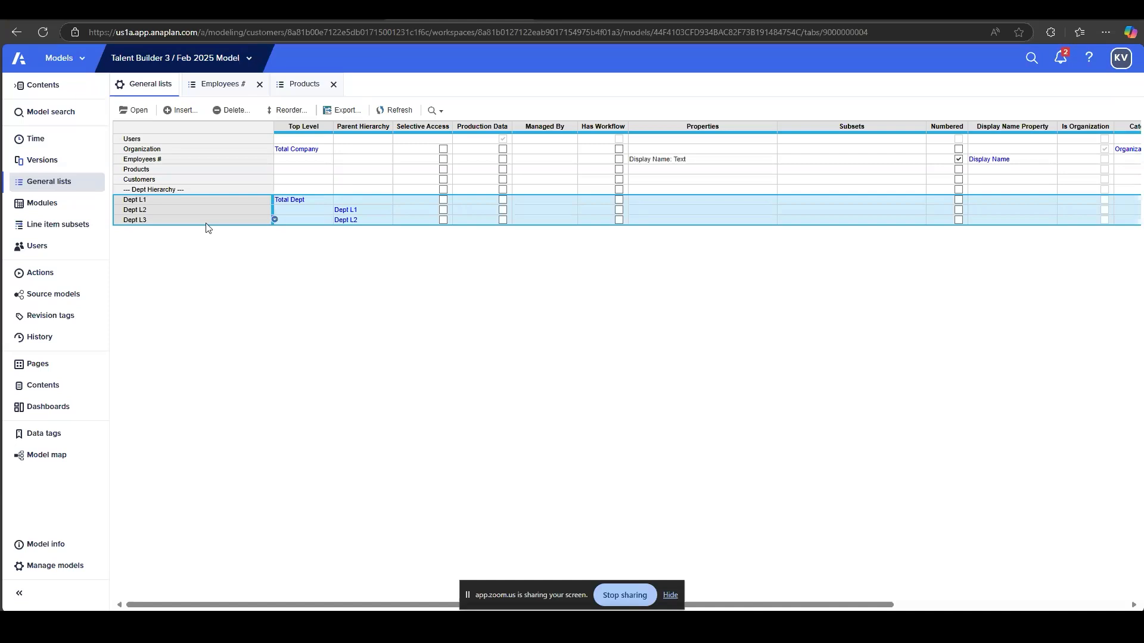
click(131, 110)
click(181, 109)
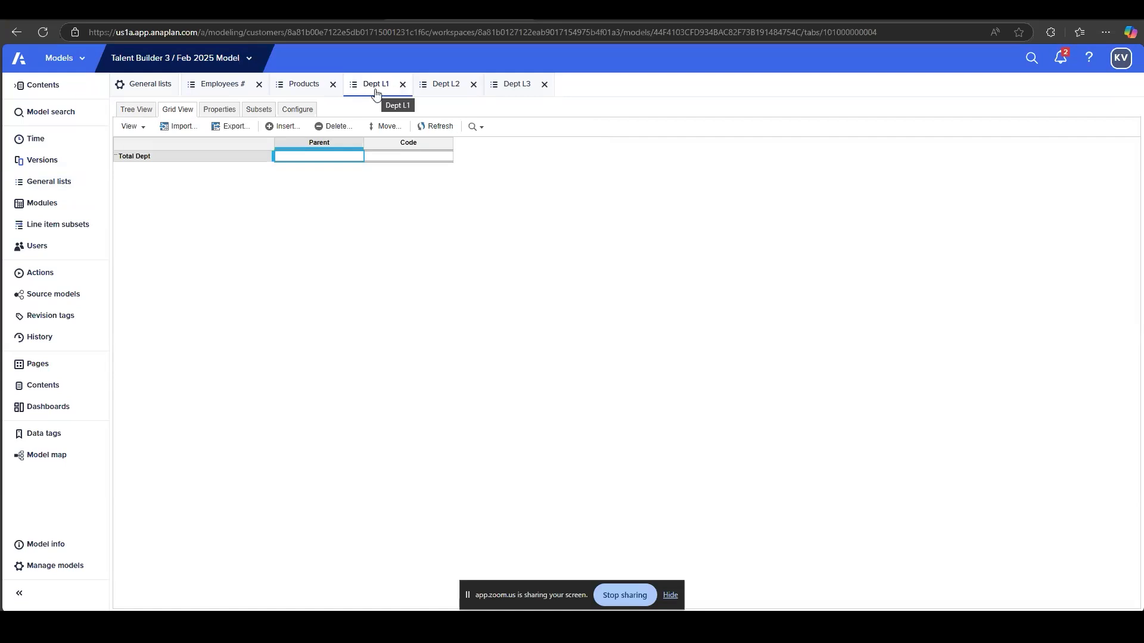
click(177, 158)
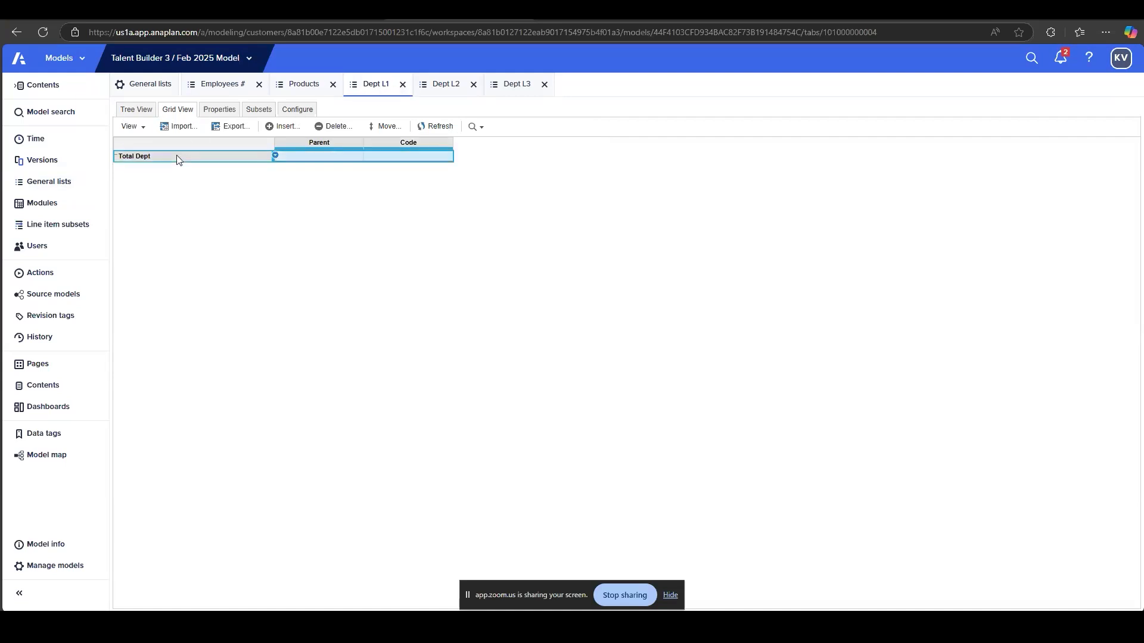
click(283, 126)
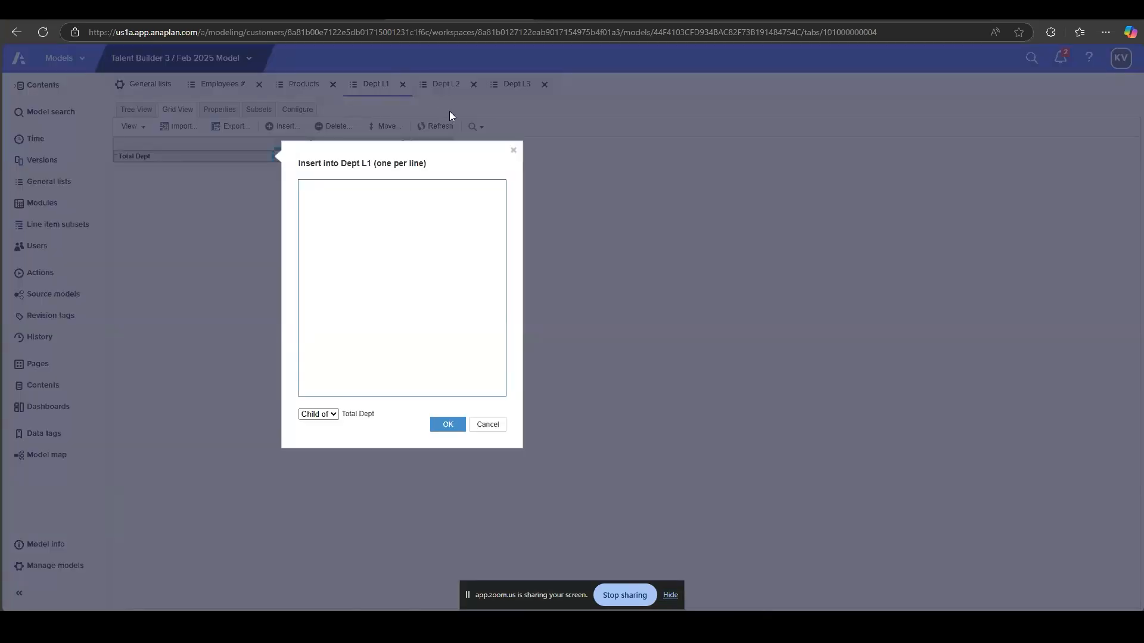
text(Fina)
key(BackSpace)
key(BackSpace)
text(APAC)
text( FINANCE )
text(EMEA F)
text(INANCE )
text(APAC )
text(HOSP)
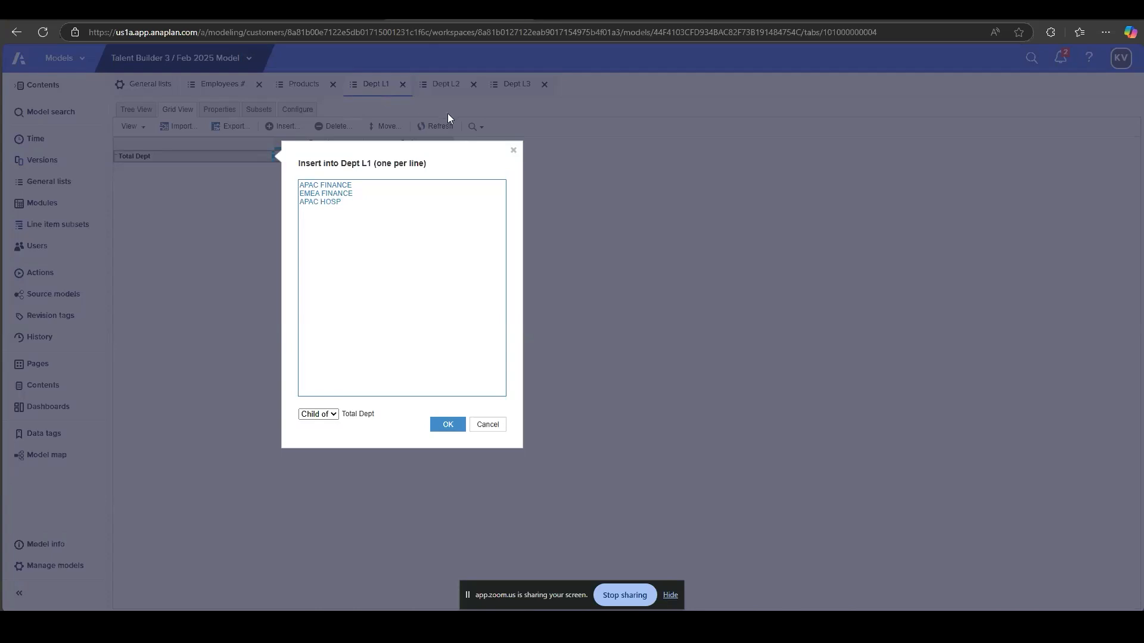
double_click(307, 201)
key(ctrl+c)
double_click(308, 194)
key(ctrl+v)
text(AC)
double_click(327, 194)
text(RET)
key(ctrl+a)
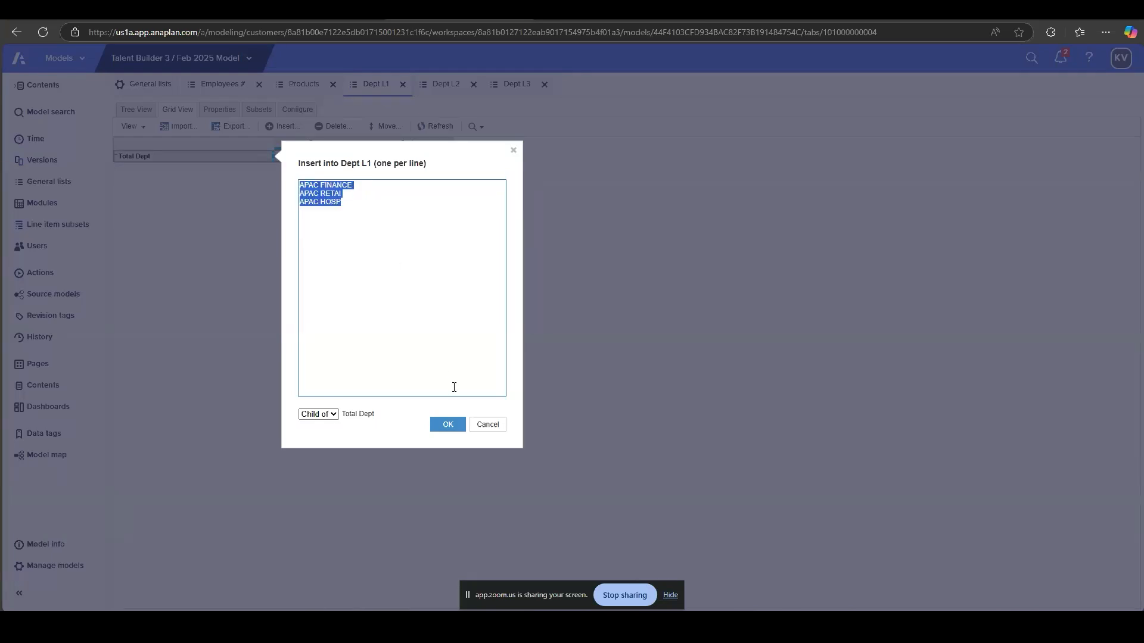
key(BackSpace)
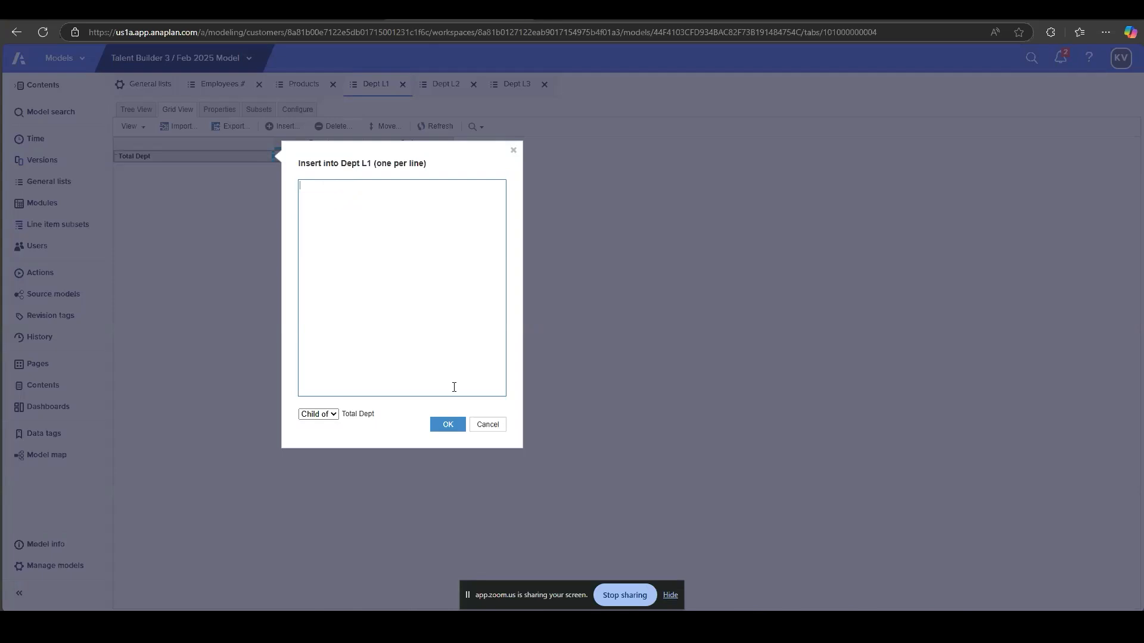
Insert APAC and EMEA as children of Total Dept in Dept L1 and switch to the Dept L2 list
text(APAC)
key(Return)
text(EMEA)
click(448, 425)
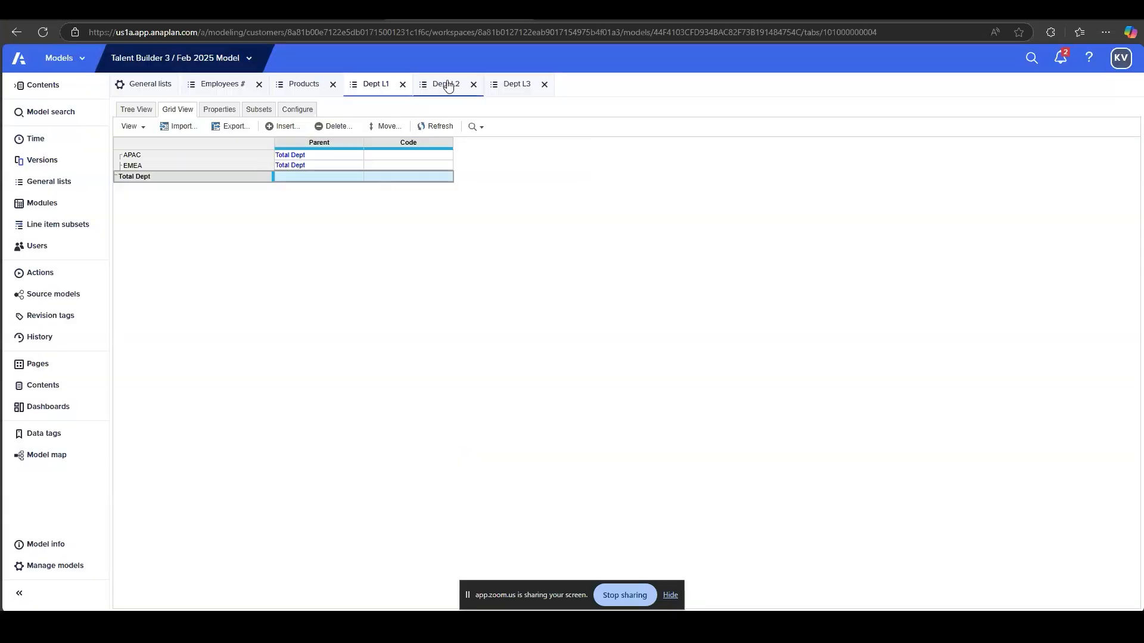
click(448, 85)
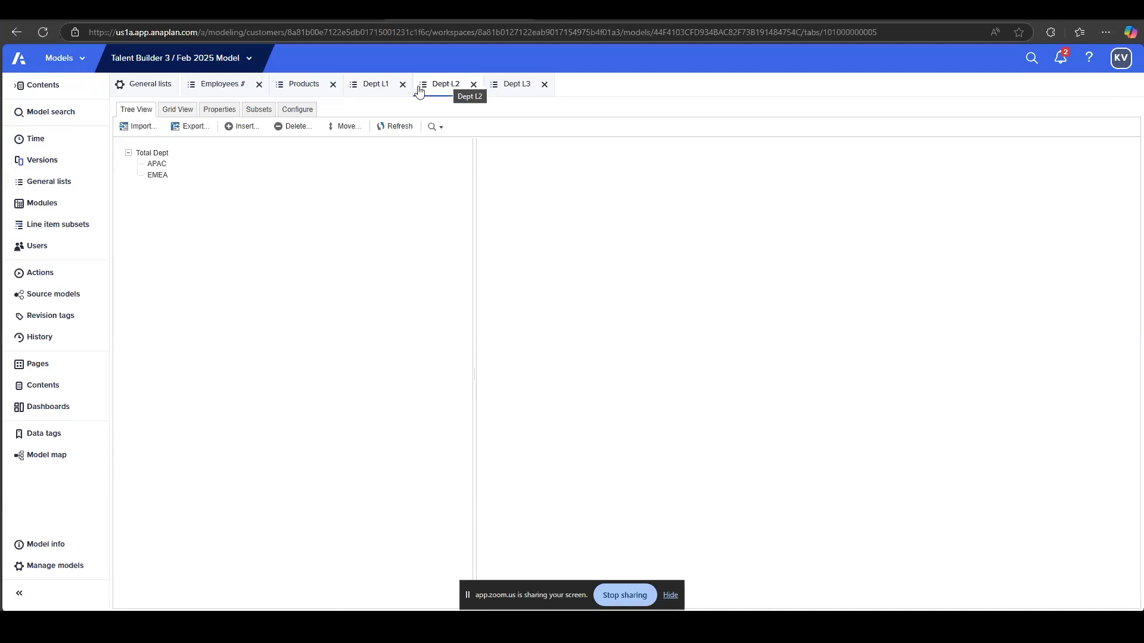
Insert APAC FINANCE, APAC RETAIL and APAC HOSP as children of APAC in the Dept L2 grid view
click(178, 110)
click(164, 159)
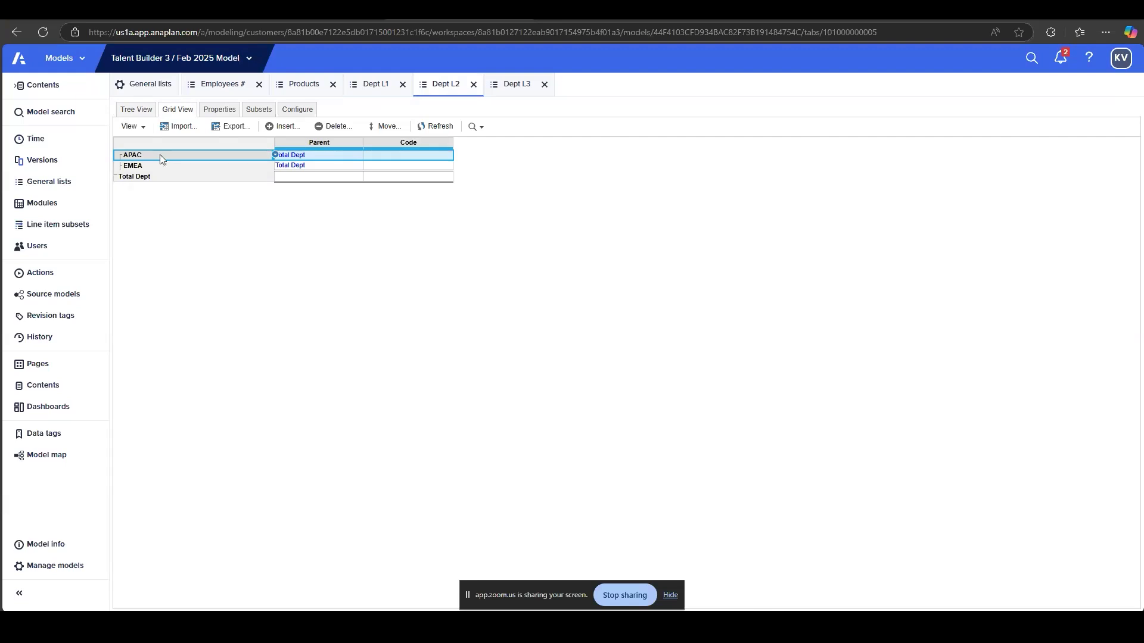
click(138, 166)
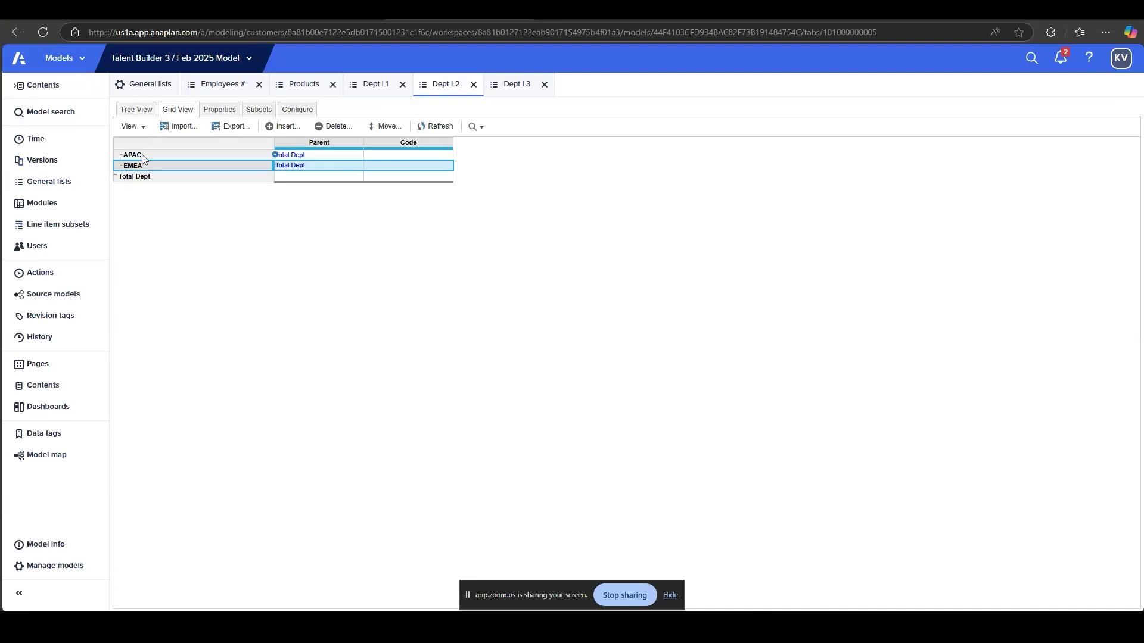
click(142, 156)
click(284, 126)
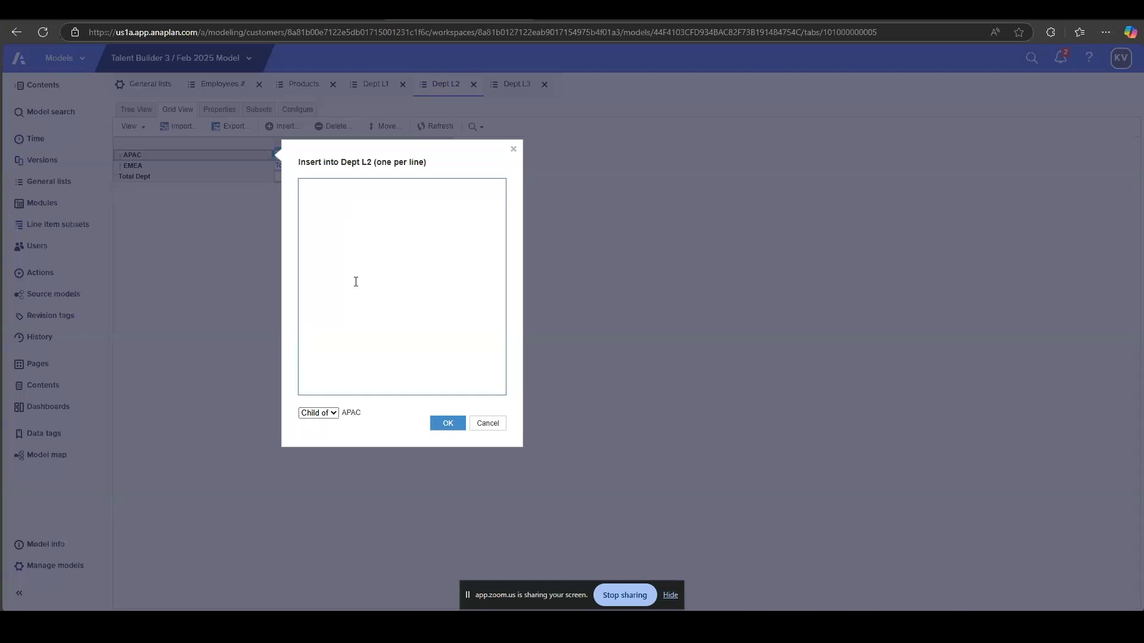
text(APAC HOSPAC:FINANCAPAC RETAILAPAC HOSP)
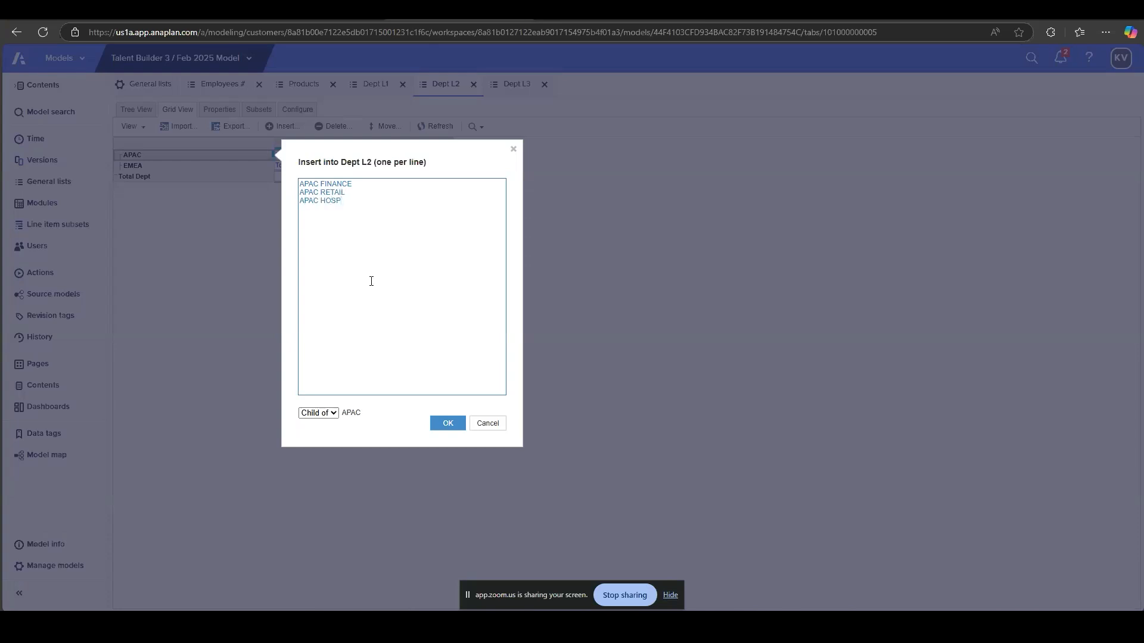
click(458, 423)
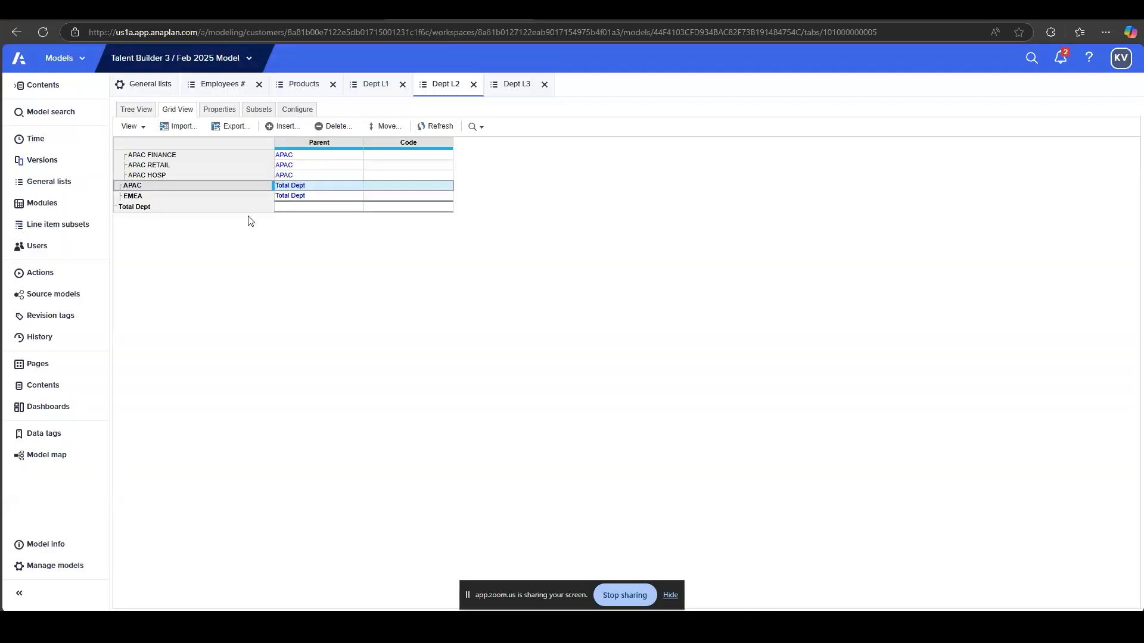
Insert EMEA FINANCE, EMEA RETAIL and EMEA HOSP as children of EMEA in Dept L2
click(183, 192)
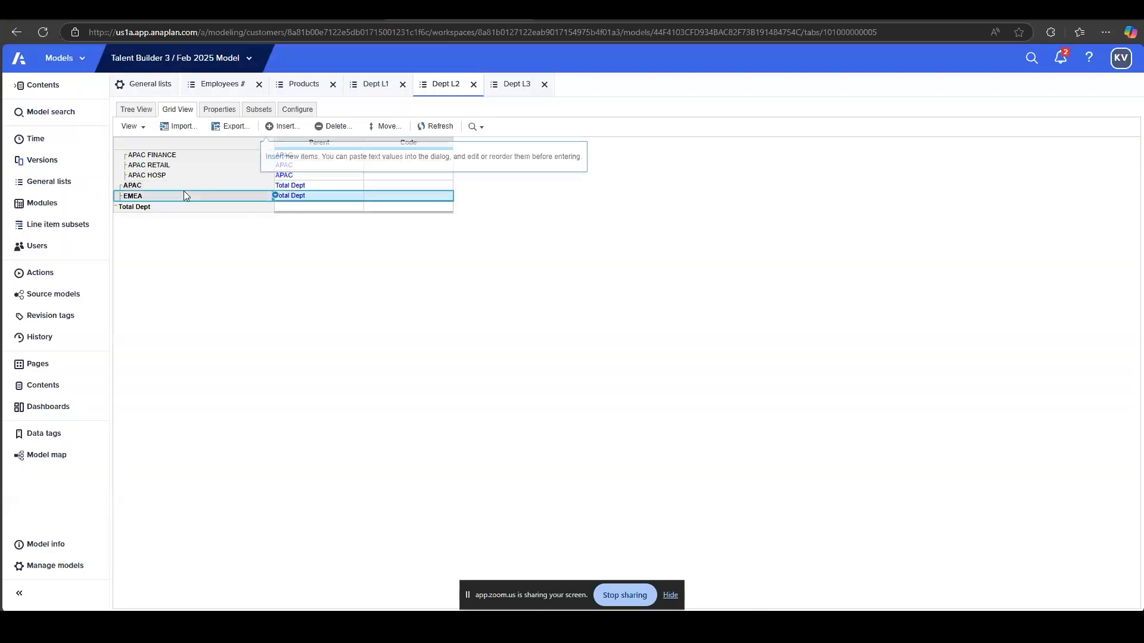
click(281, 124)
text(EMEA F)
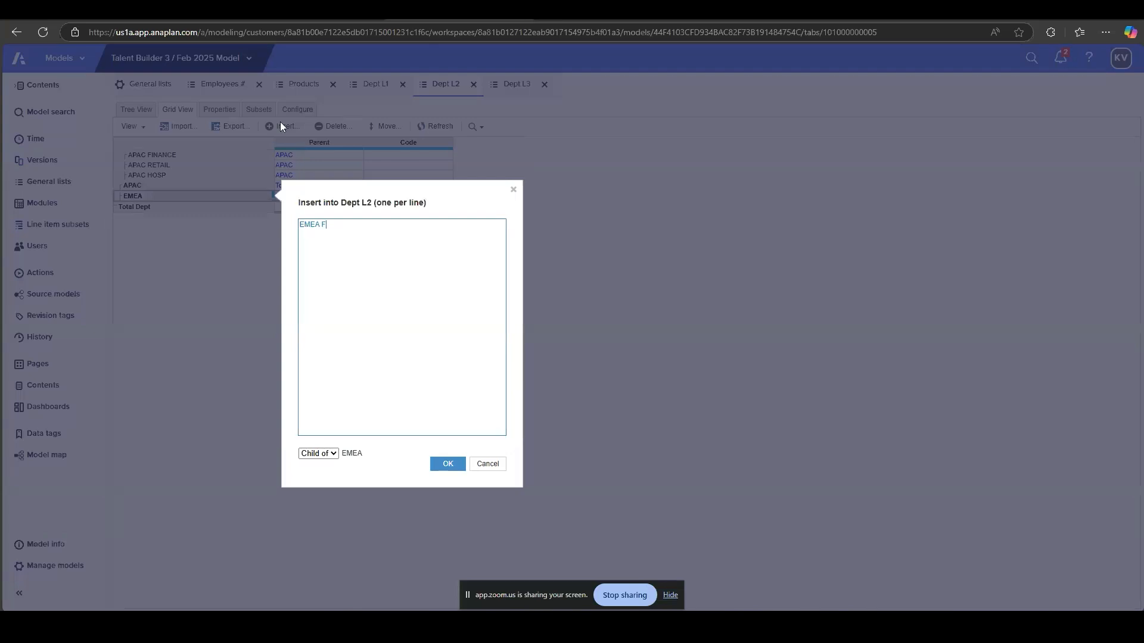
text(INANCE)
key(Return)
text(EMEA RETAIL)
key(Return)
text(EMEA HOSP)
click(449, 460)
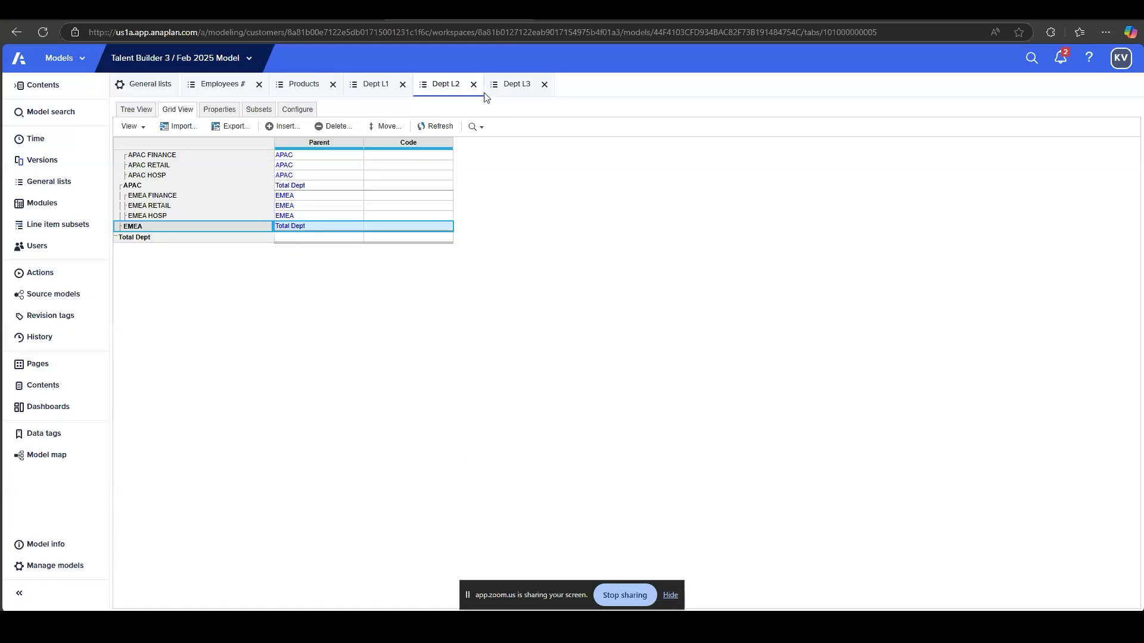
Insert APAC FINANCE INDIA as a child of APAC FINANCE in the Dept L3 grid view
click(516, 90)
click(174, 111)
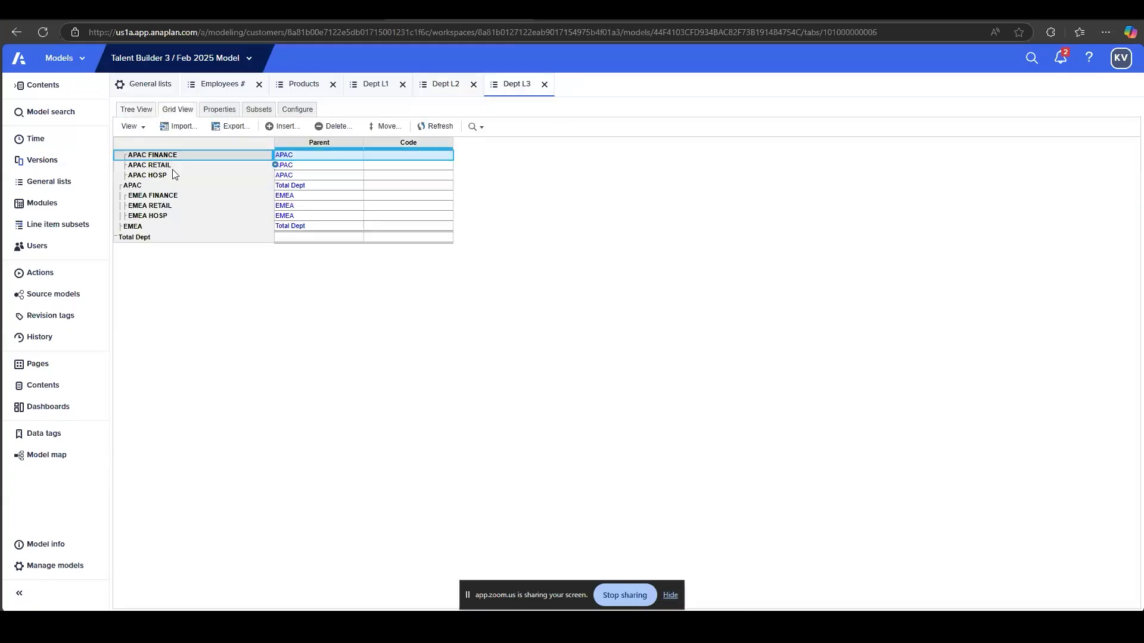
click(278, 126)
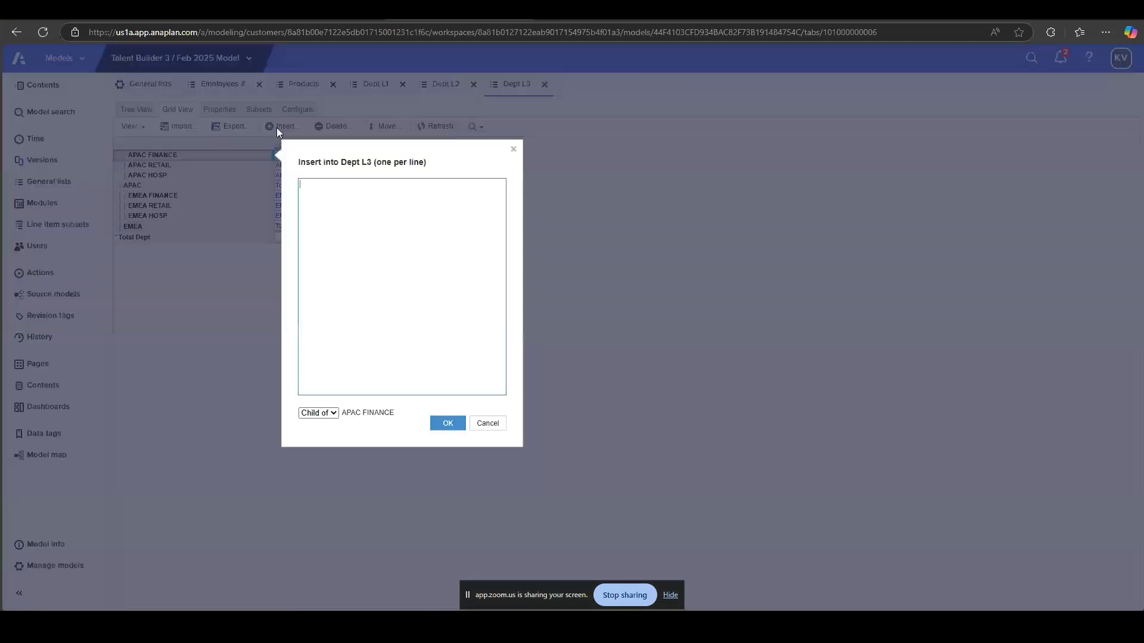
text(APAC F)
text(IA)
key(BackSpace)
text(NANA)
key(BackSpace)
text(CE INDIA)
key(Return)
text(APAC)
key(BackSpace)
key(BackSpace)
click(459, 422)
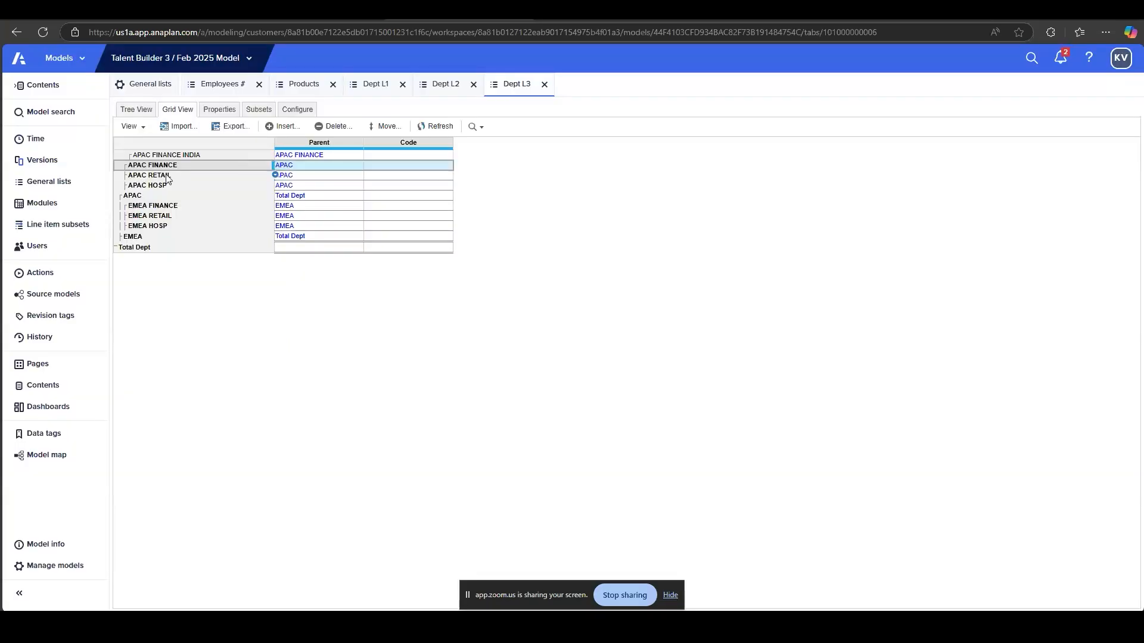
Insert APAC RETAIL INDIA as a child of APAC RETAIL in Dept L3
click(164, 176)
click(275, 126)
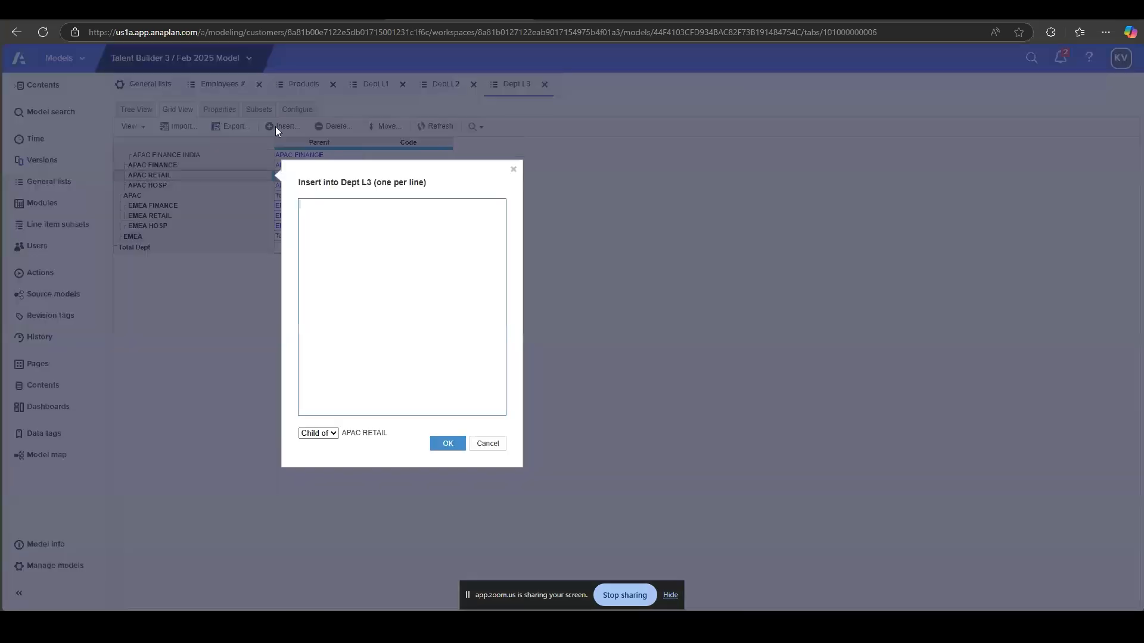
text(APAC FINANCE INDIA)
double_click(336, 204)
text(RETAIL)
click(448, 444)
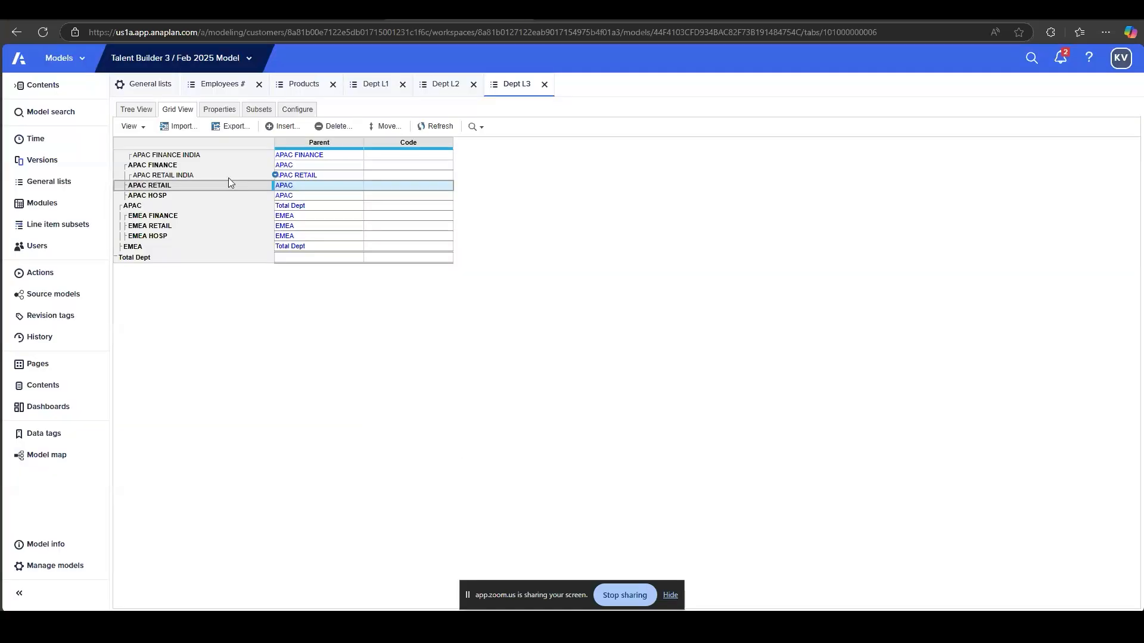
Insert APAC HOSP INDIA as a child of APAC HOSP in Dept L3
click(192, 195)
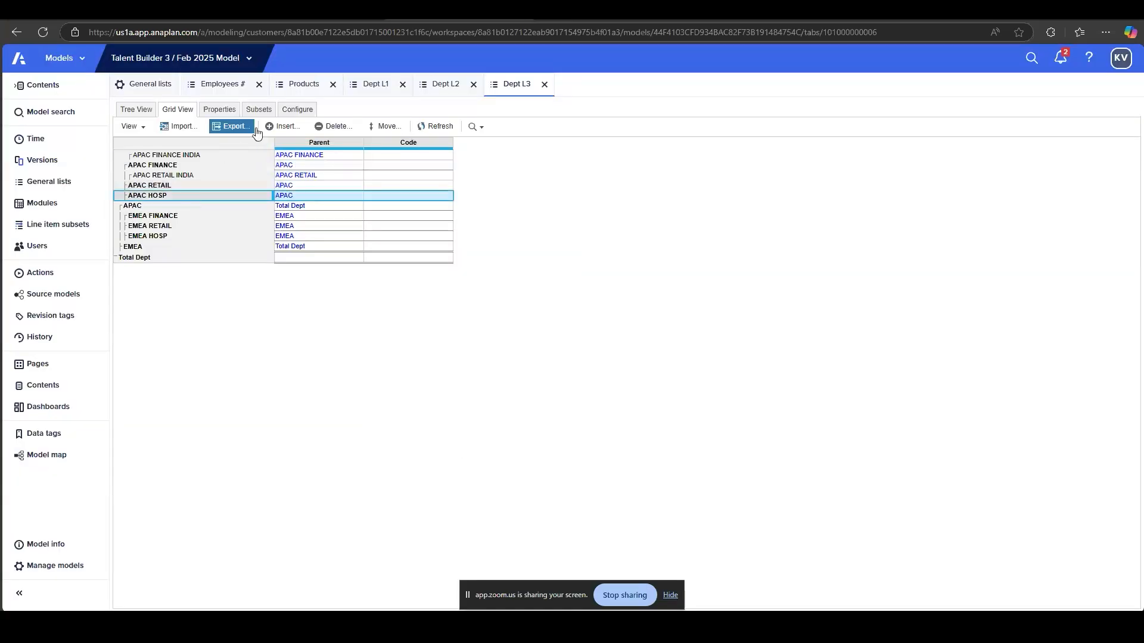
click(279, 127)
click(459, 235)
text(APA)
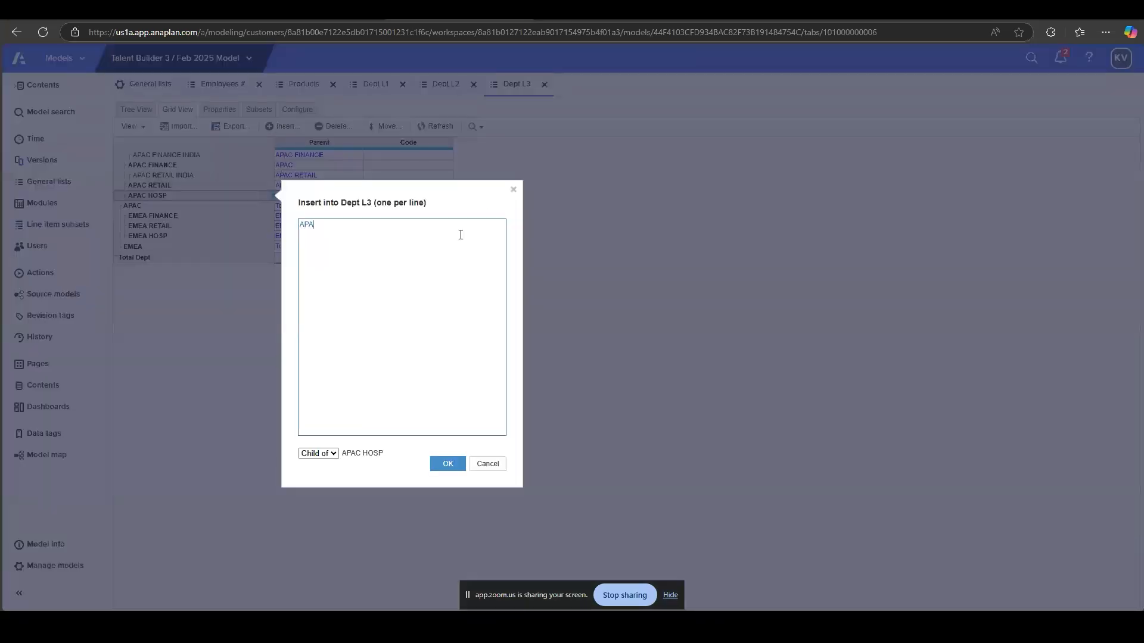
text(C HOSP INDIA)
click(449, 460)
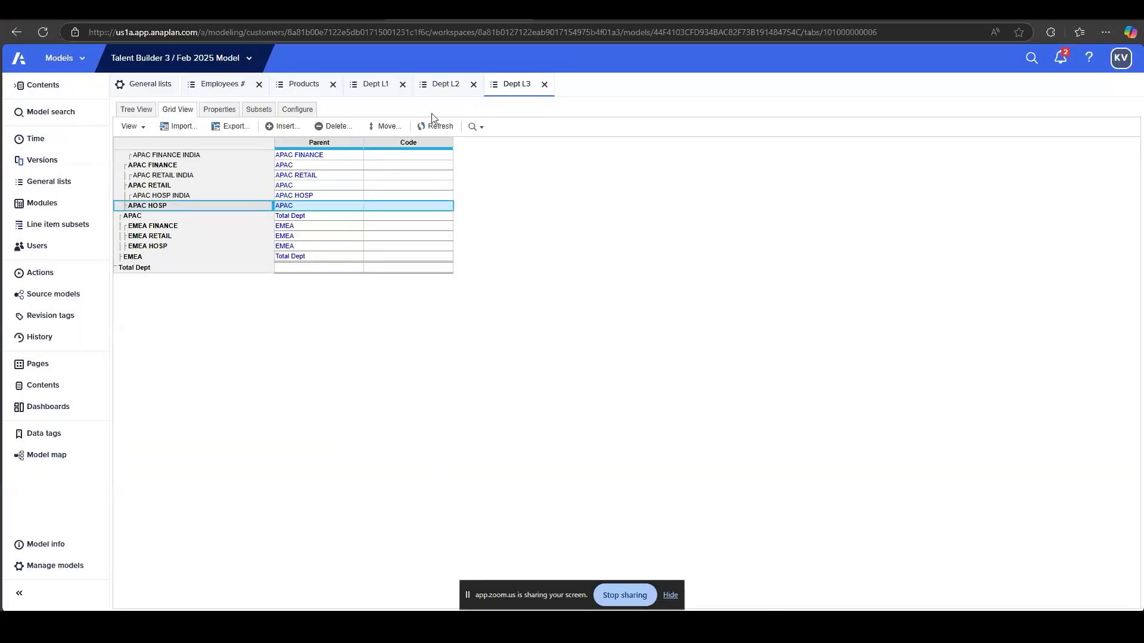
click(433, 205)
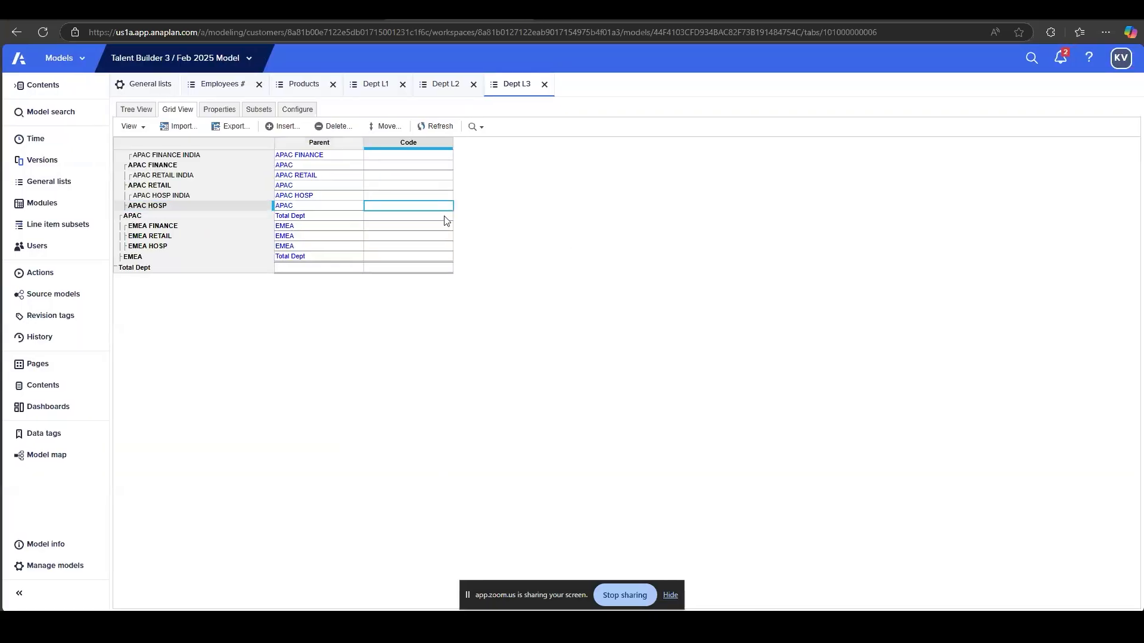
Compare the Dept L1, Dept L2 and Dept L3 lists and examine the APAC and EMEA branches in the Dept L3 tree view
click(372, 91)
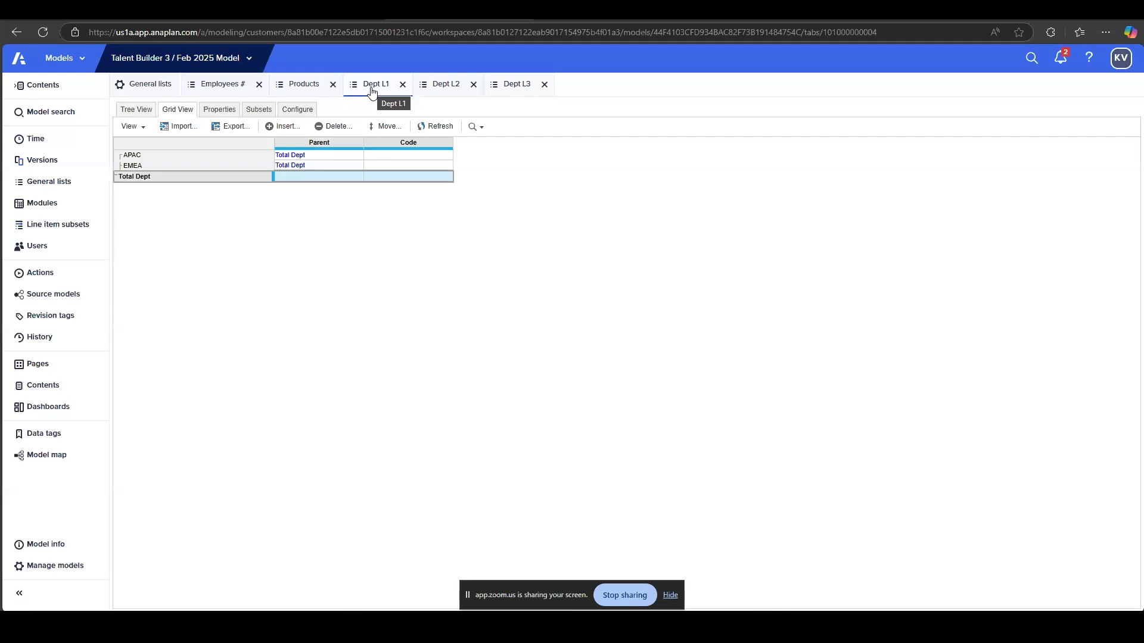
click(399, 162)
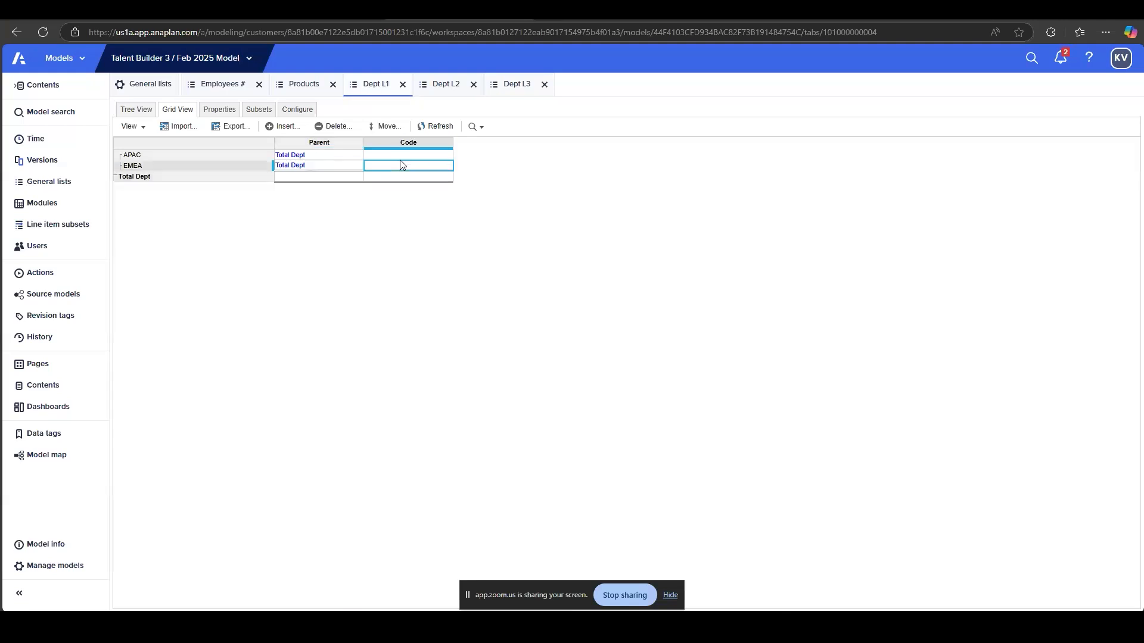
click(433, 91)
click(511, 87)
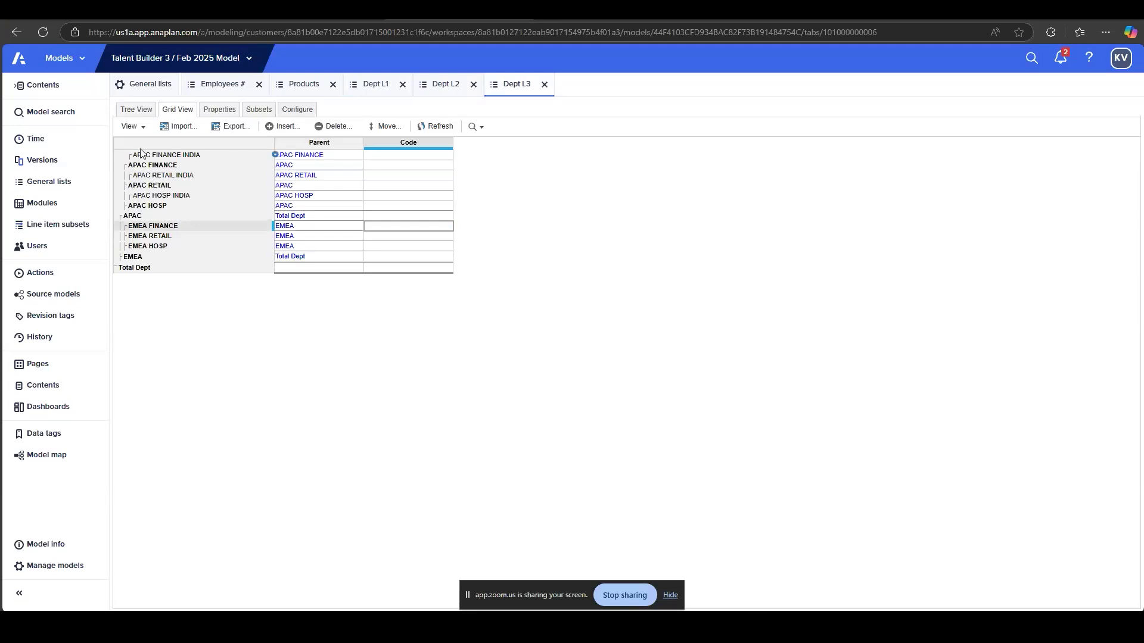
click(136, 112)
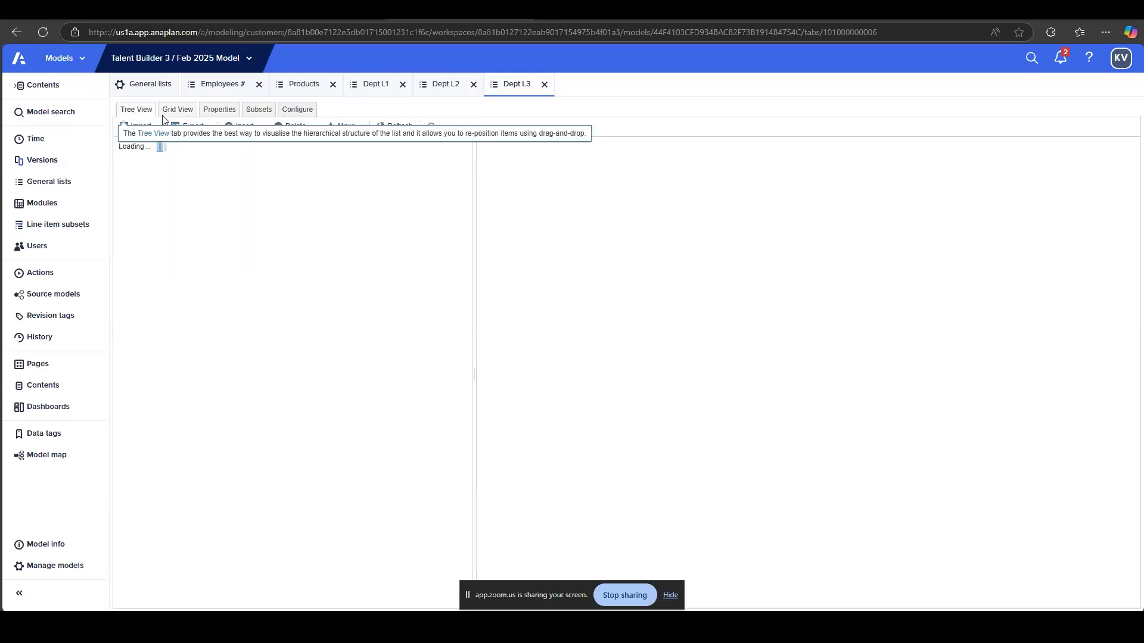
click(139, 163)
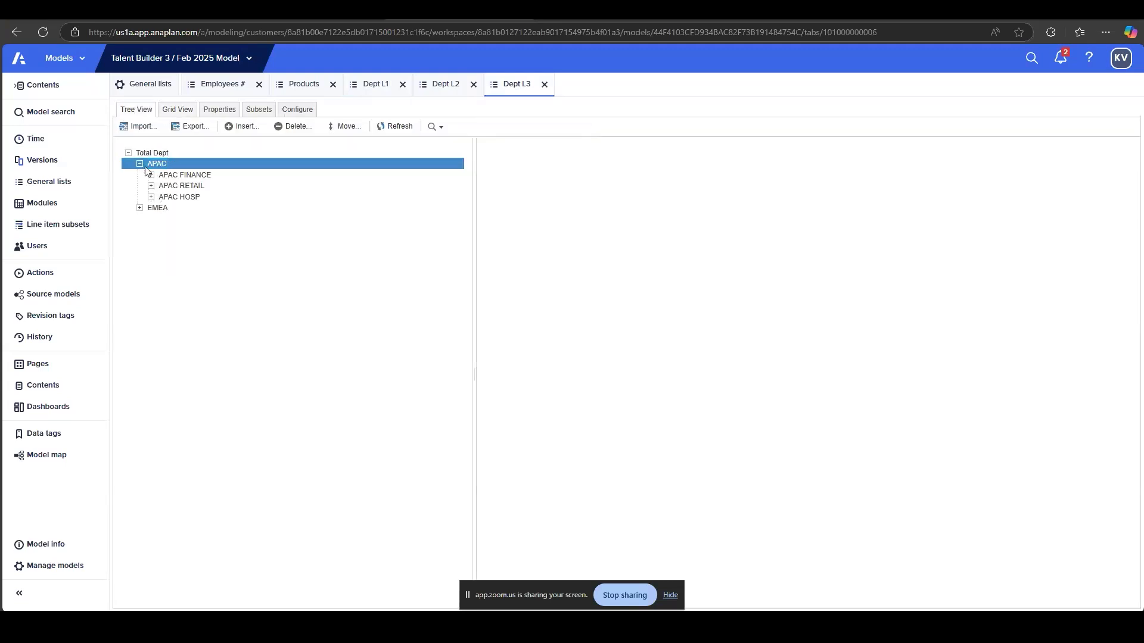
click(152, 177)
click(151, 175)
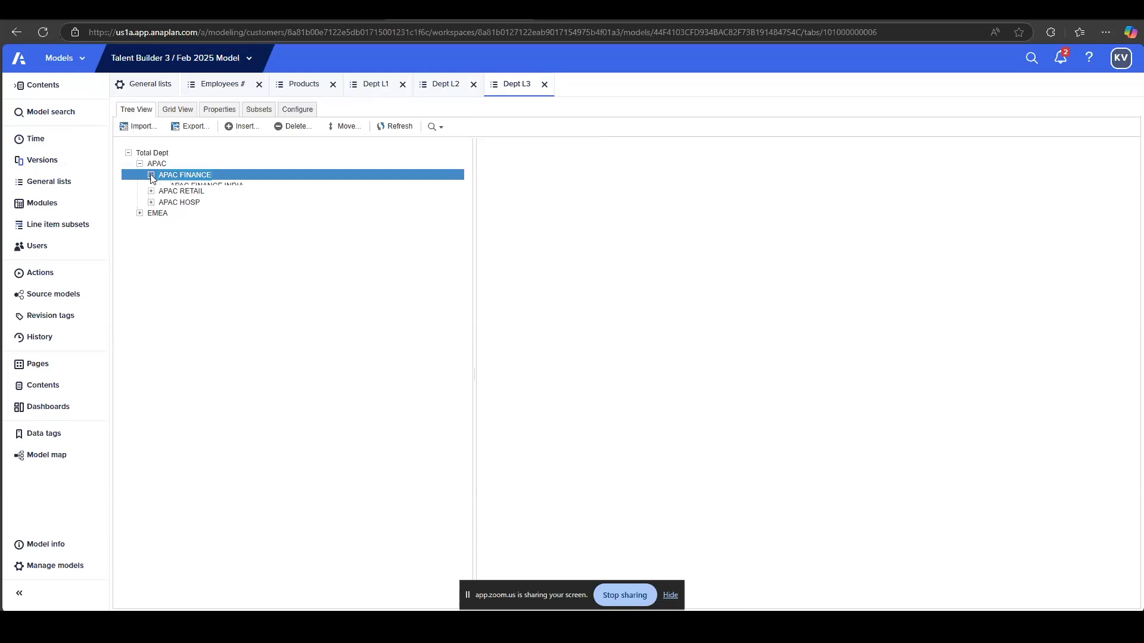
click(140, 163)
click(140, 164)
click(151, 186)
click(152, 208)
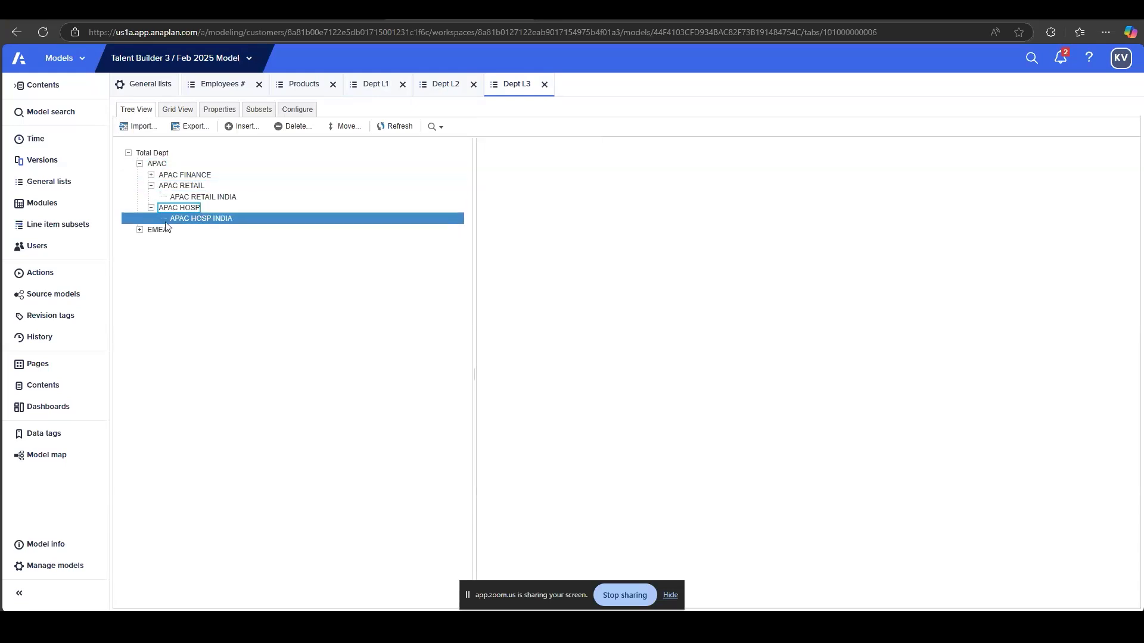
click(140, 230)
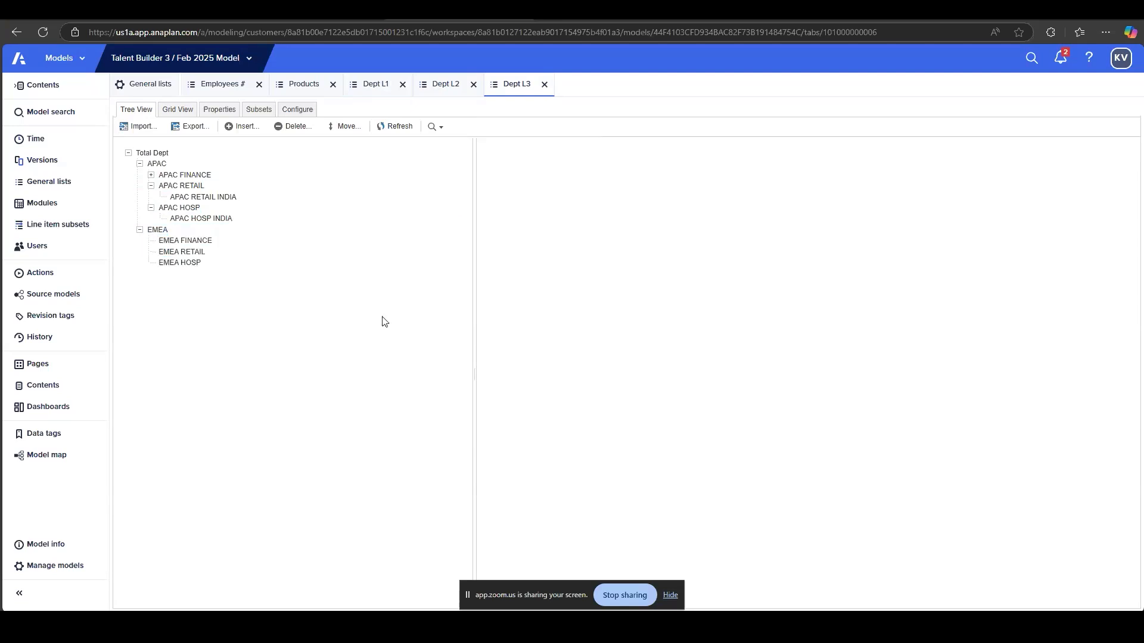
click(445, 84)
click(368, 87)
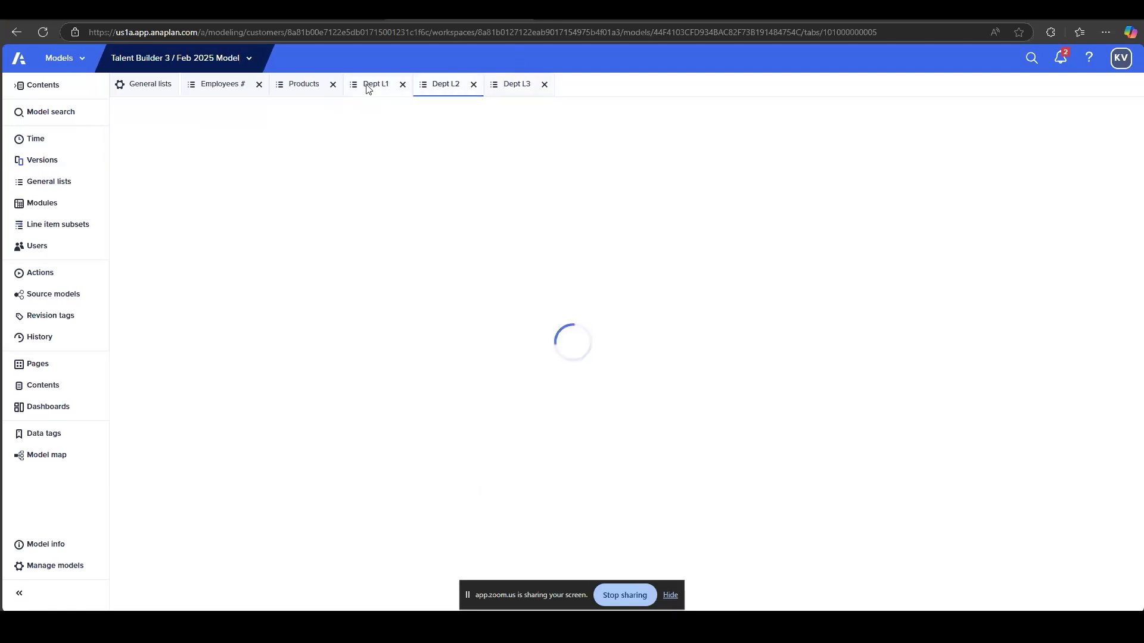
click(513, 85)
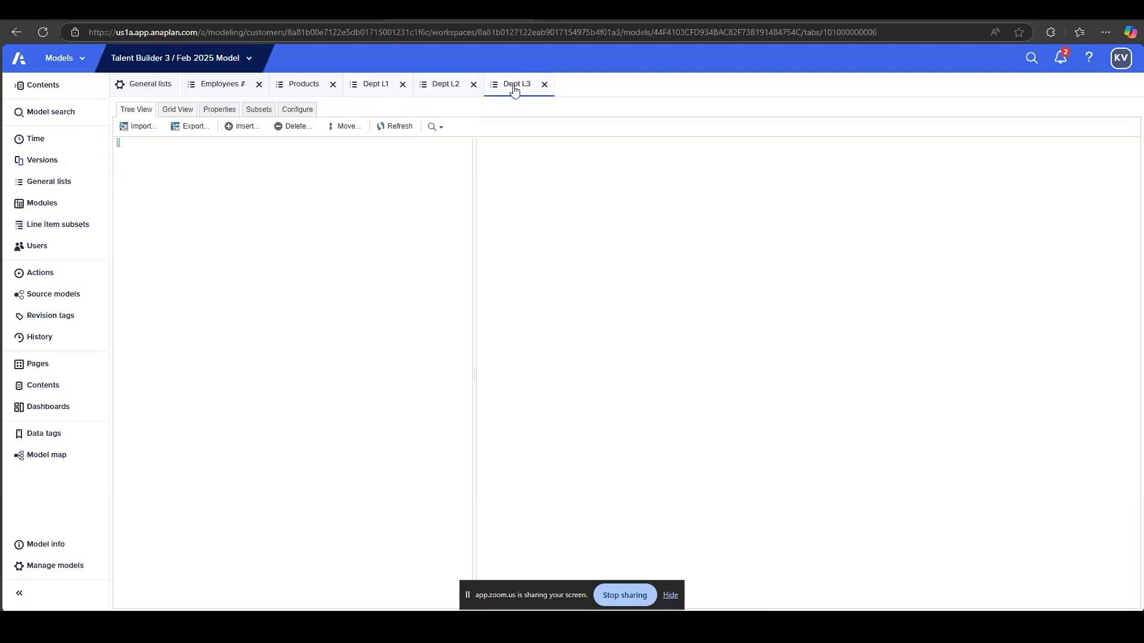
Set the parent of APAC FINANCE INDIA to APAC RETAIL in the Dept L3 grid view
click(191, 111)
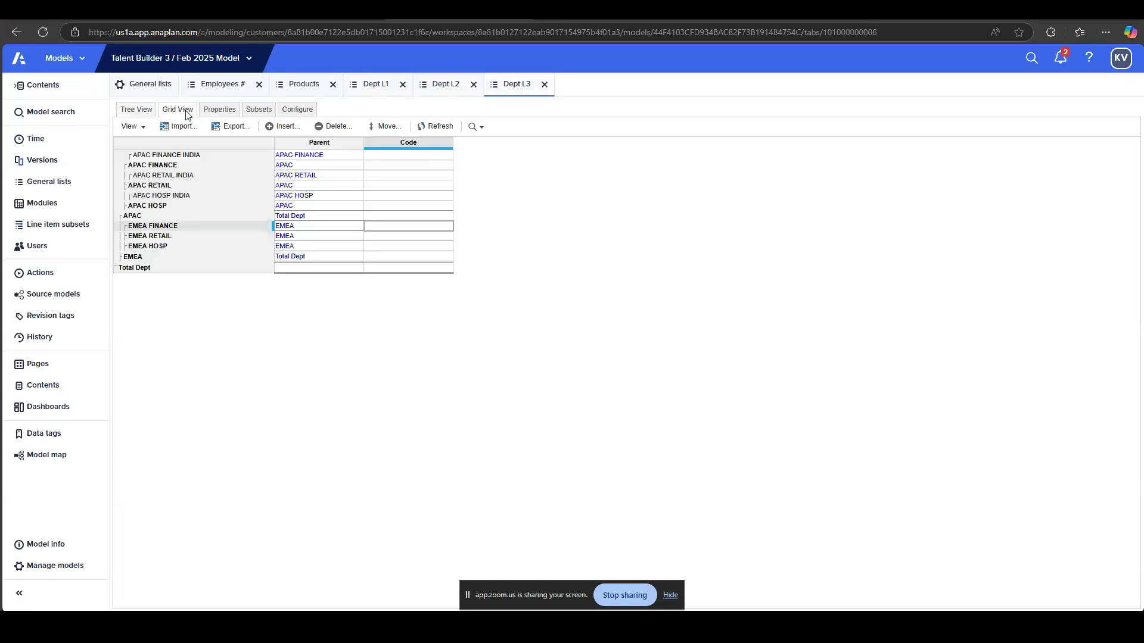
click(315, 158)
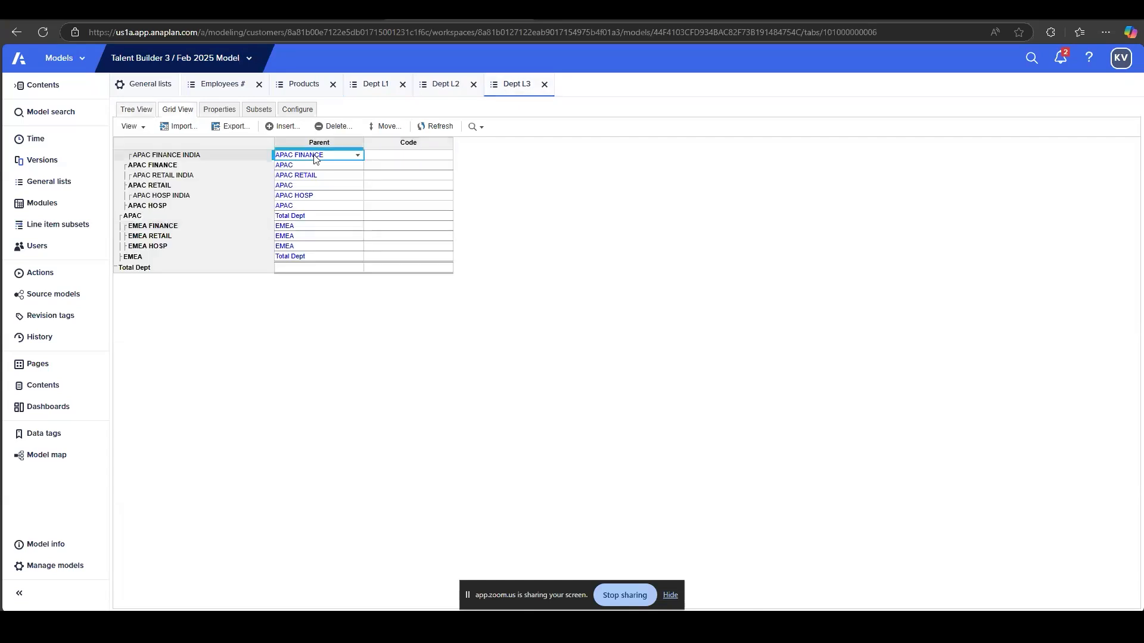
click(195, 155)
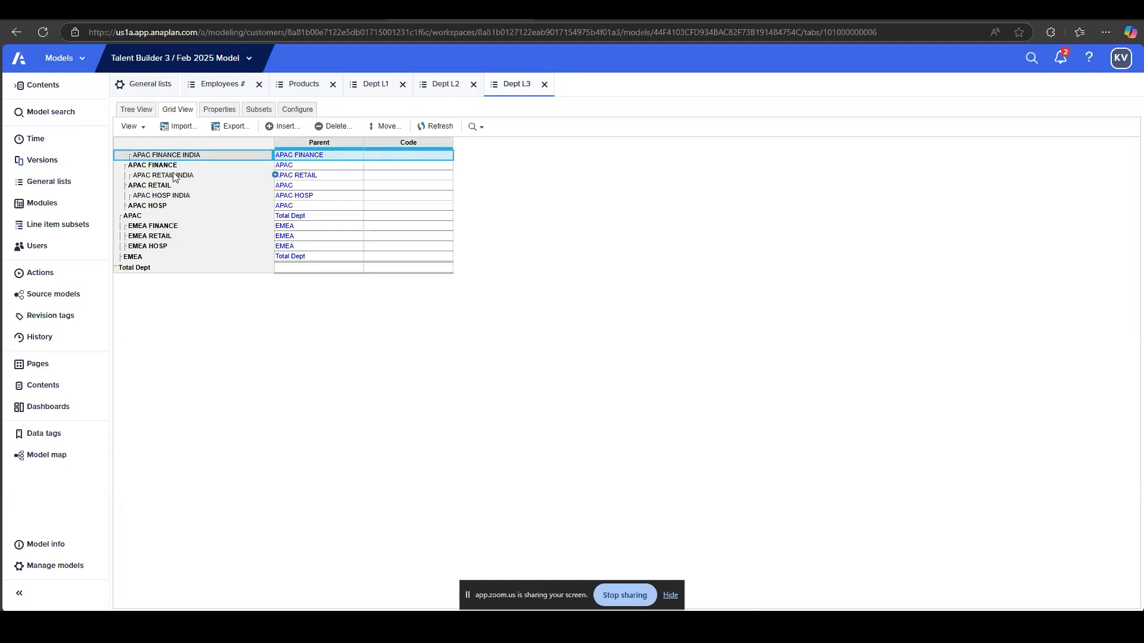
click(356, 157)
click(357, 156)
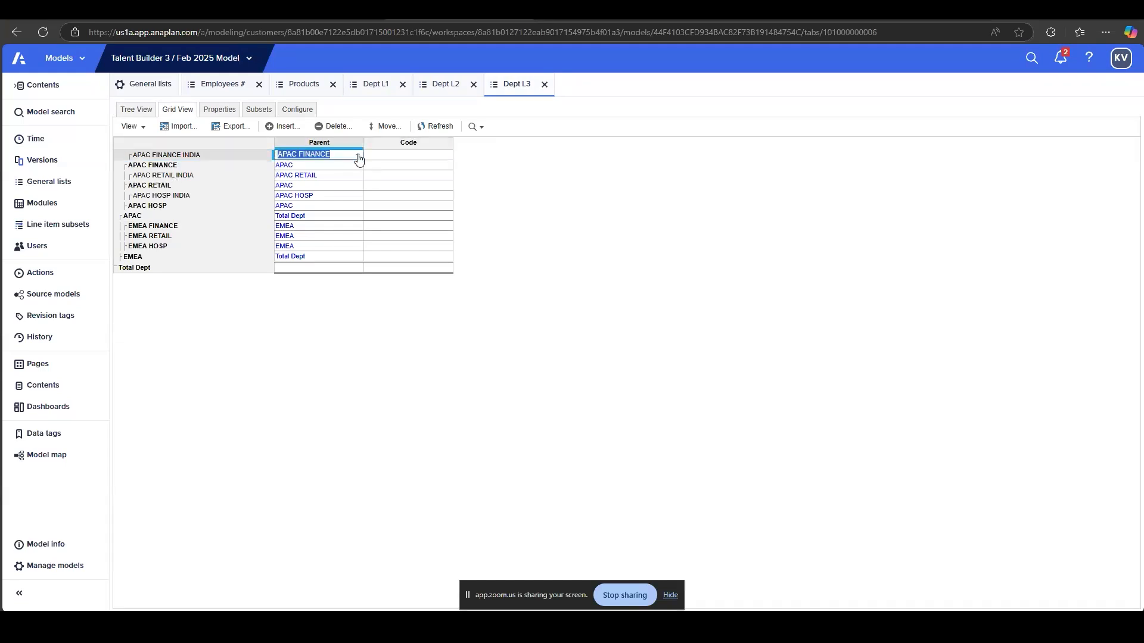
click(333, 188)
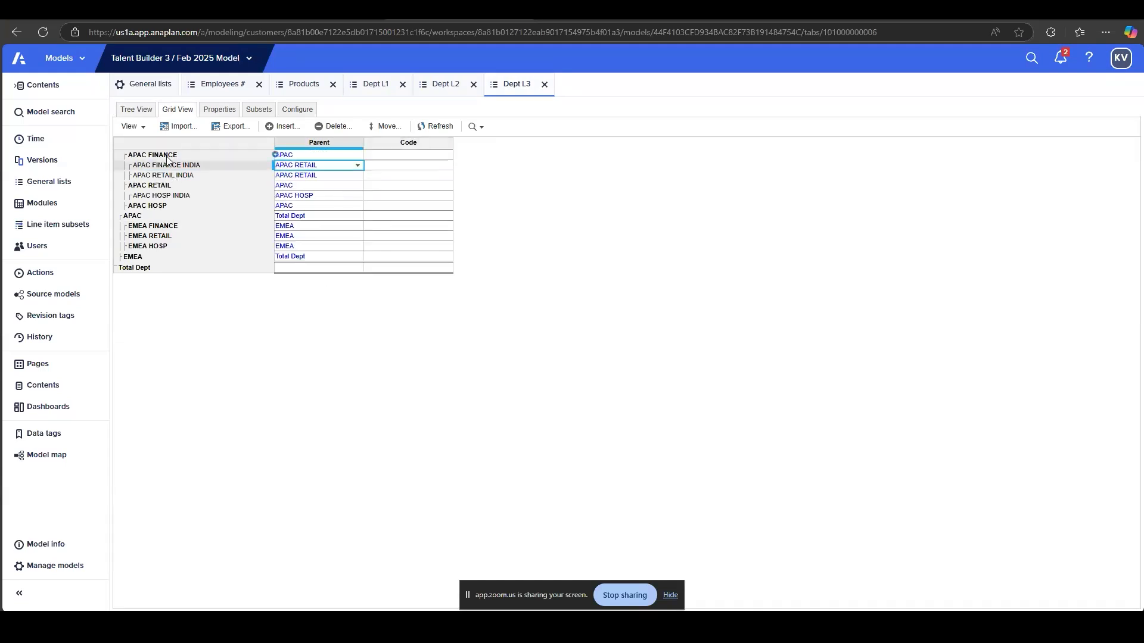
Set the parent of APAC FINANCE INDIA back to APAC FINANCE and select the whole Parent column
click(161, 166)
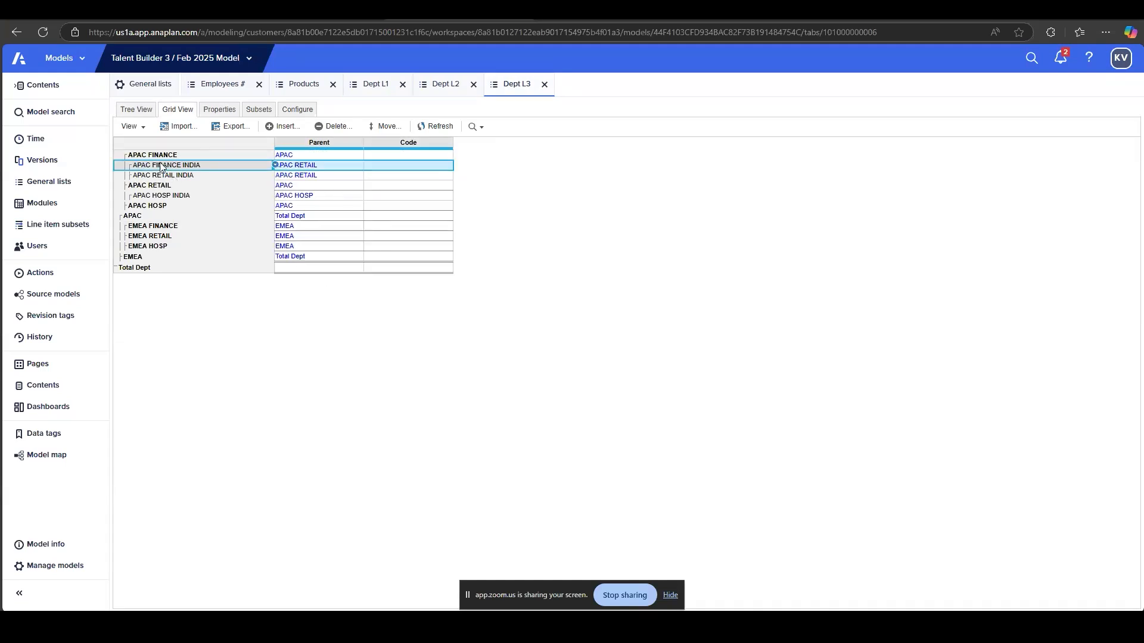
click(363, 167)
click(357, 166)
click(347, 177)
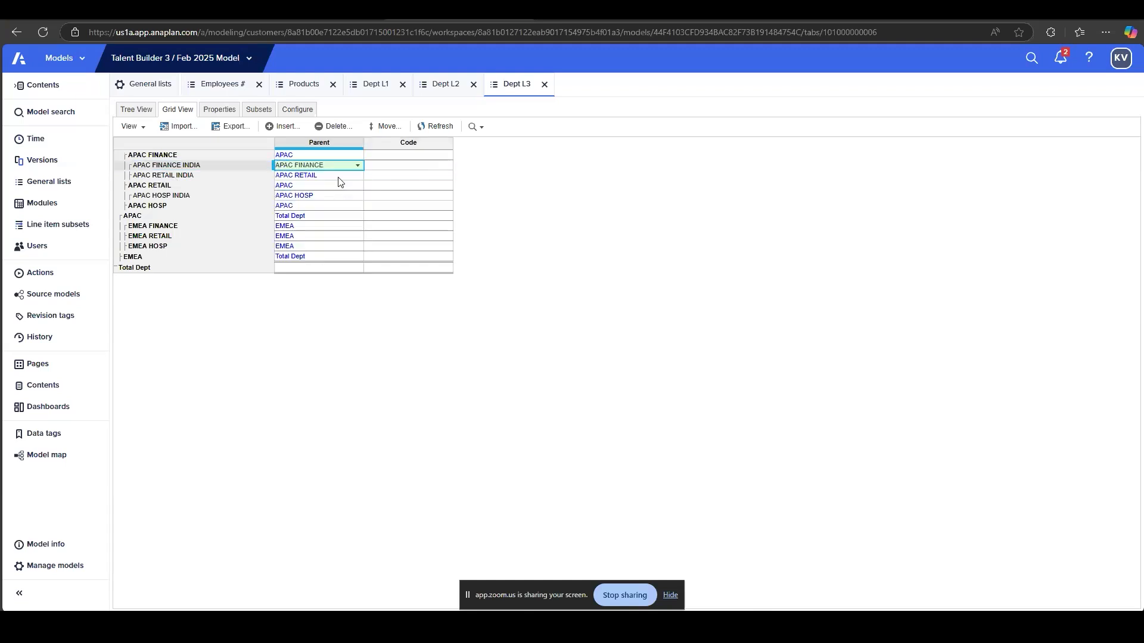
click(317, 144)
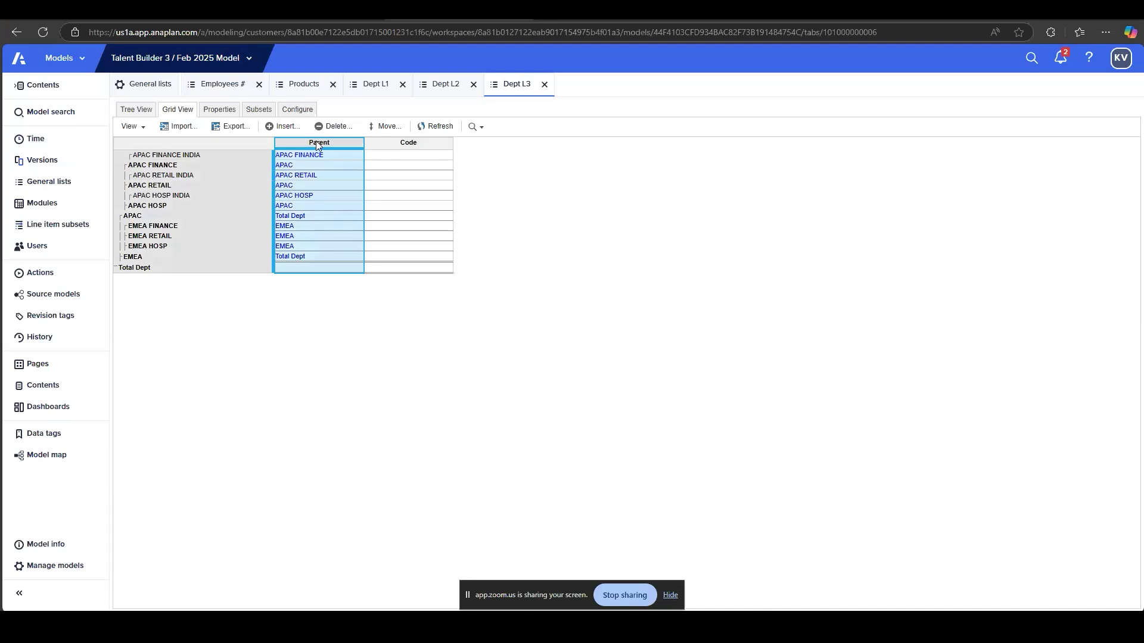
click(331, 159)
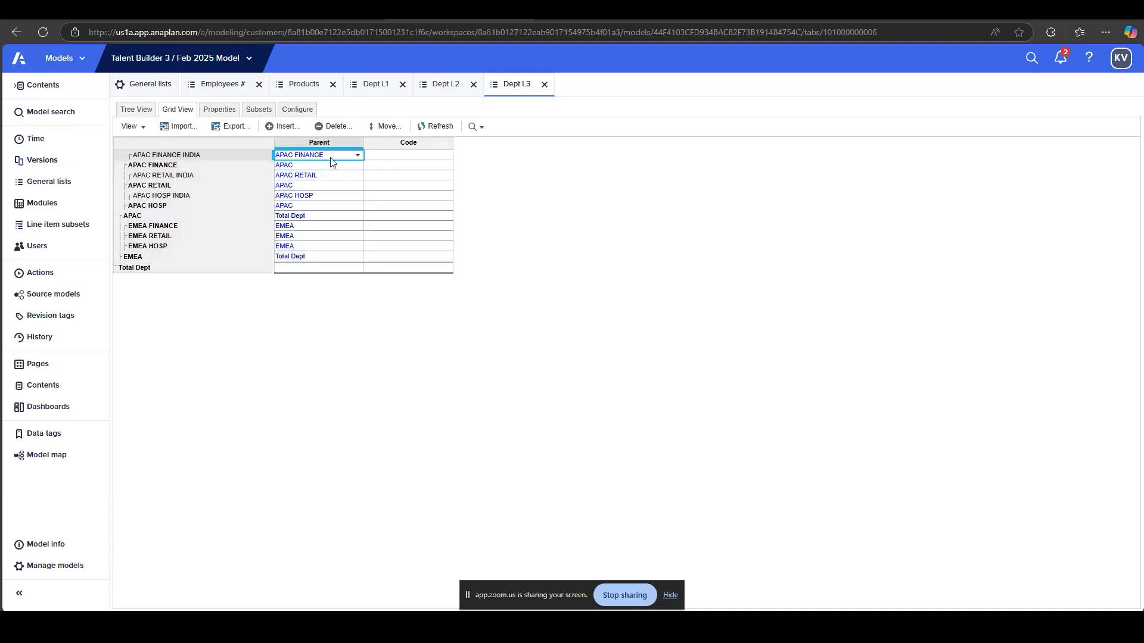
click(385, 168)
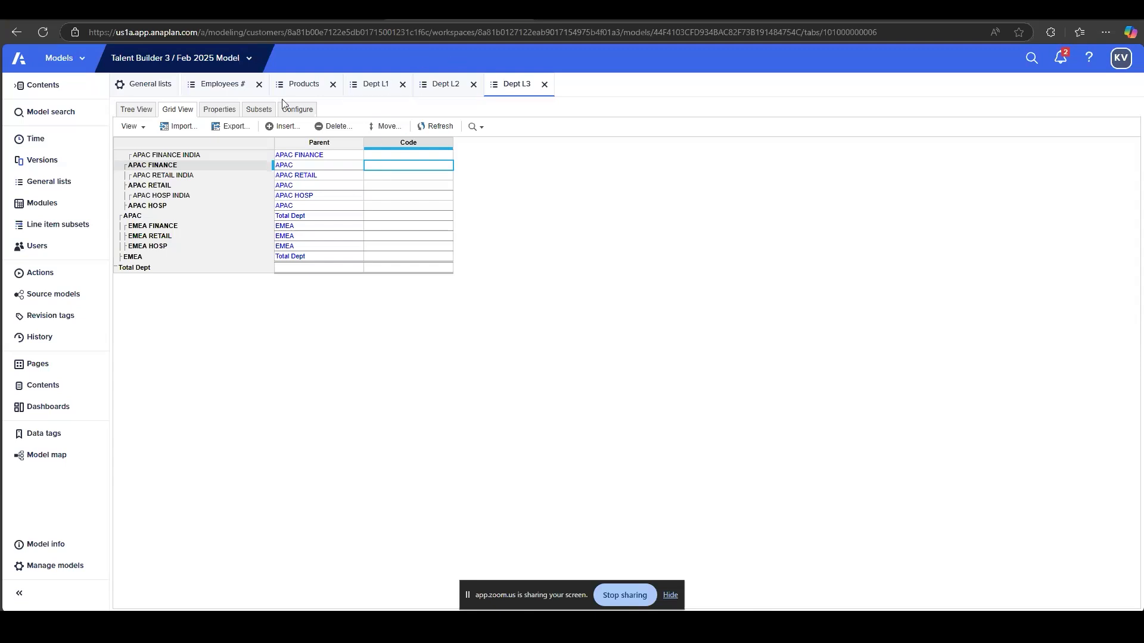
click(231, 94)
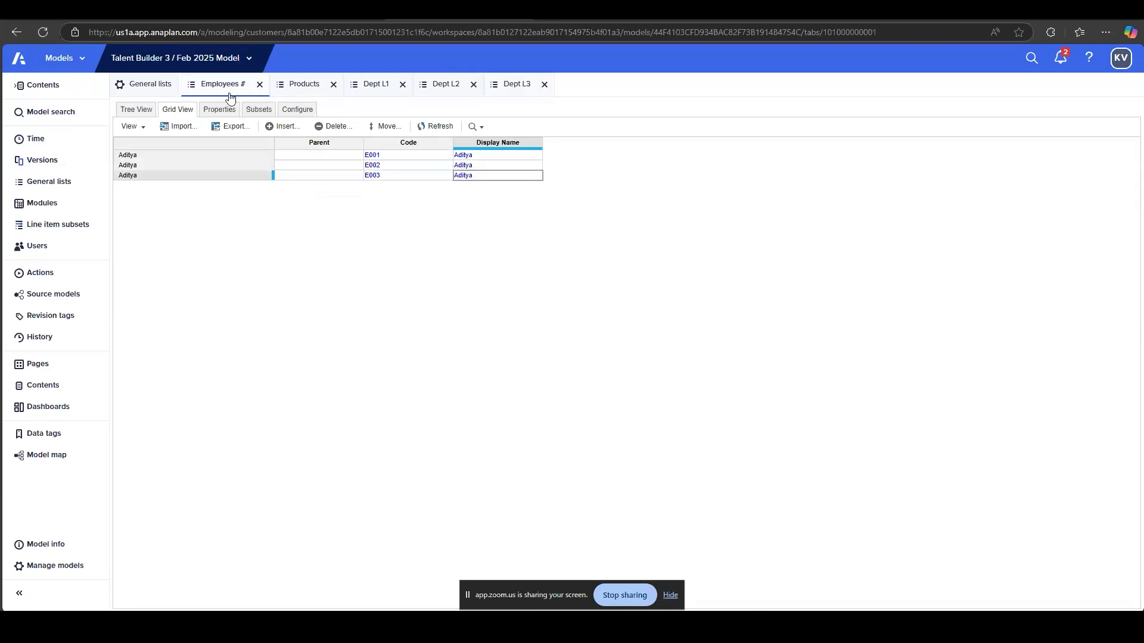
click(524, 88)
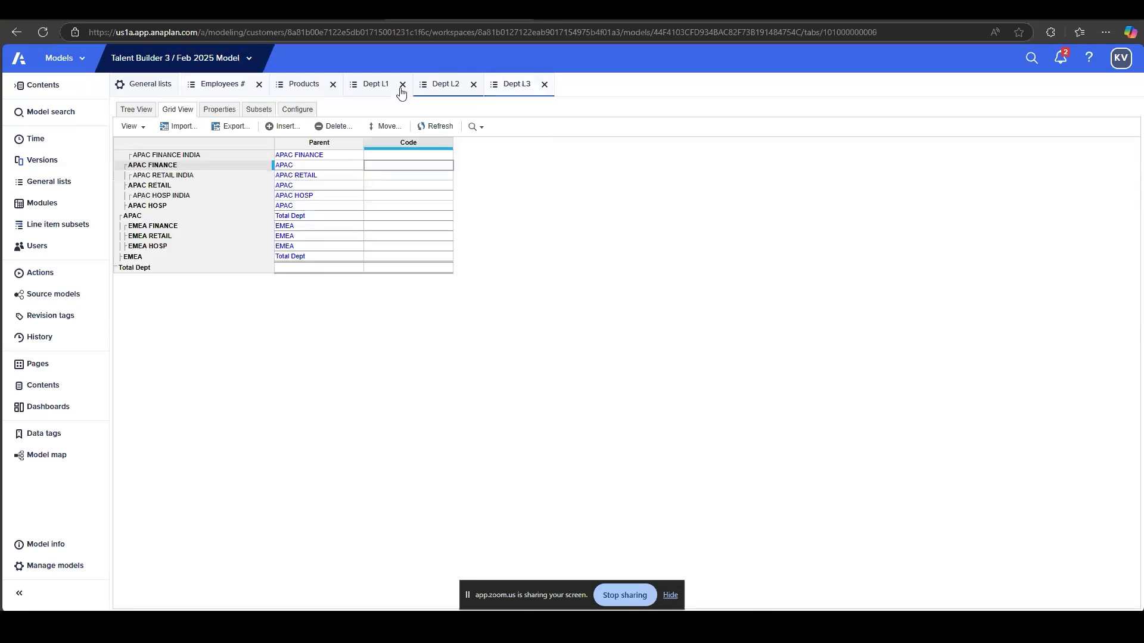
click(143, 60)
click(186, 296)
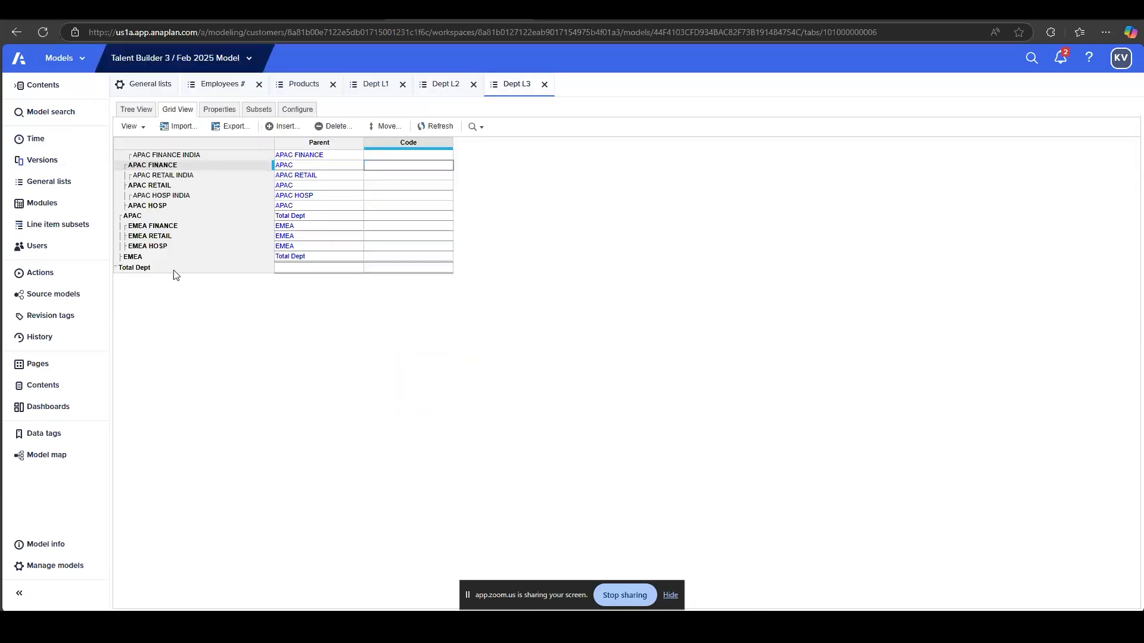
Reorder the general lists so that Employees # comes last, directly after Dept L3
click(143, 83)
click(163, 149)
click(163, 158)
click(288, 110)
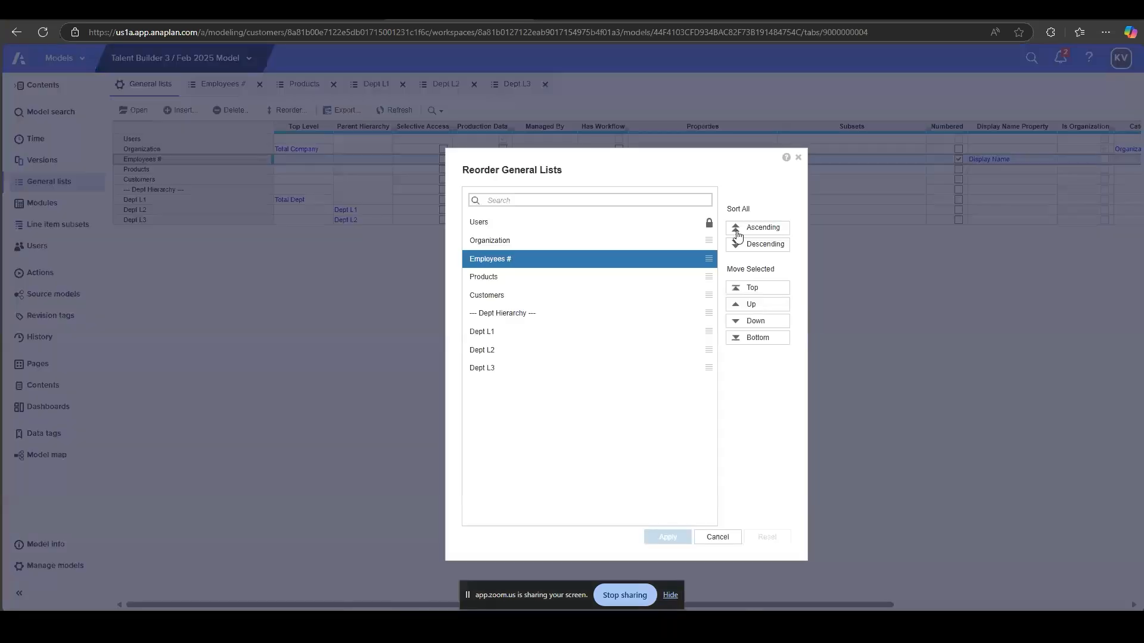
click(766, 339)
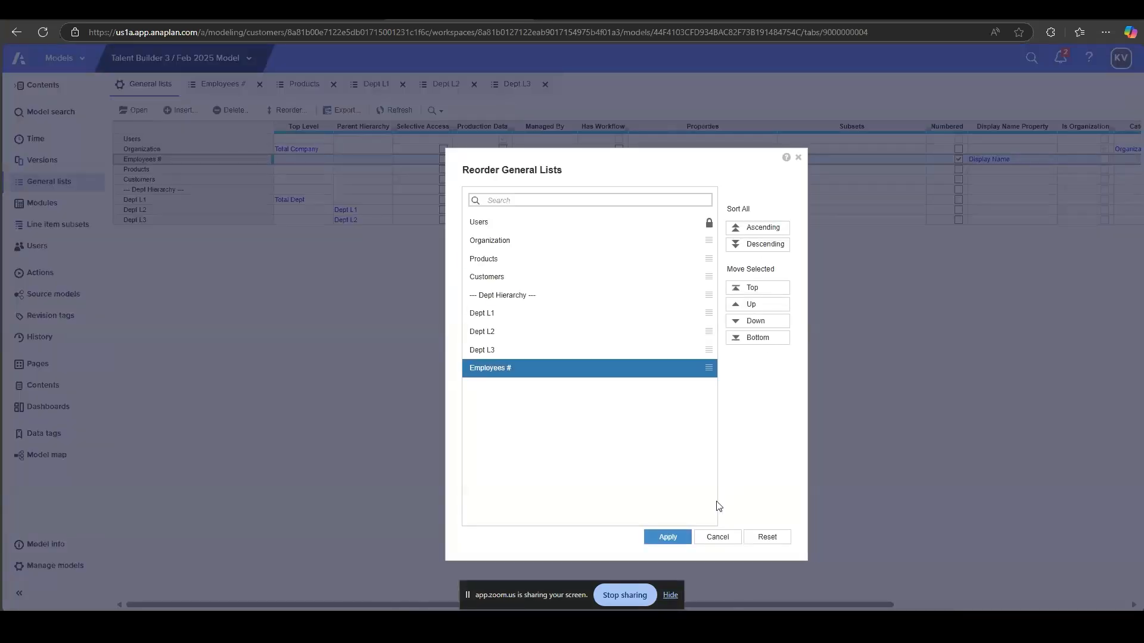
click(672, 537)
Set the parent hierarchy of the Employees # list to Dept L3 in the general lists
click(383, 221)
click(387, 220)
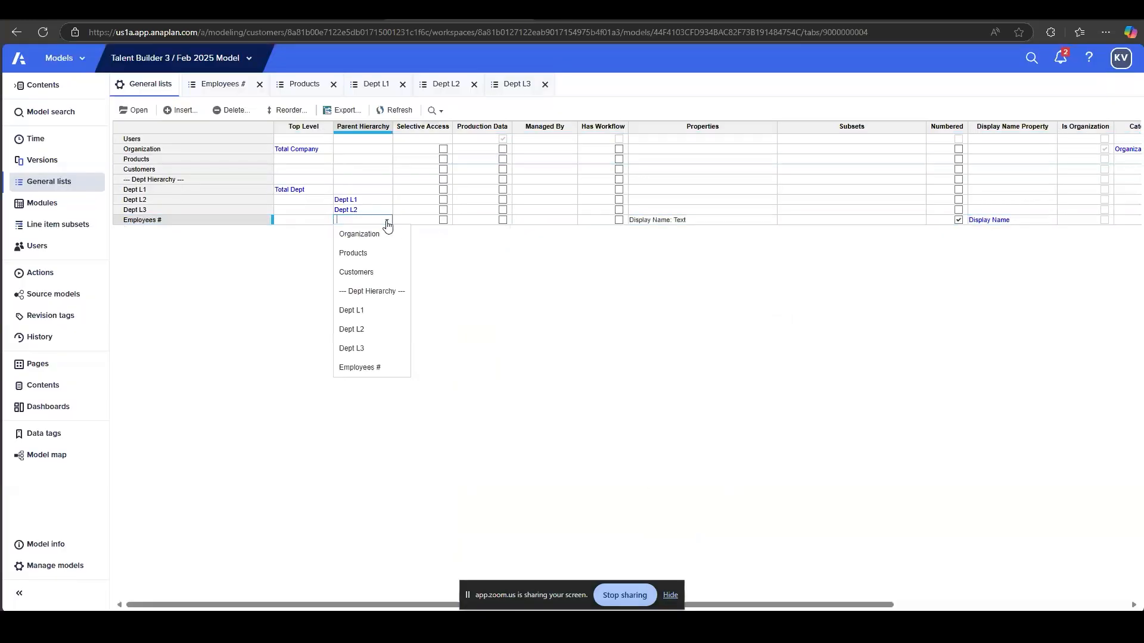
click(371, 349)
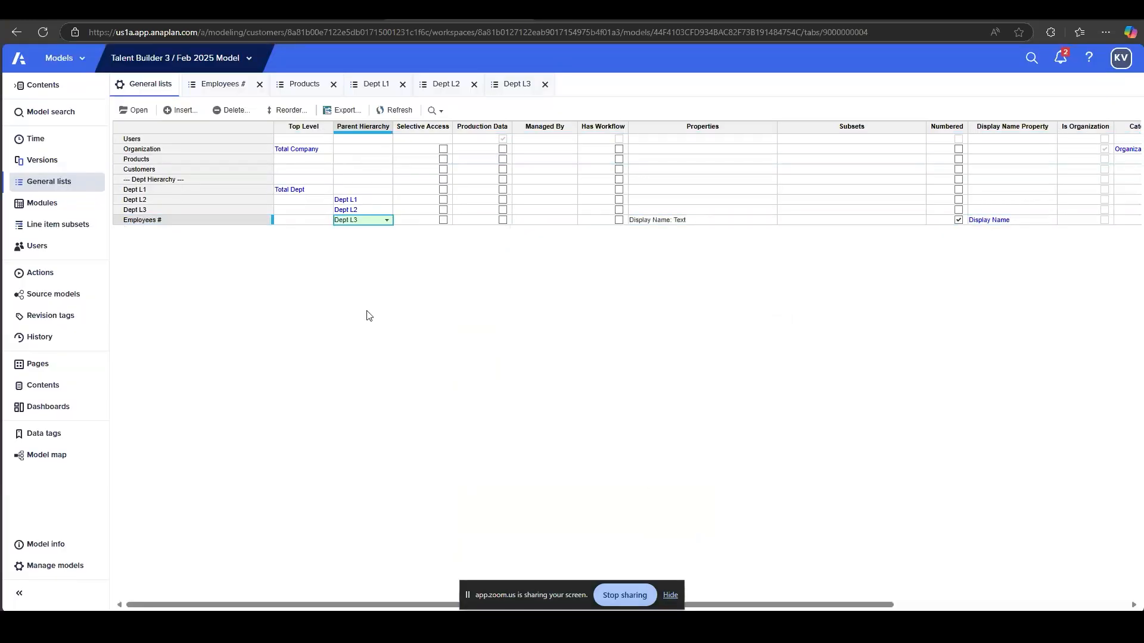
click(232, 222)
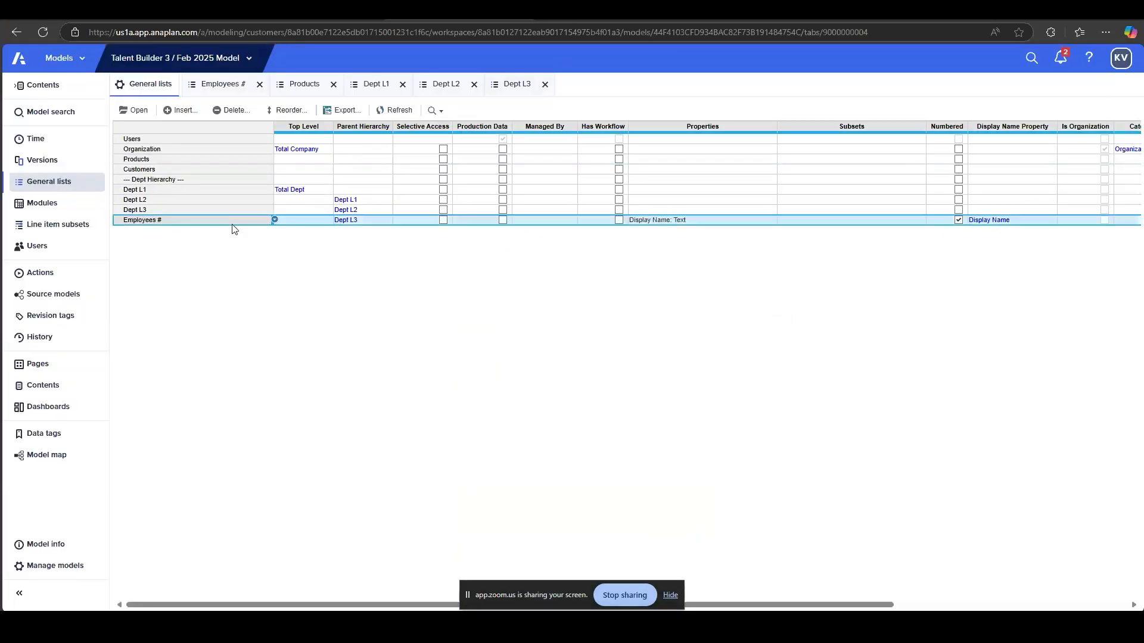
click(372, 224)
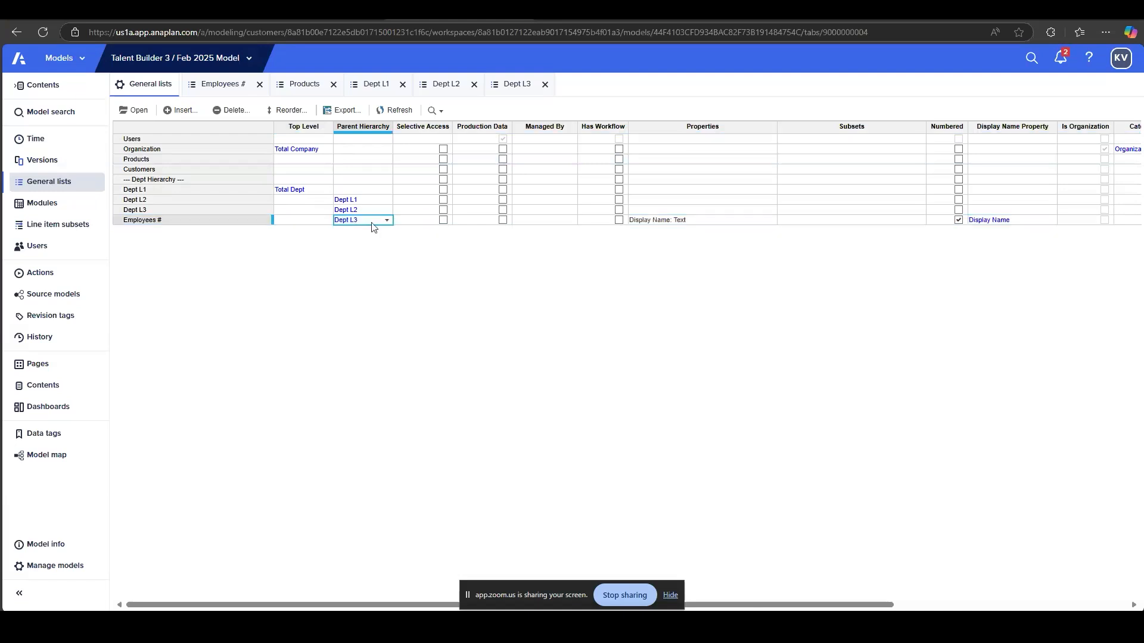
Replace the display names of the second and third employees in the Employees # grid view with distinct first names
click(228, 89)
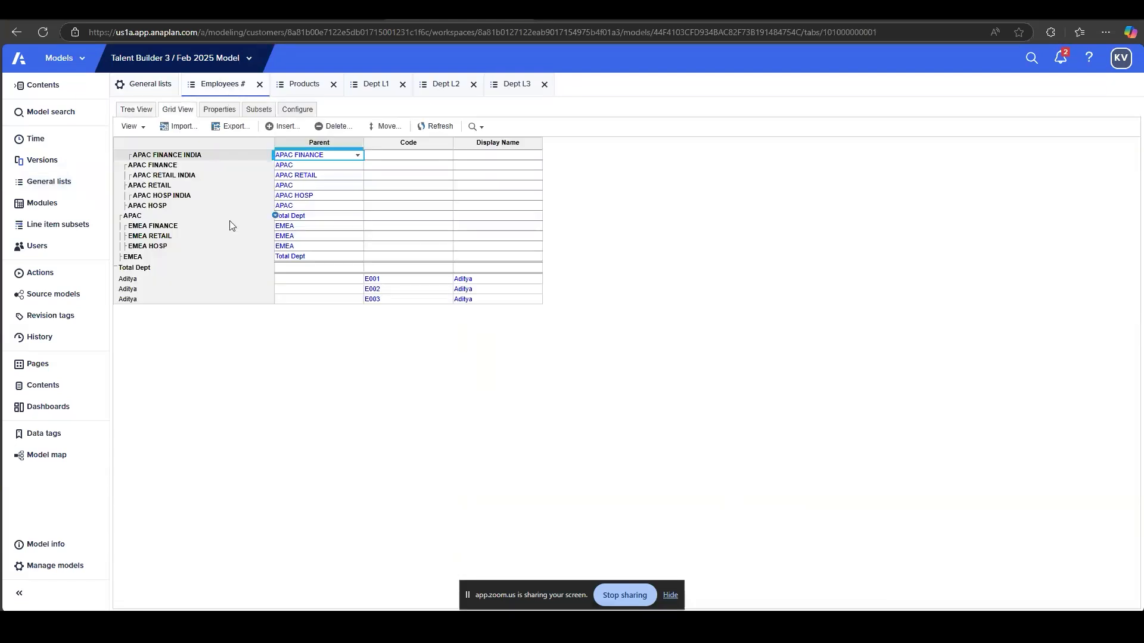
click(197, 279)
click(486, 290)
text(Deepali)
key(Return)
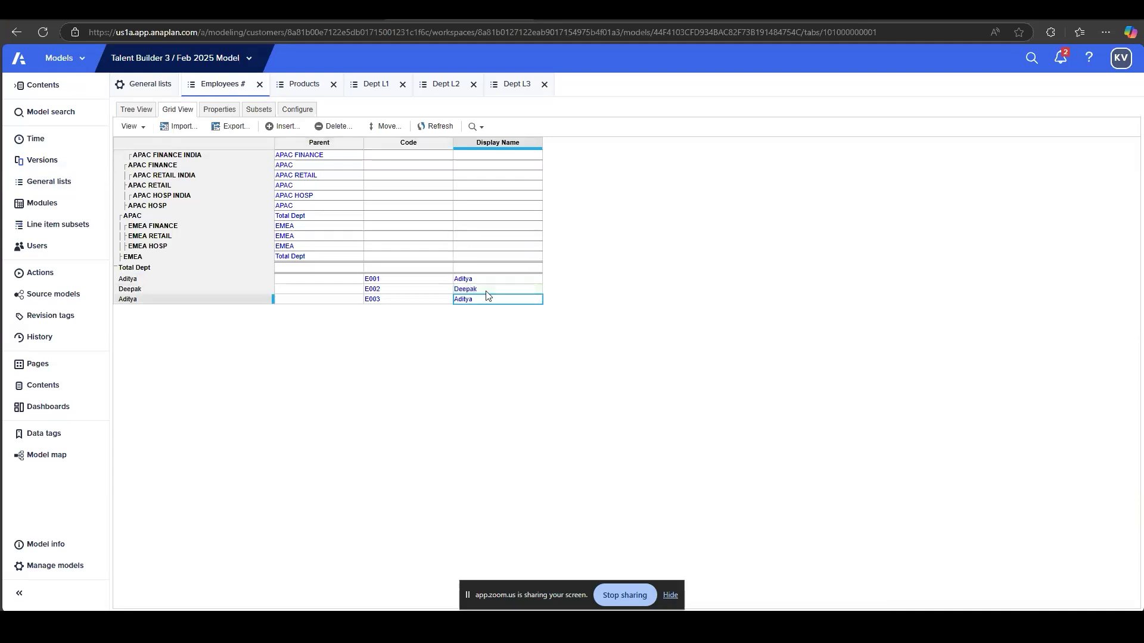
text(Satish)
key(Return)
Assign the three employees, in order, to the parents APAC FINANCE INDIA, APAC RETAIL INDIA and APAC HOSP INDIA
click(357, 280)
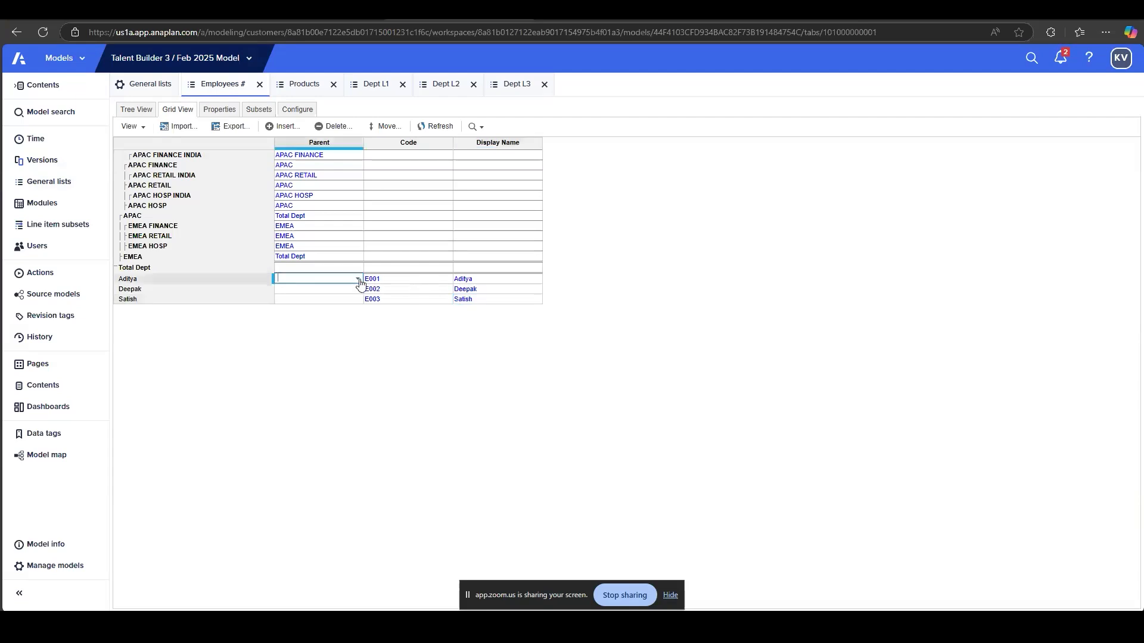
click(358, 279)
click(341, 301)
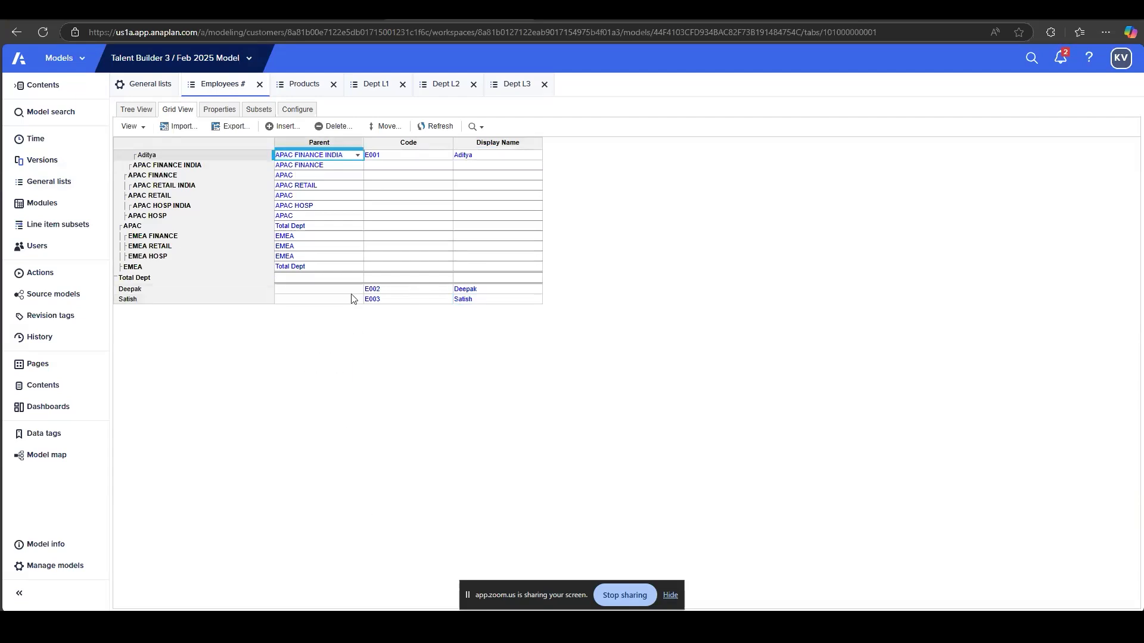
click(355, 289)
click(358, 289)
click(327, 340)
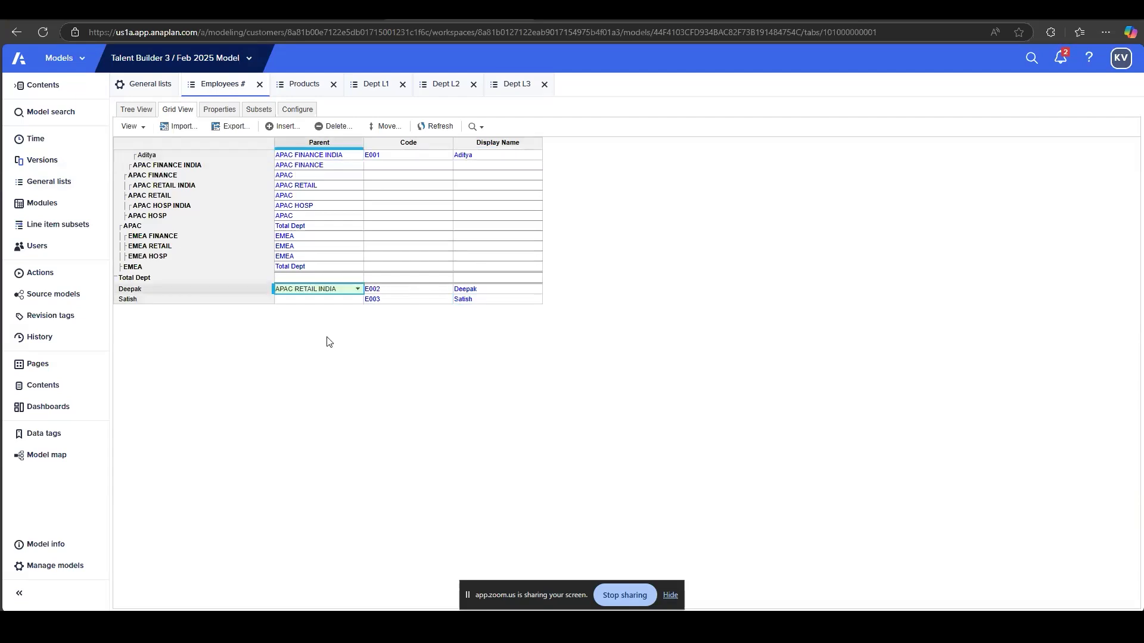
click(358, 302)
click(357, 301)
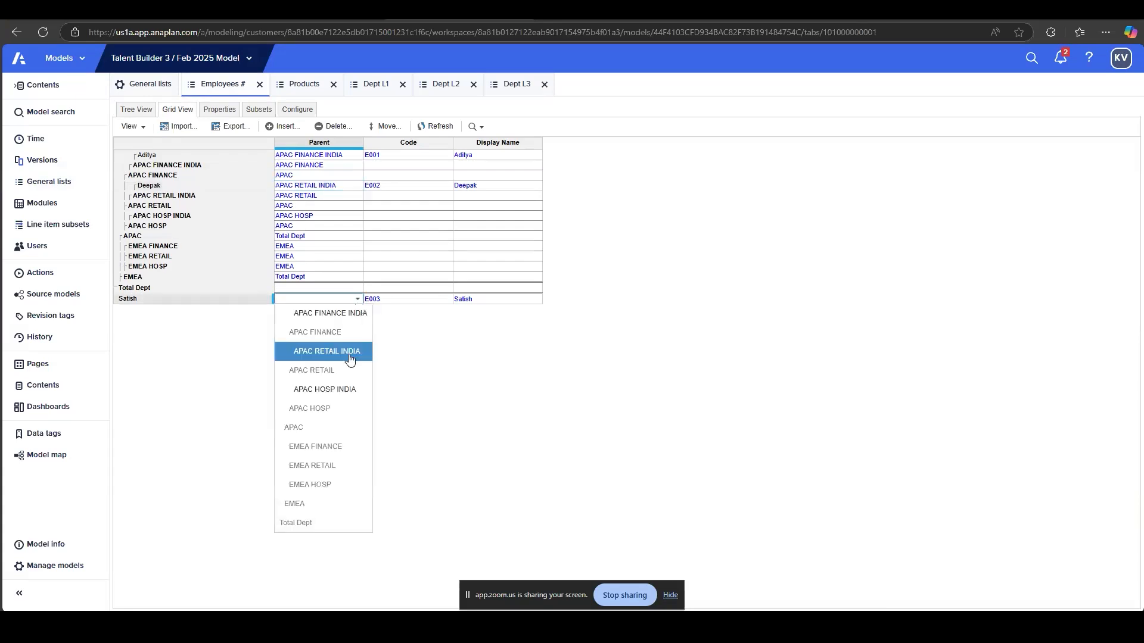
click(351, 390)
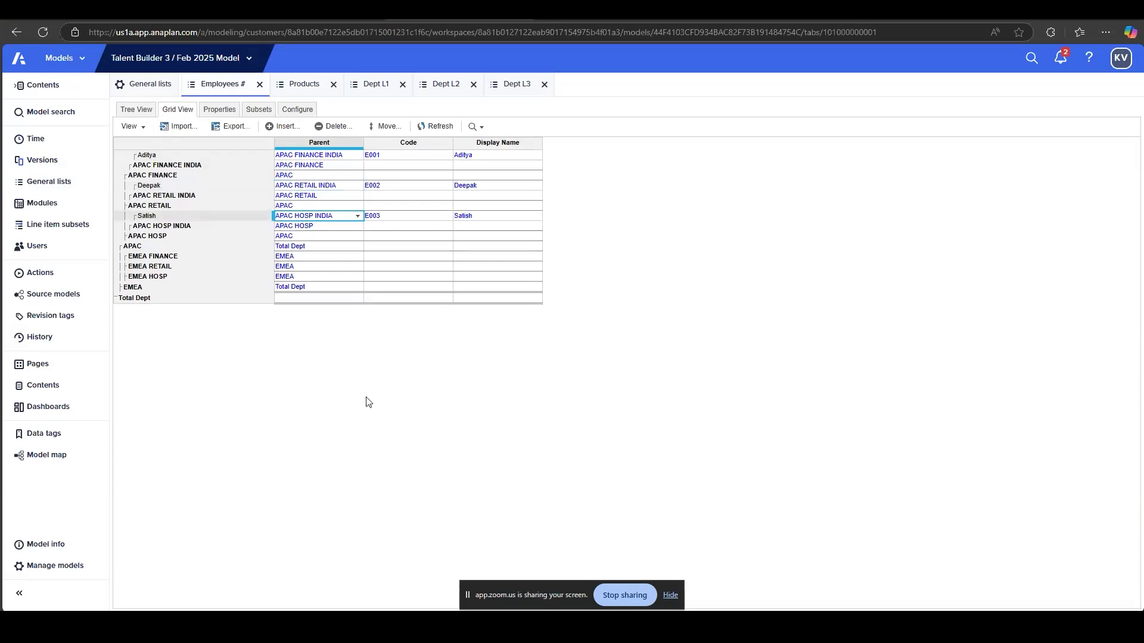
click(392, 218)
click(434, 247)
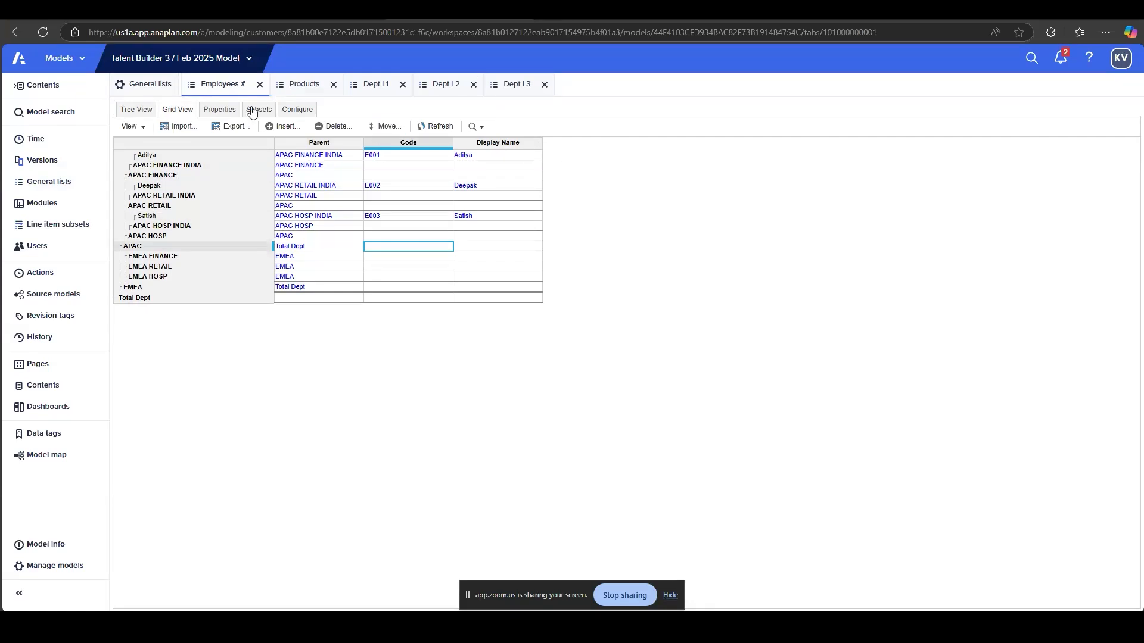
Review the hierarchy from Dept L1 to Employees # in the general lists and examine the items of Dept L1
click(172, 83)
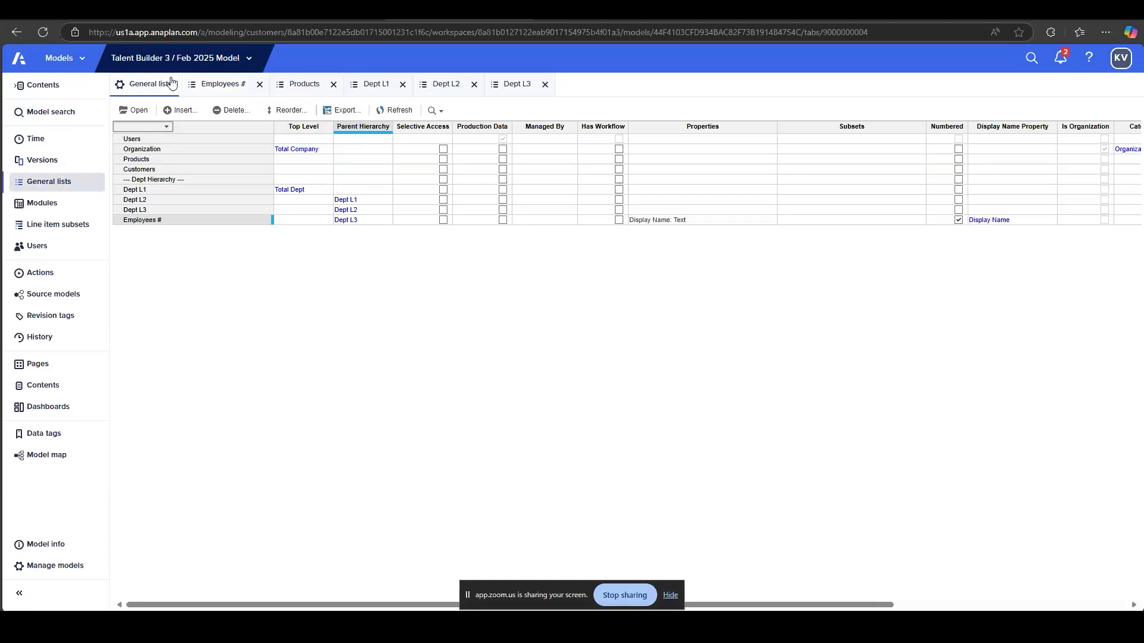
drag(216, 190, 210, 231)
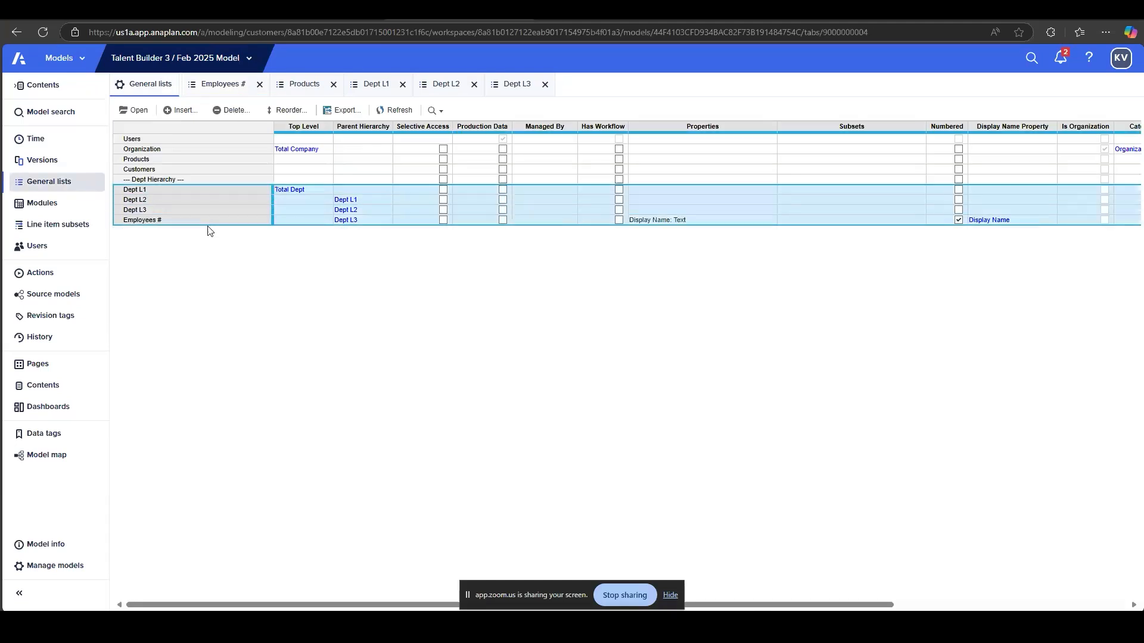
click(210, 224)
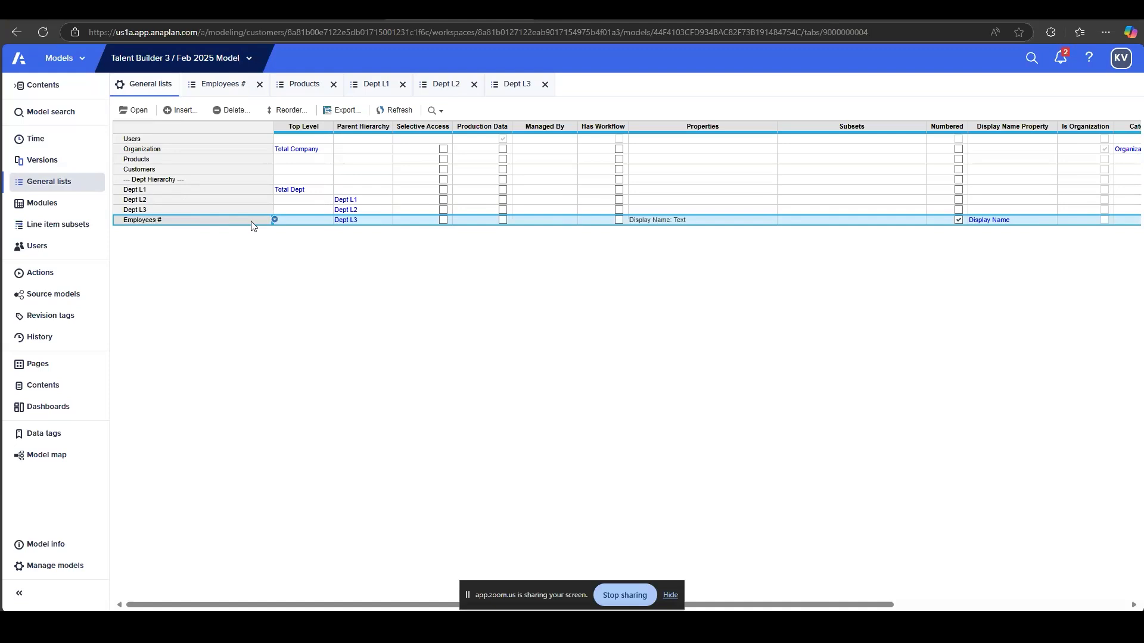
click(167, 191)
click(138, 111)
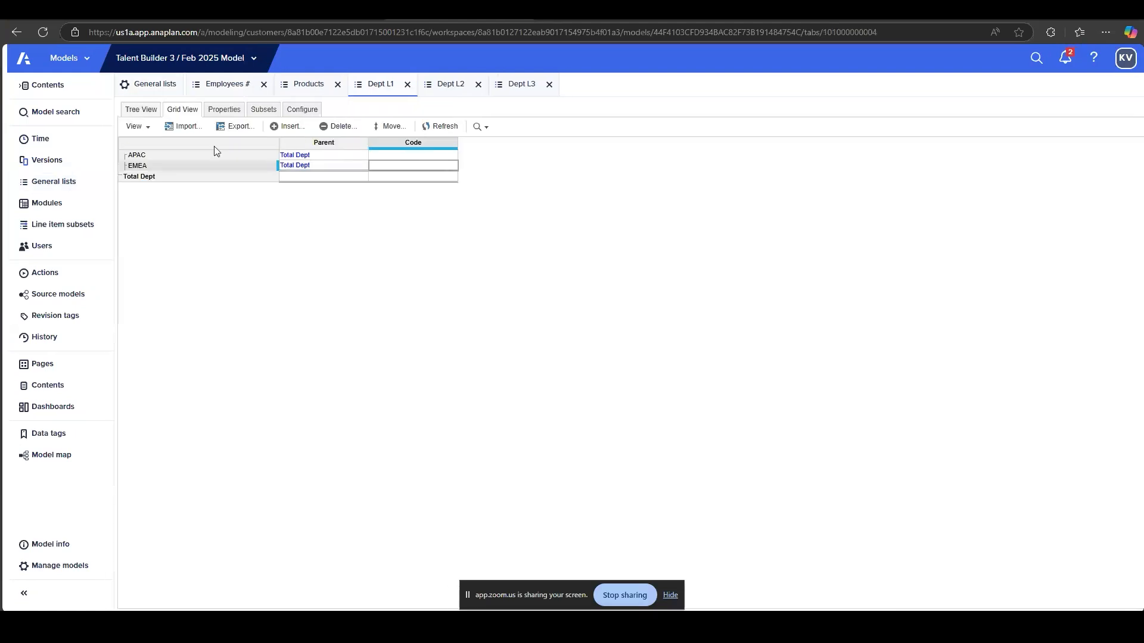
click(178, 177)
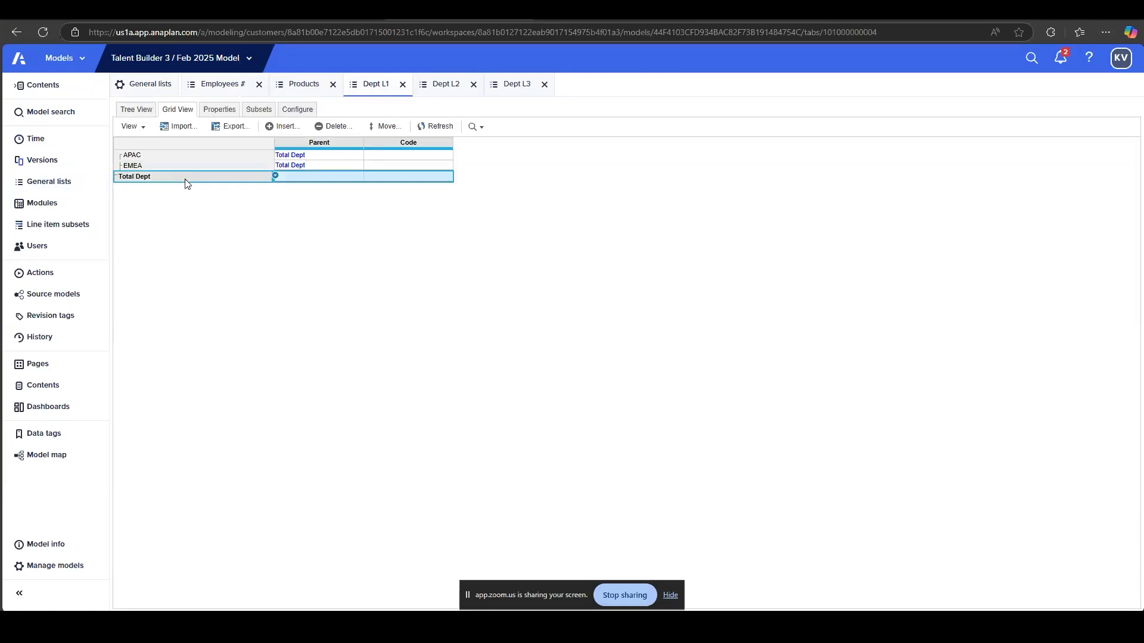
drag(184, 176, 184, 152)
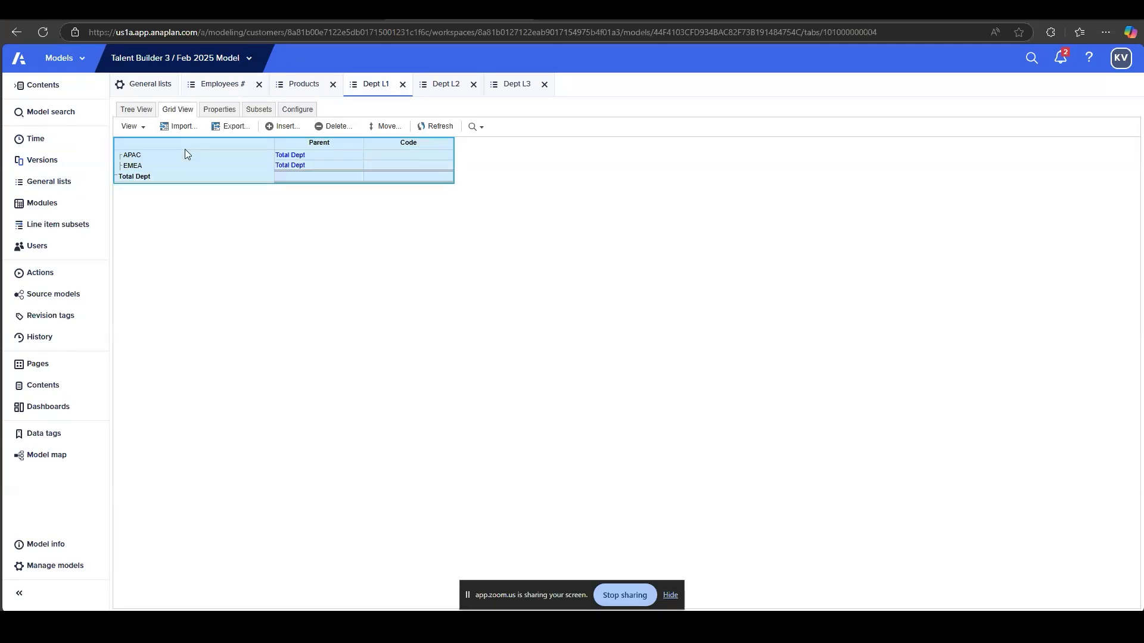
Examine the APAC and EMEA departments in Dept L2 and the India departments in Dept L3
click(456, 95)
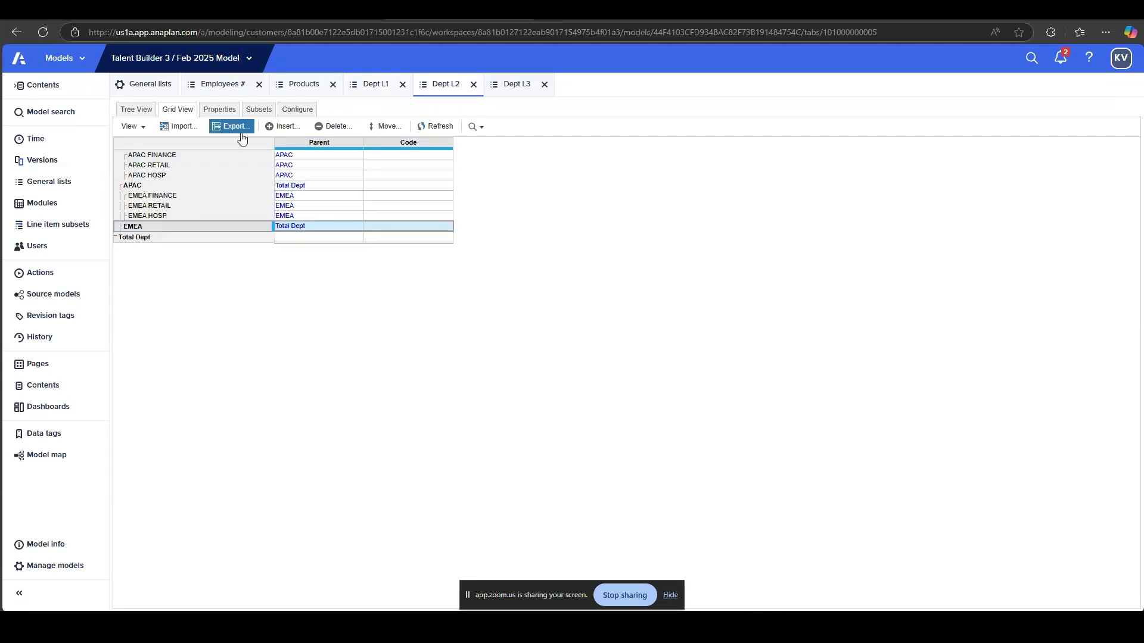
click(184, 156)
click(178, 164)
click(170, 174)
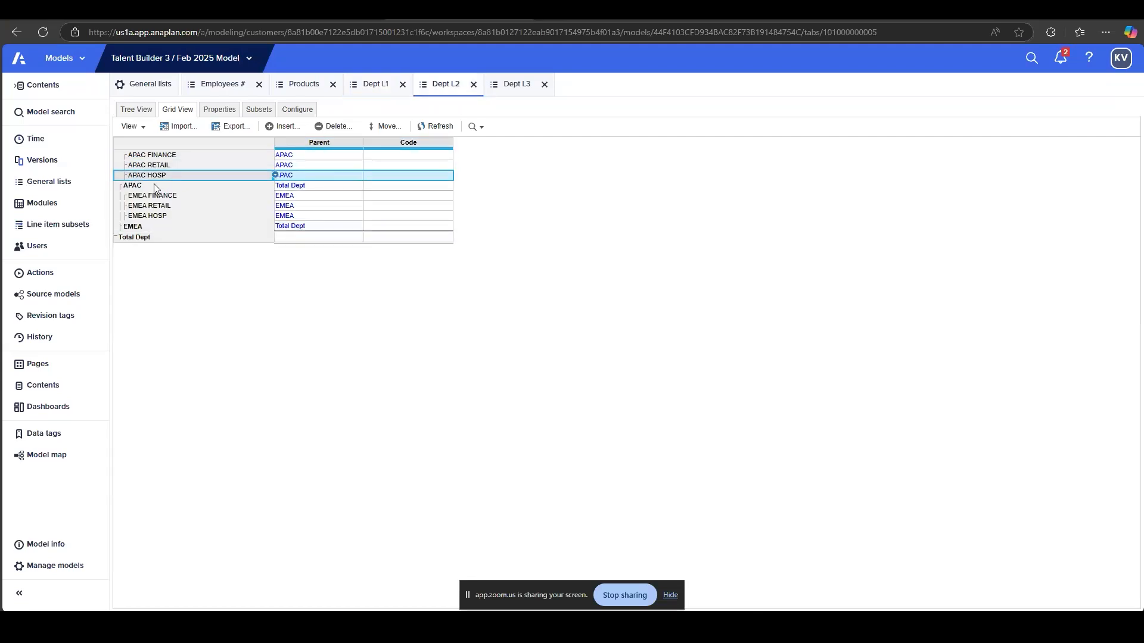
click(135, 188)
click(142, 226)
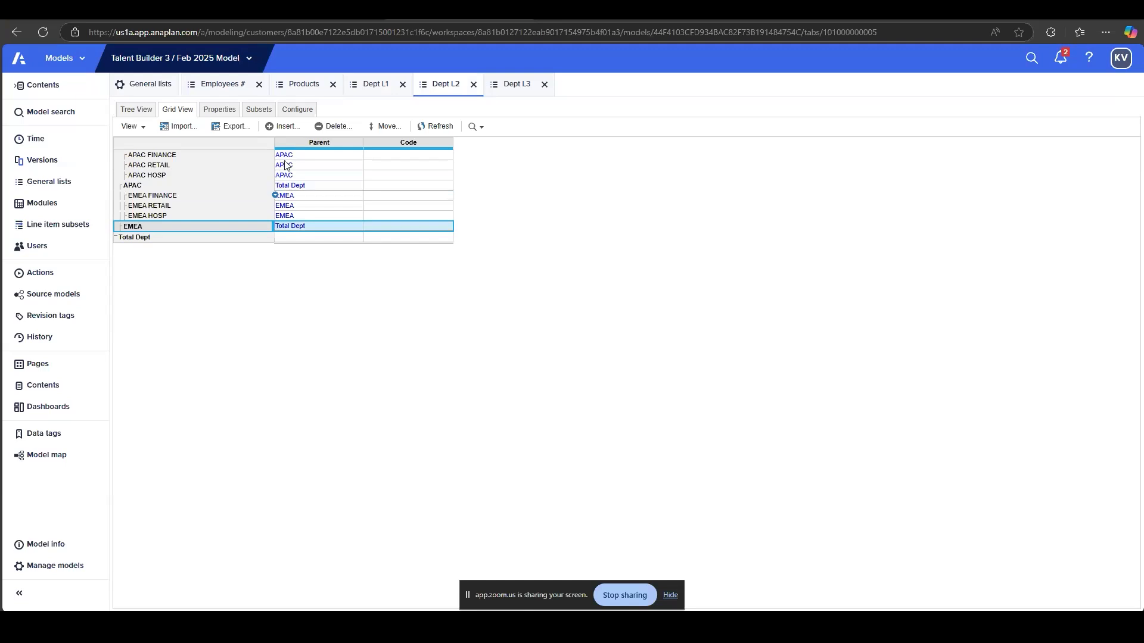
click(510, 92)
click(182, 156)
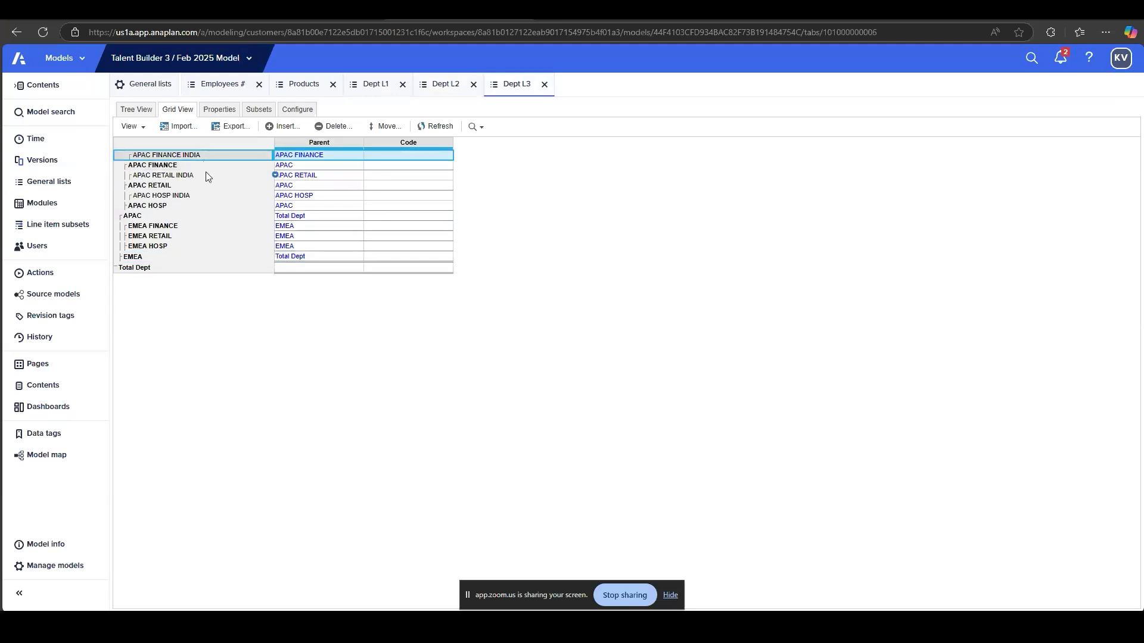
click(206, 174)
click(197, 195)
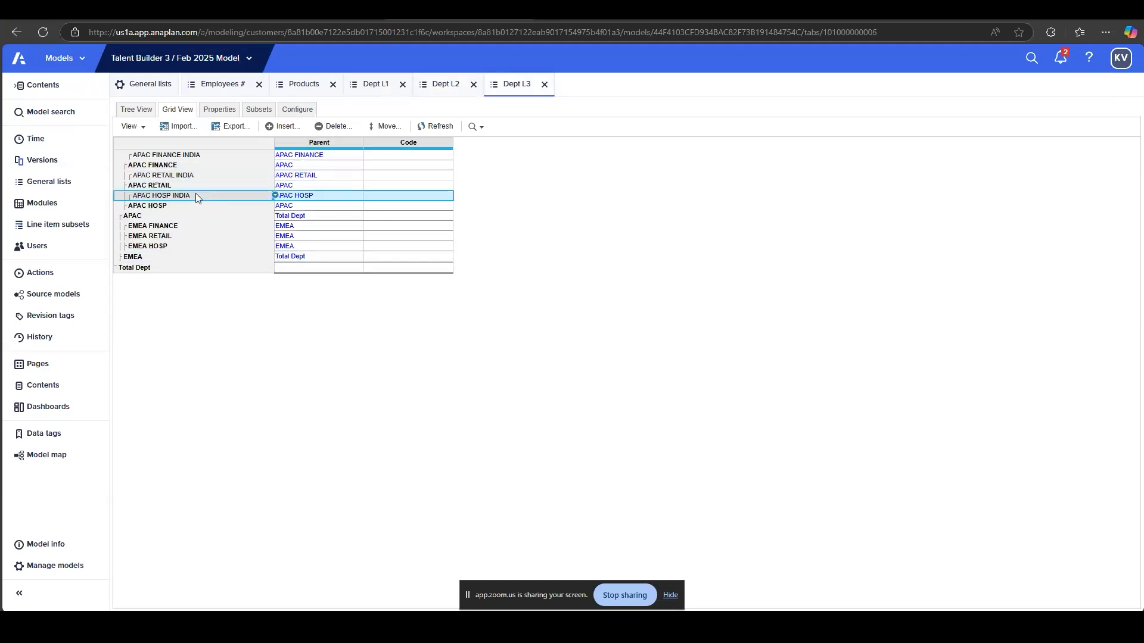
click(291, 269)
click(394, 270)
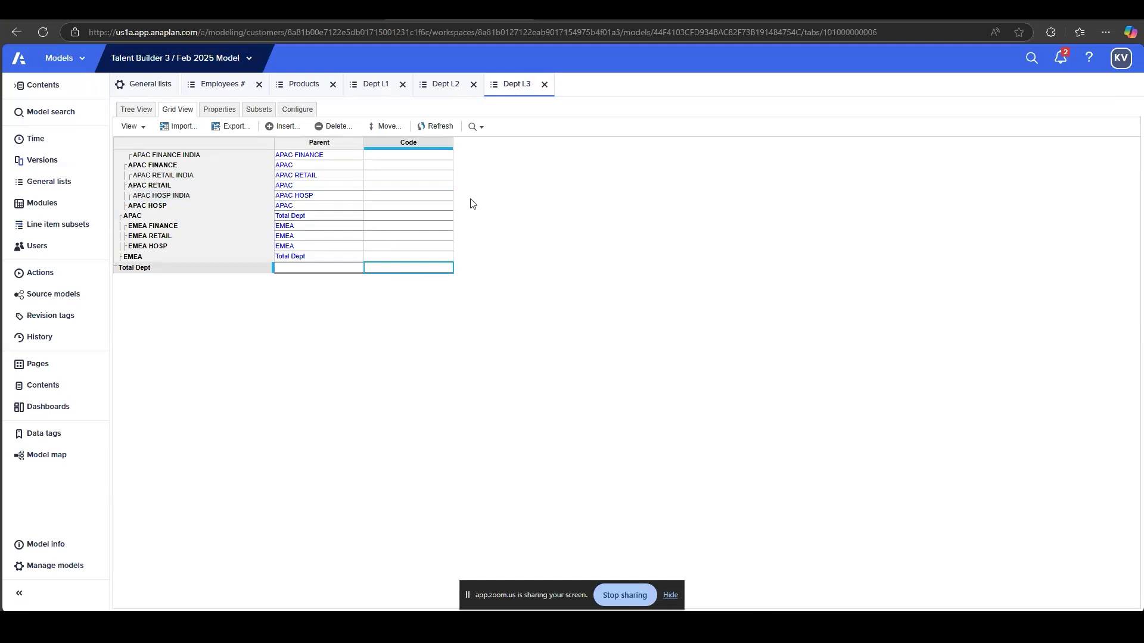
mouse_move(411, 208)
mouse_down()
mouse_move(408, 247)
mouse_move(409, 217)
mouse_up()
click(408, 247)
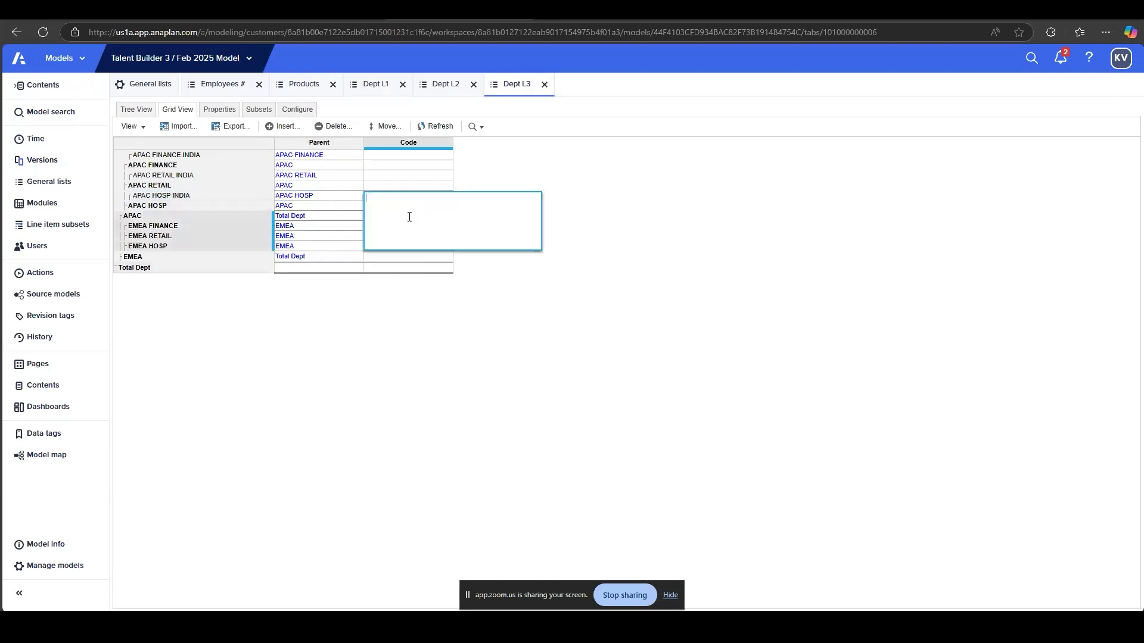
key(Escape)
click(414, 237)
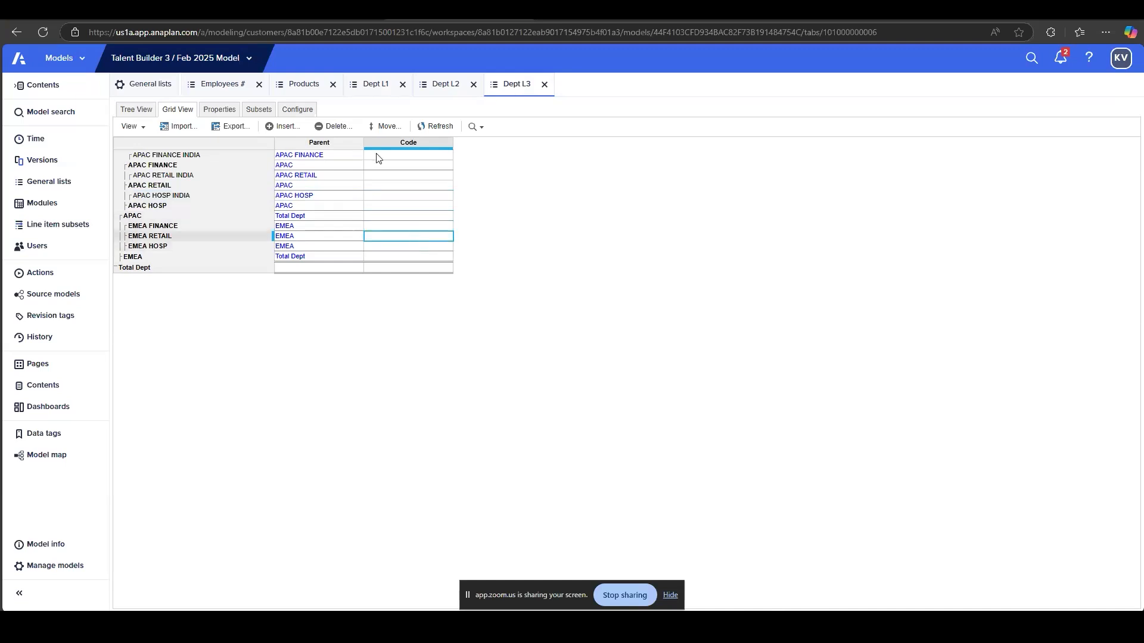
Insert a subset named SS Active into the Employees # list
click(238, 90)
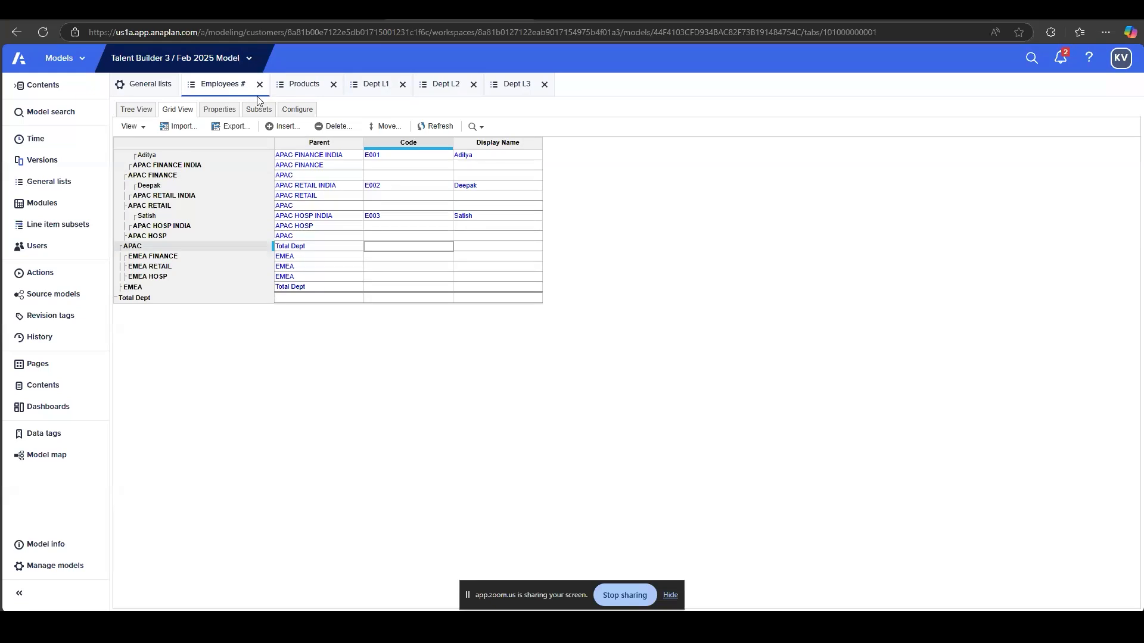
click(219, 111)
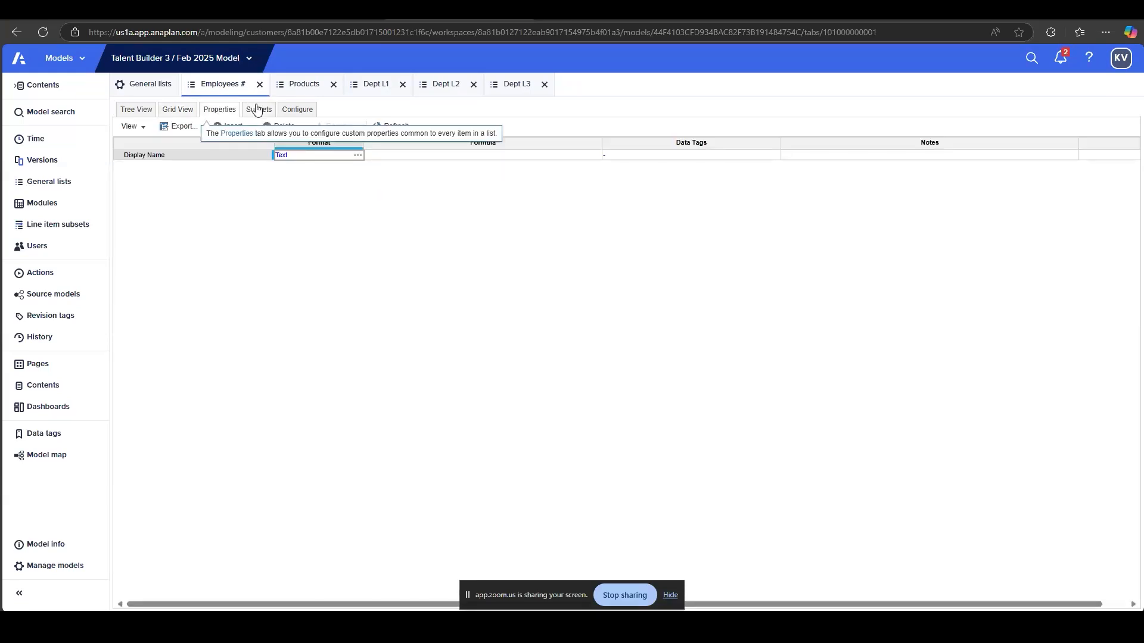
click(259, 109)
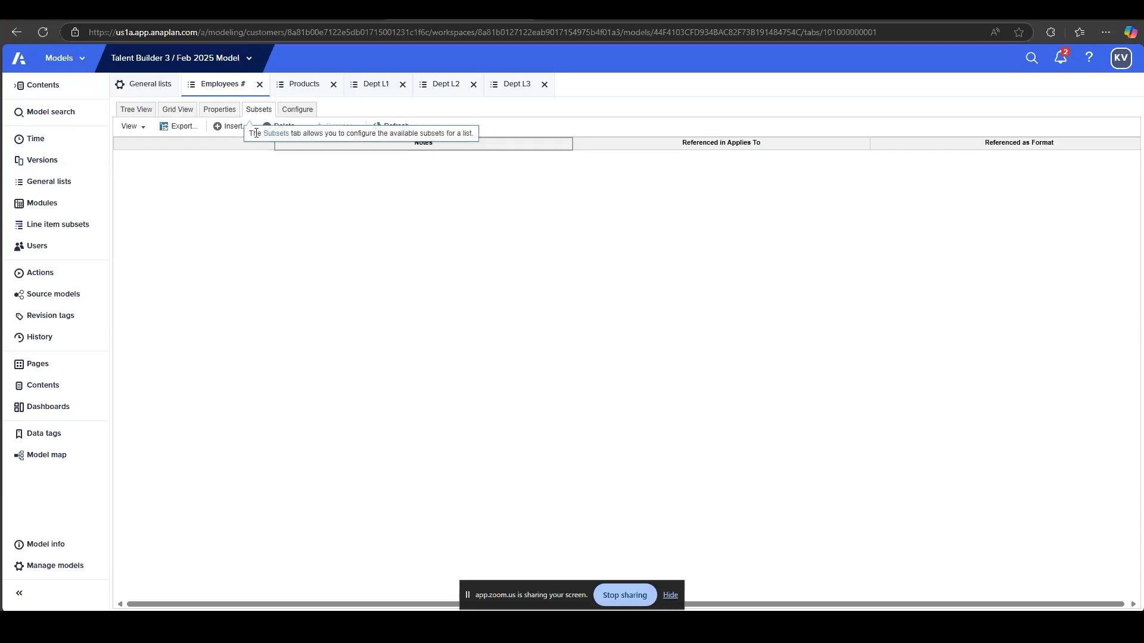
click(229, 127)
text(SS)
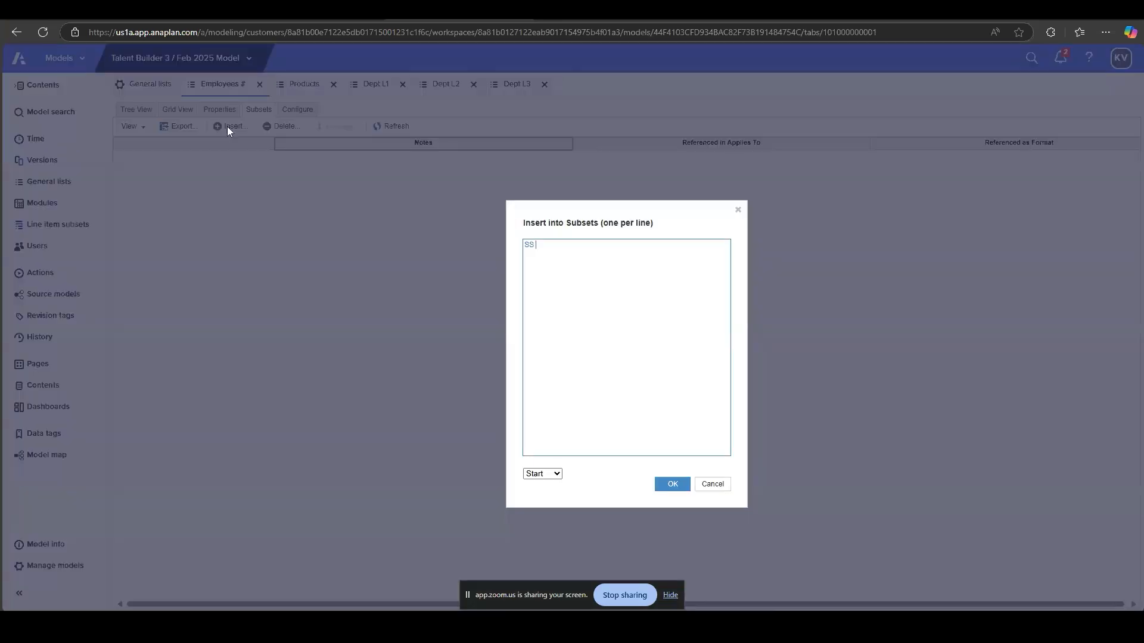
text( Active)
click(673, 486)
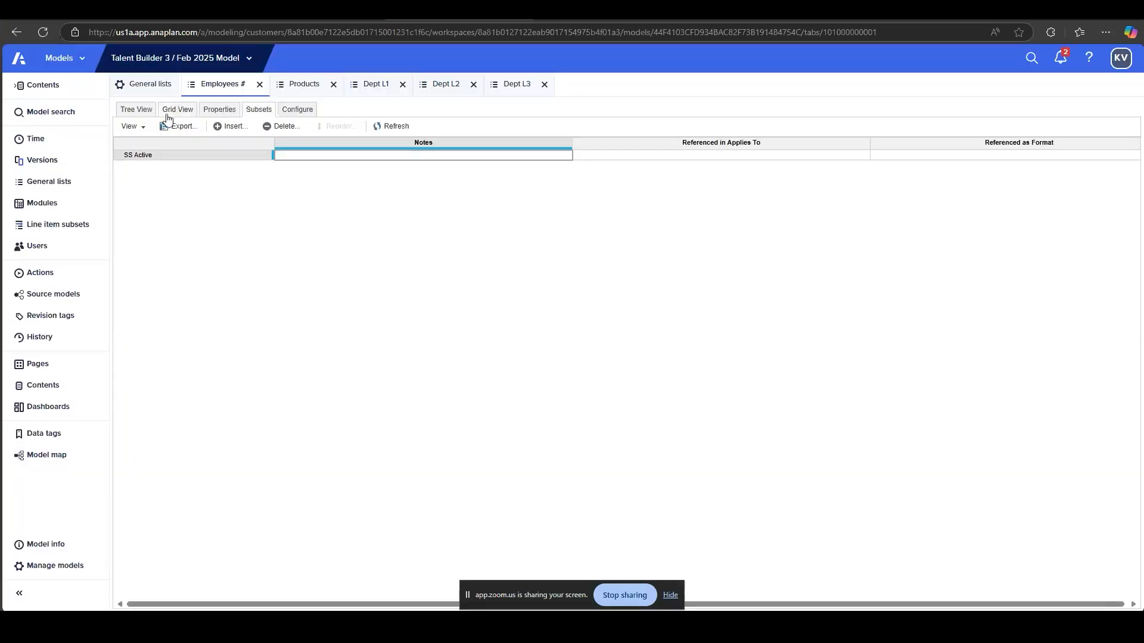
Include the first two employees in the SS Active subset of the Employees # list, leaving the third one out
click(168, 114)
click(509, 142)
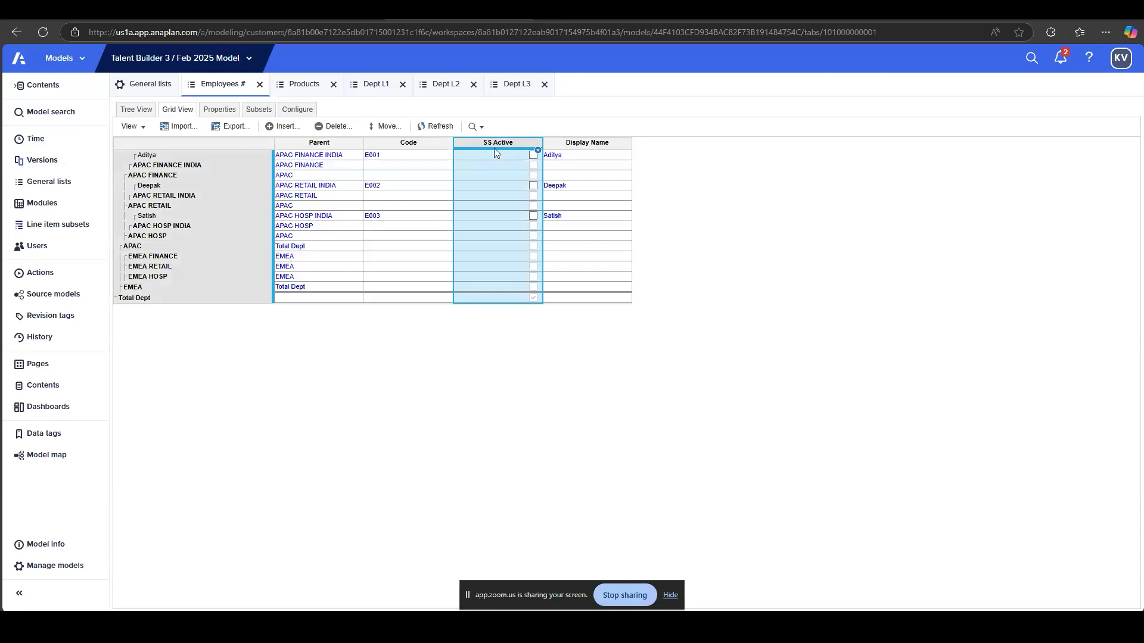
click(533, 155)
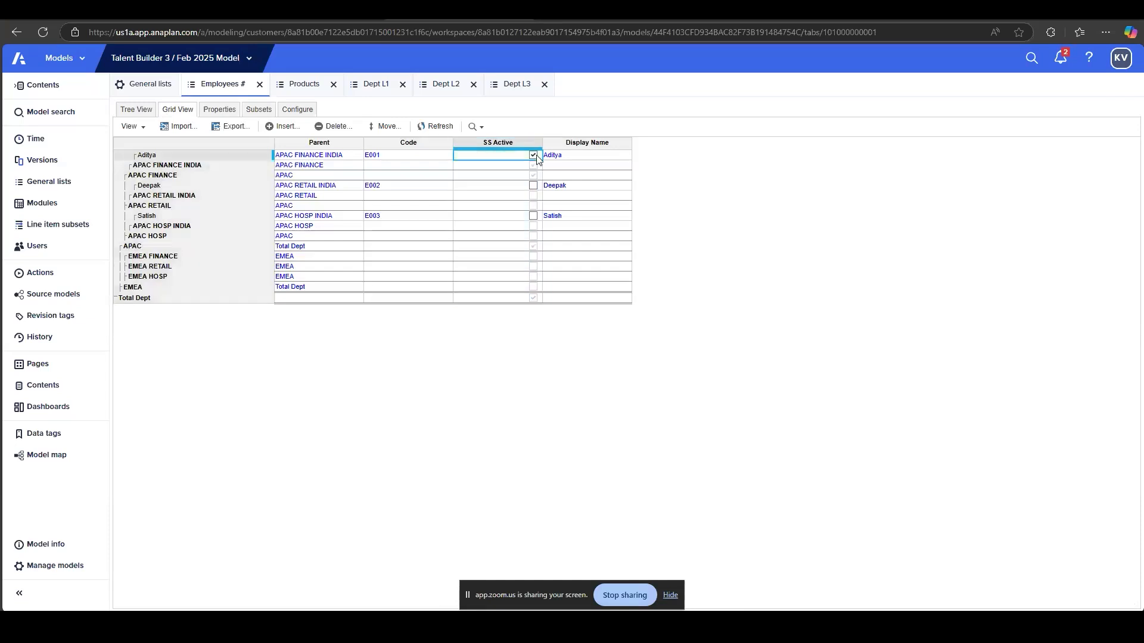
click(533, 186)
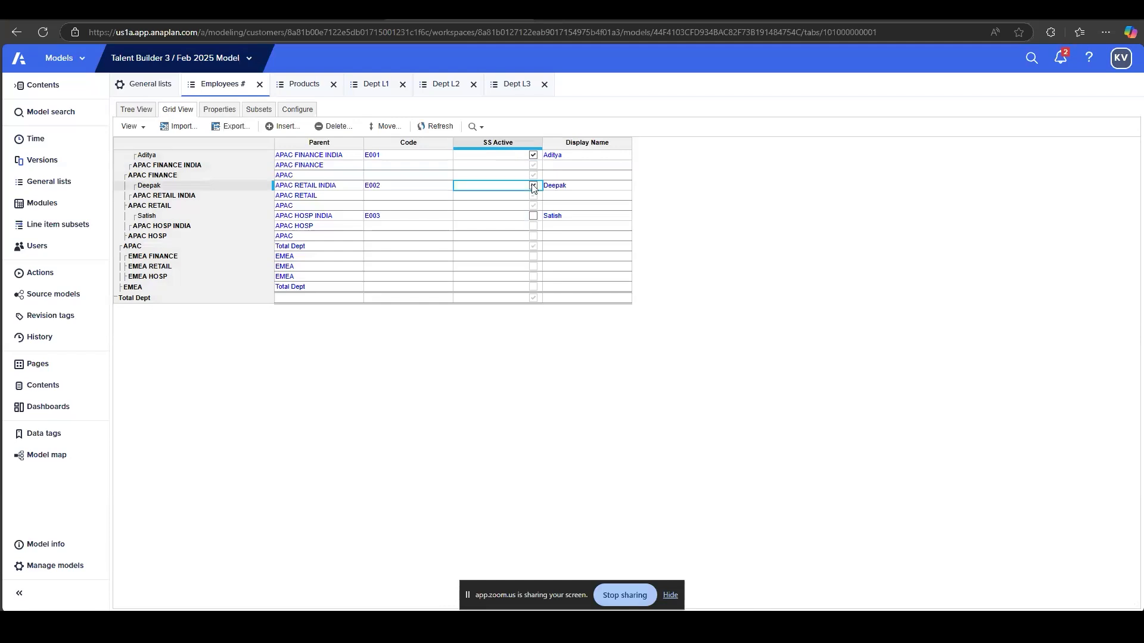
drag(235, 156, 229, 186)
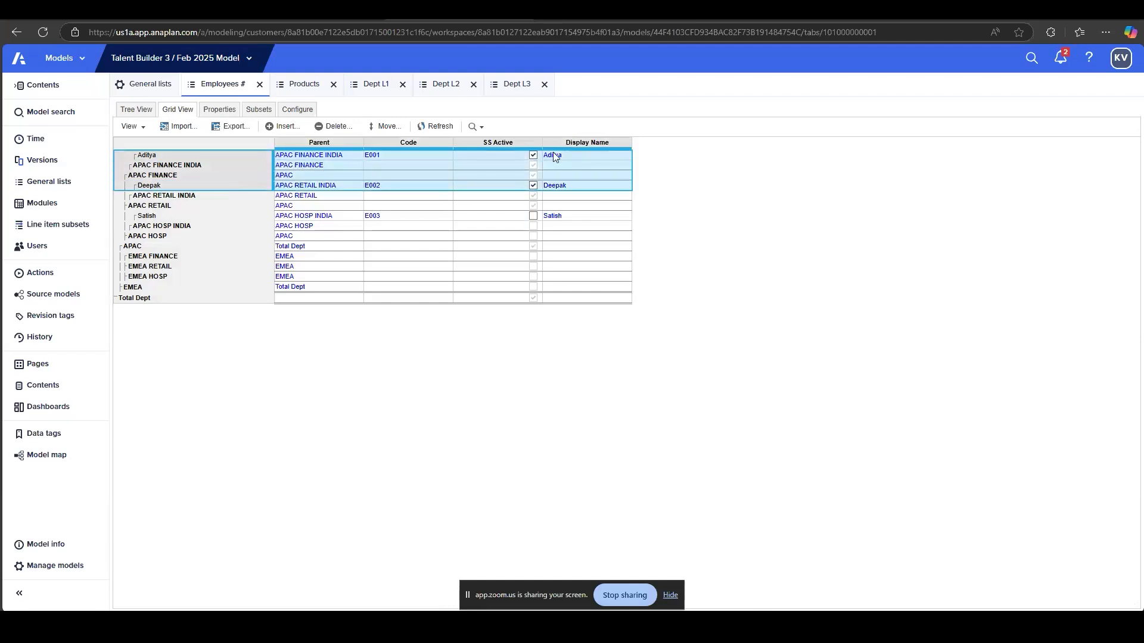
click(503, 143)
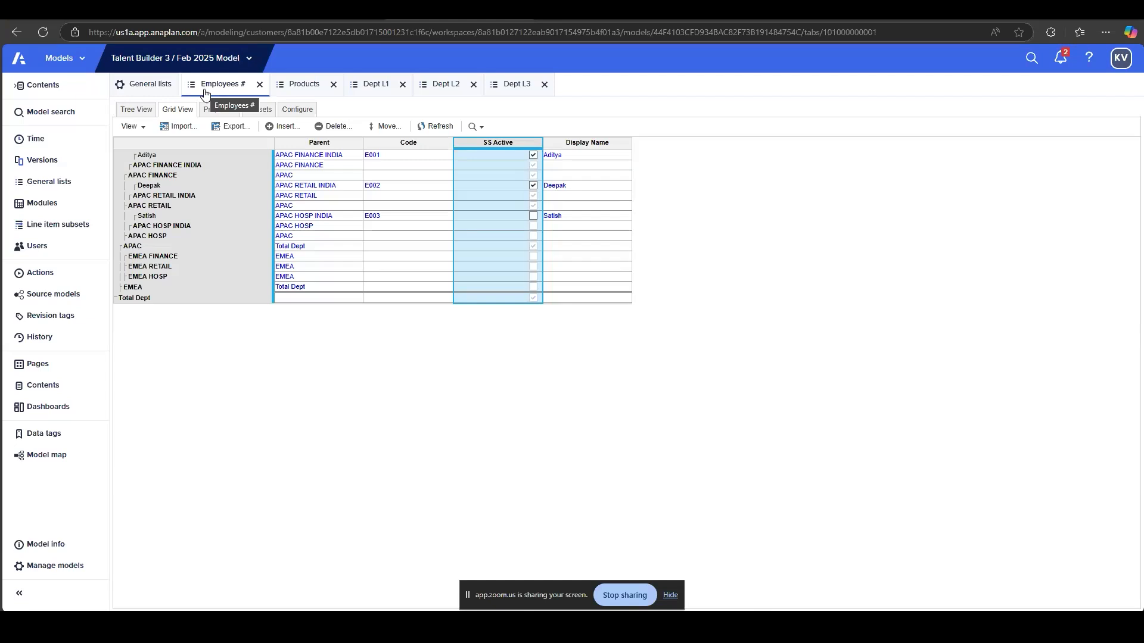
click(471, 219)
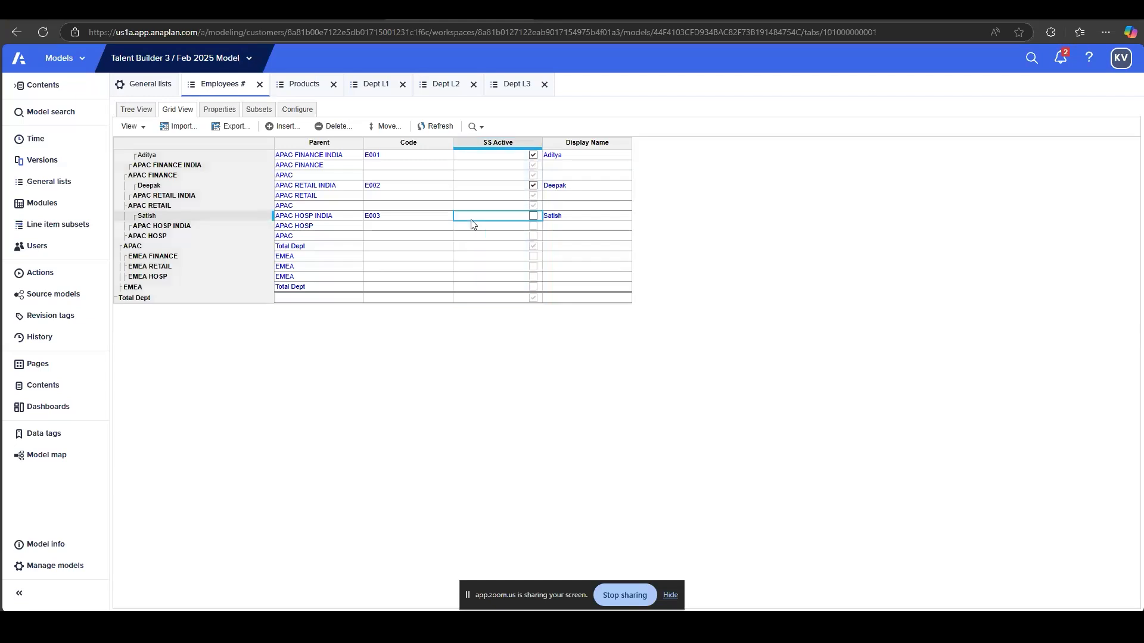
click(483, 237)
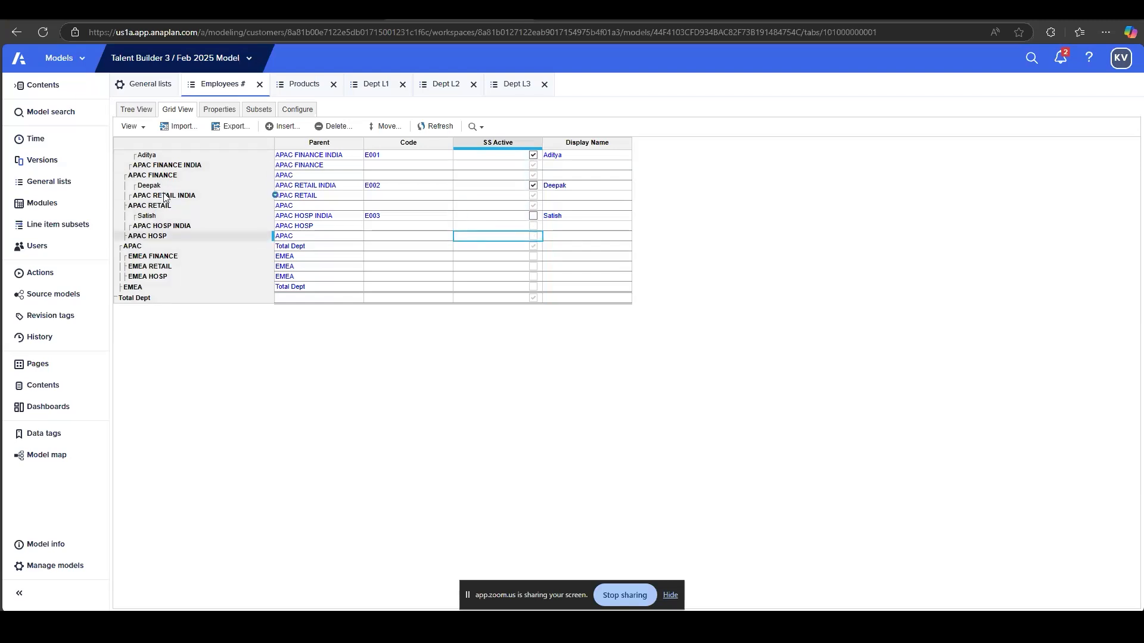
Start a new module and name it DAT01 Employee Details
click(83, 206)
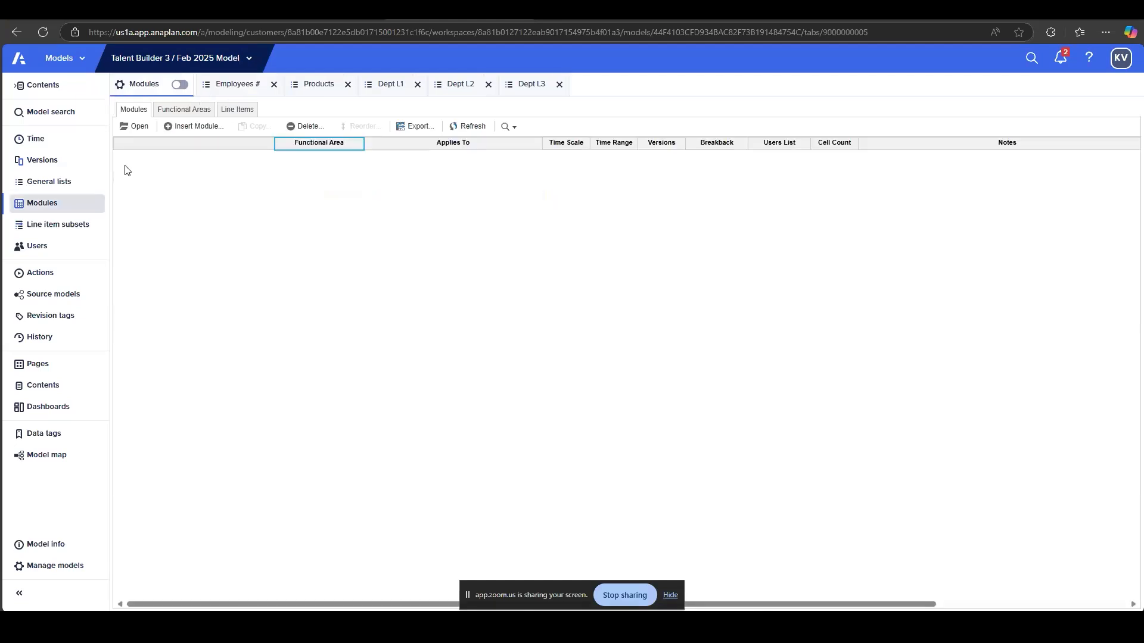
click(320, 146)
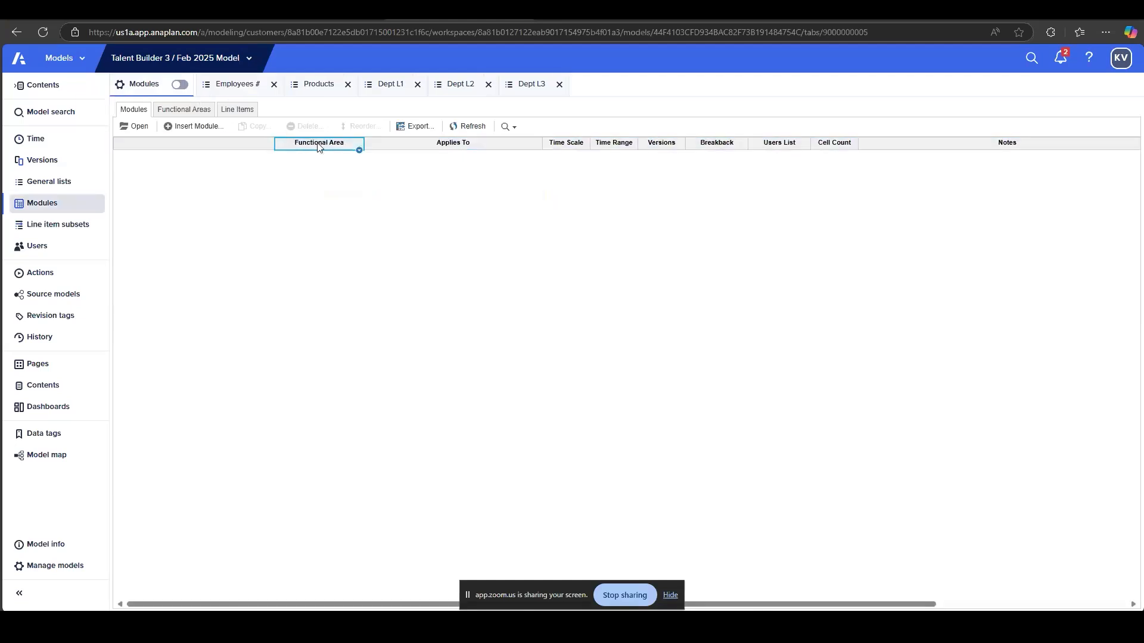
click(202, 128)
text(DAT)
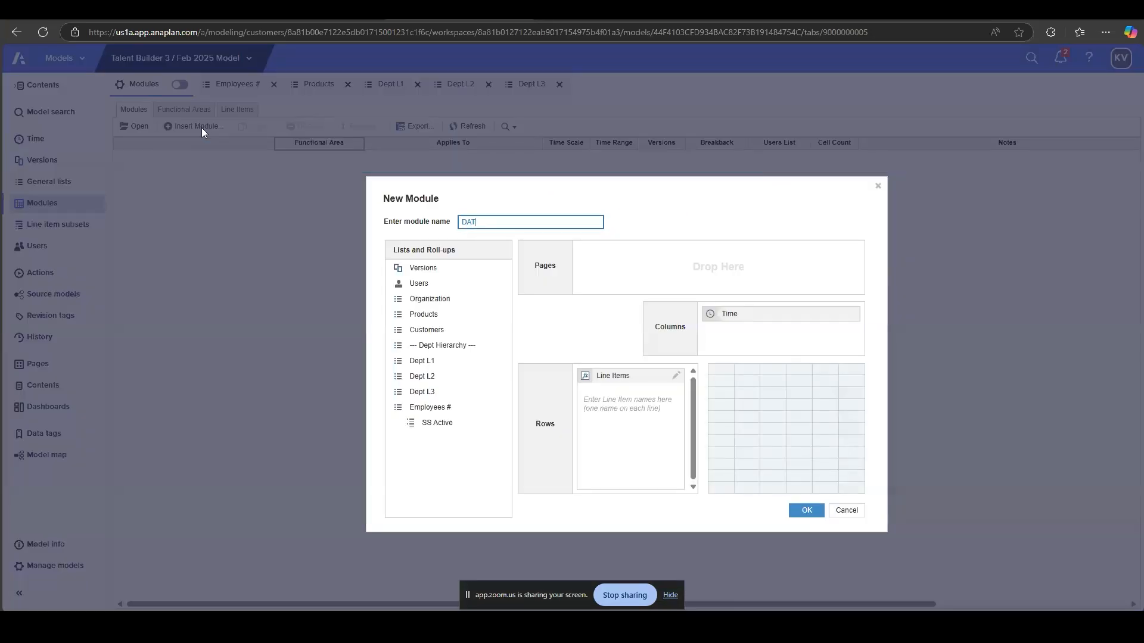
text(01)
double_click(468, 222)
click(468, 221)
text(Employee)
text( Detr)
text(ils)
click(548, 294)
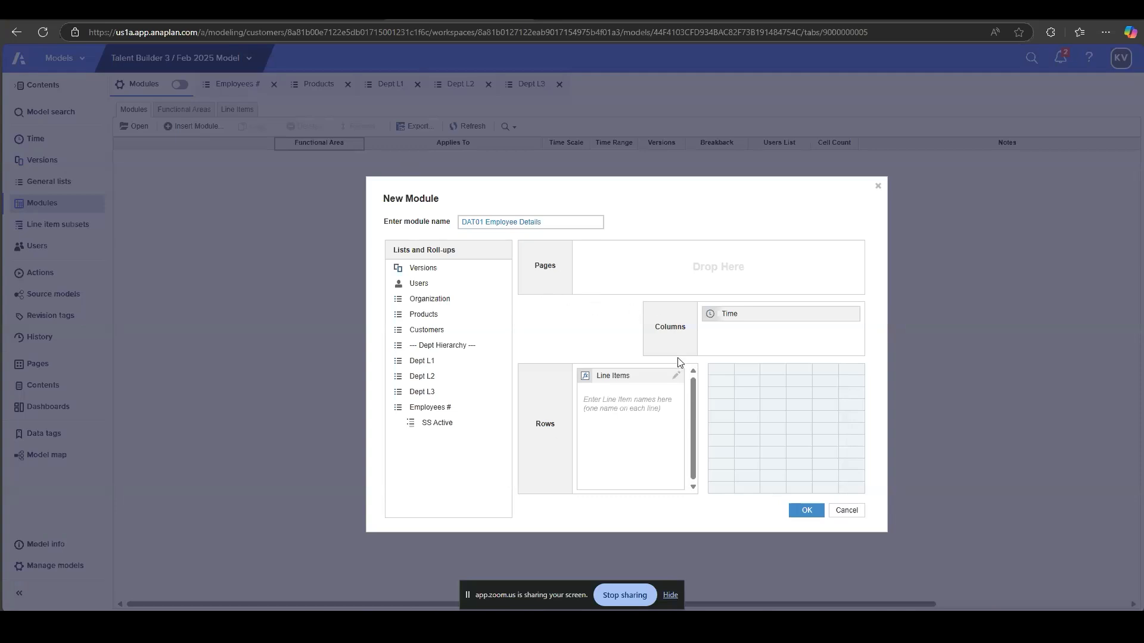
Remove the Time dimension from the new module's columns
click(739, 315)
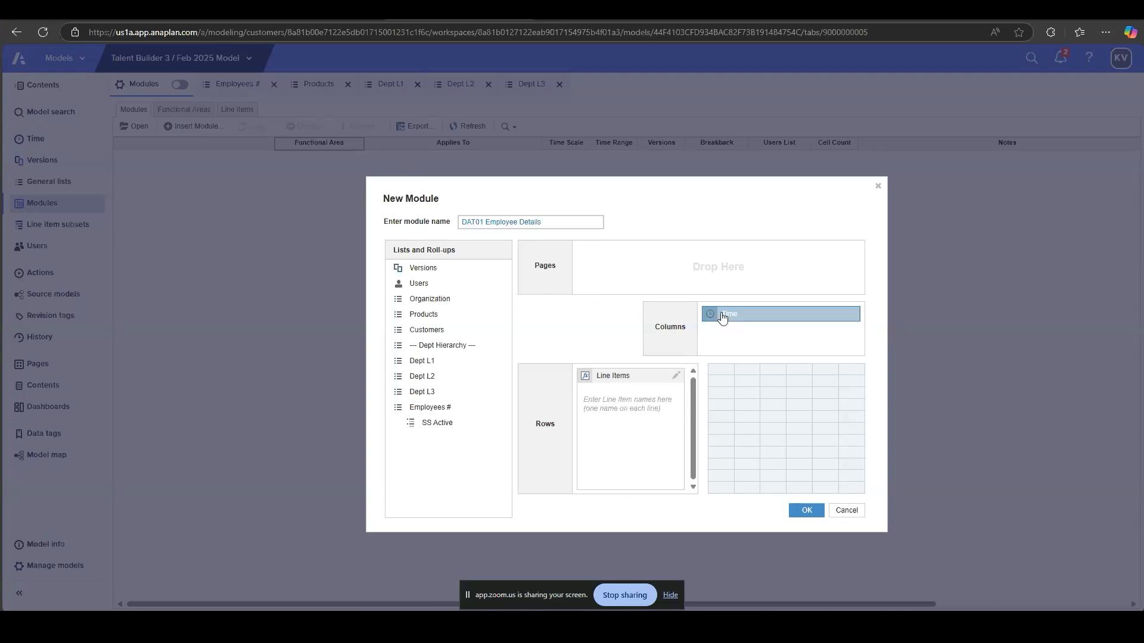
click(664, 389)
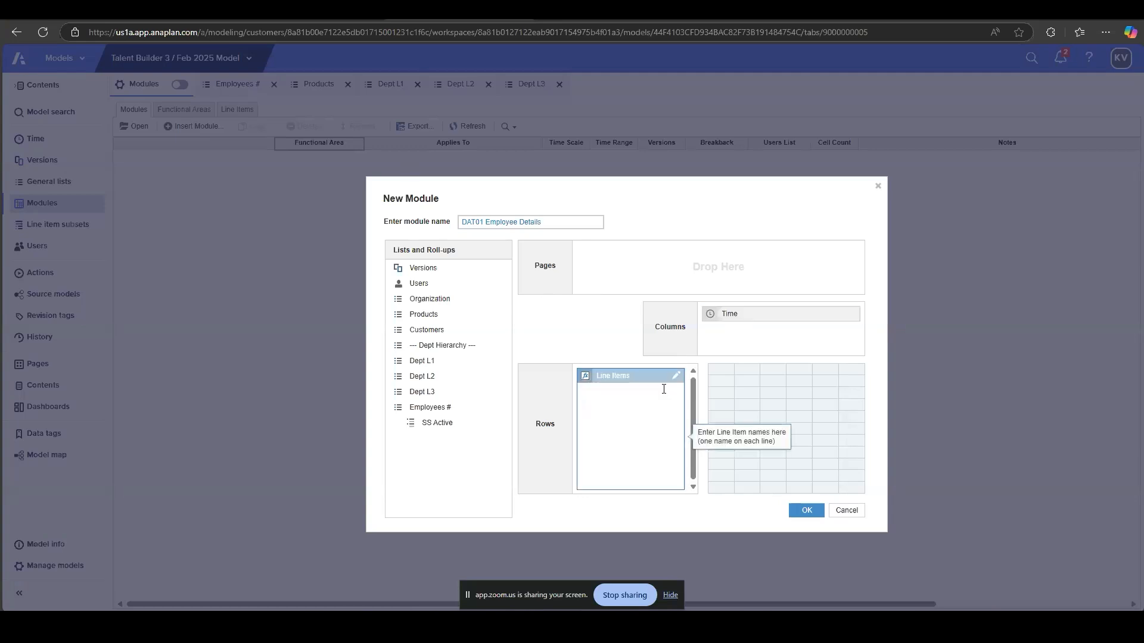
click(751, 319)
drag(751, 319, 459, 340)
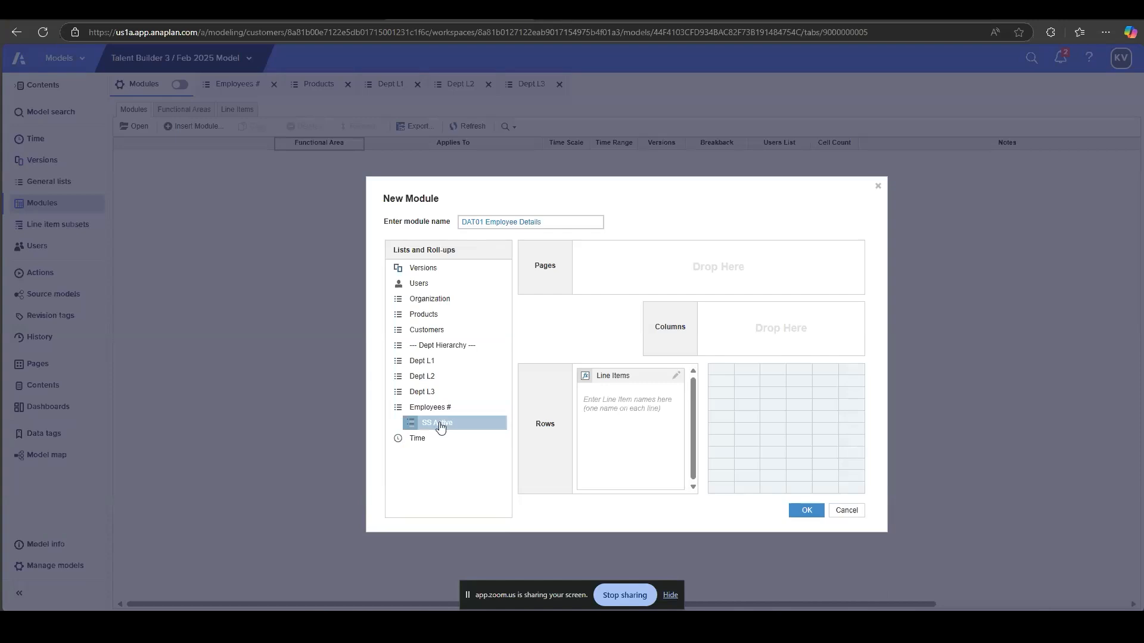
Enter the line items Employee Name, Employee Id, Salary, Dept and Country for the new module
click(621, 396)
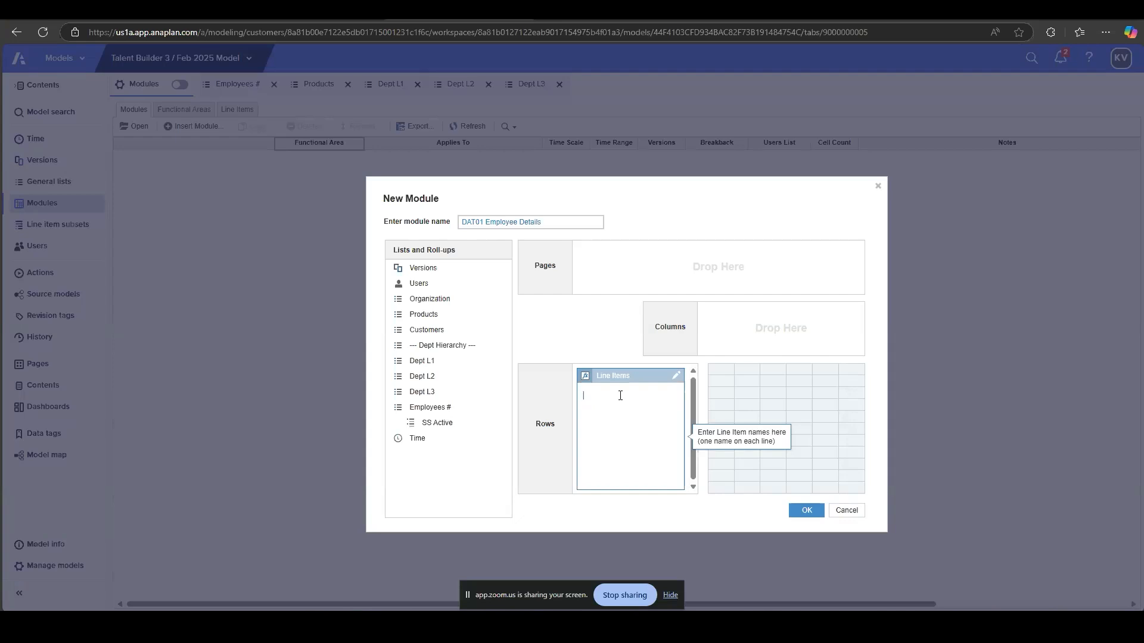
text(Name)
key(Home)
text(Employee)
key(Return)
text(Emplou)
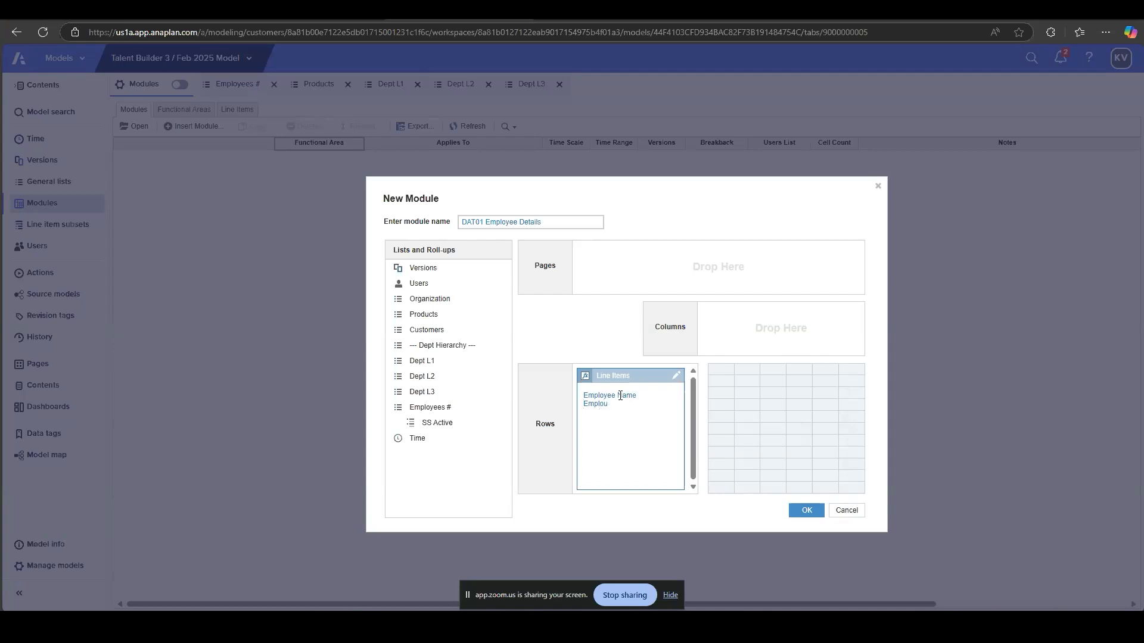
text(yee Id)
text(Salary)
key(Return)
text(Dept )
text(Country)
Place the line items on columns and the Employees # list on rows, and create the module
drag(630, 384, 742, 333)
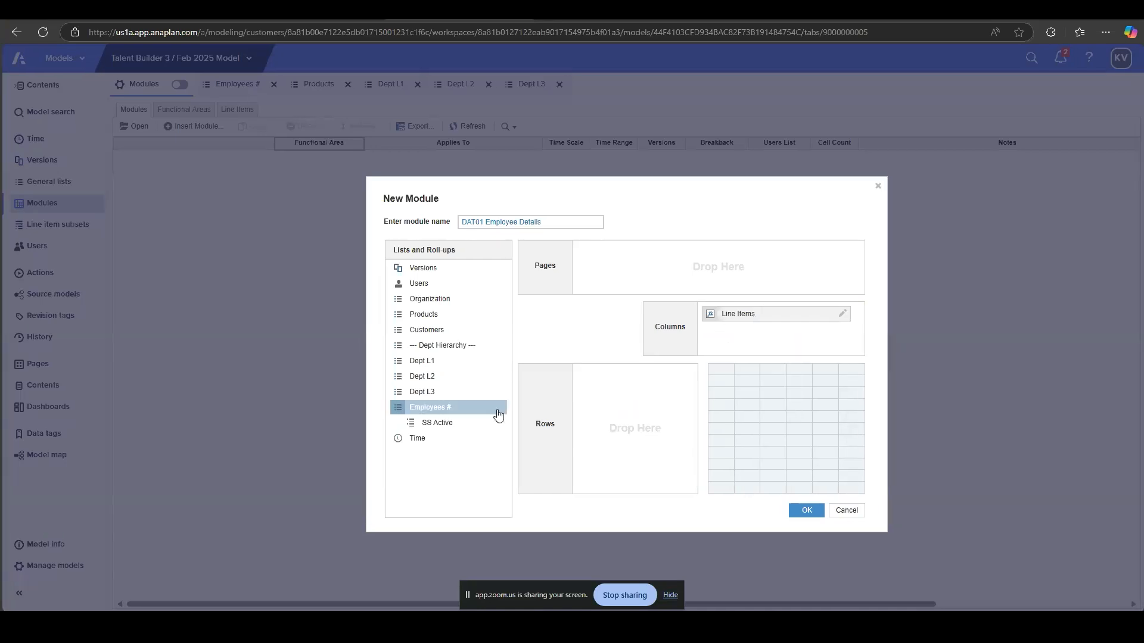
drag(466, 408, 629, 407)
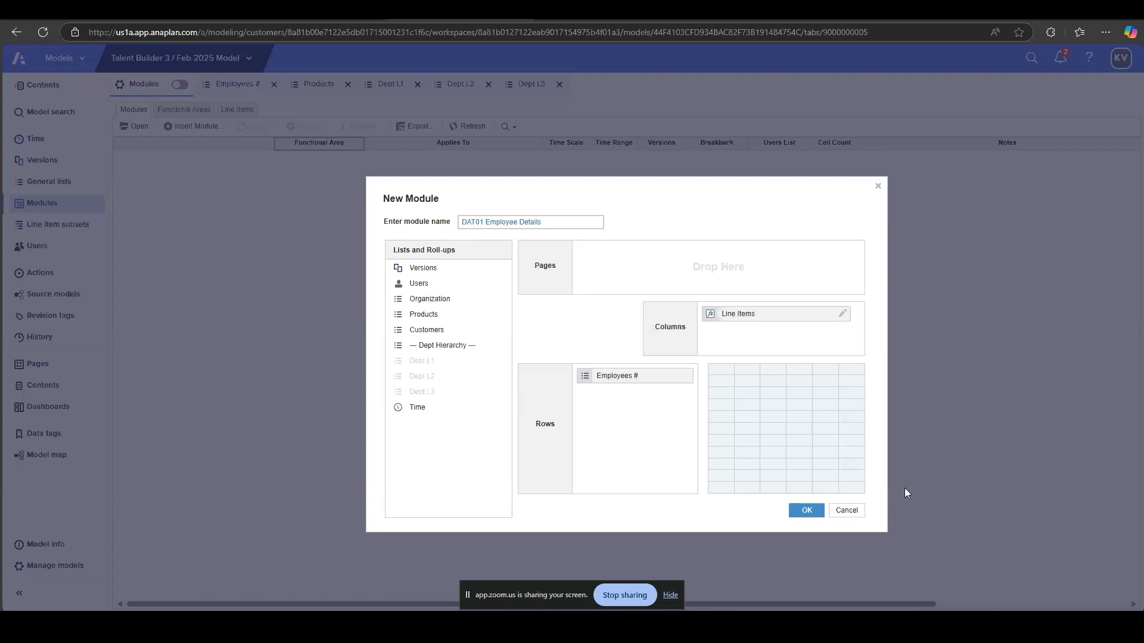
click(791, 510)
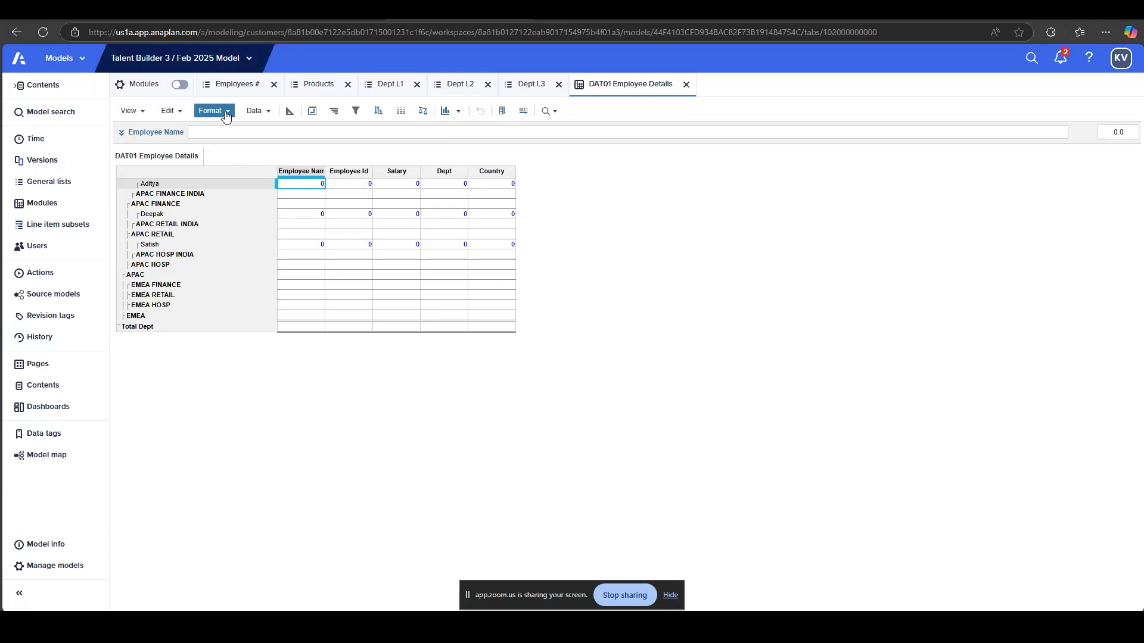
Set the module's column headers to wrap text over 2 lines
click(215, 112)
click(248, 224)
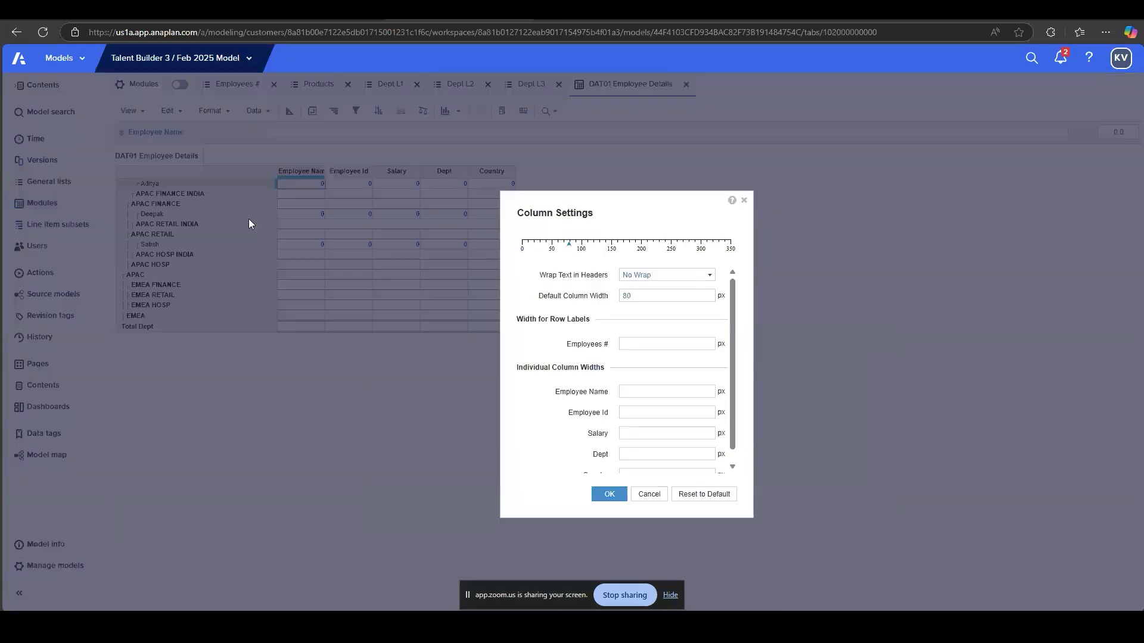
double_click(549, 276)
click(554, 277)
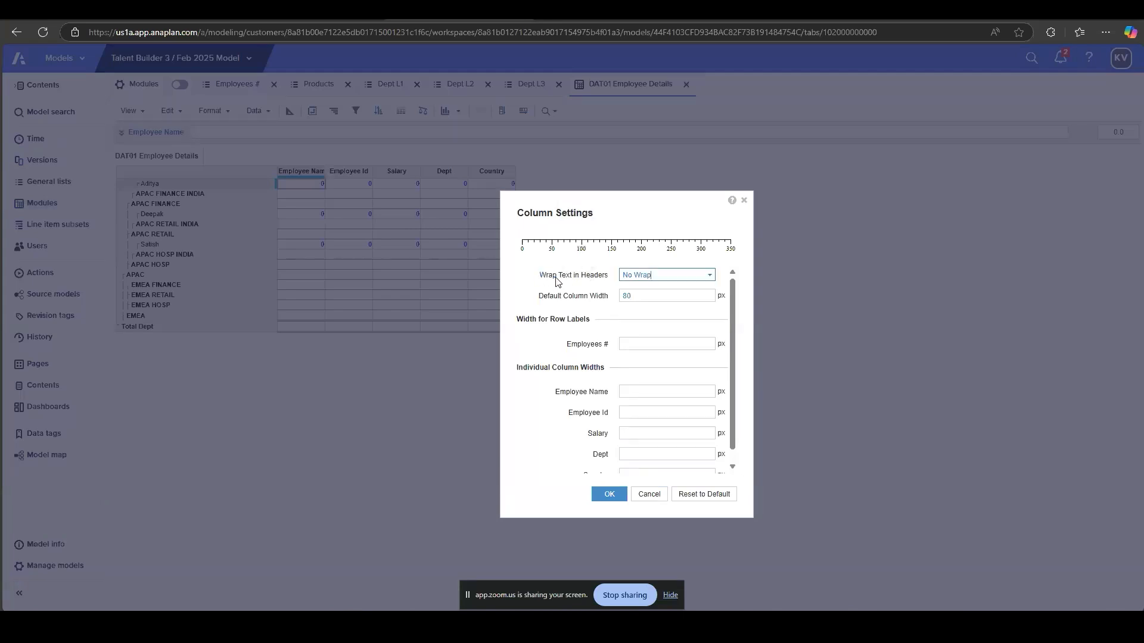
click(711, 276)
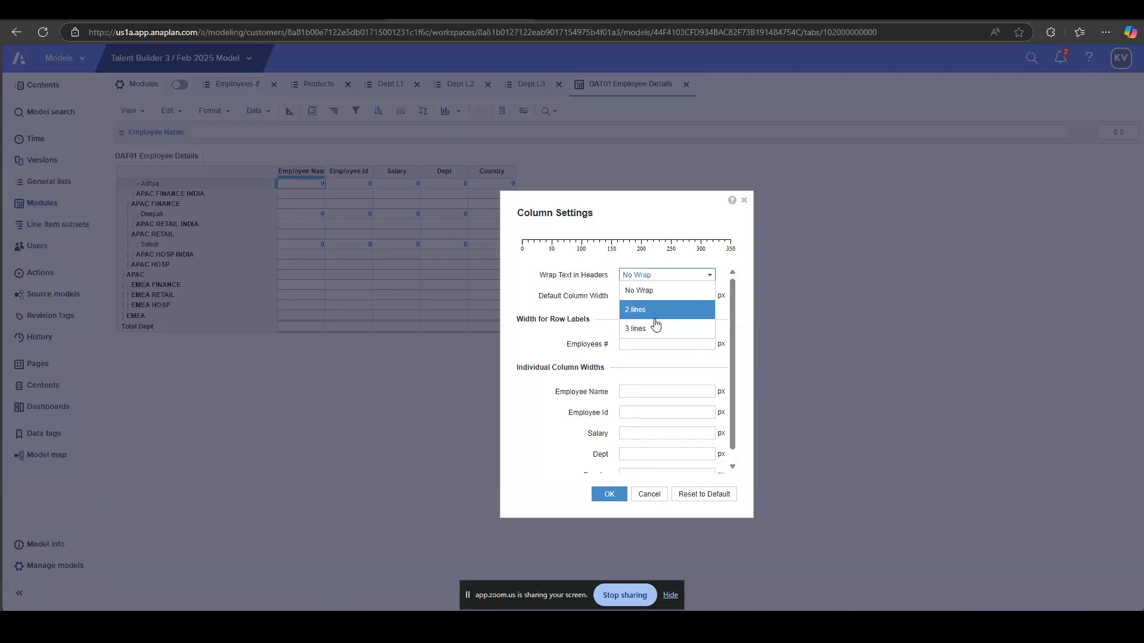
click(656, 311)
click(609, 494)
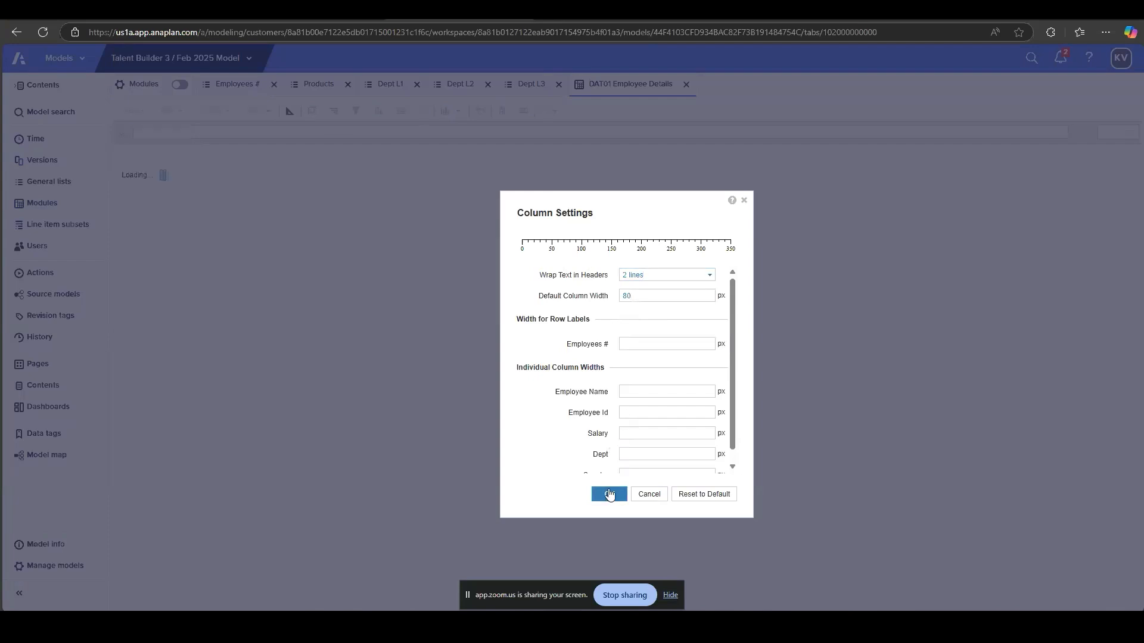
drag(303, 174, 492, 180)
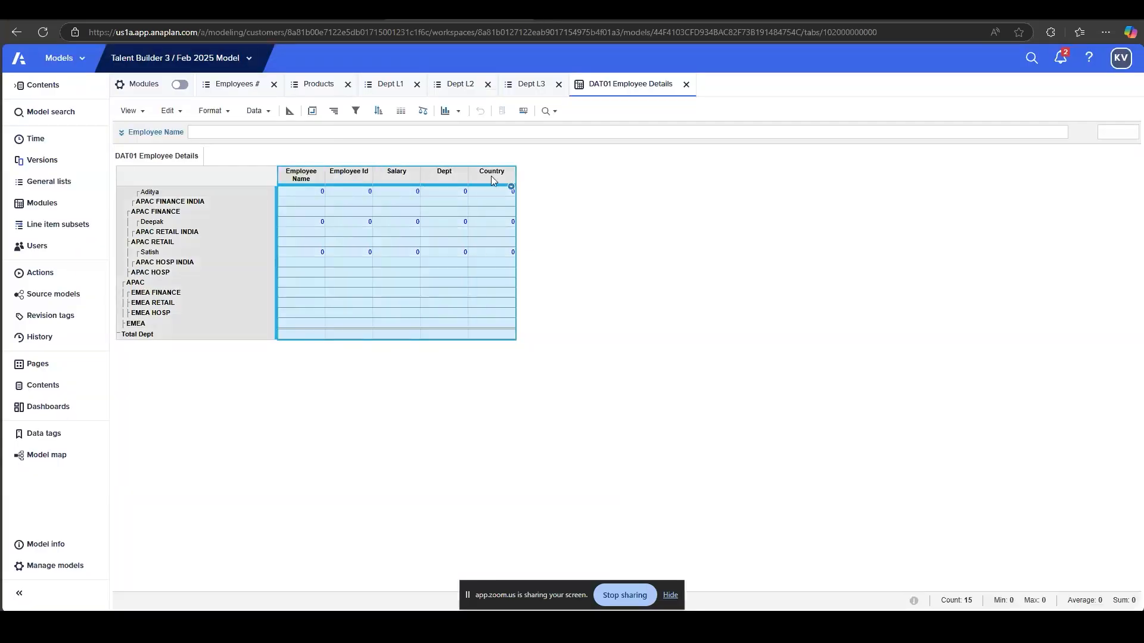
Save the current layout as the default view for the DAT01 Employee Details module
click(132, 111)
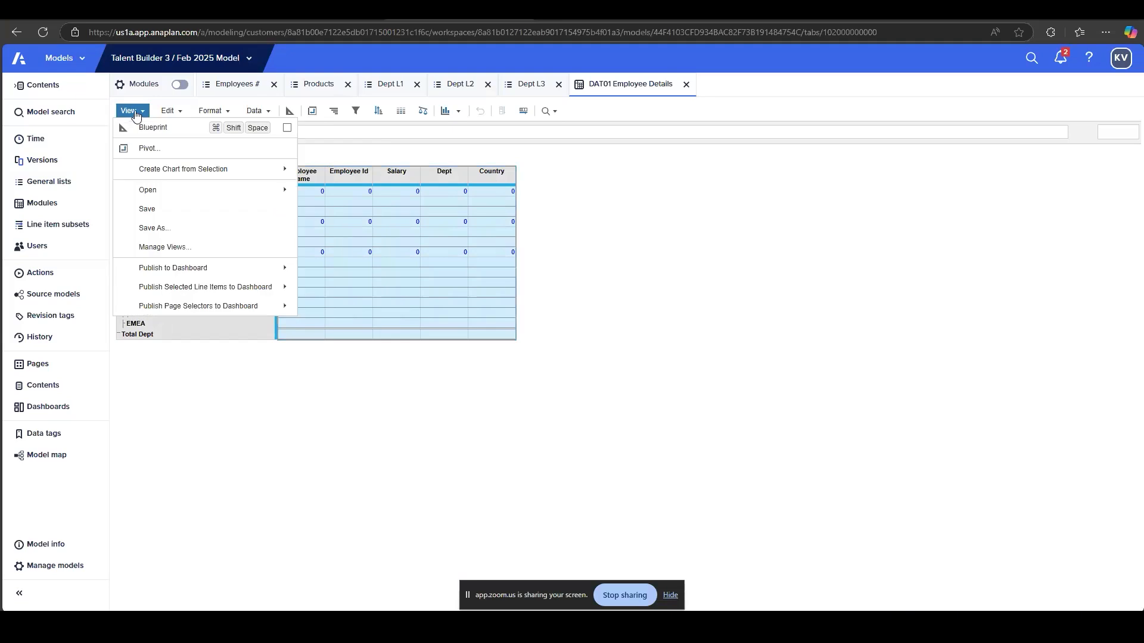
click(182, 211)
click(561, 366)
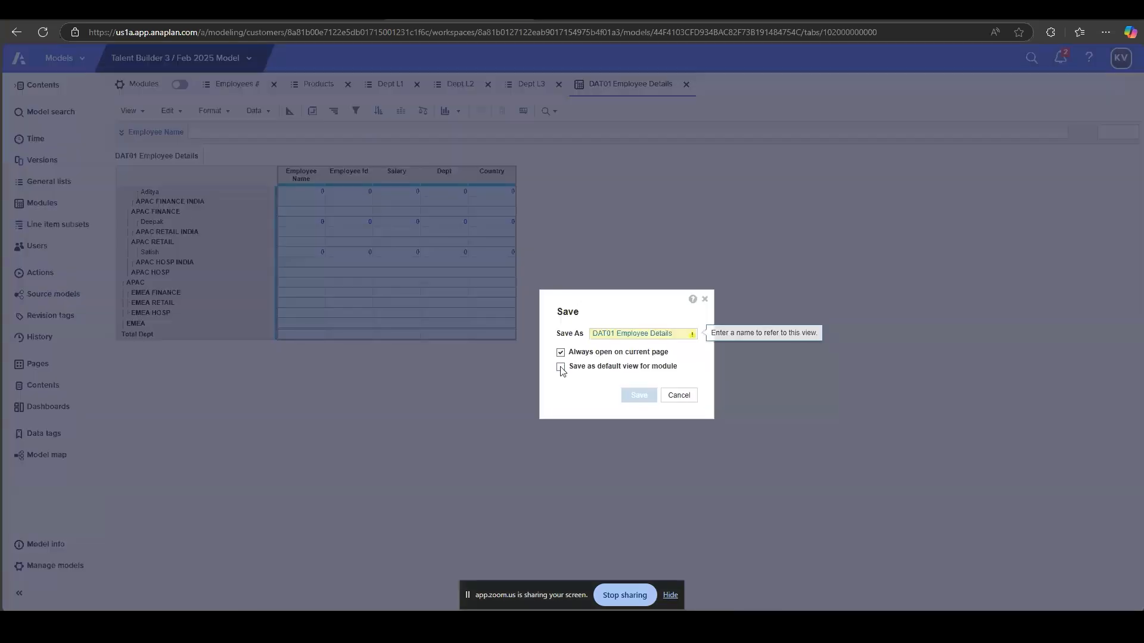
click(640, 394)
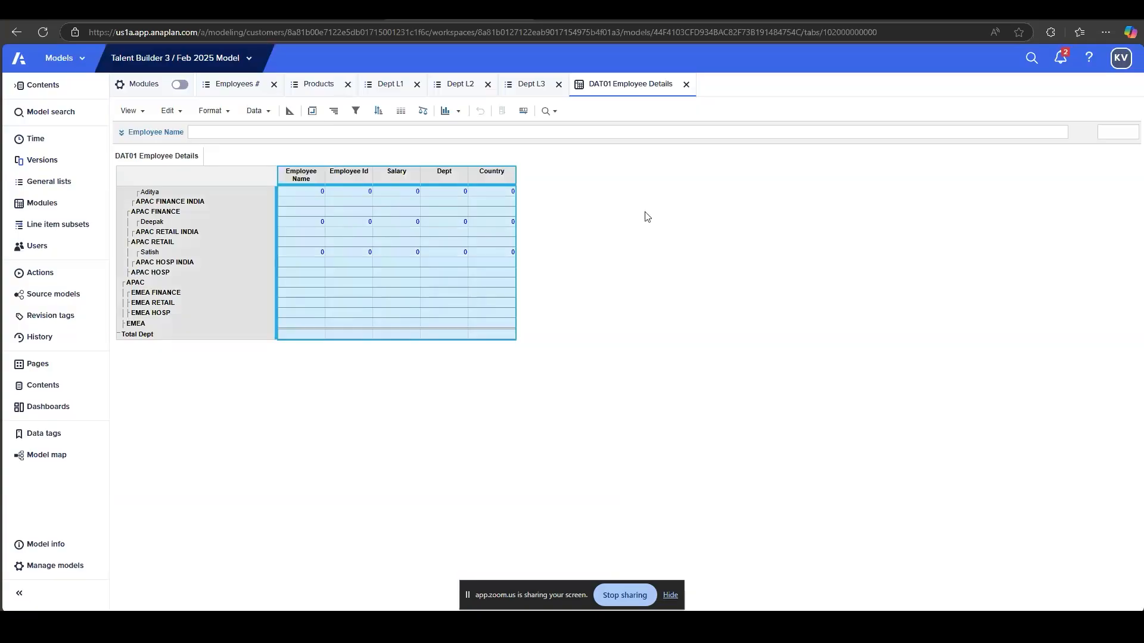
Close and reopen the DAT01 Employee Details module to check its saved view and examine the employee rows
click(685, 84)
click(146, 84)
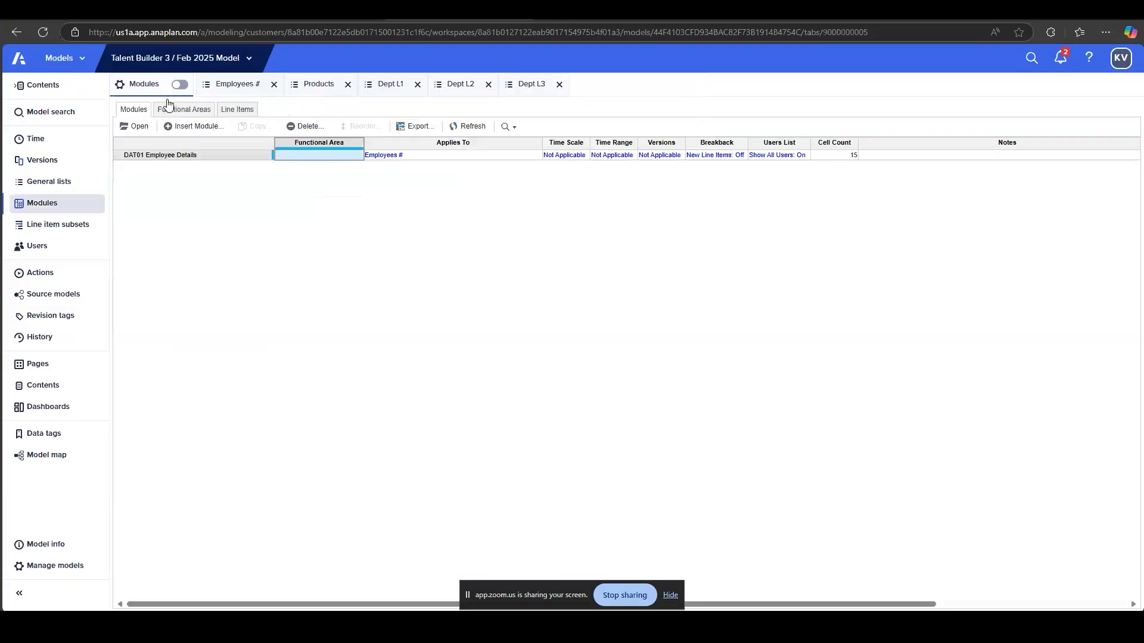
click(176, 157)
click(134, 125)
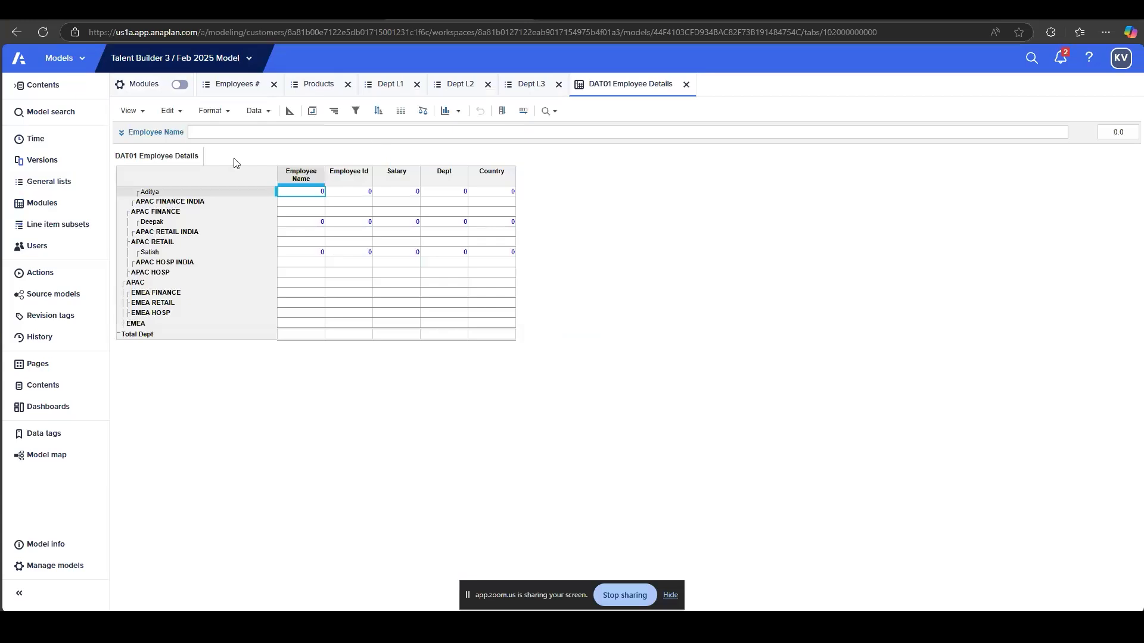
click(222, 178)
click(483, 283)
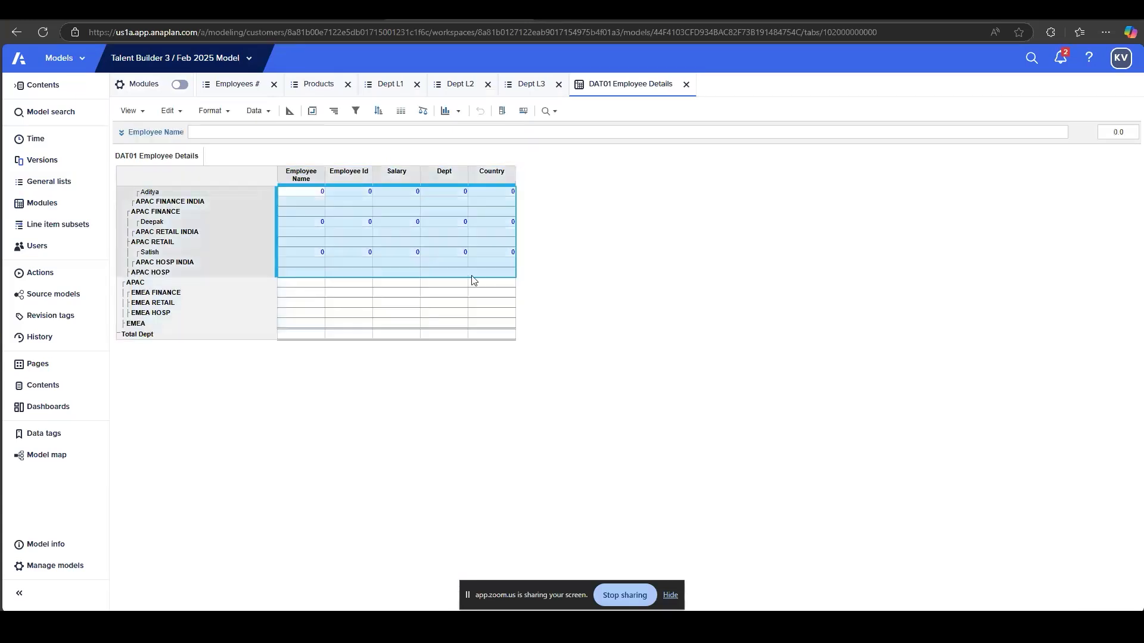
click(302, 175)
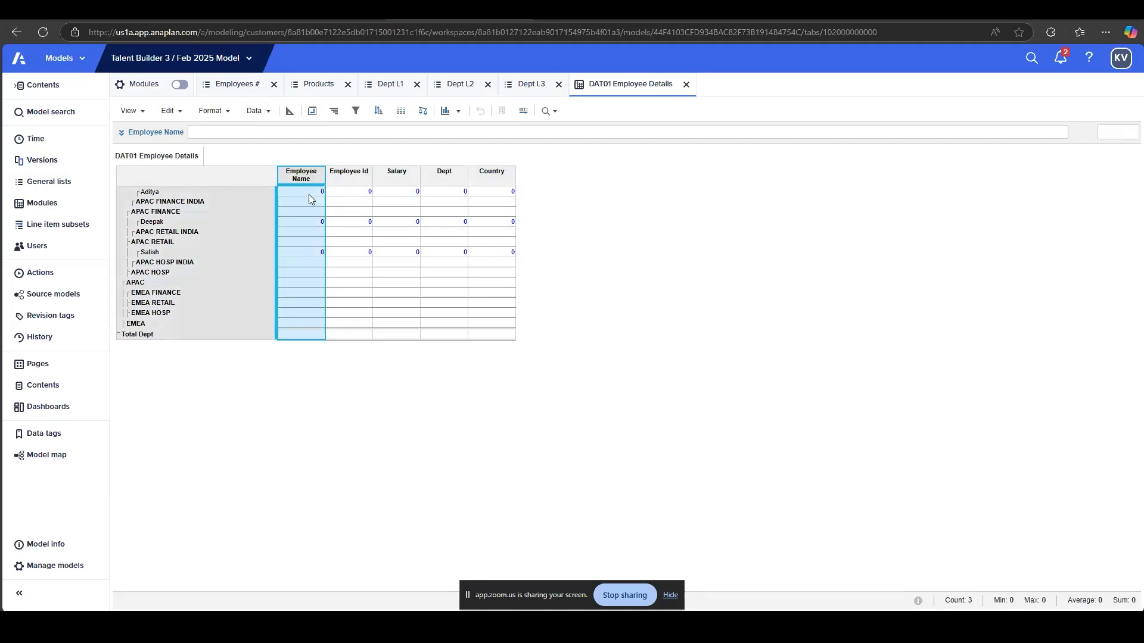
click(310, 193)
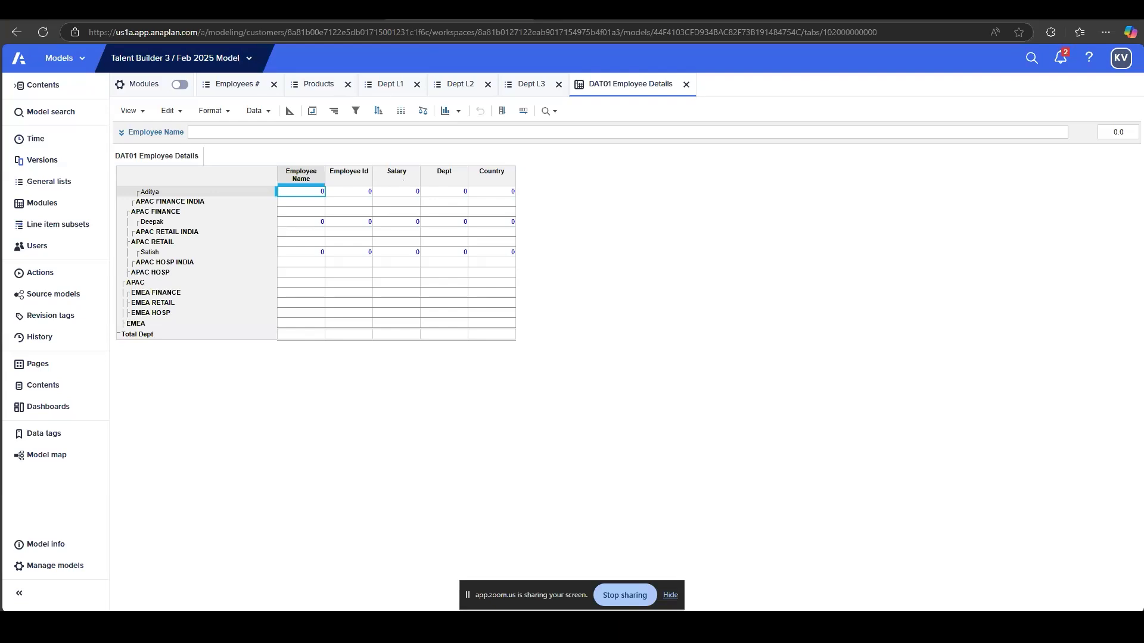
Switch to the Master Document spreadsheet and enter GRID VIEW in cell I39 and BLUEPRINT VIEW in cell I40 of the Worksheet sheet
key(ctrl+Tab)
click(477, 442)
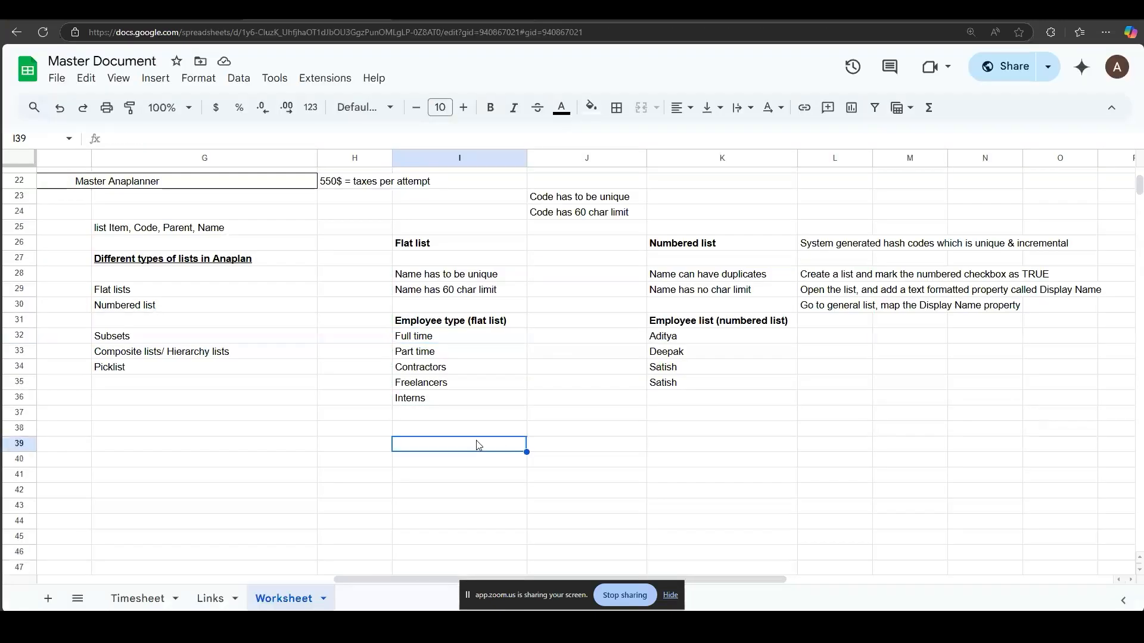
text(GRI)
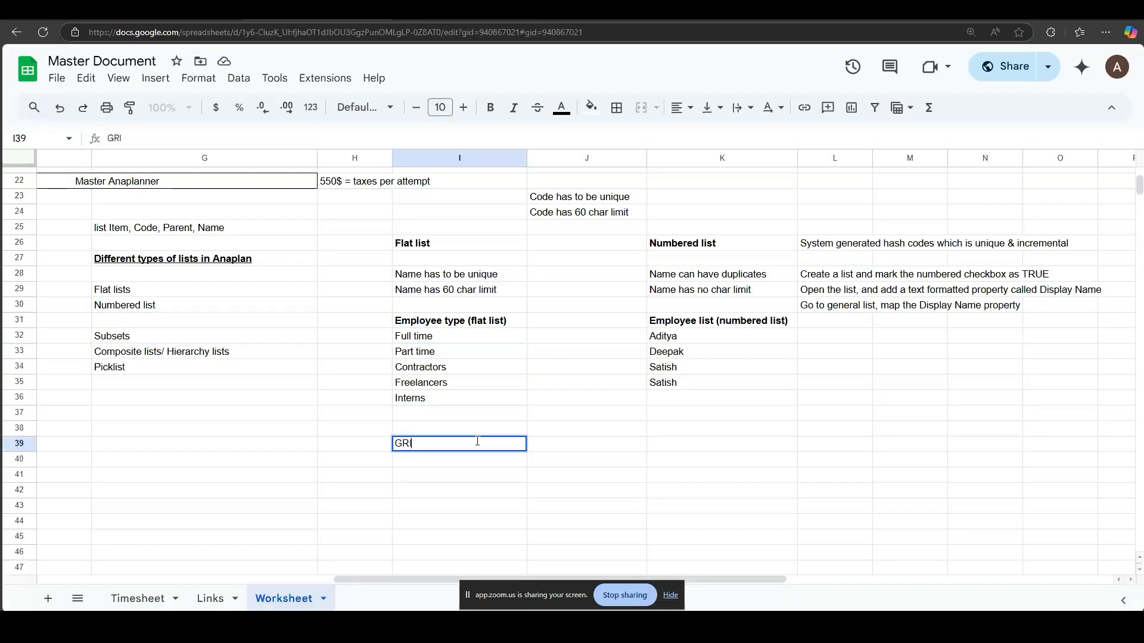
text(D VIEW)
key(Return)
text(BLUEPRINT VIEW)
key(Return)
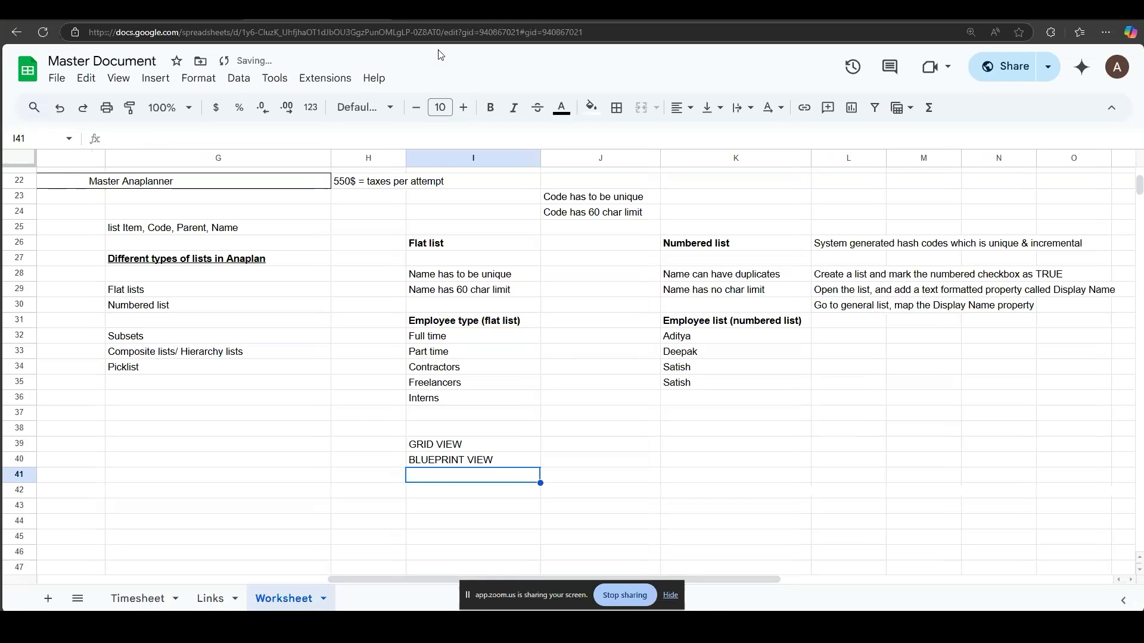
Switch back to Anaplan and compare the blueprint view of the DAT01 Employee Details module with its grid view
key(ctrl+Tab)
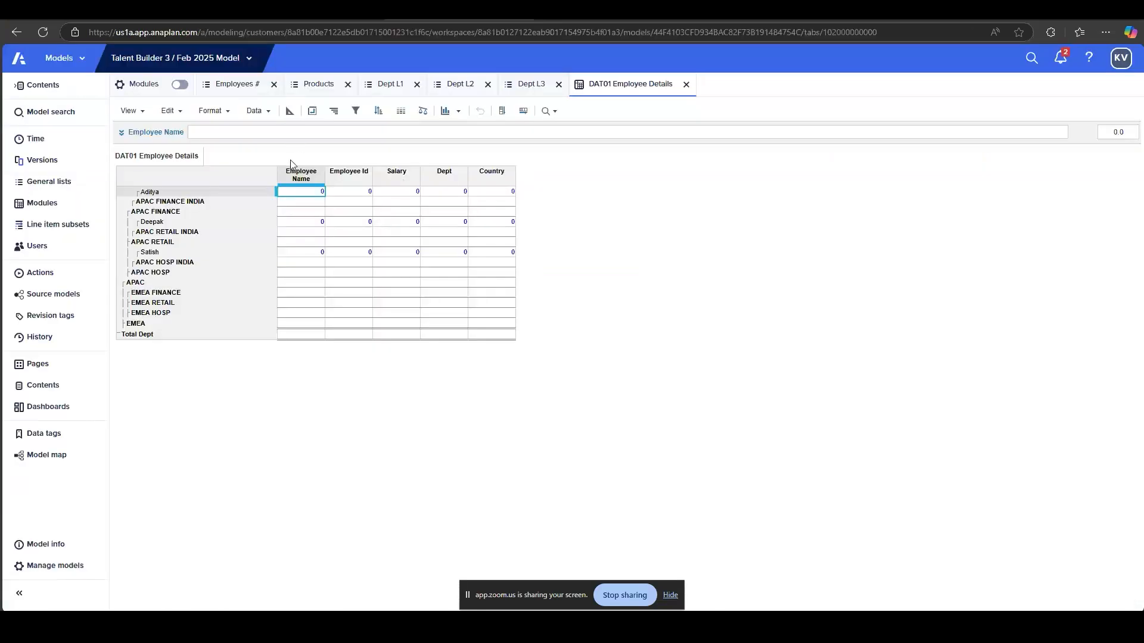
click(294, 179)
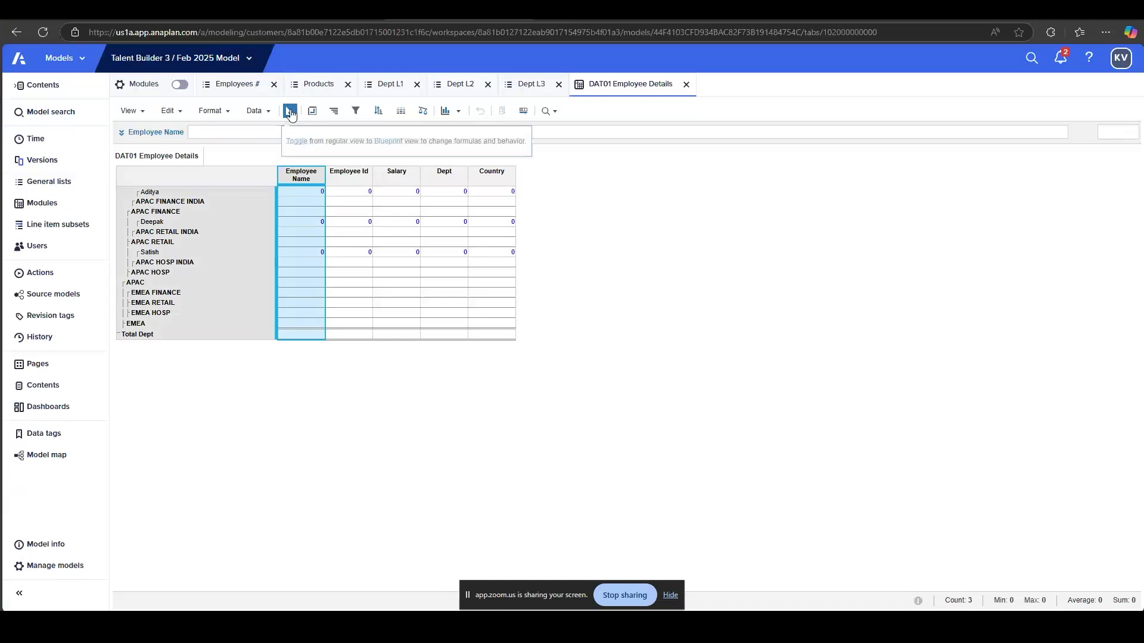
click(291, 111)
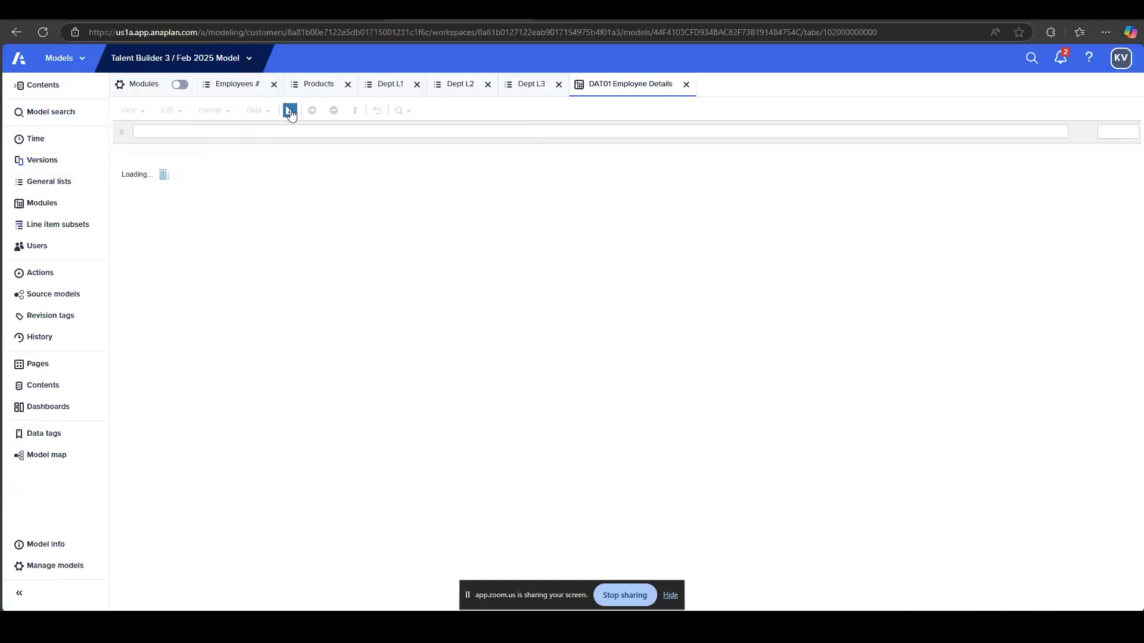
click(163, 175)
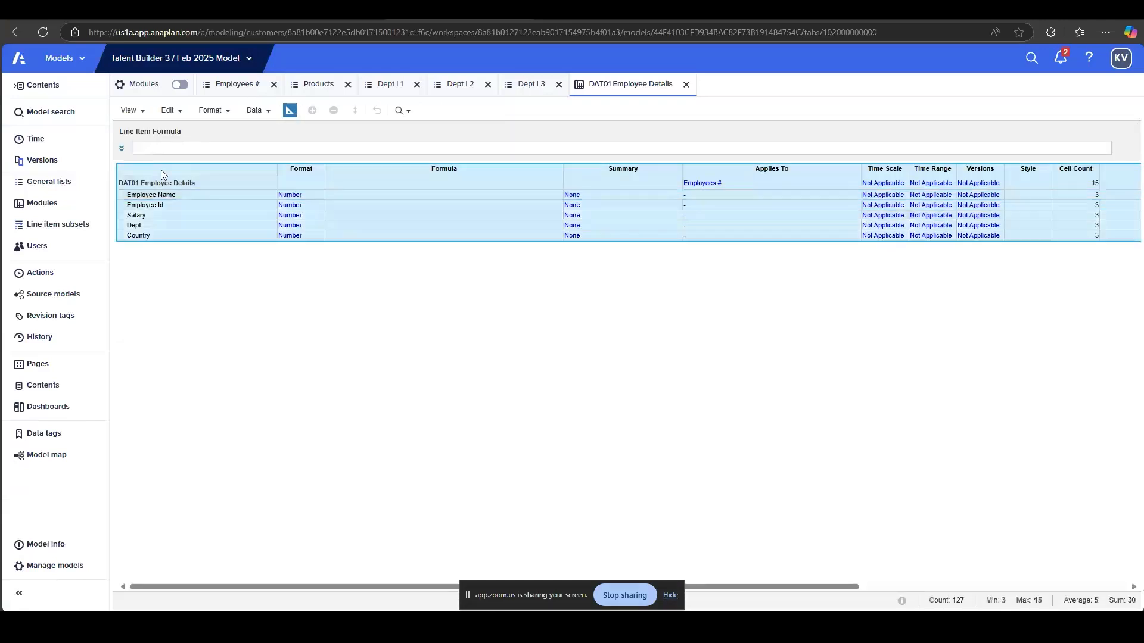
click(289, 112)
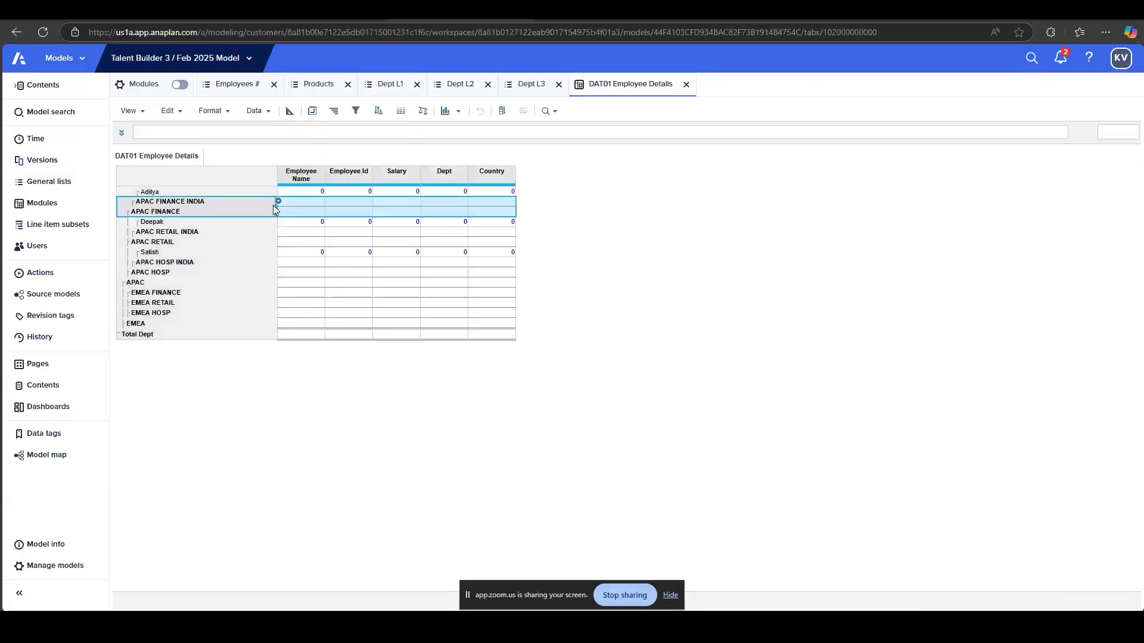
drag(322, 194, 509, 302)
click(507, 298)
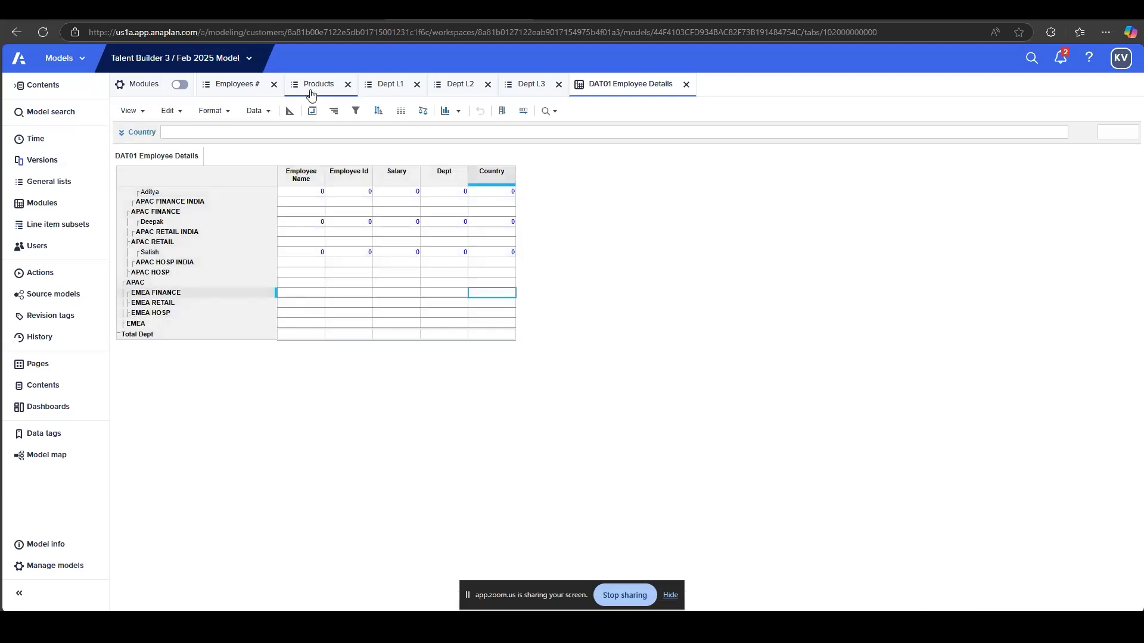
Show the module in blueprint view and examine the line items' Format, Formula and Applies To settings
click(291, 111)
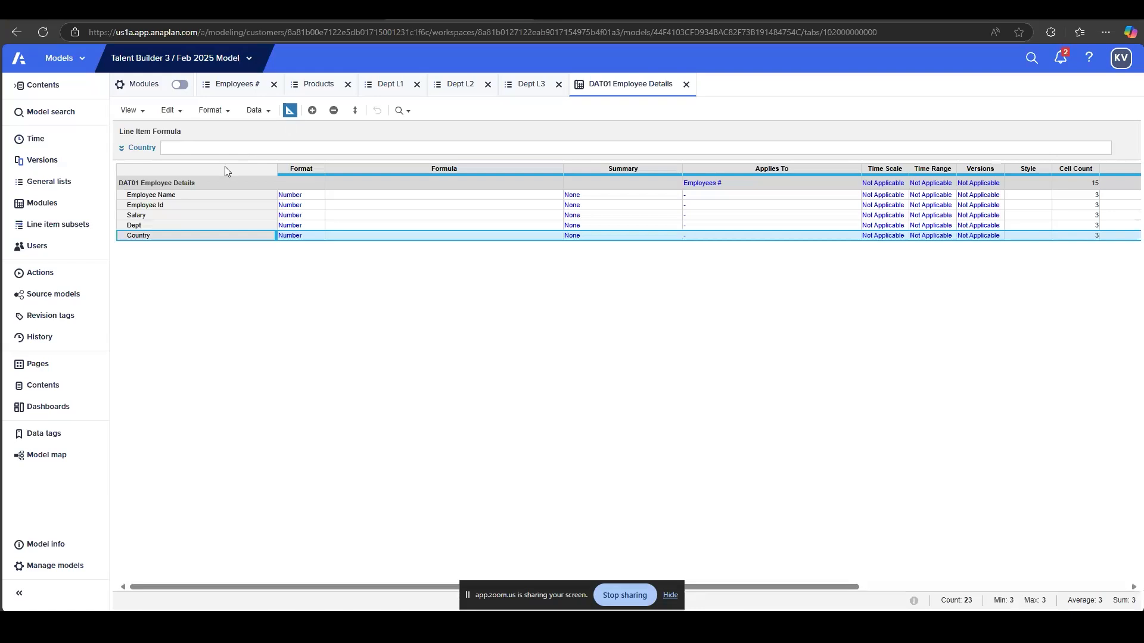
drag(380, 197, 375, 237)
drag(314, 197, 310, 241)
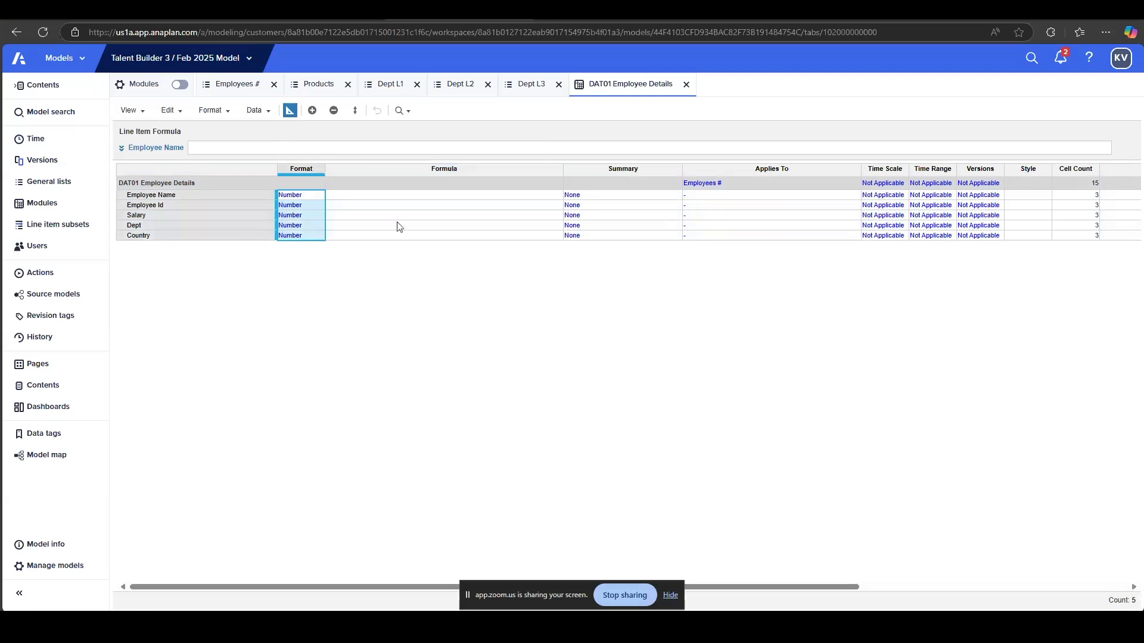
scroll(748, 199, right, 10)
scroll(749, 201, left, 10)
click(749, 198)
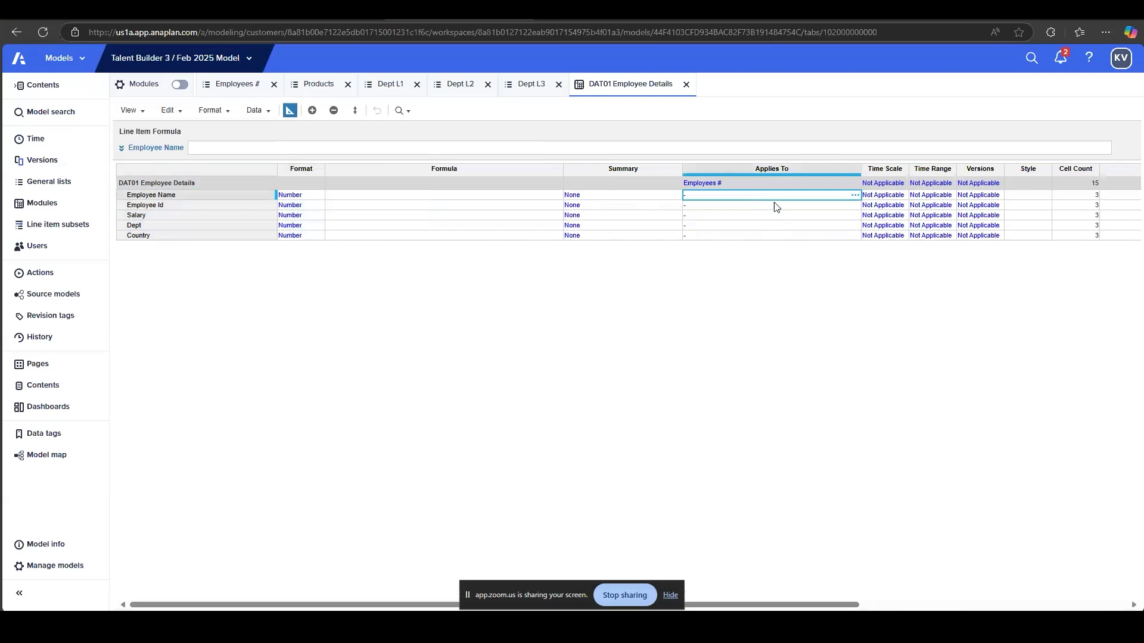
drag(184, 195, 191, 250)
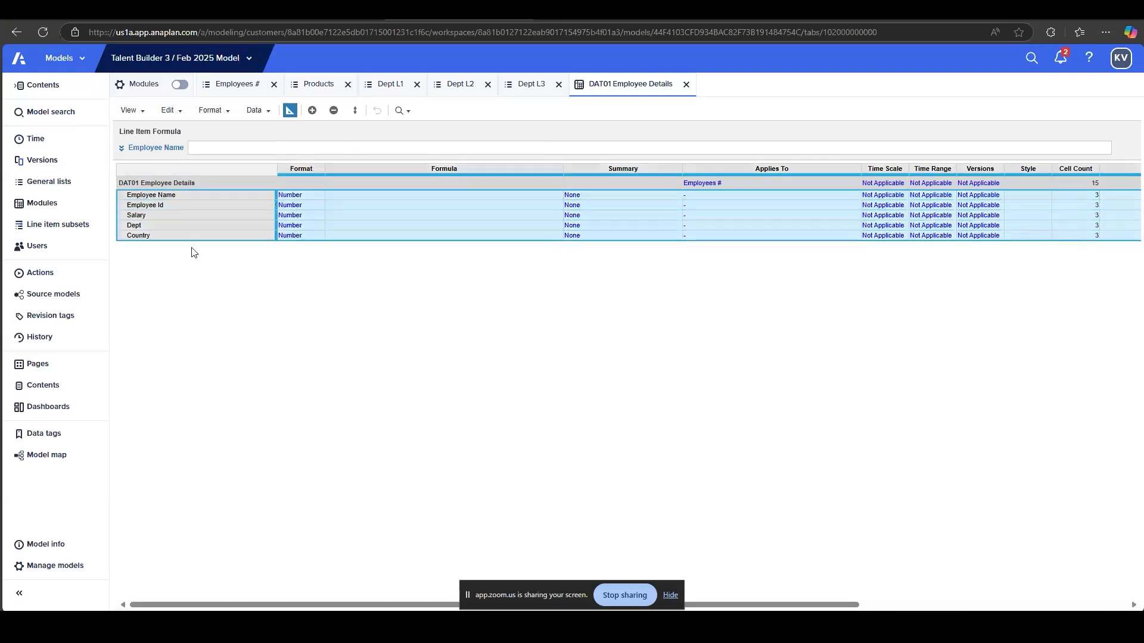
click(294, 171)
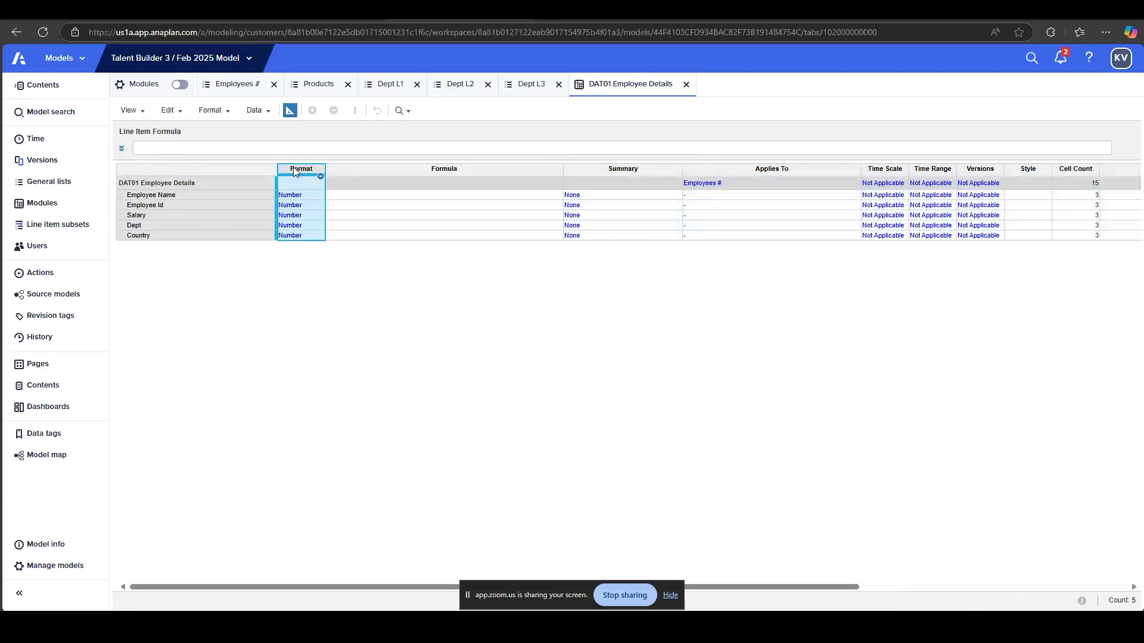
Change the Employee Name line item's format to Text with the General text type, accepting the data type change
click(178, 197)
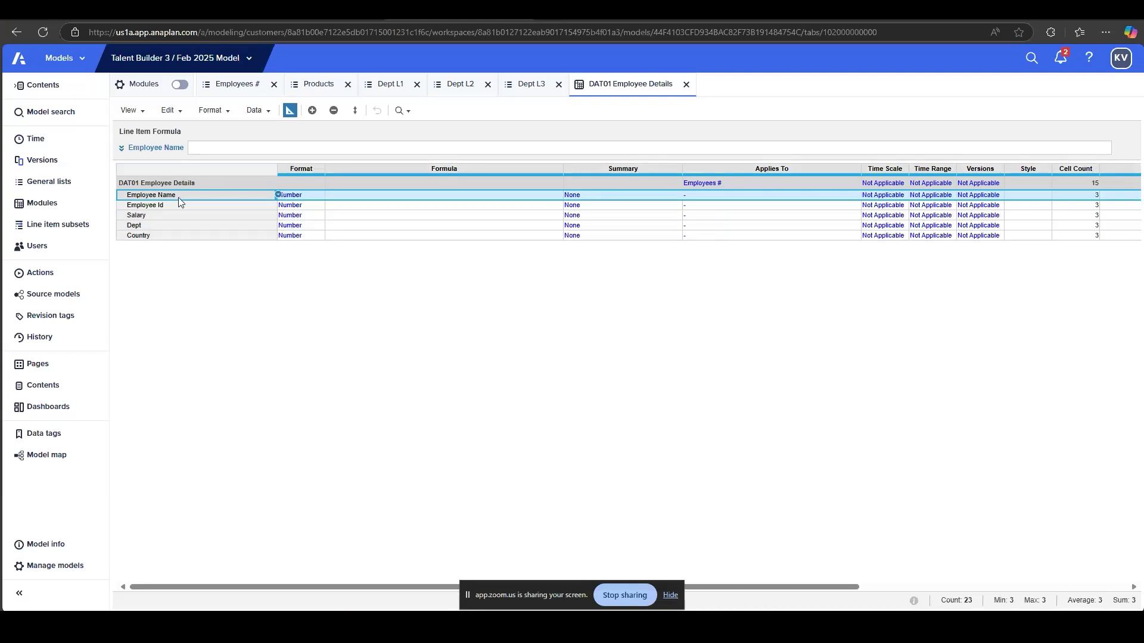
click(297, 196)
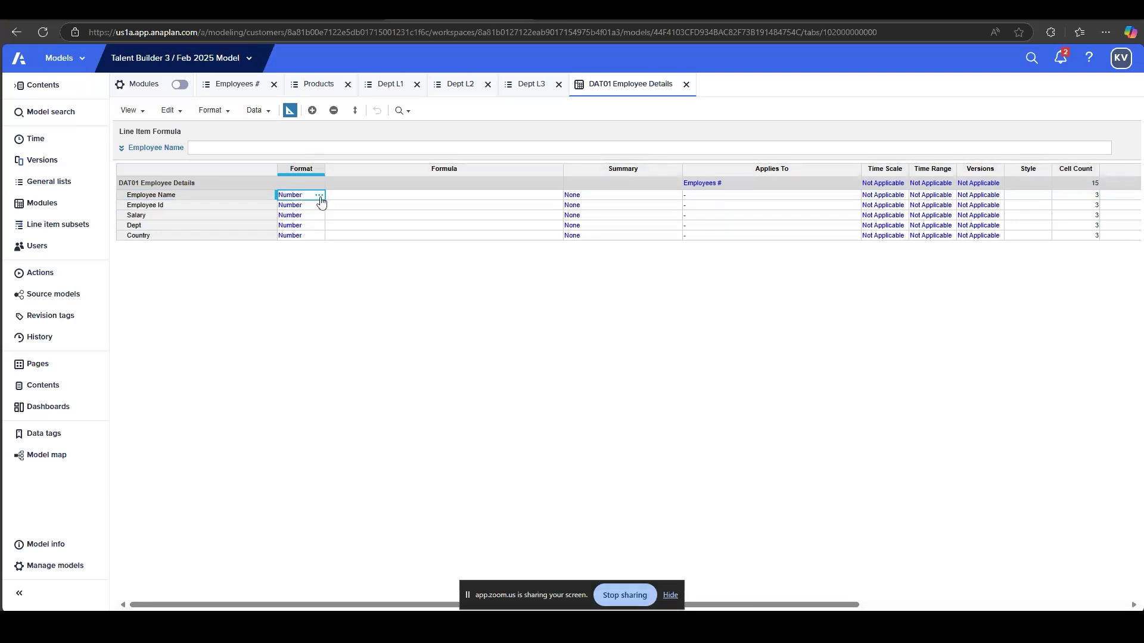
click(319, 195)
click(585, 226)
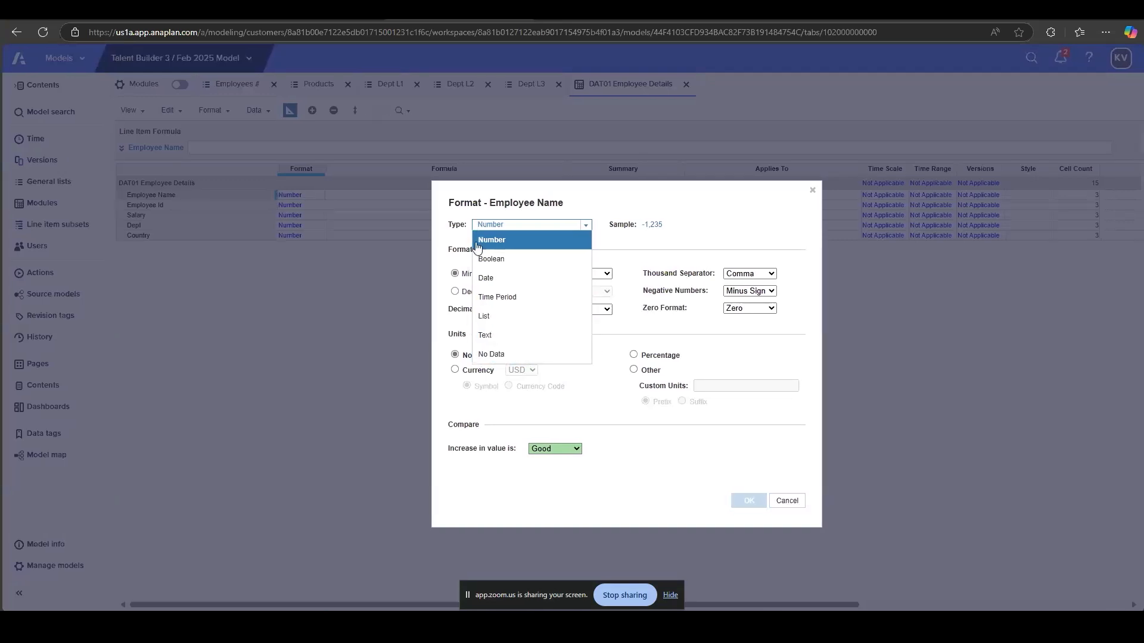
click(515, 336)
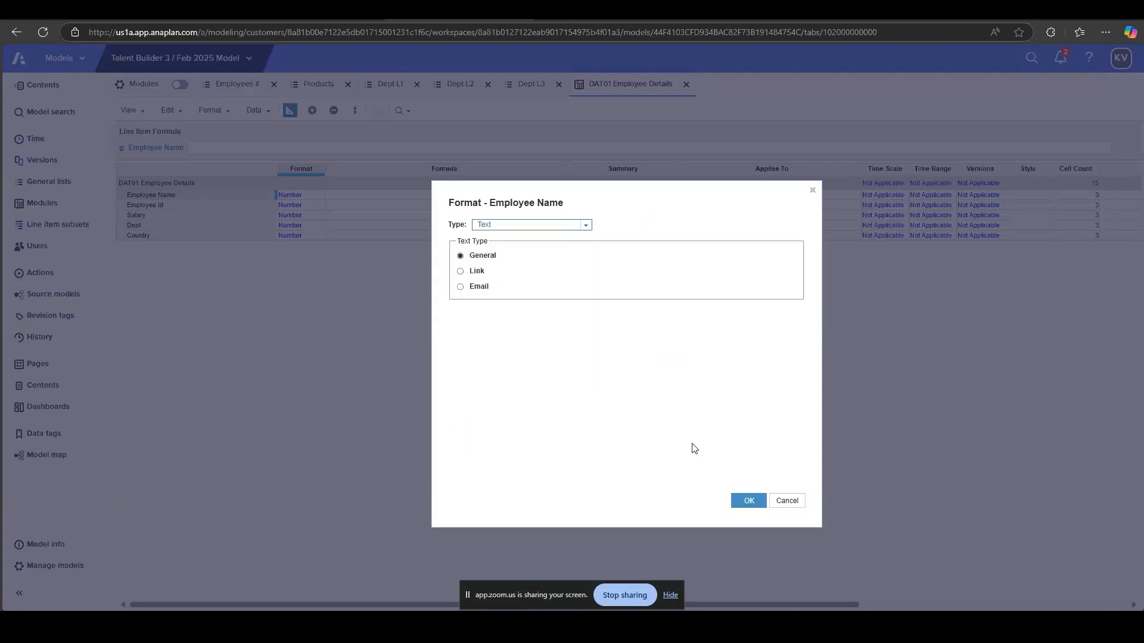
click(747, 504)
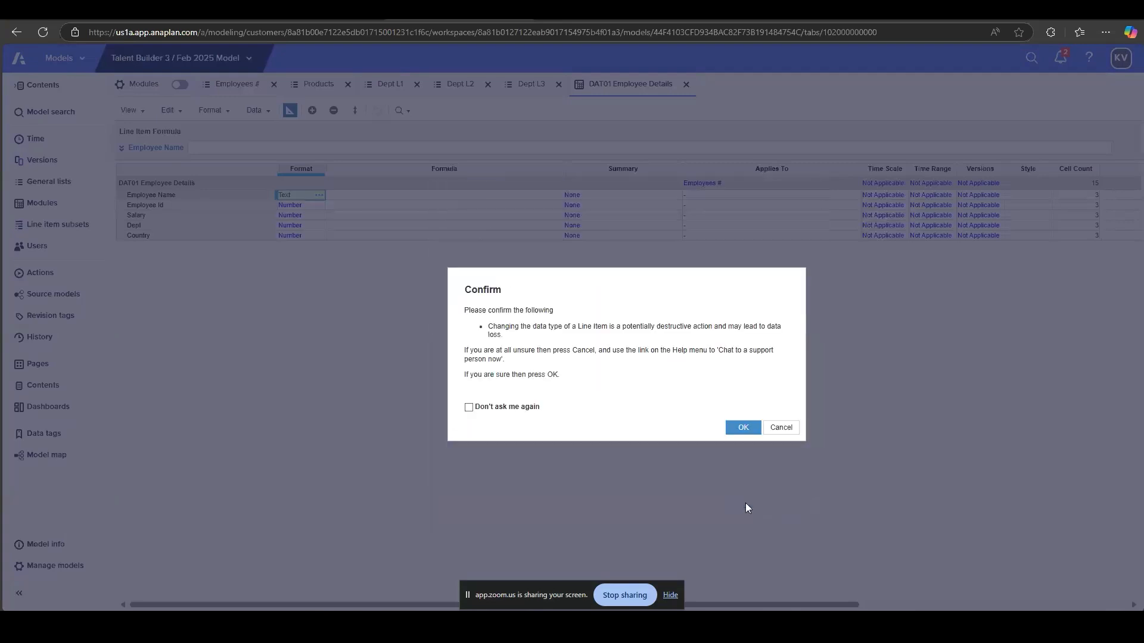
click(738, 430)
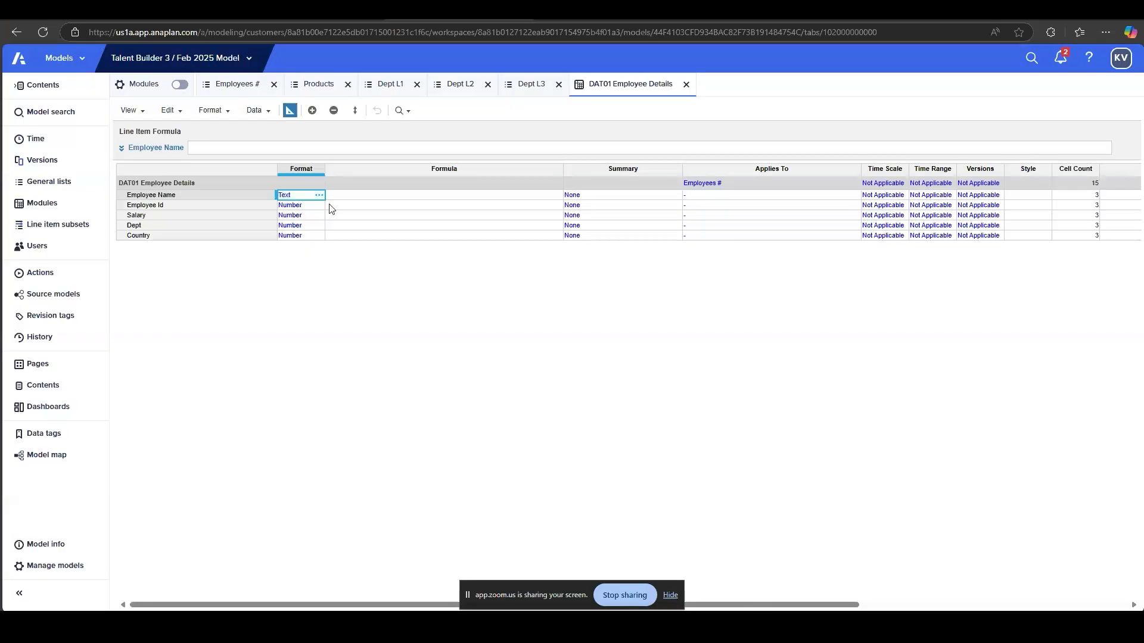
Change the Employee Id line item's format to Text with the General text type, accepting the data type change
click(291, 209)
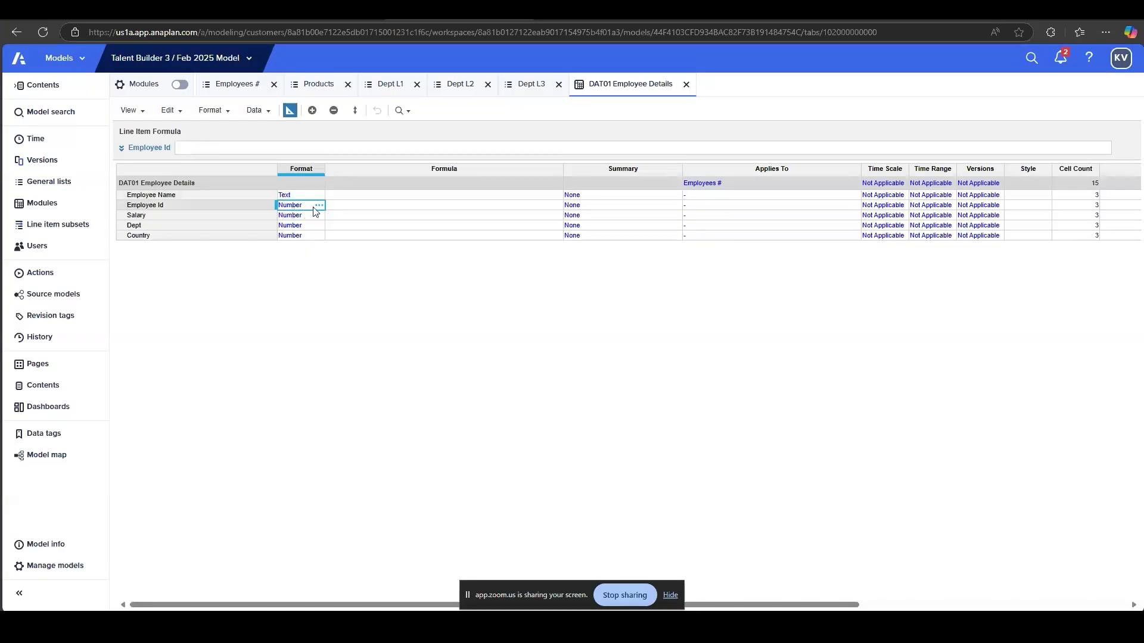
click(319, 205)
click(585, 226)
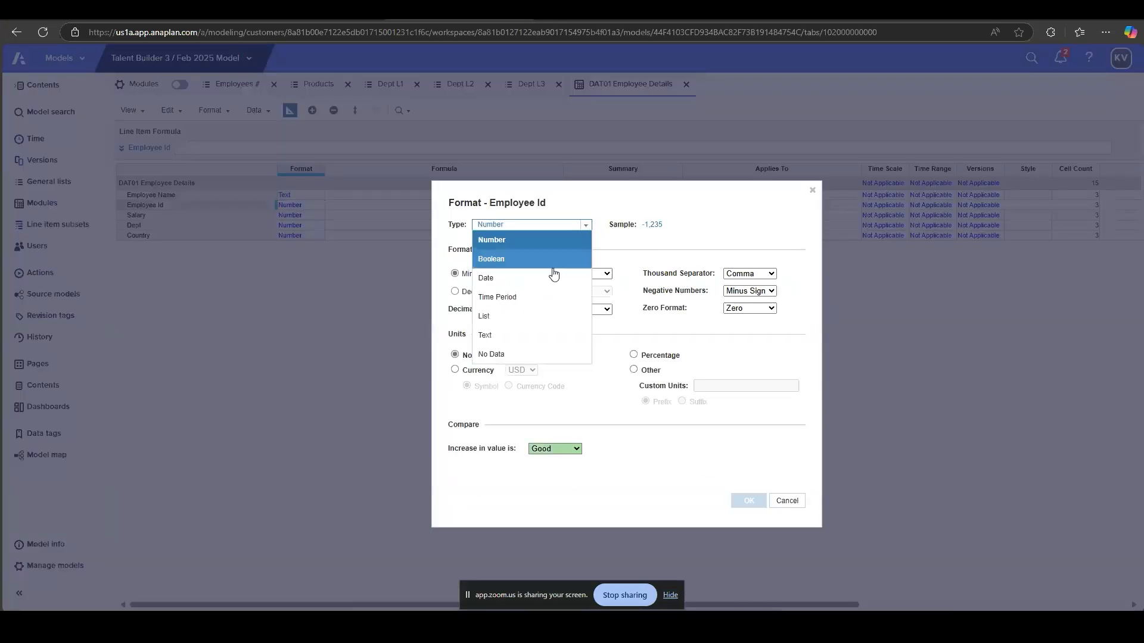
click(525, 336)
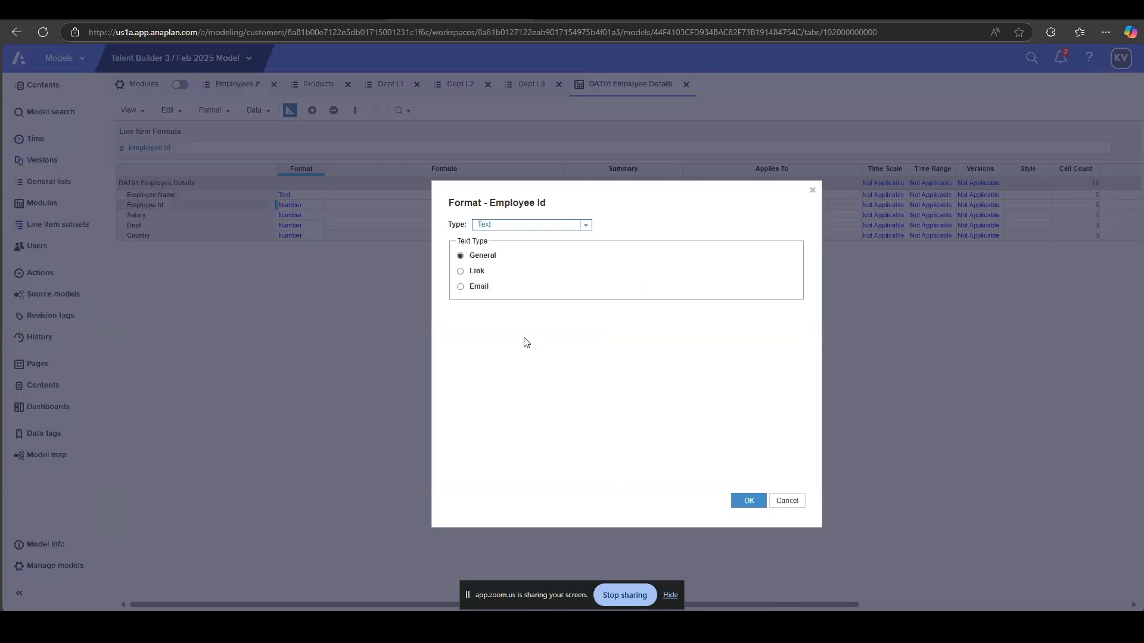
click(745, 499)
click(747, 436)
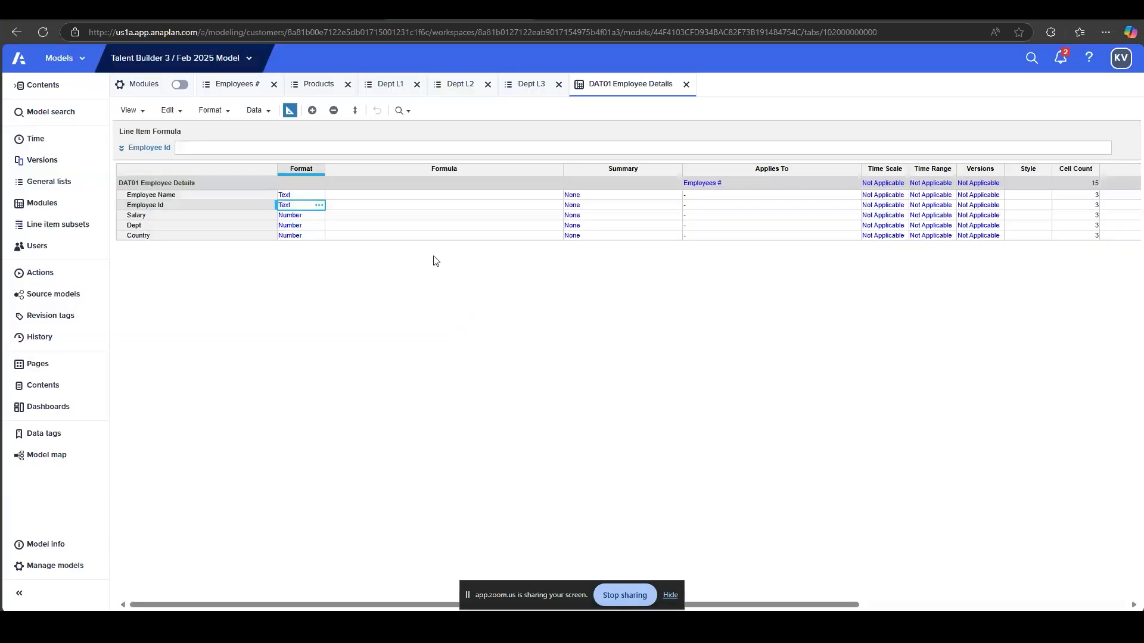
Format the Salary line item as a number with 0 decimal places and INR currency units shown as a symbol, accepting the change
click(248, 215)
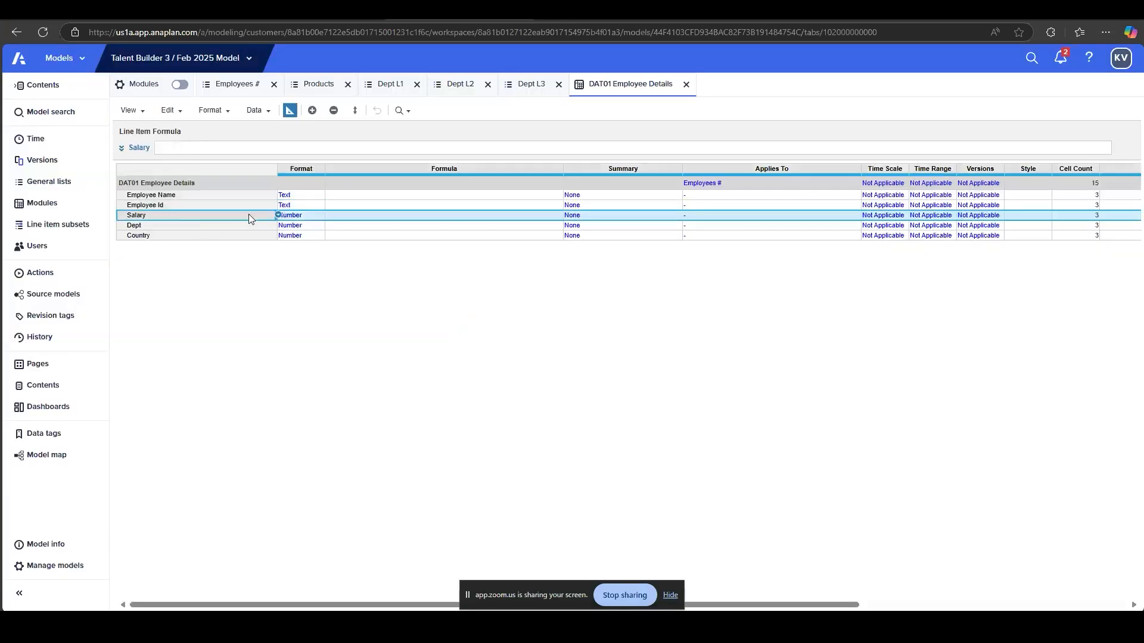
click(297, 215)
click(318, 215)
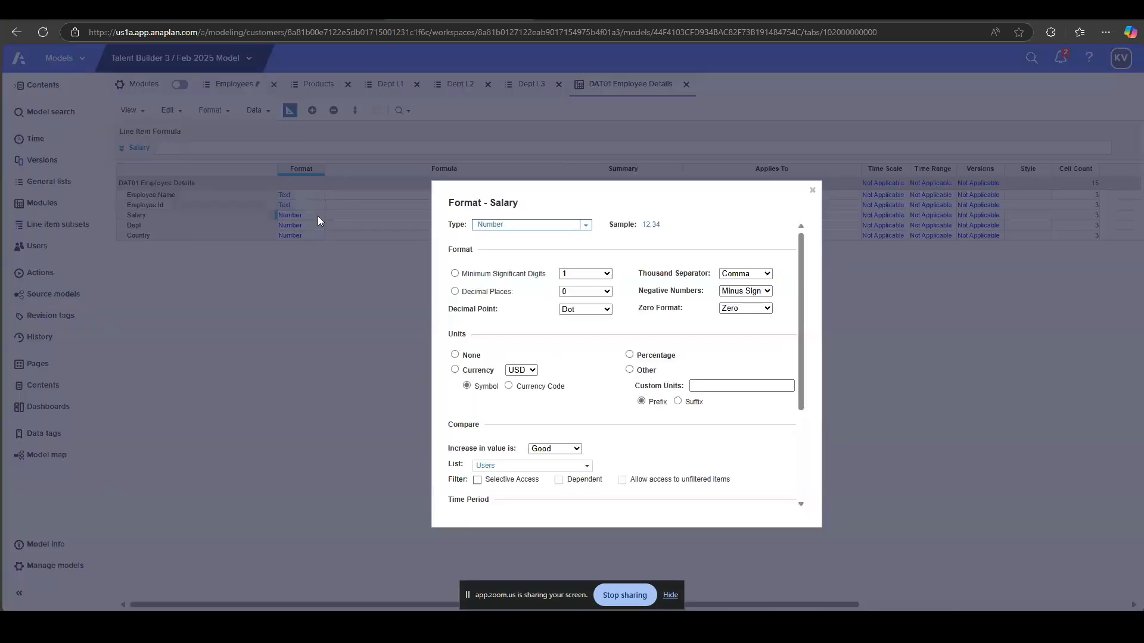
click(454, 292)
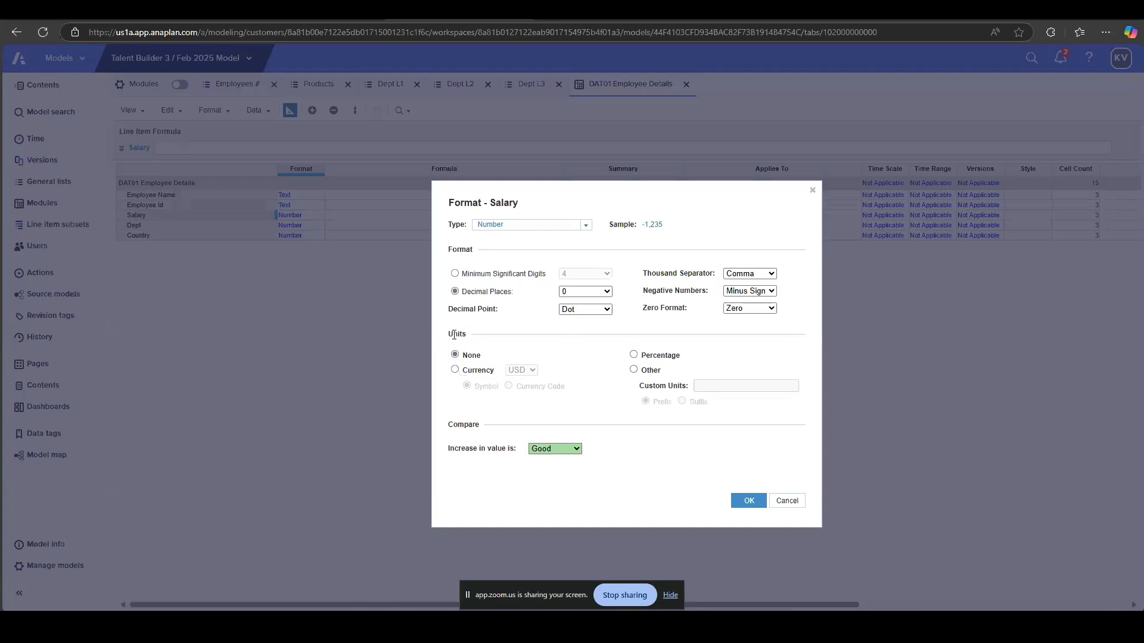
drag(454, 336, 468, 334)
click(455, 369)
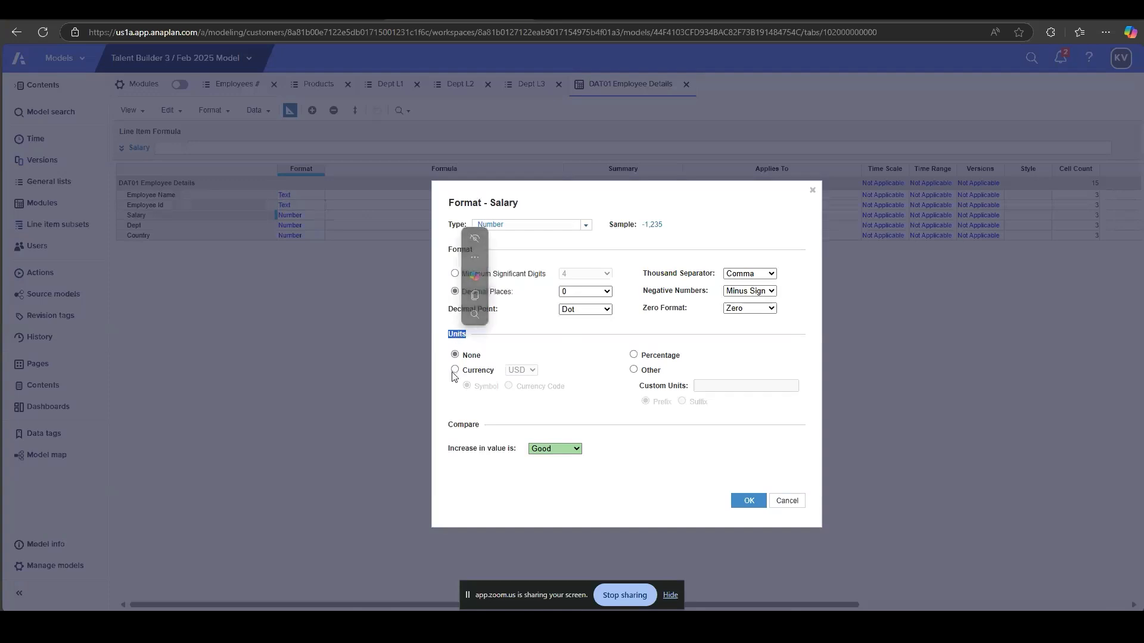
click(508, 386)
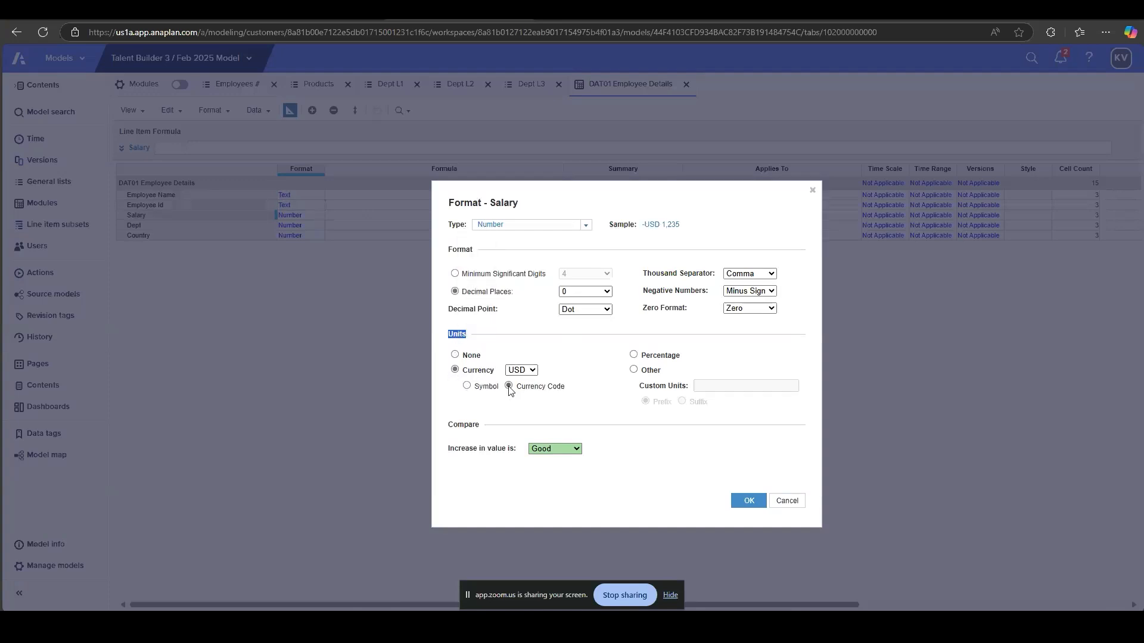
click(466, 386)
click(530, 370)
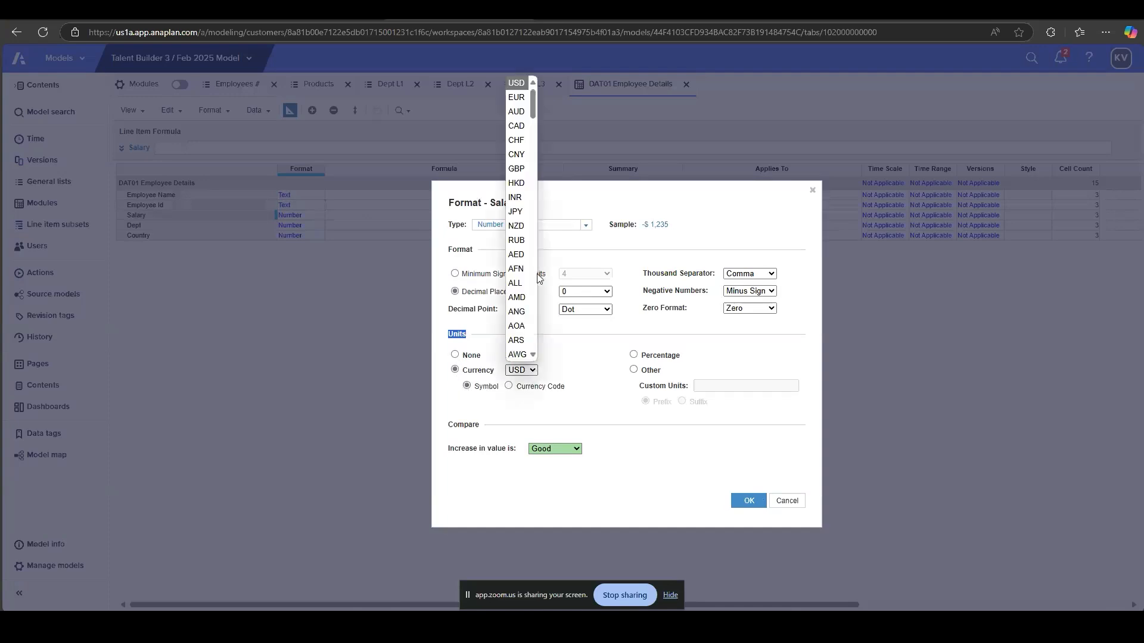
click(516, 199)
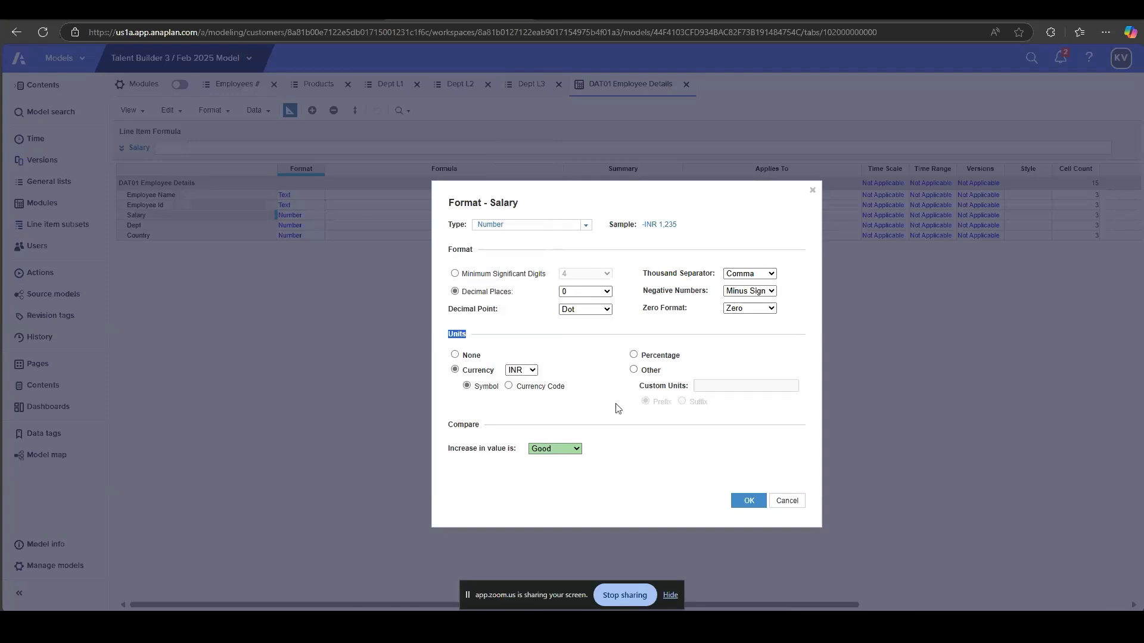
click(751, 504)
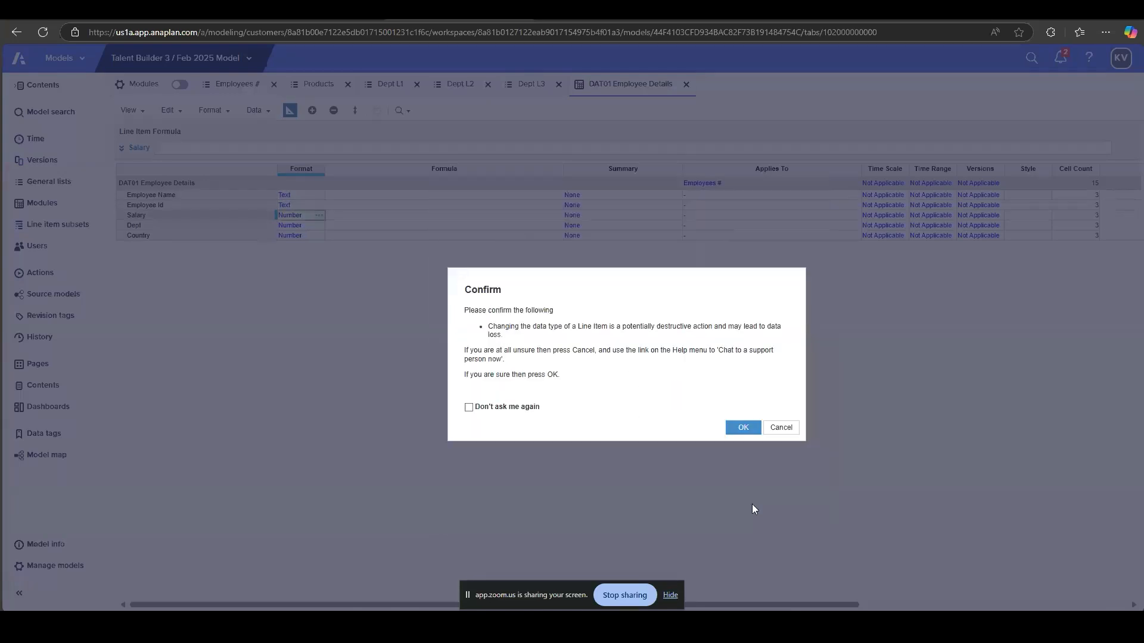
click(745, 427)
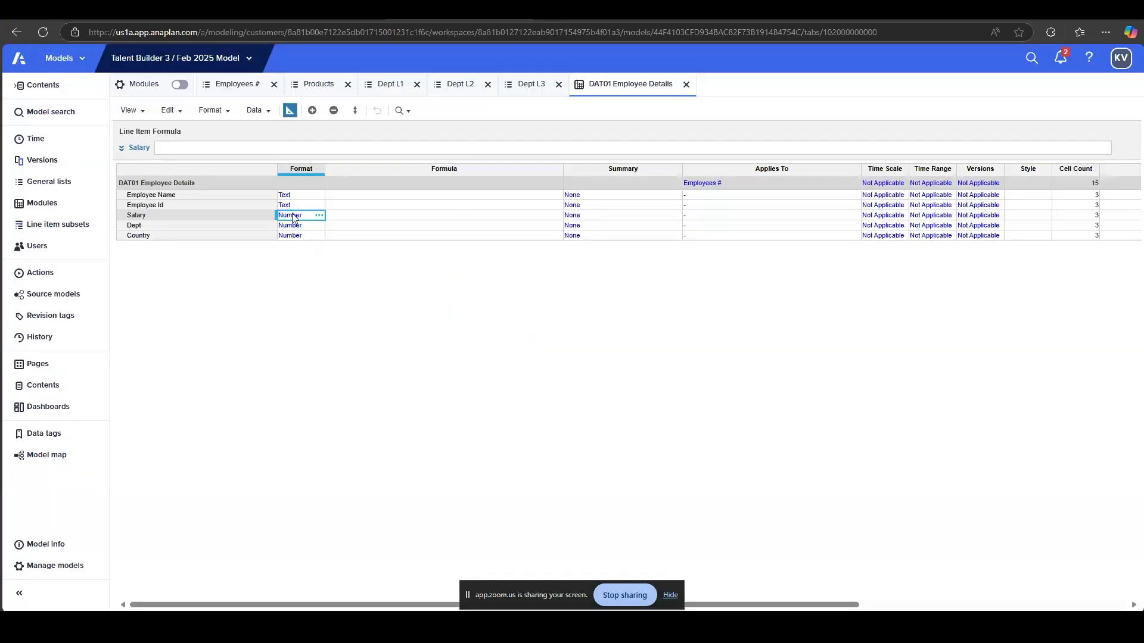
Change the Dept line item's format to List using the Dept L3 list, accepting the data type change
click(194, 228)
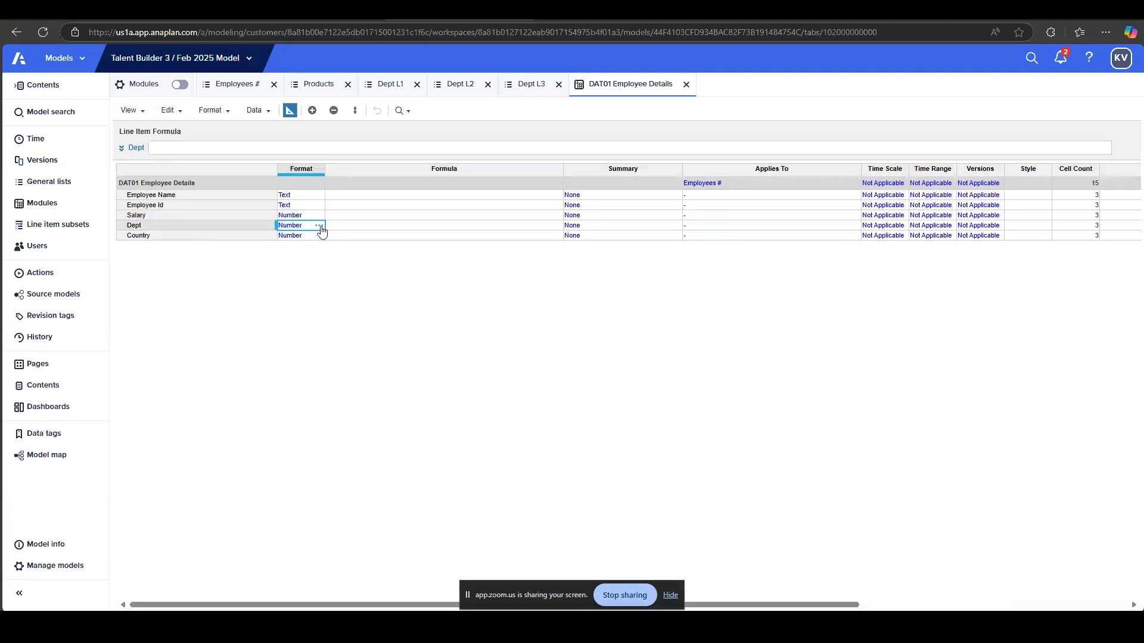
double_click(319, 227)
click(586, 226)
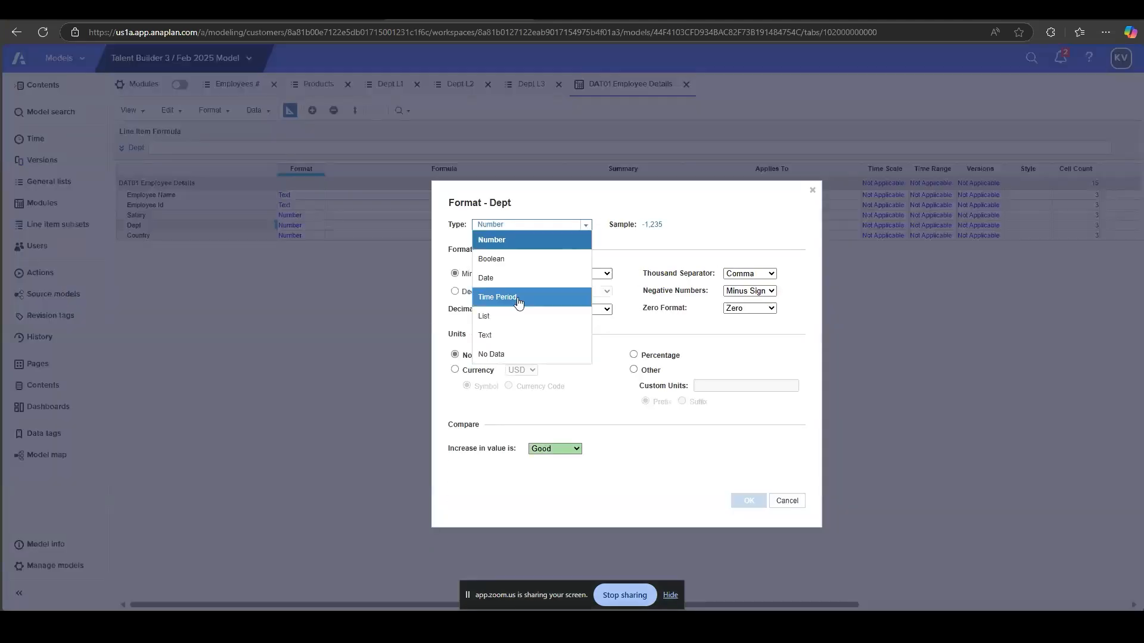
click(499, 317)
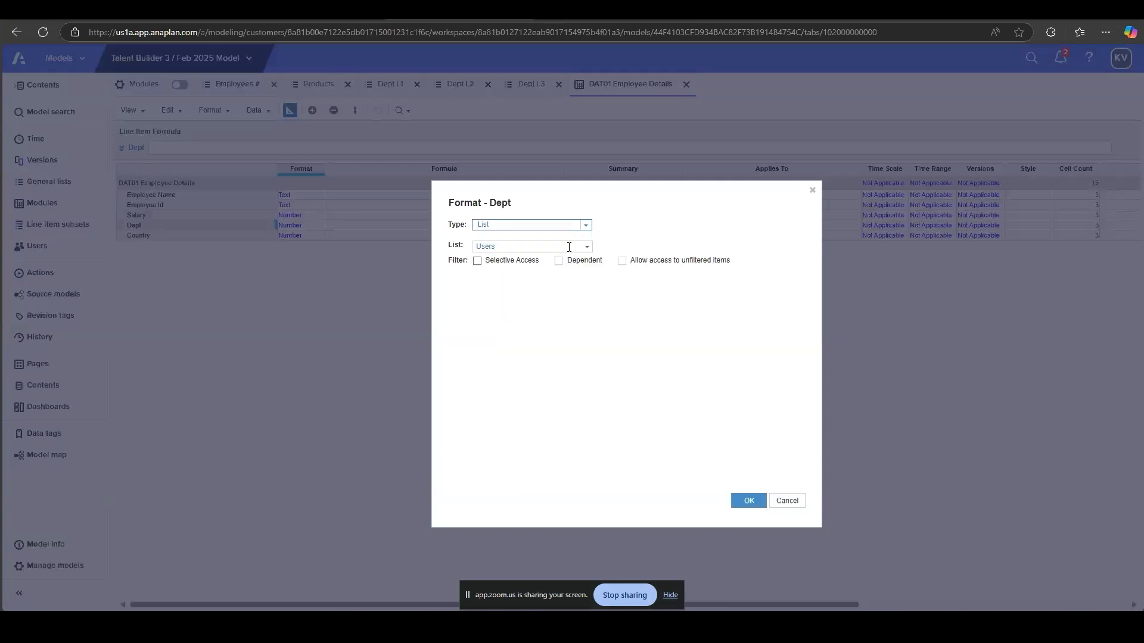
click(587, 246)
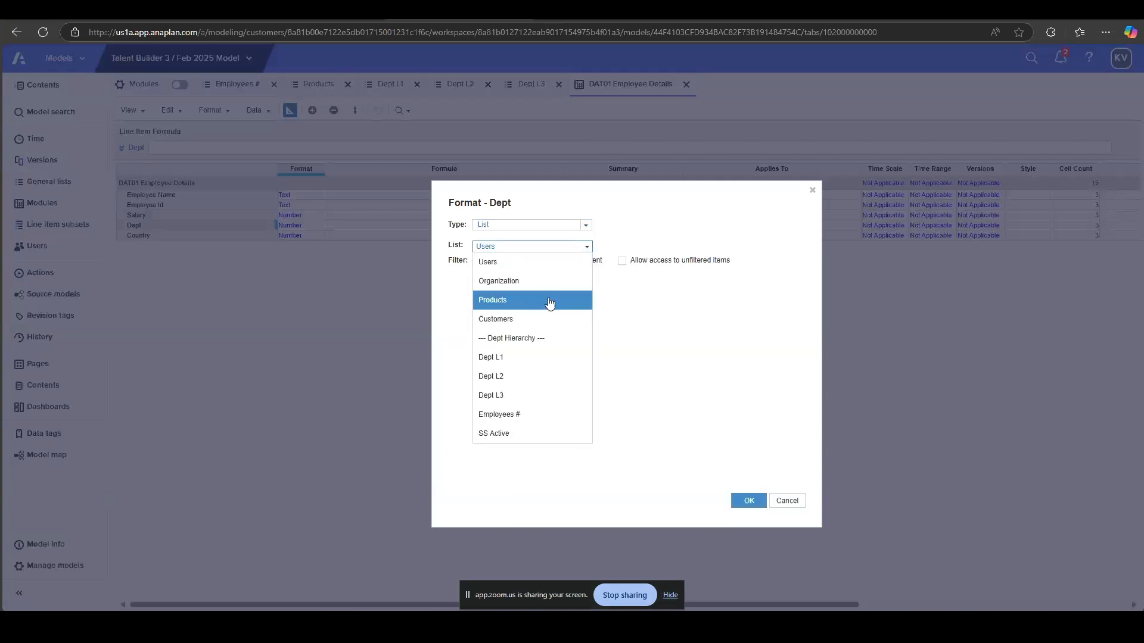
click(513, 397)
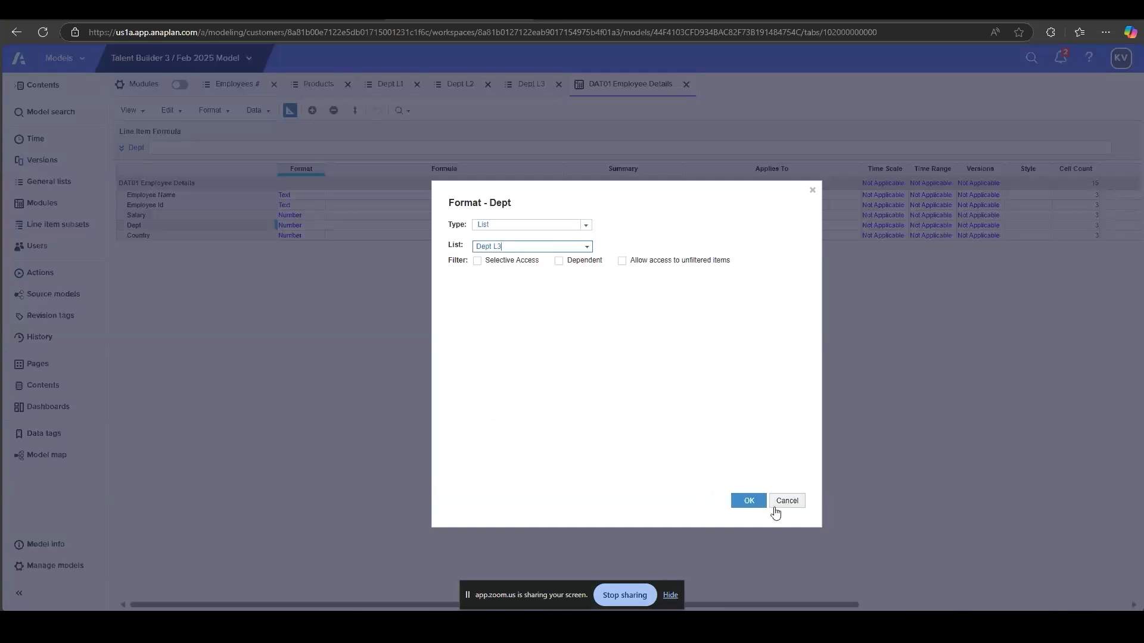
click(749, 503)
click(739, 429)
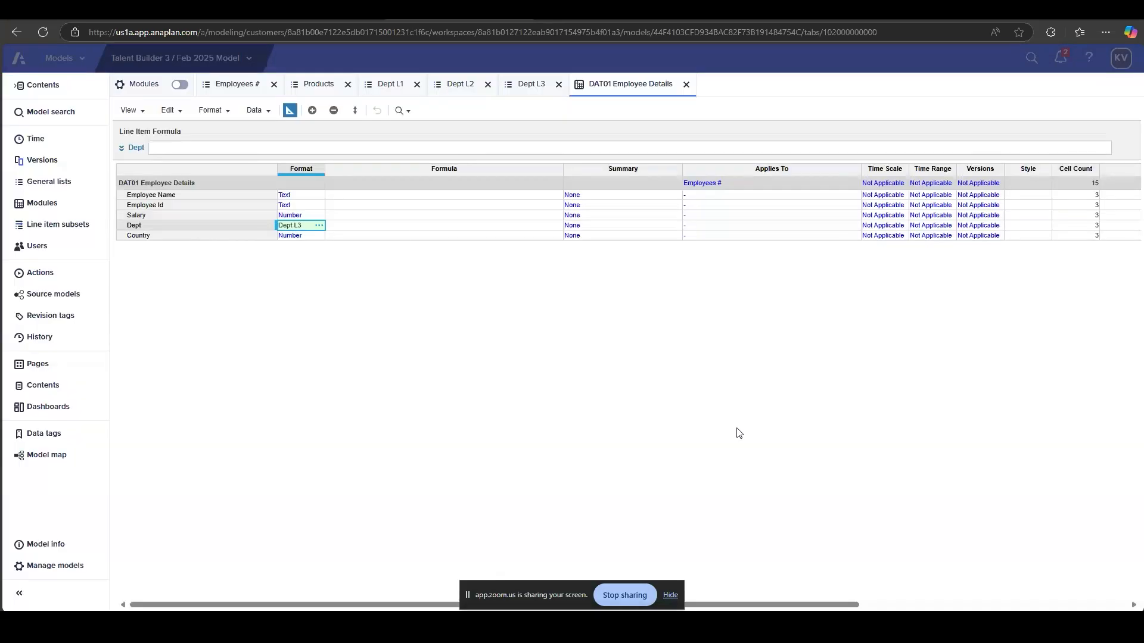
Change the Country line item's format to Text with the General text type, accepting the data type change
click(293, 237)
click(319, 237)
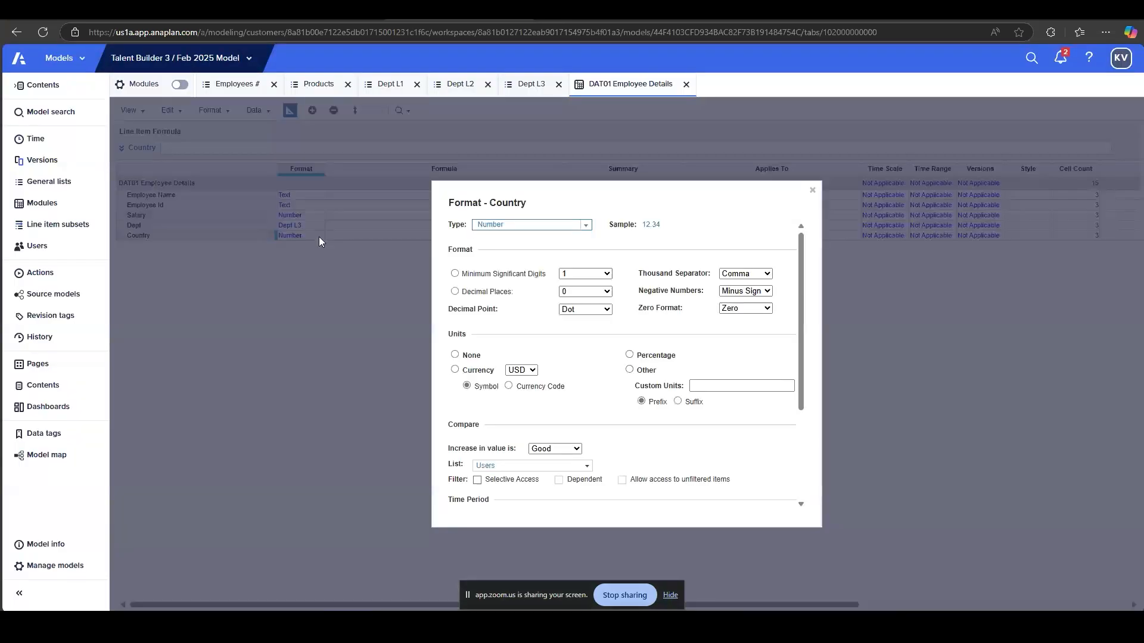
click(510, 227)
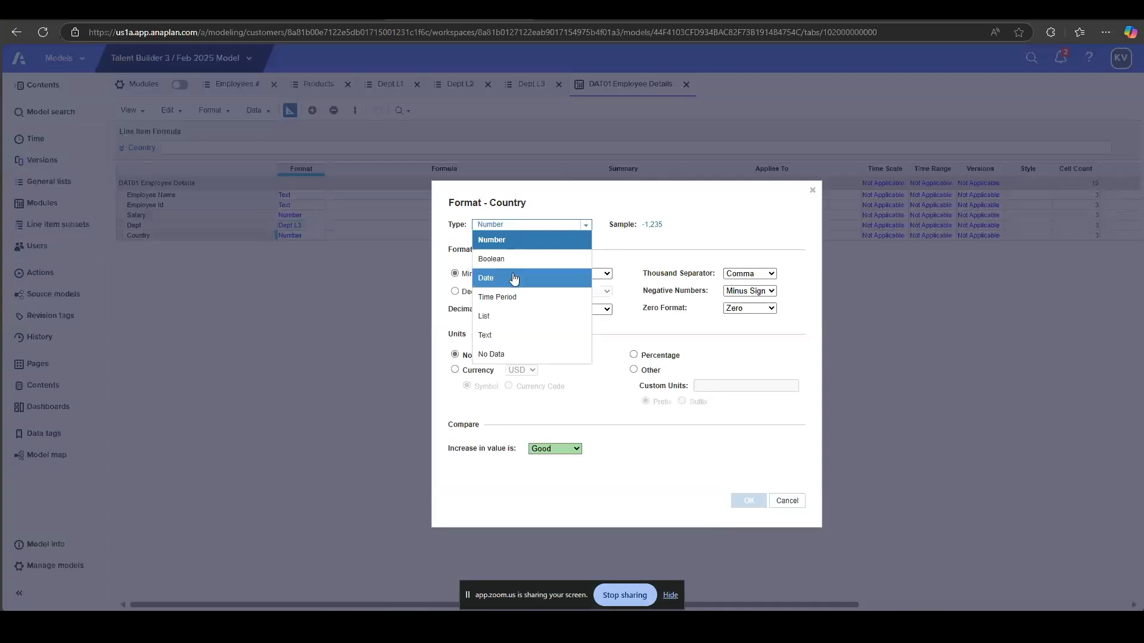
click(748, 500)
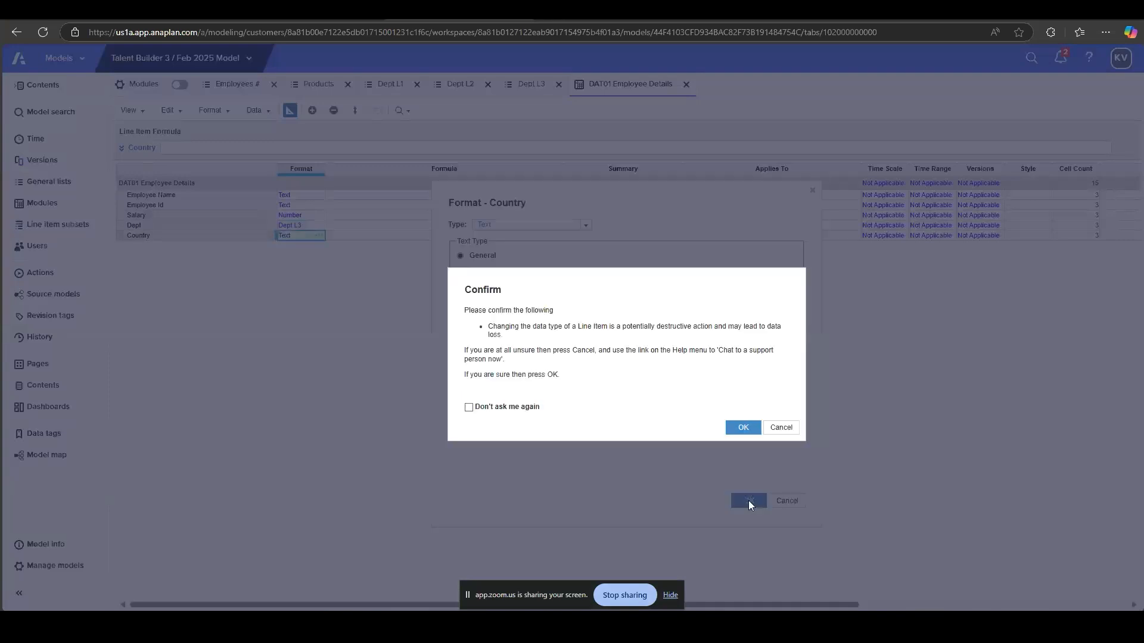
click(742, 427)
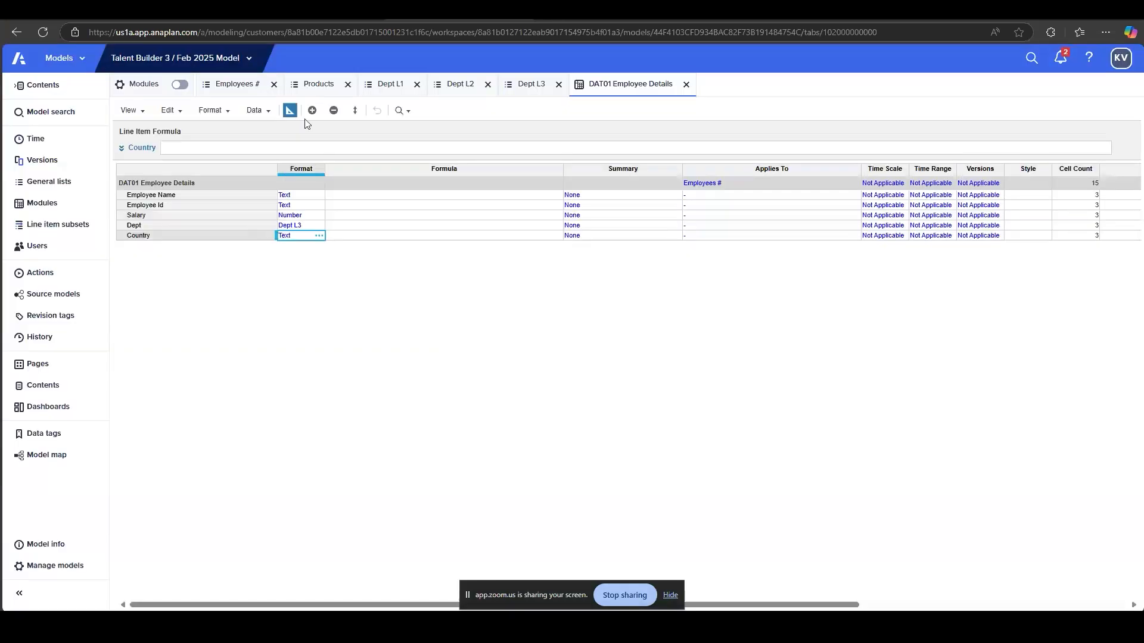
Show the module in grid view and examine the first employee's Employee Name, Employee Id and Salary cells
click(291, 111)
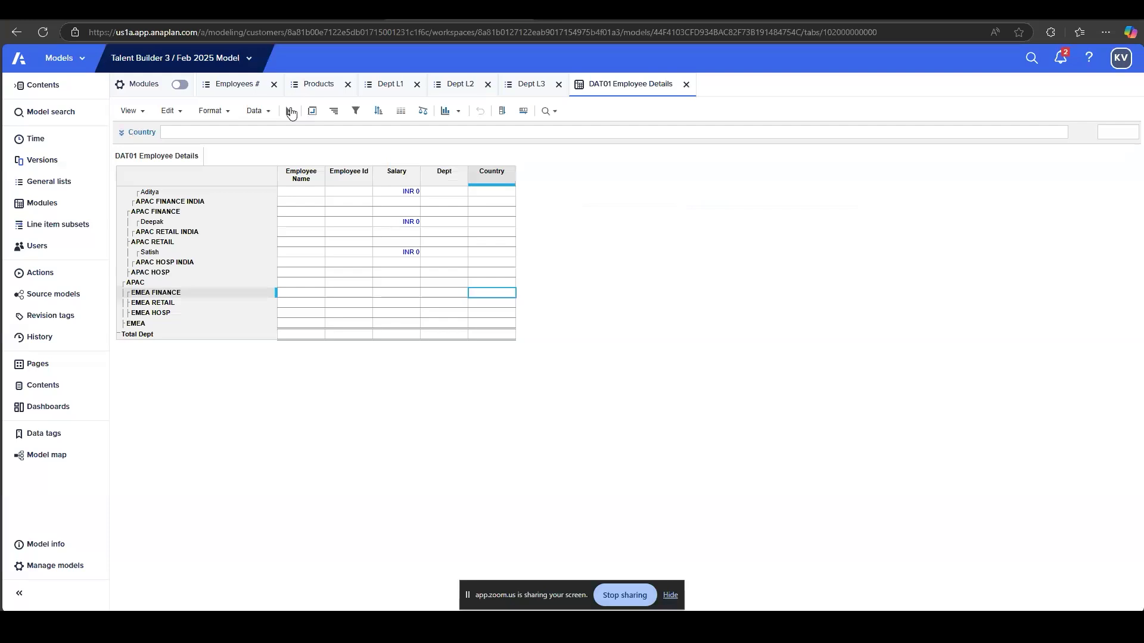
click(293, 194)
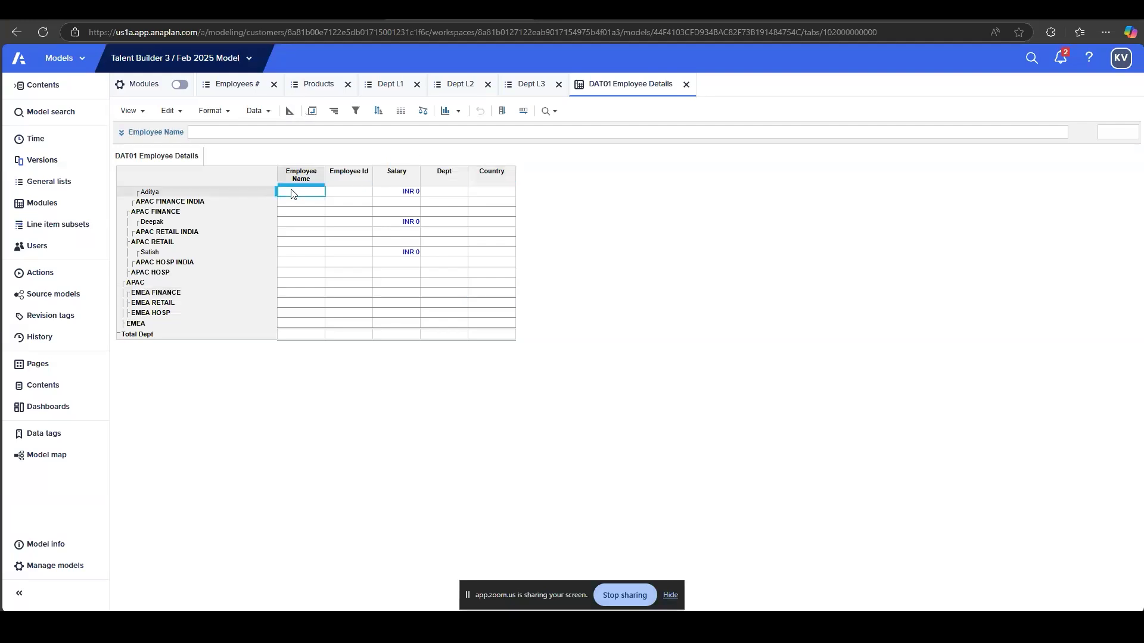
double_click(342, 195)
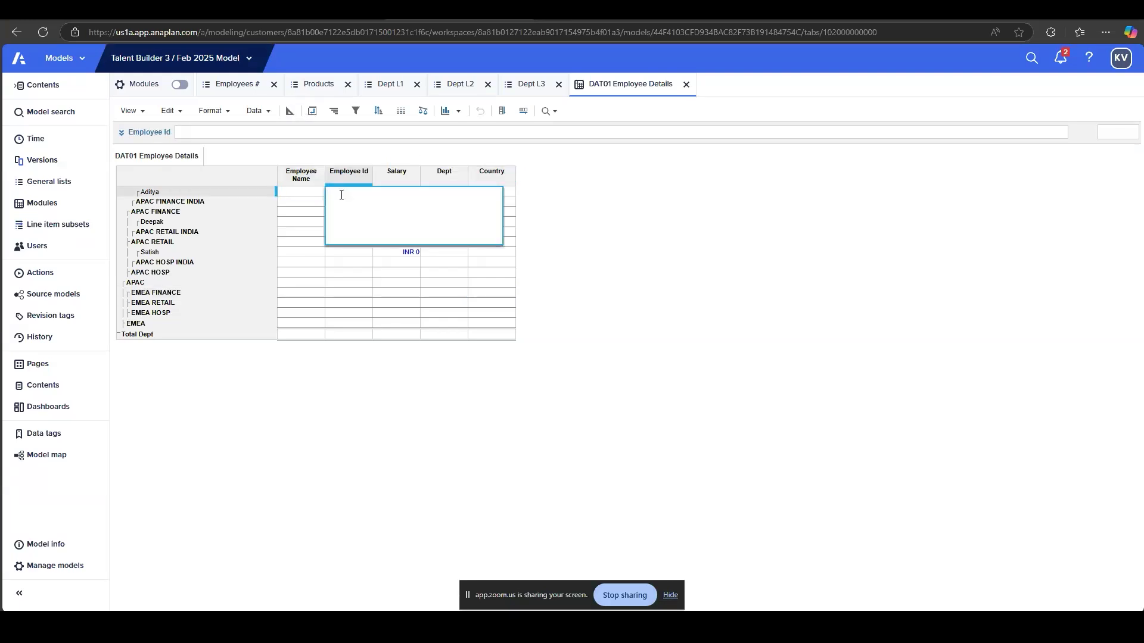
key(Escape)
click(393, 196)
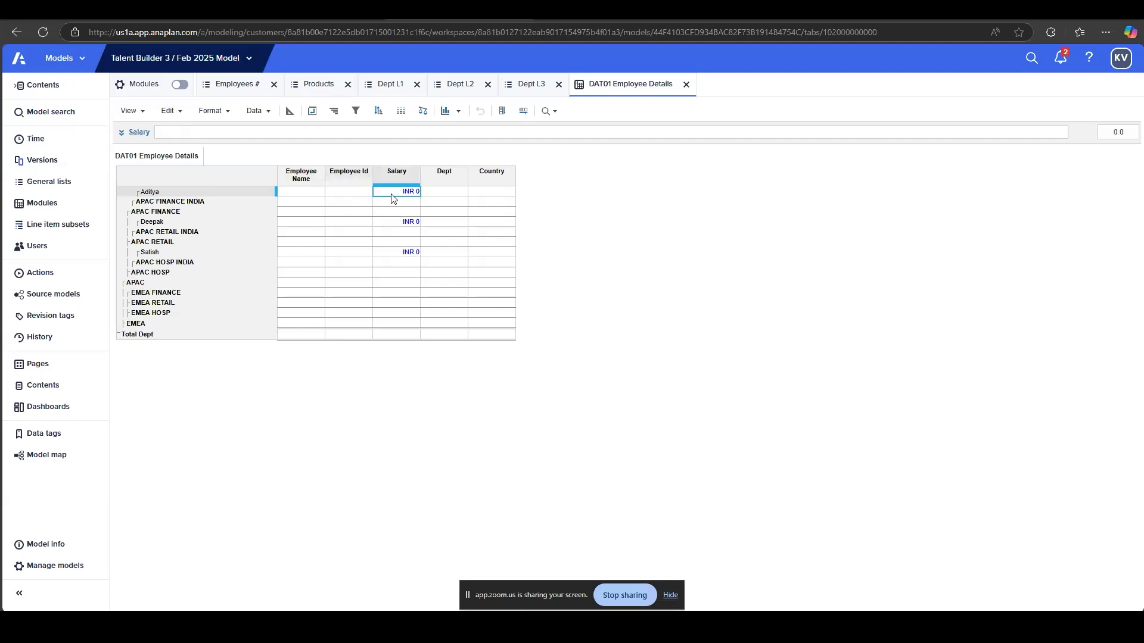
click(415, 177)
click(410, 197)
Set the Salary line item's INR units to display as a currency code, accept the change, and check it in grid view
click(290, 111)
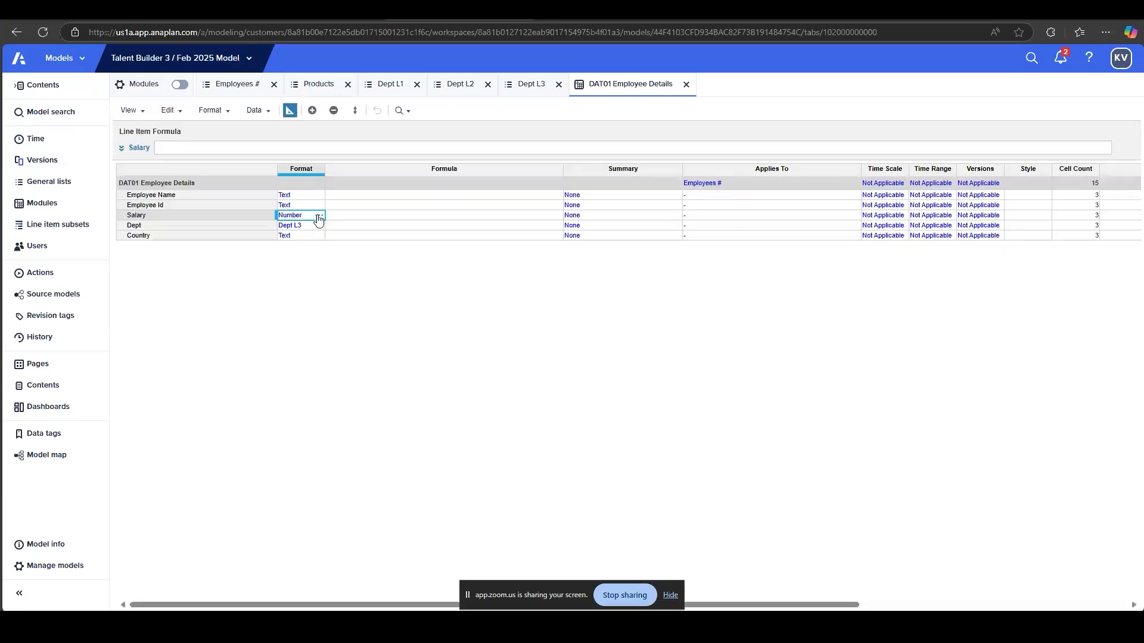
click(318, 217)
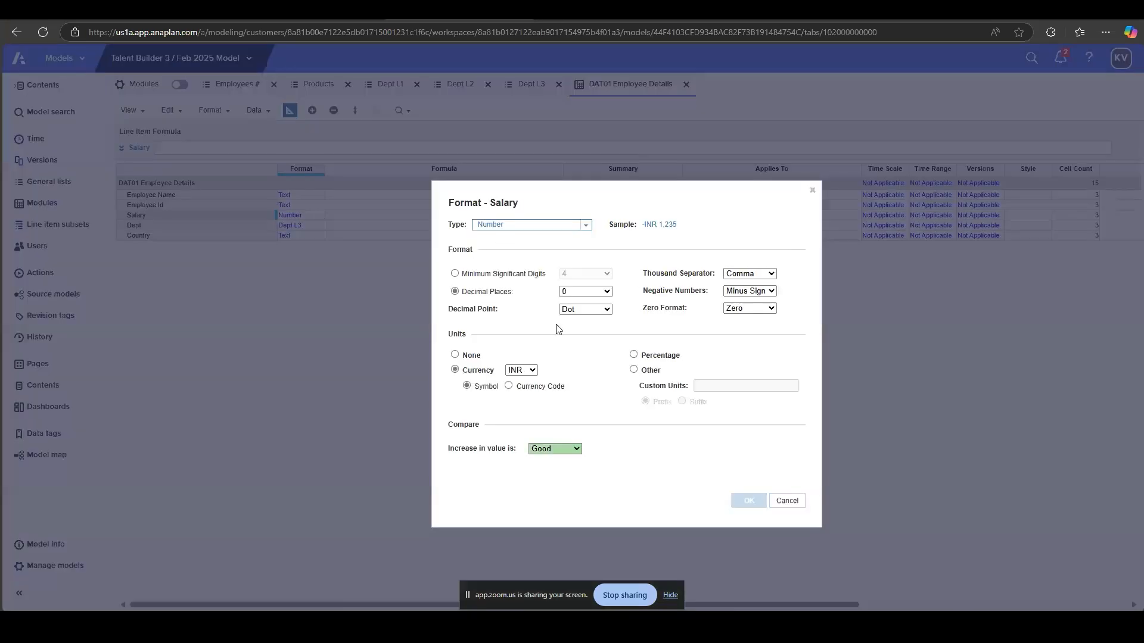
click(509, 387)
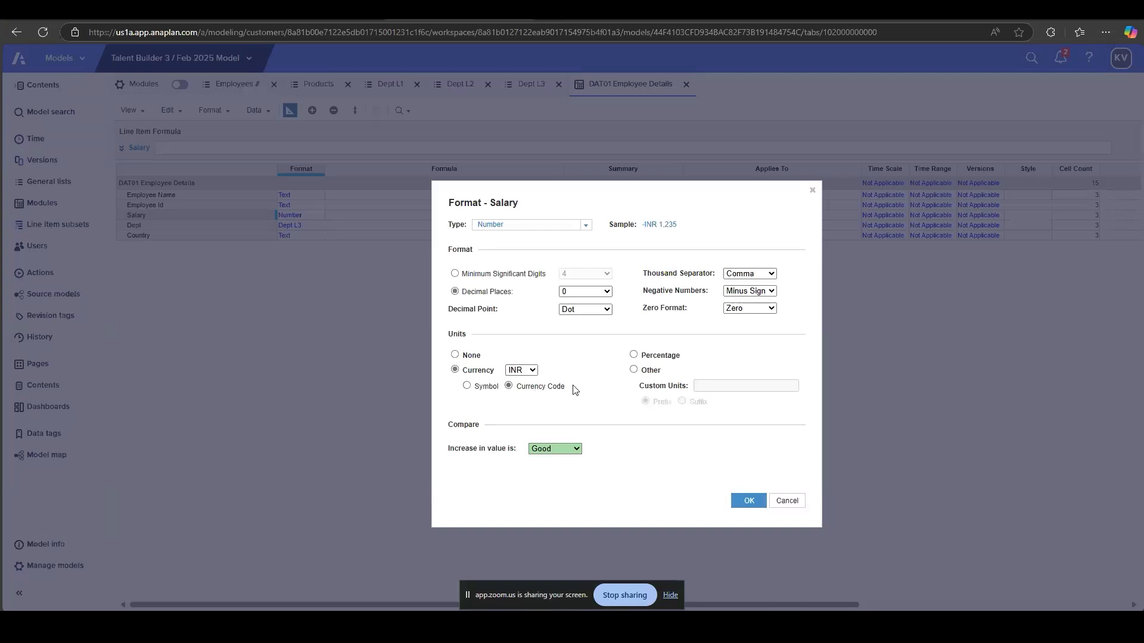
click(749, 501)
click(732, 436)
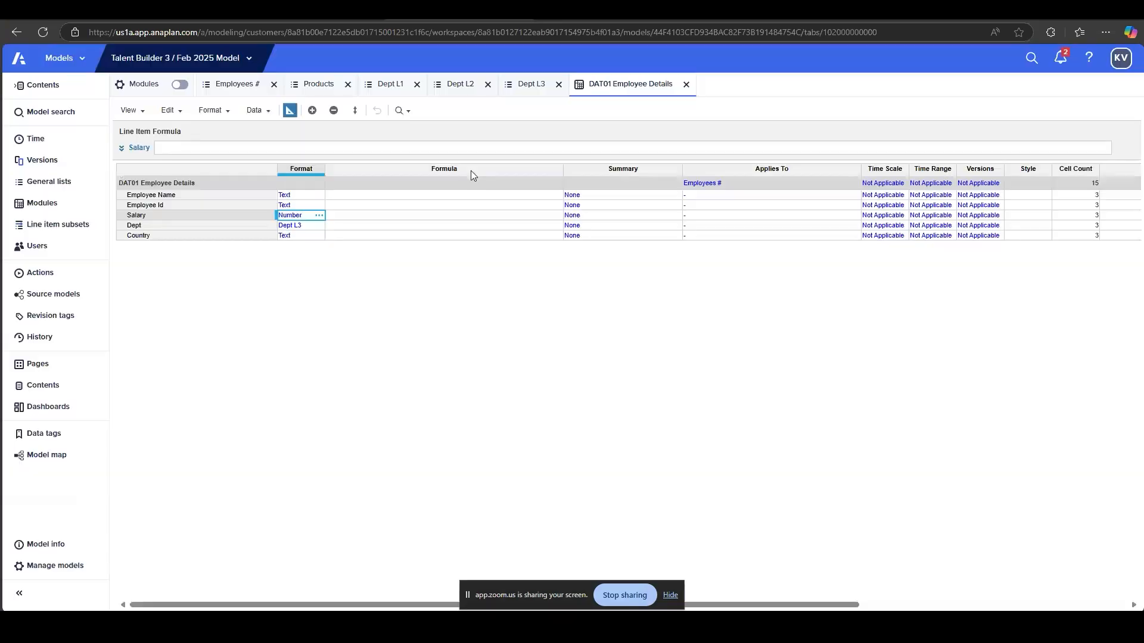
click(289, 112)
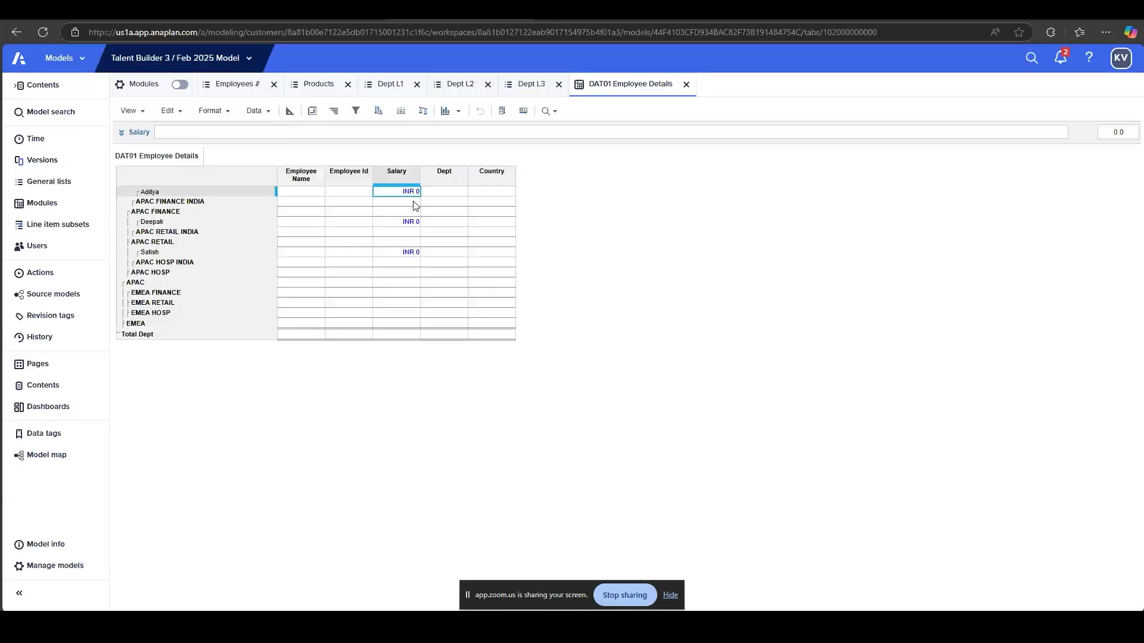
Set the Salary line item's INR units back to Symbol, accept the change, and return to grid view
click(289, 111)
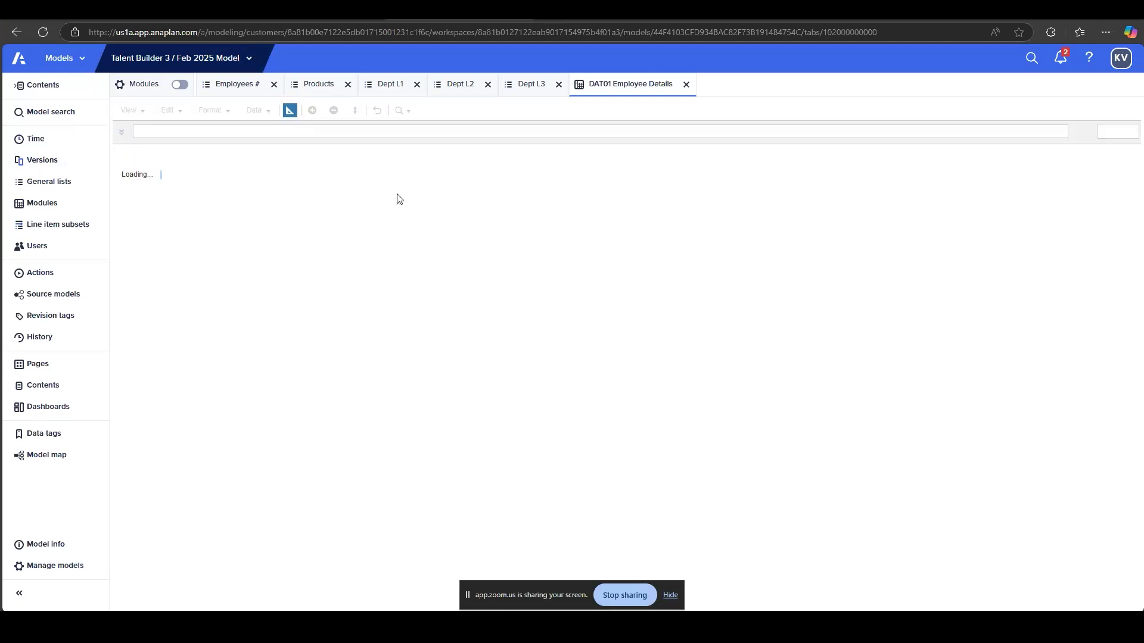
double_click(312, 215)
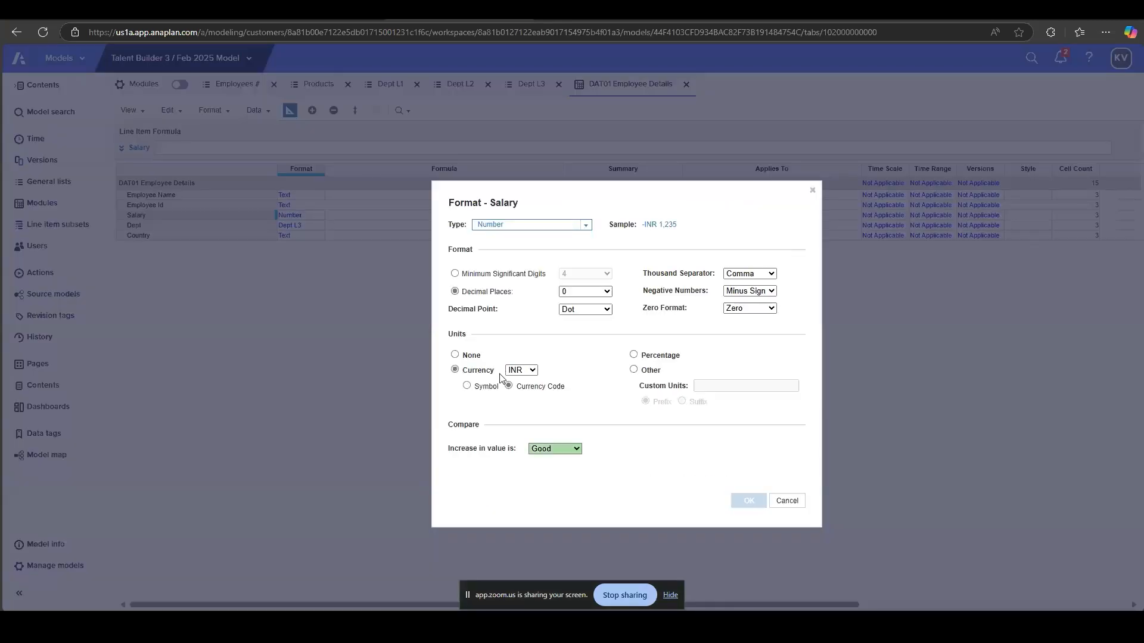
click(467, 386)
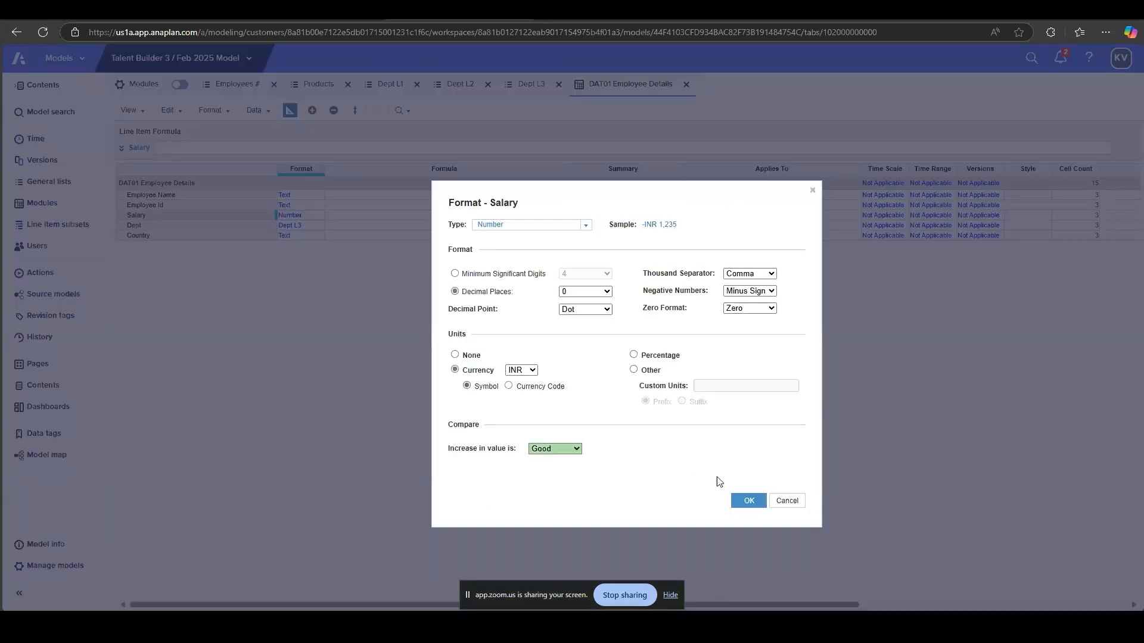
click(739, 499)
click(732, 439)
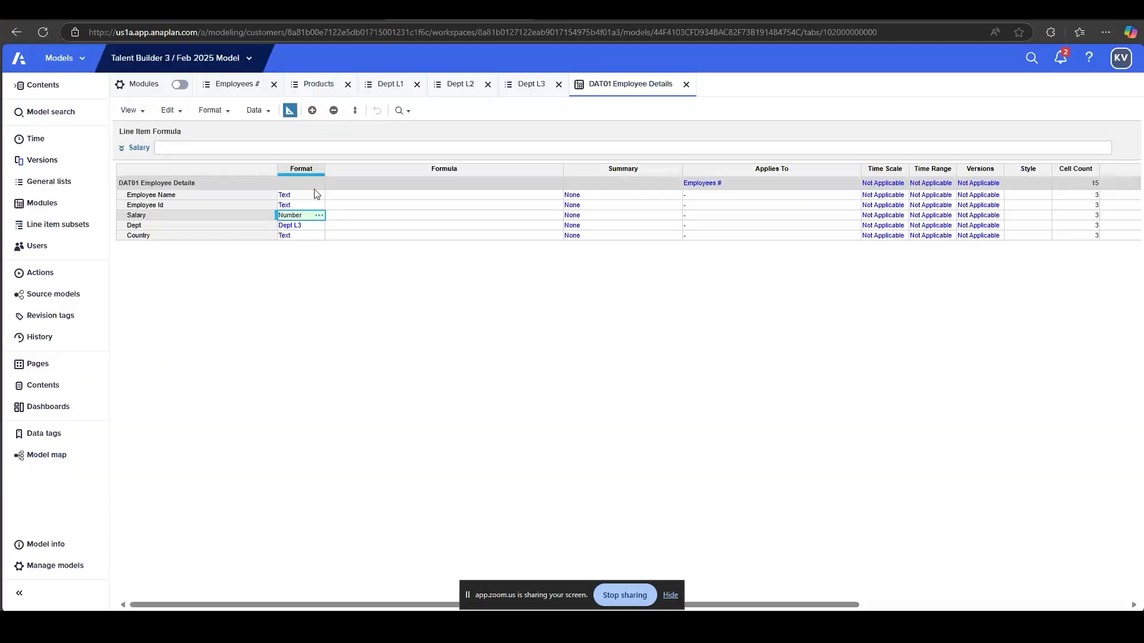
click(290, 111)
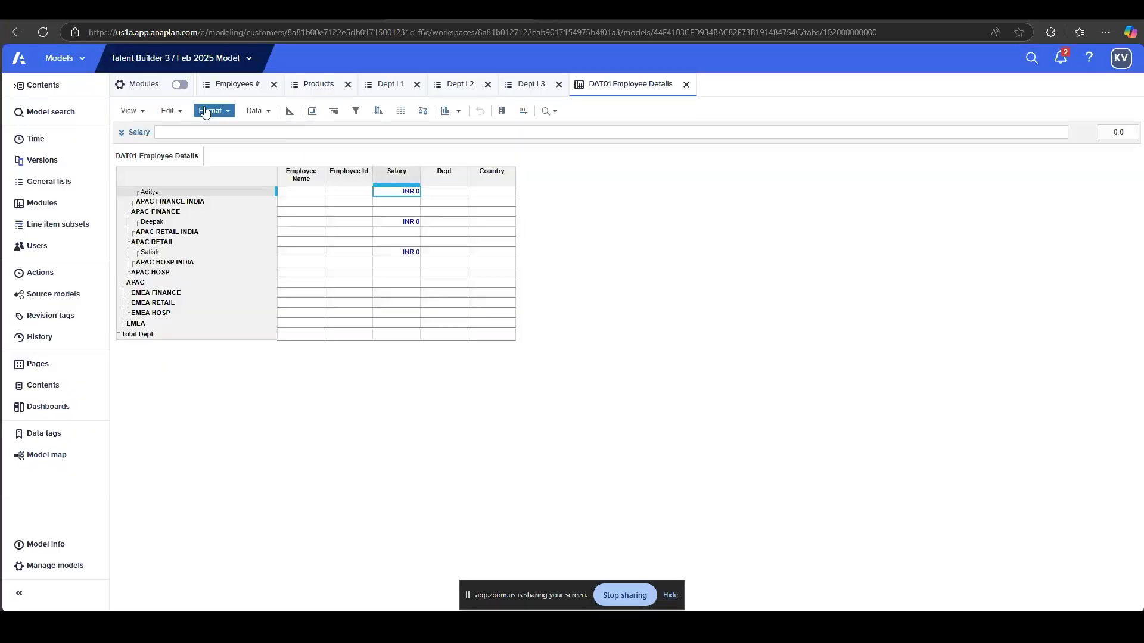
Examine the employees' Salary cells in the grid view
click(167, 111)
click(212, 265)
drag(415, 195, 416, 254)
drag(415, 251, 407, 193)
click(408, 193)
Open the Dept picklist for the first employee and assign APAC RETAIL INDIA
click(455, 196)
click(463, 194)
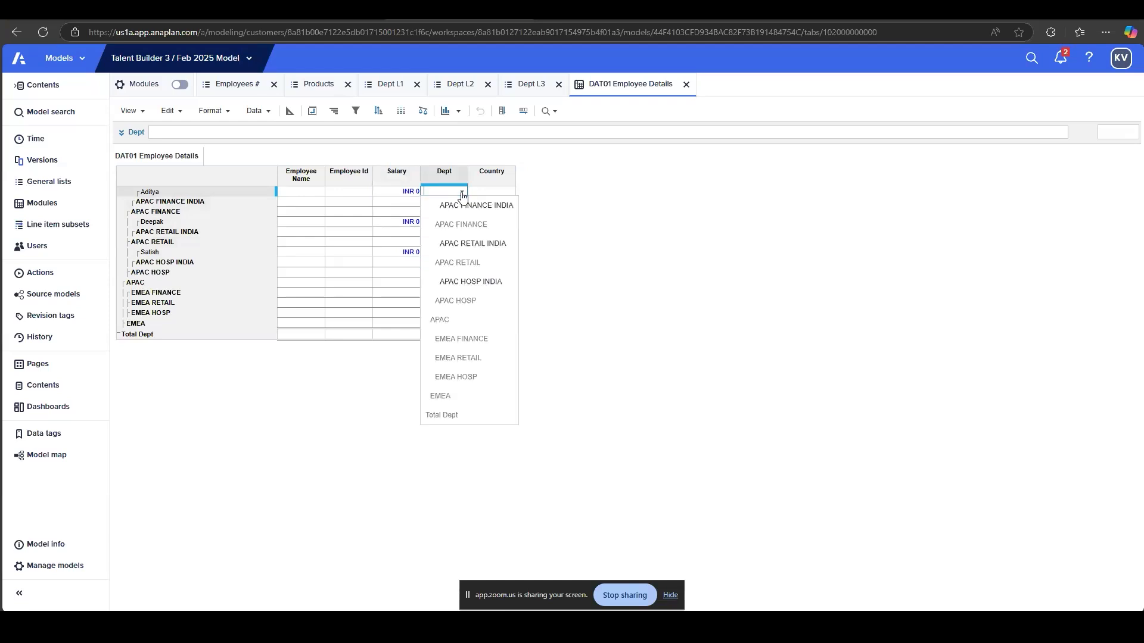
click(463, 194)
click(458, 173)
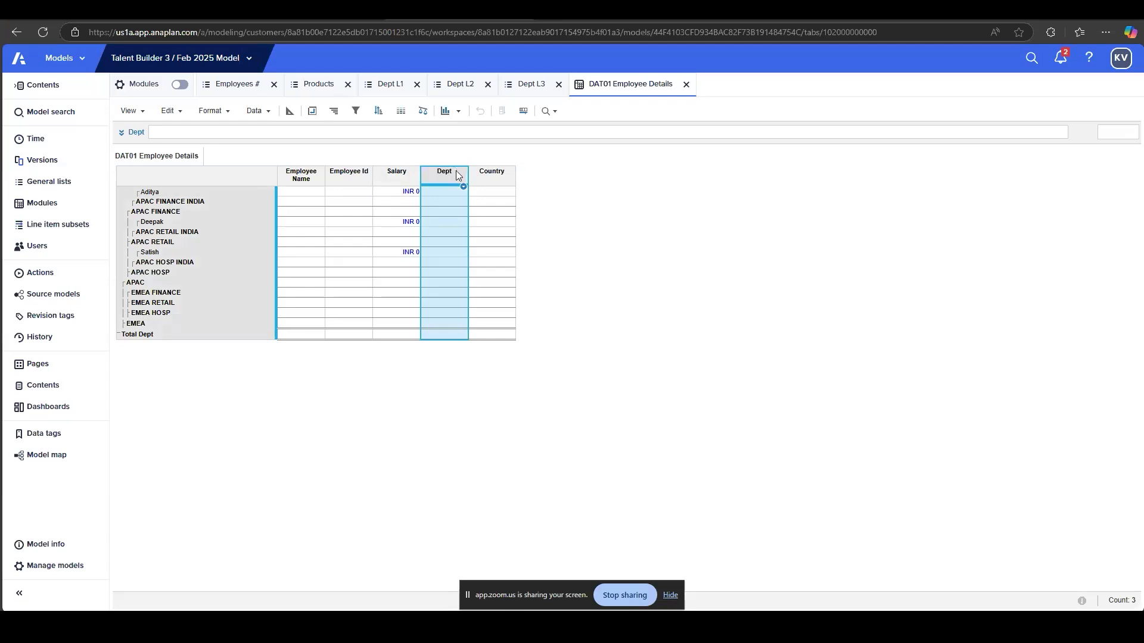
click(446, 193)
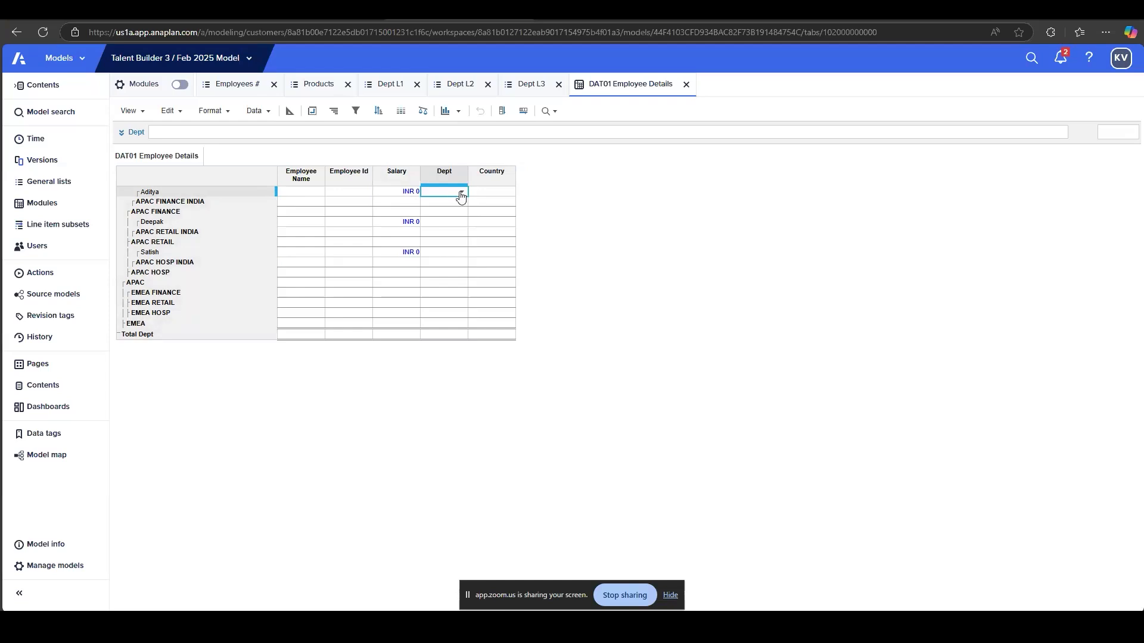
click(461, 193)
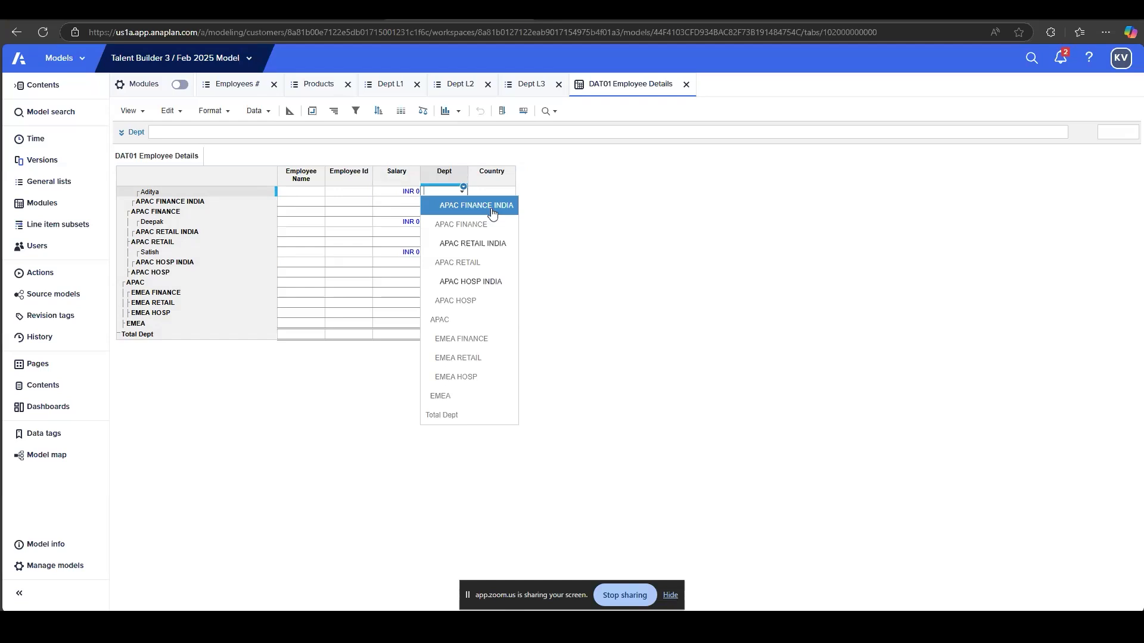
click(477, 244)
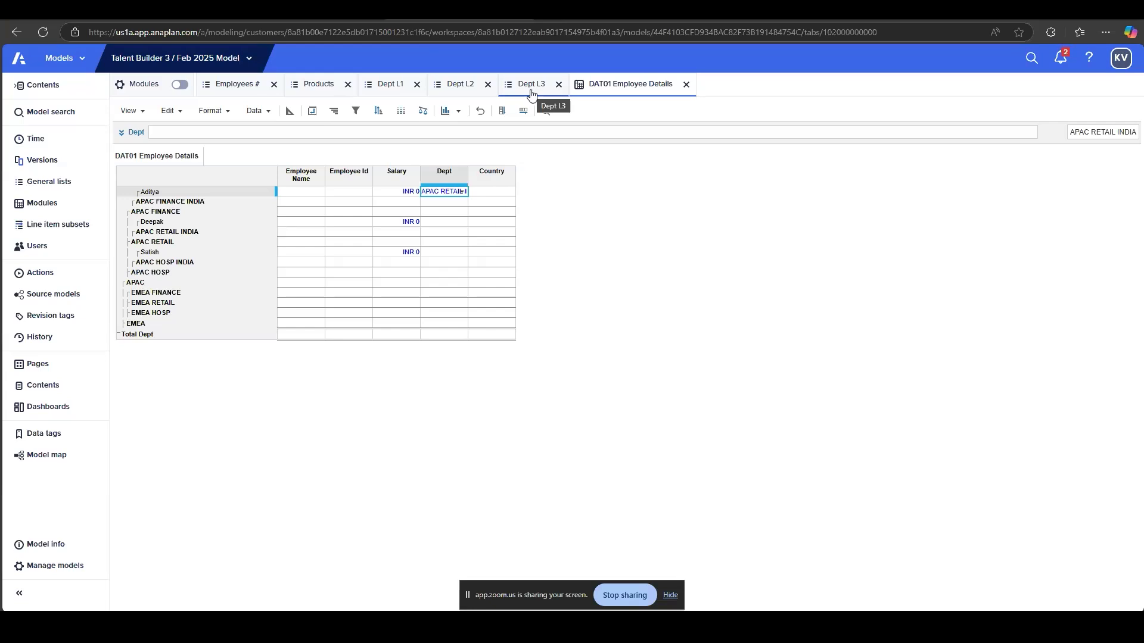
Assign APAC HOSP INDIA as the second employee's Dept
click(465, 225)
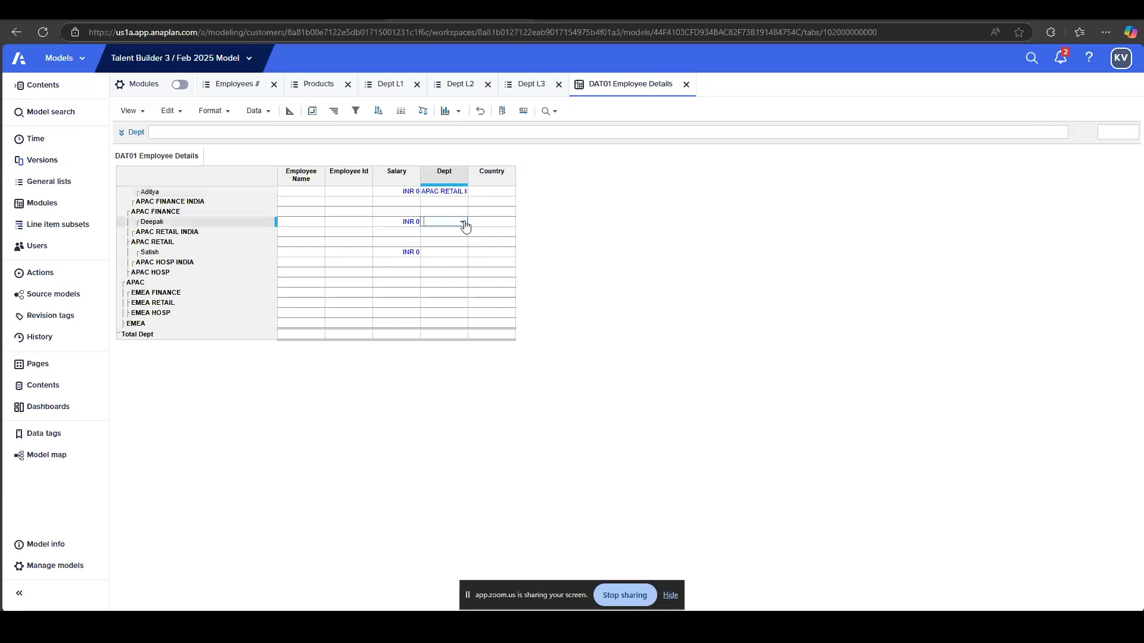
click(463, 222)
click(483, 312)
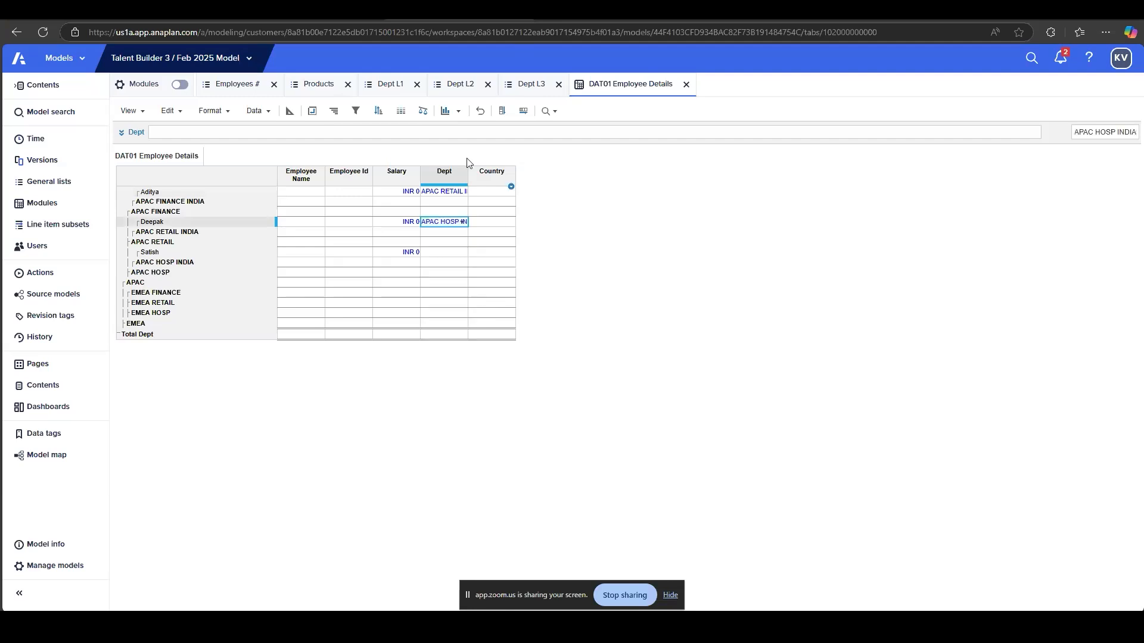
click(192, 168)
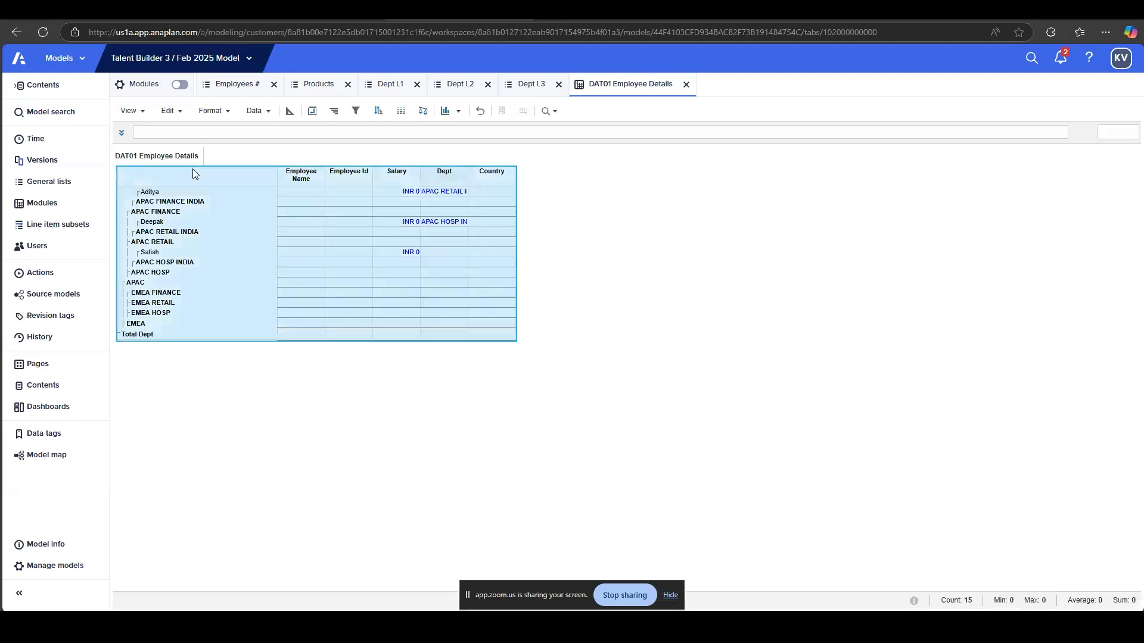
click(432, 193)
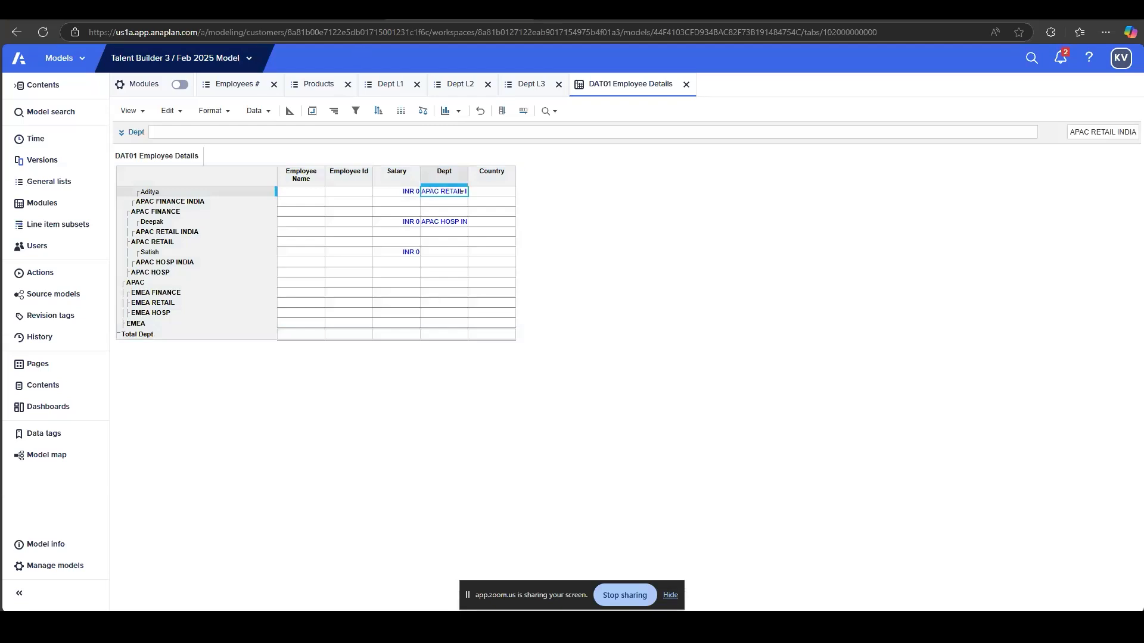
Switch to the Master Document in Google Sheets and review the grid view, blueprint view, Picklist and Subsets notes on the Worksheet sheet
key(alt+Tab)
click(482, 459)
drag(488, 446, 489, 459)
click(489, 459)
shift+click(488, 449)
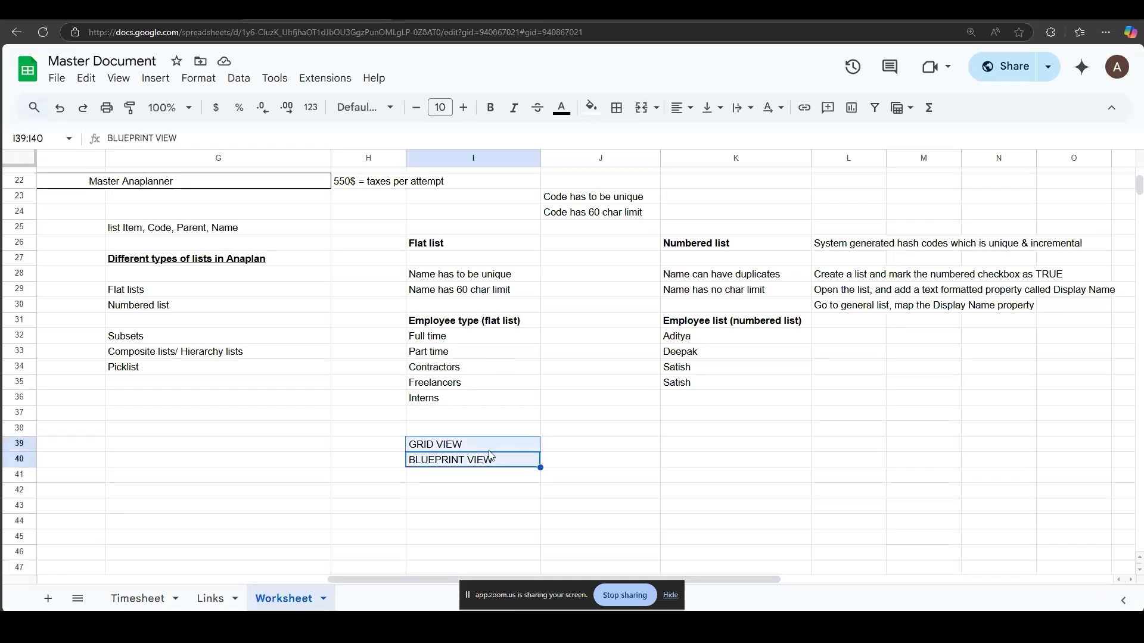
click(149, 368)
scroll(149, 370, left, 1)
click(196, 341)
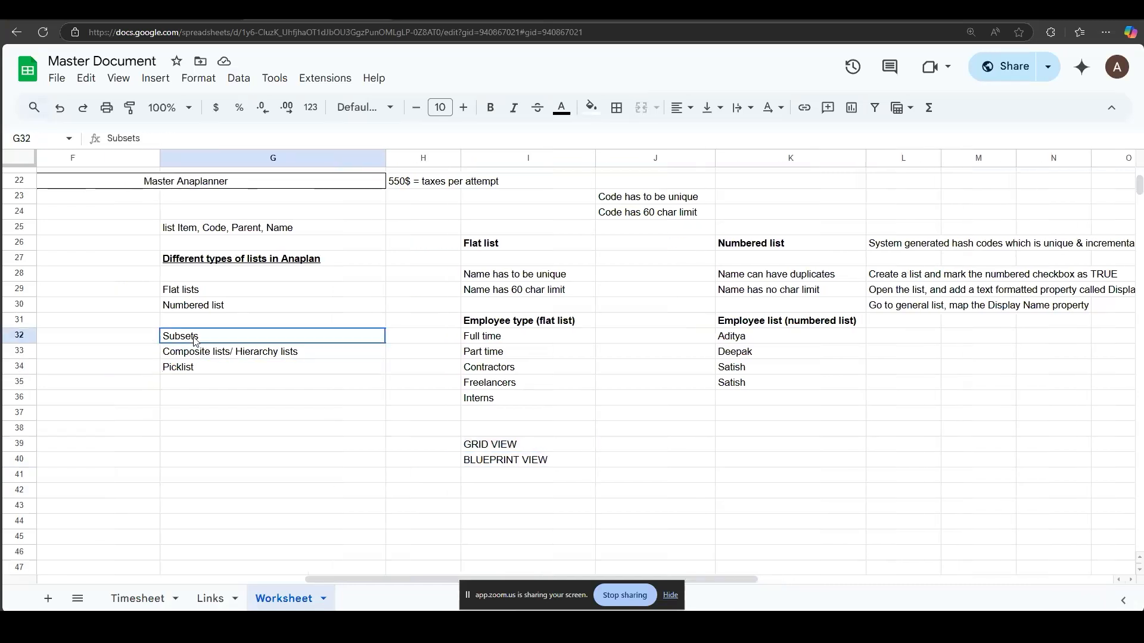
Examine the notes under Different types of lists in Anaplan, covering flat, numbered, subset, composite and picklist entries
click(191, 355)
click(192, 369)
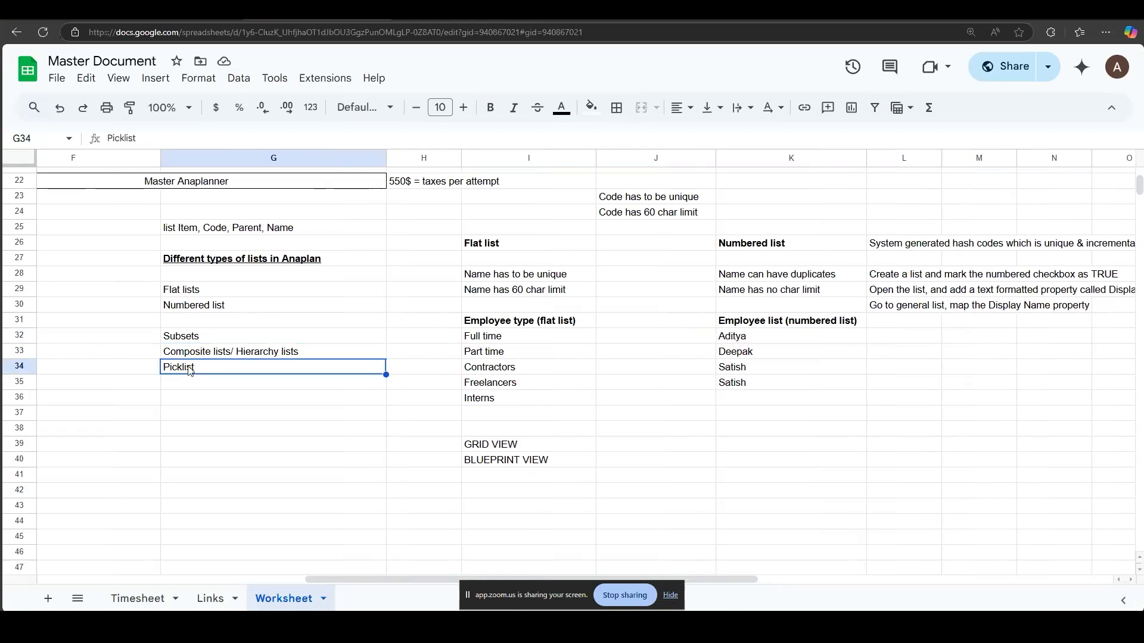
scroll(193, 352, left, 1)
click(205, 276)
drag(204, 276, 208, 384)
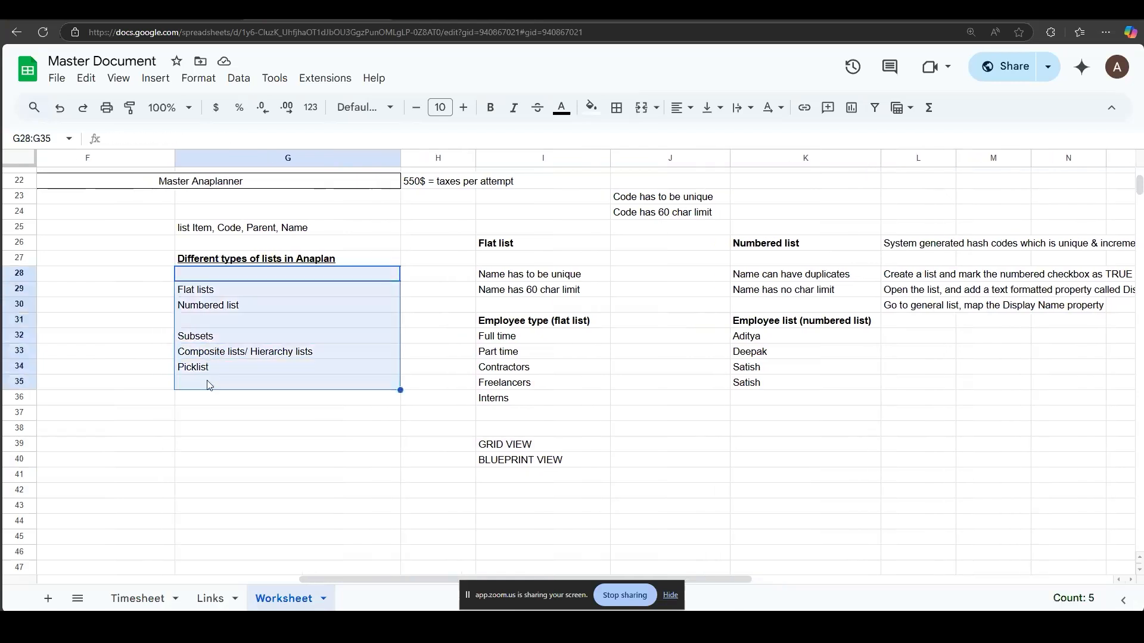
click(208, 385)
scroll(208, 385, left, 1)
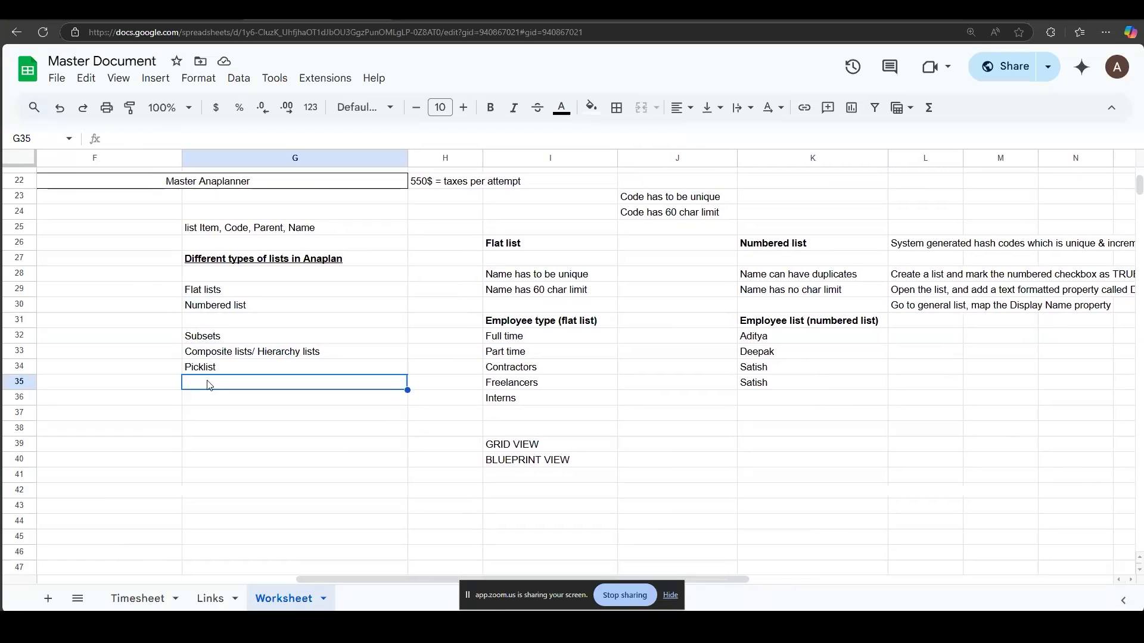
scroll(208, 384, left, 1)
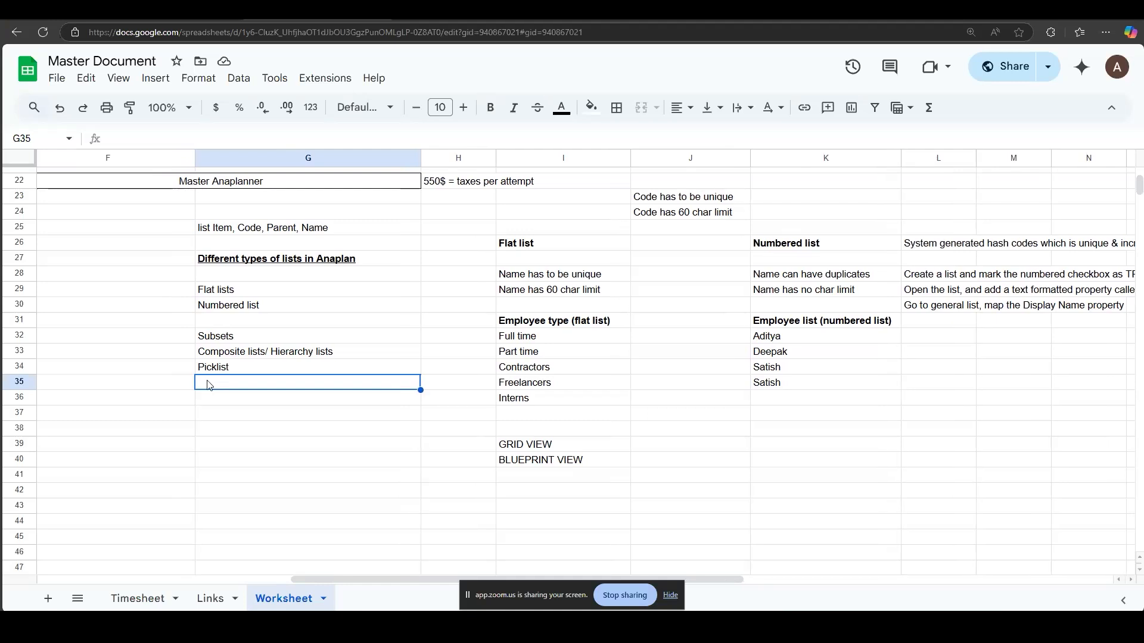
scroll(207, 384, left, 1)
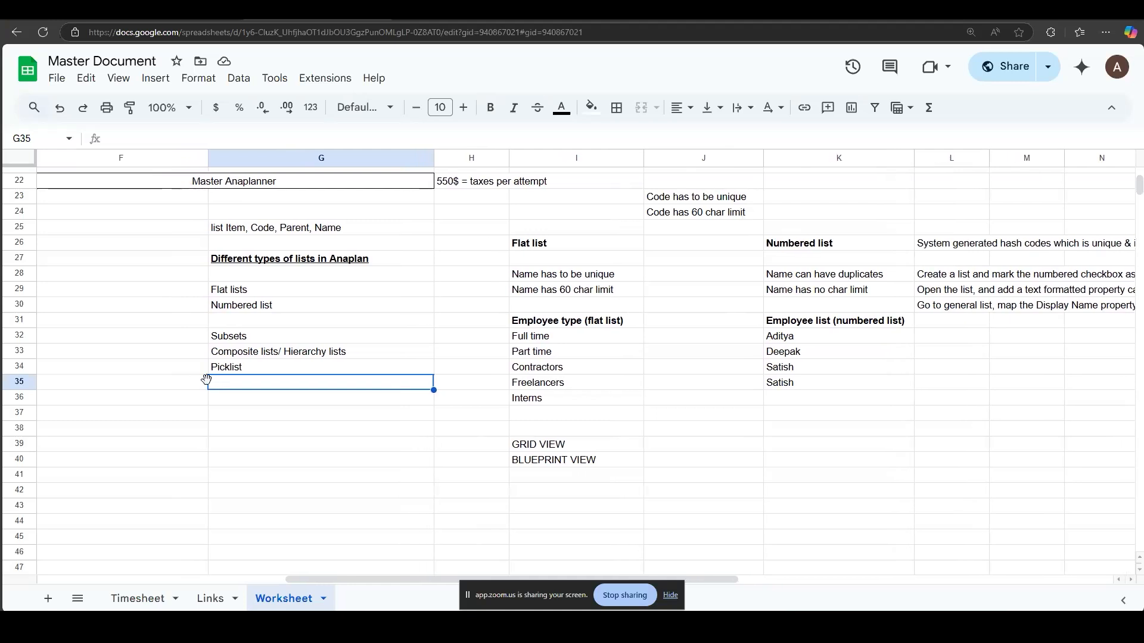
scroll(210, 384, left, 1)
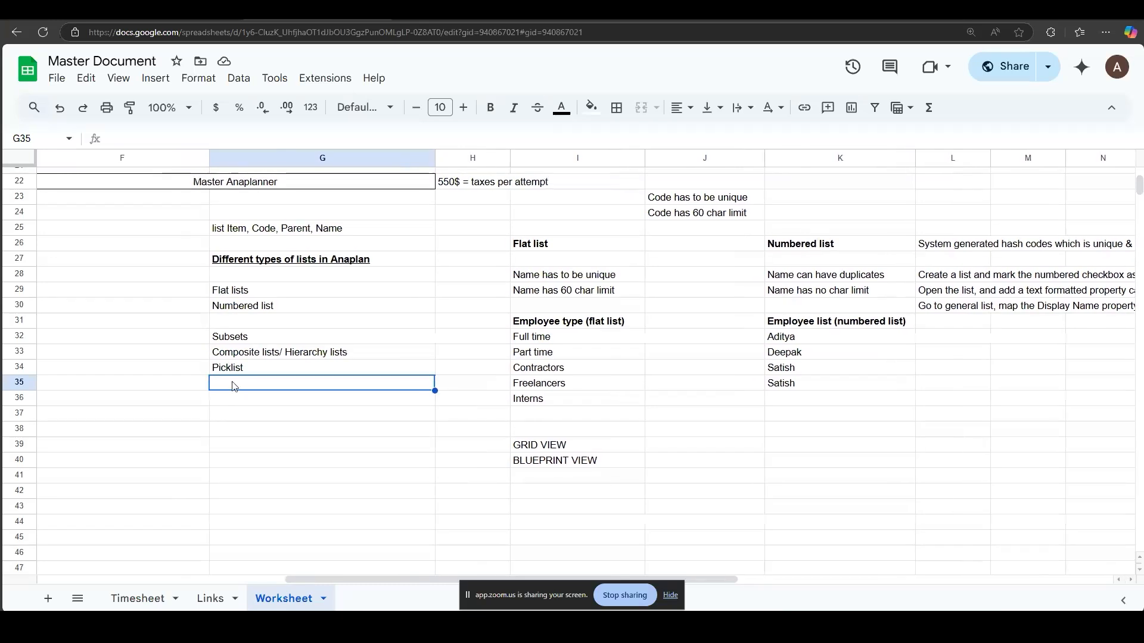
scroll(231, 384, left, 1)
scroll(233, 386, left, 1)
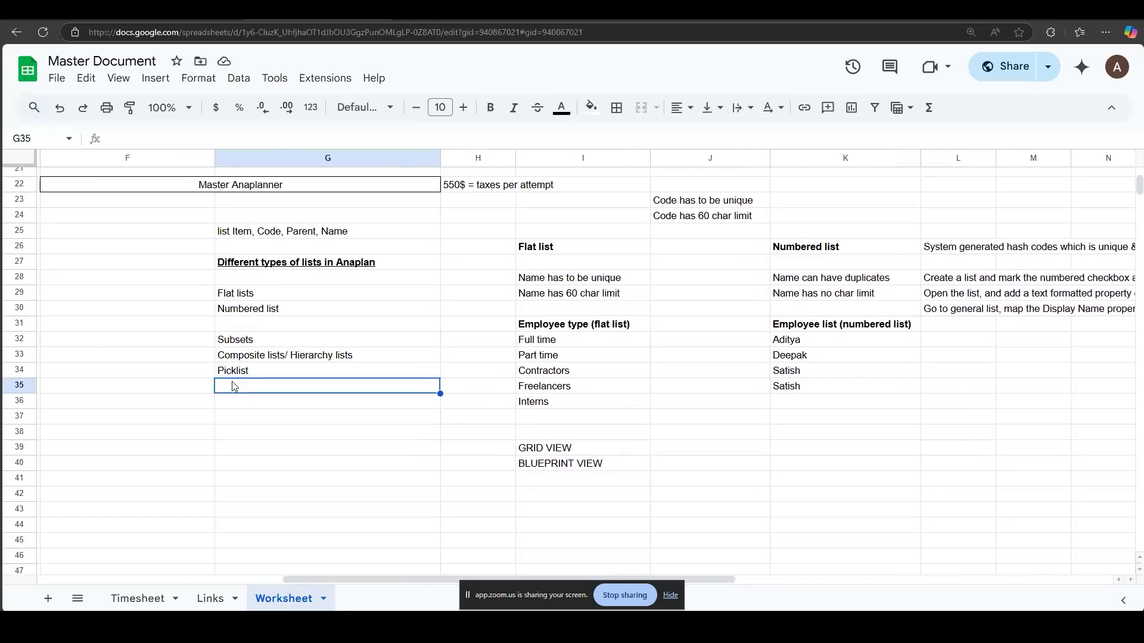
scroll(232, 386, down, 1)
click(233, 386)
scroll(232, 386, left, 2)
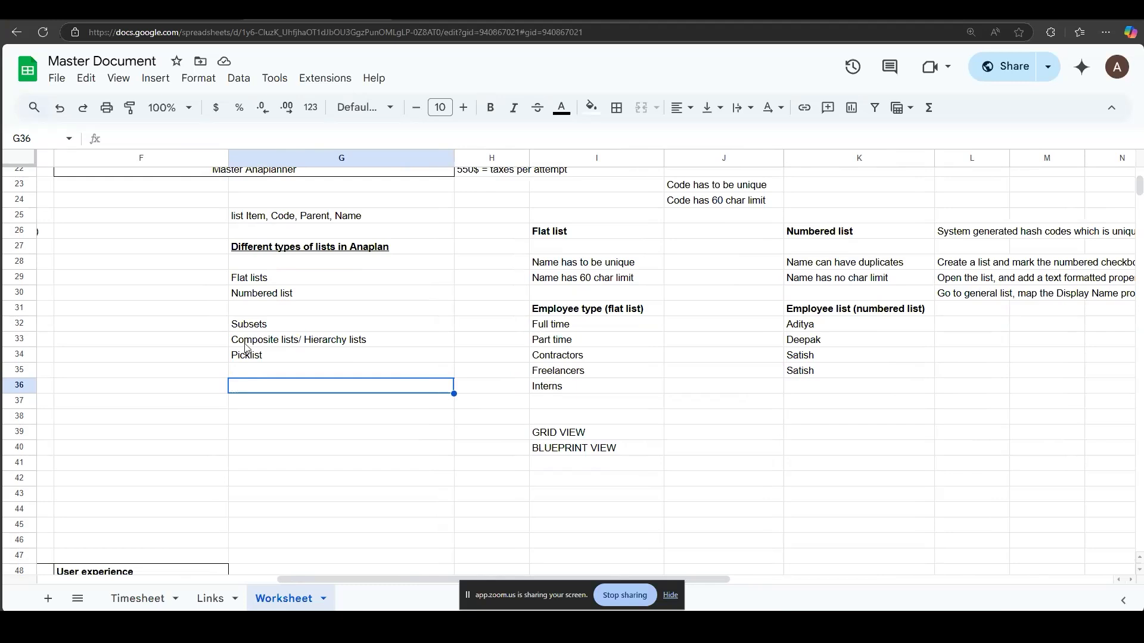
click(267, 280)
click(269, 294)
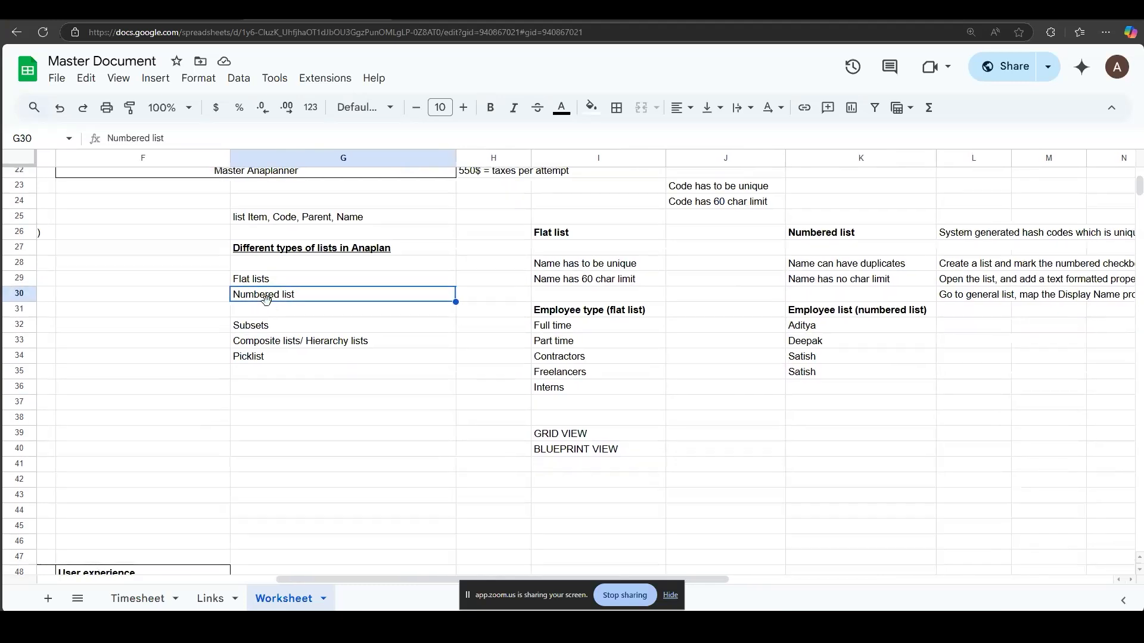
Switch to Anaplan and examine the line item columns of DAT01 Employee Details, focusing on Salary and Dept
click(382, 11)
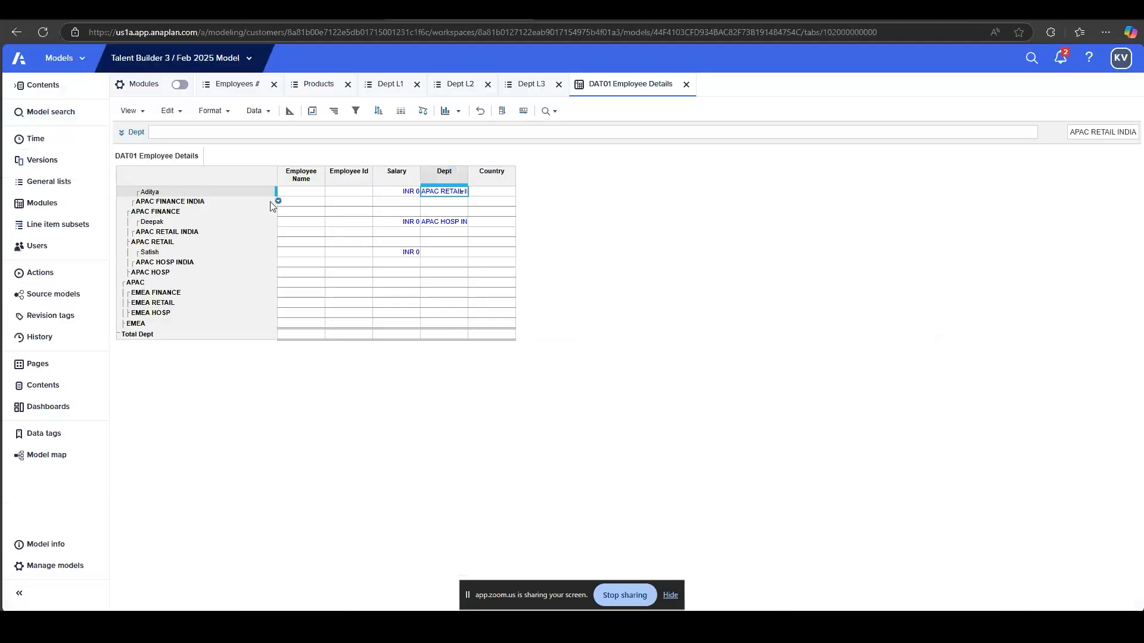
click(242, 174)
click(314, 175)
drag(313, 174, 479, 174)
click(409, 173)
click(480, 177)
drag(397, 174, 431, 175)
mouse_move(430, 175)
mouse_down()
mouse_move(408, 177)
mouse_move(426, 178)
mouse_up()
click(405, 177)
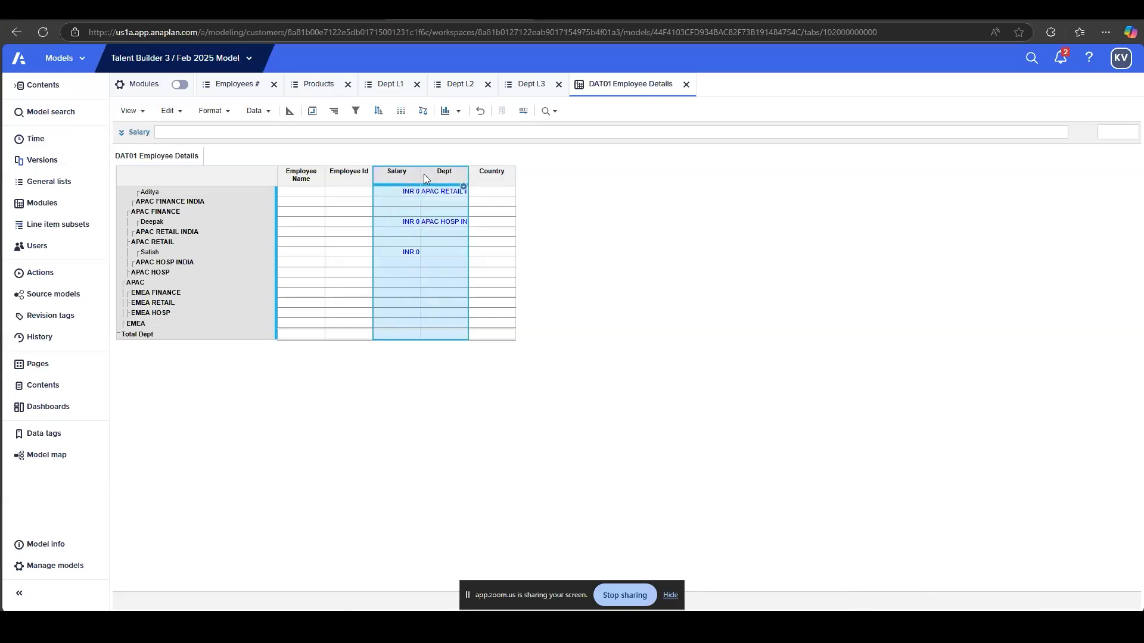
click(427, 178)
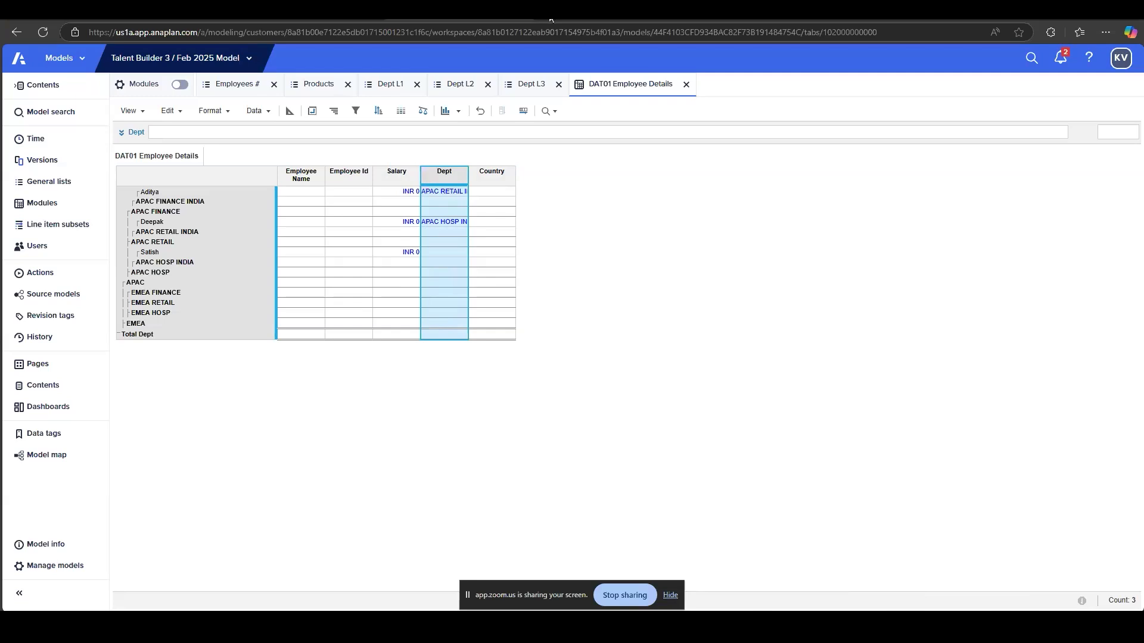
Search the web in a new browser tab for "flat list vs numbered list anaplan"
key(ctrl+t)
text(differe)
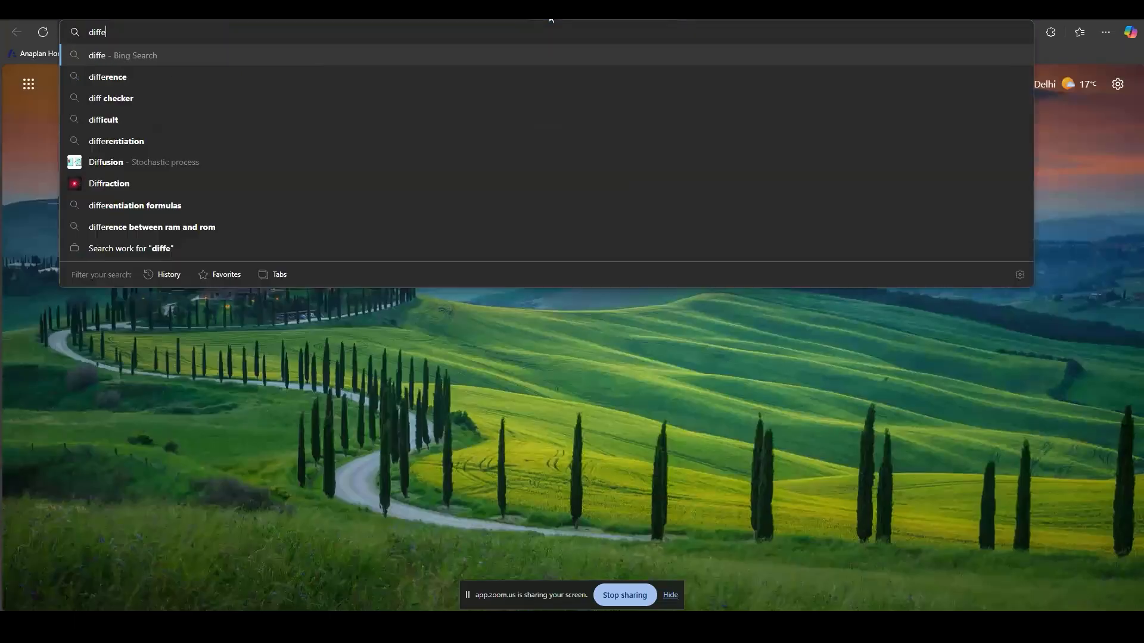
key(BackSpace)
key(BackSpace)
key(BackSpace)
key(BackSpace)
key(BackSpace)
key(BackSpace)
key(BackSpace)
text(flat l)
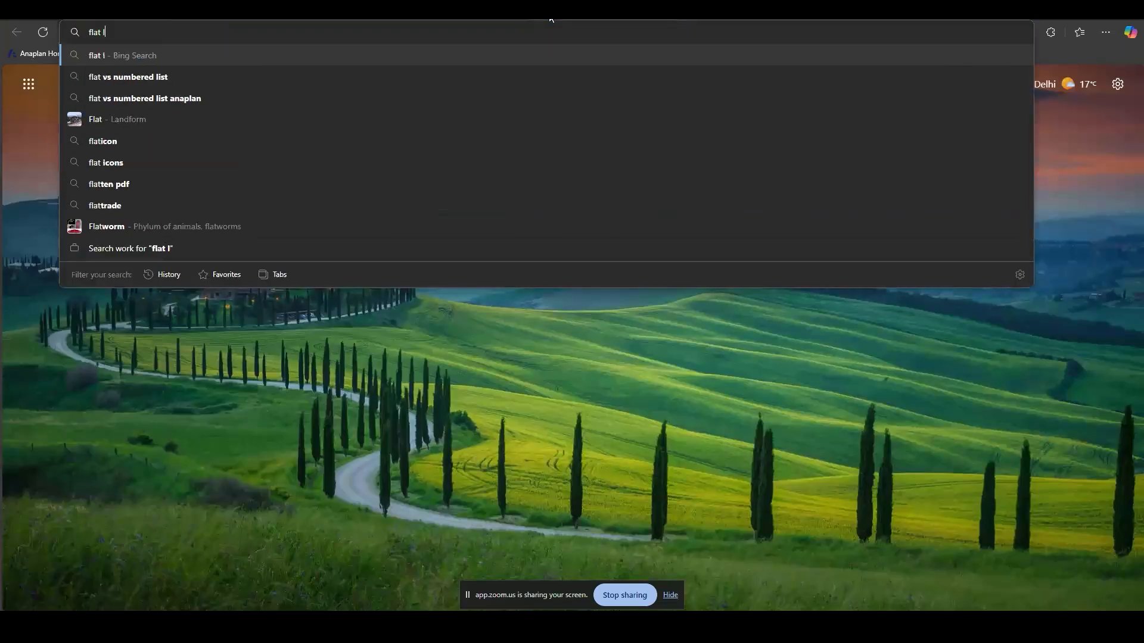
text(ist vs numbe)
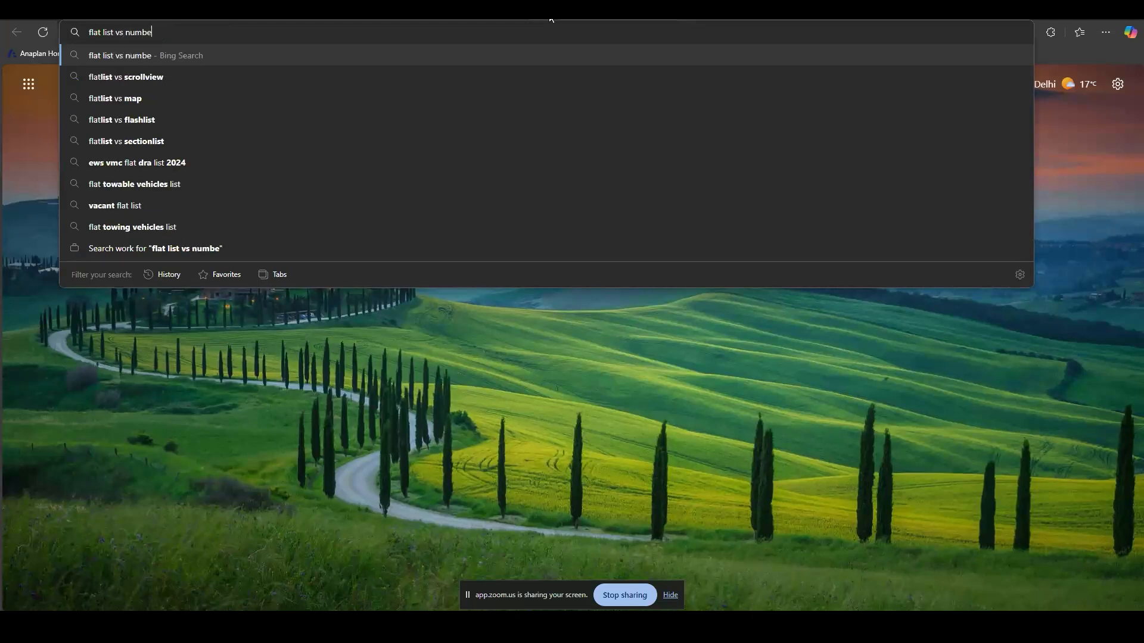
text(red list naplan)
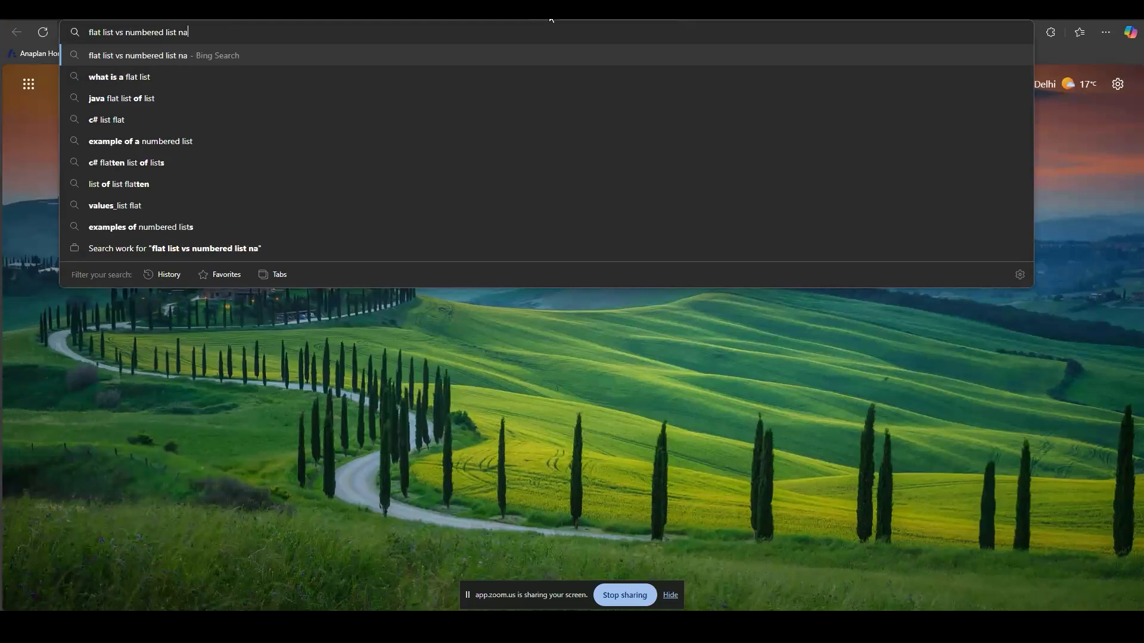
key(BackSpace)
key(BackSpace)
key(BackSpace)
key(BackSpace)
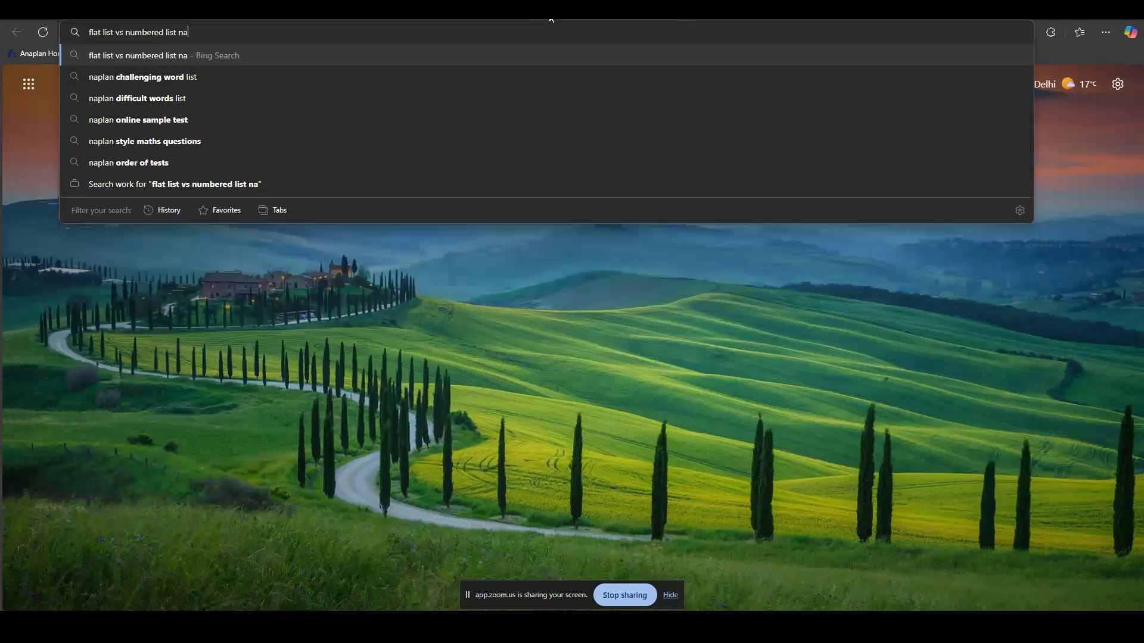
key(BackSpace)
key(BackSpace)
text(anaplan)
key(Return)
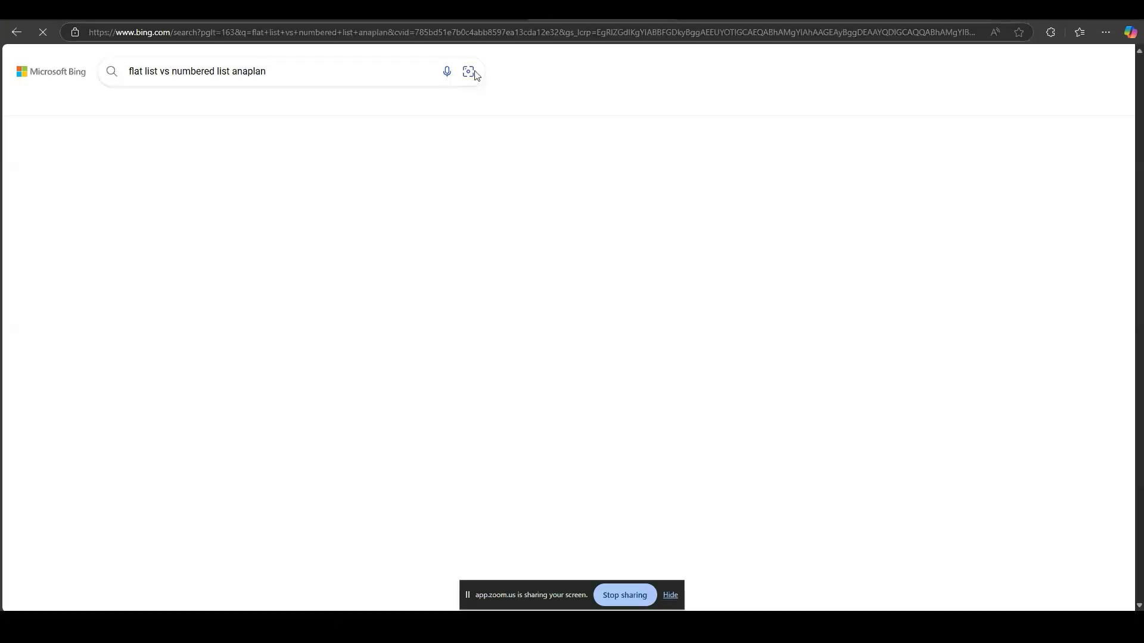
Open the video results for the search and browse its key moments alongside the web results
click(262, 108)
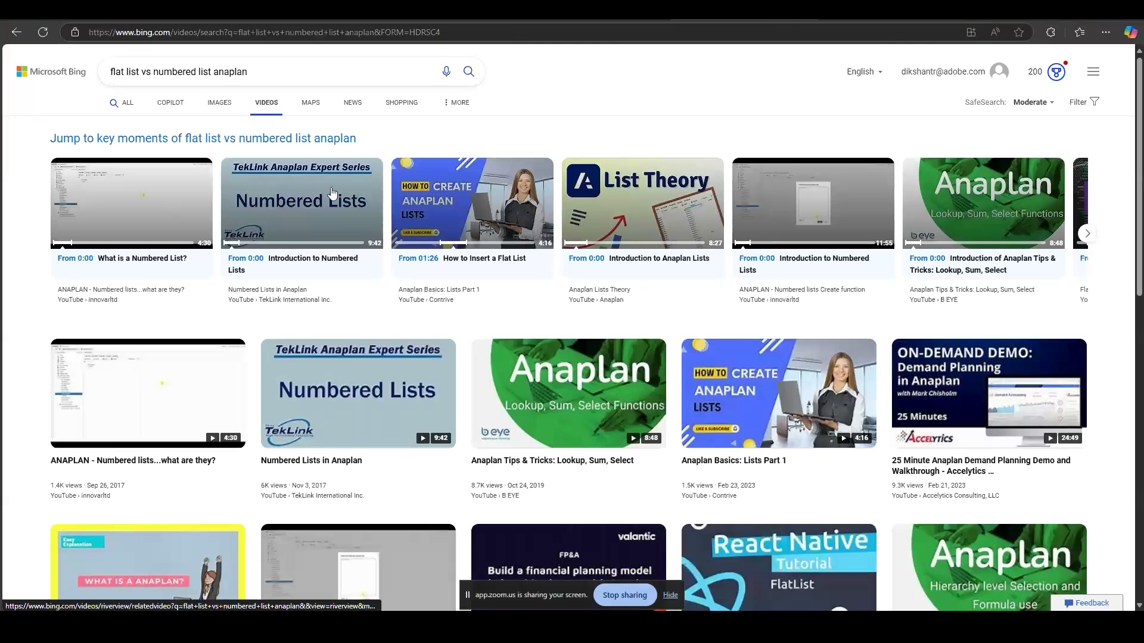
scroll(544, 216, down, 1)
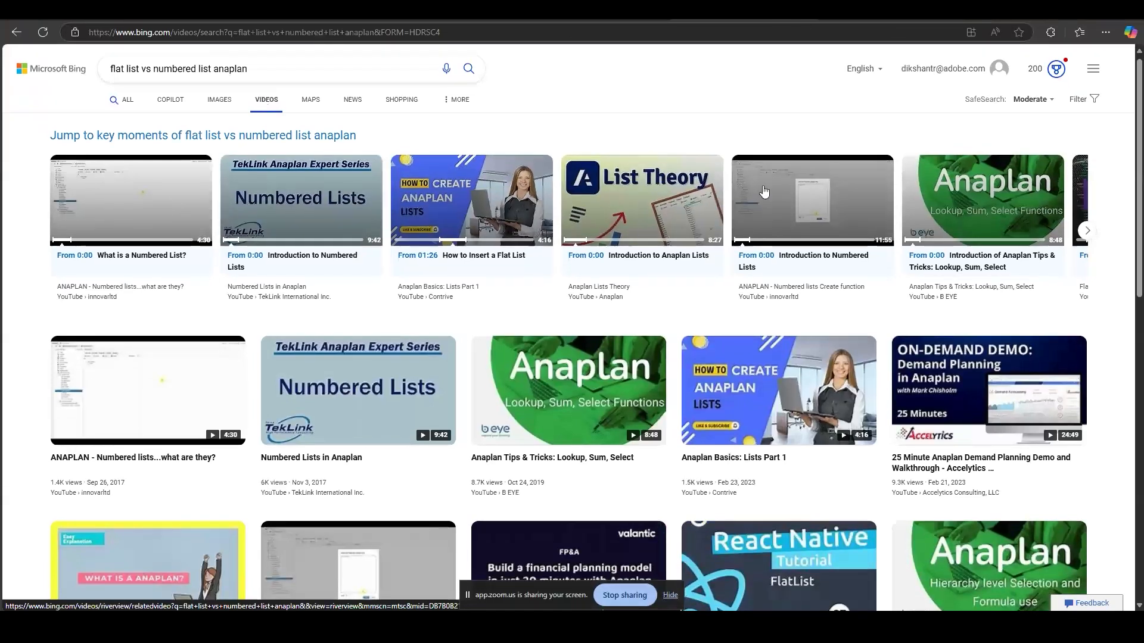
scroll(764, 191, right, 5)
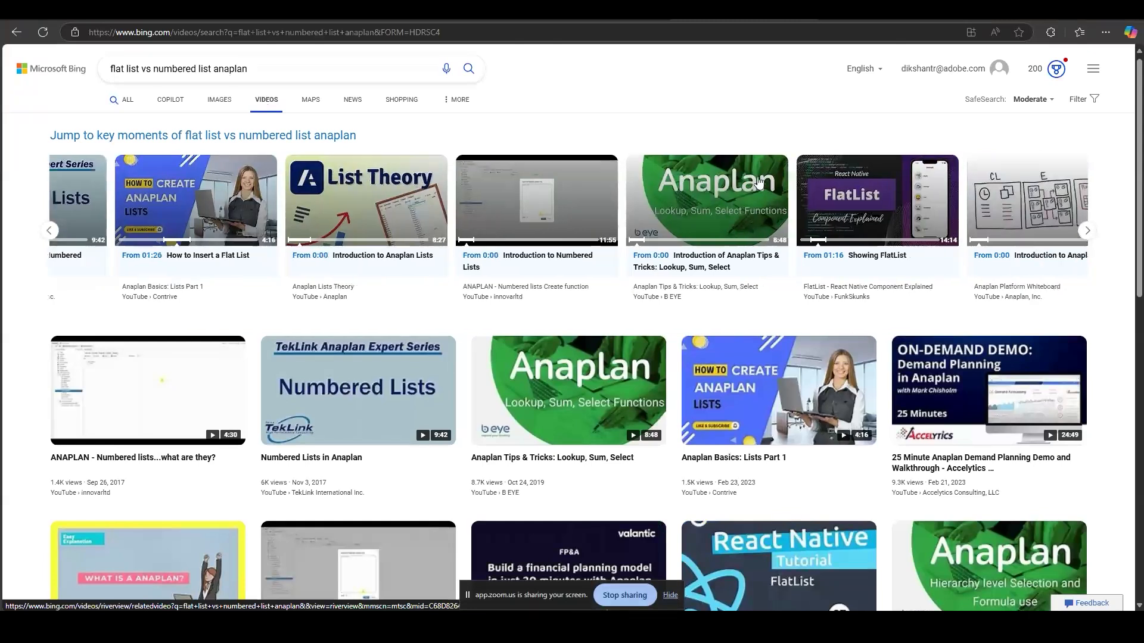
click(599, 11)
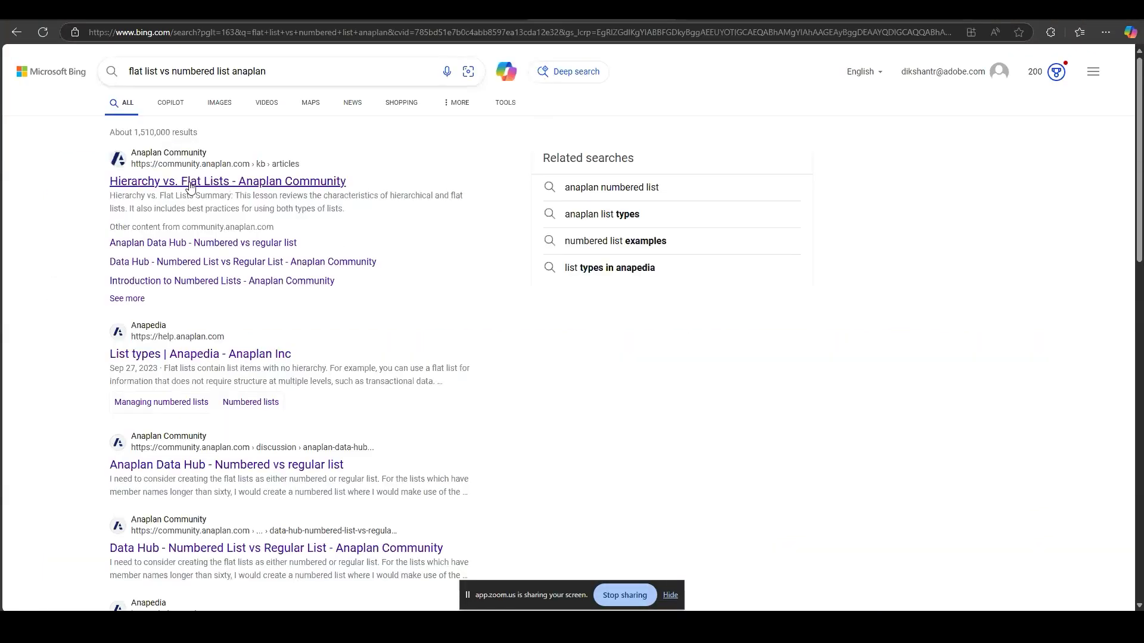
click(715, 11)
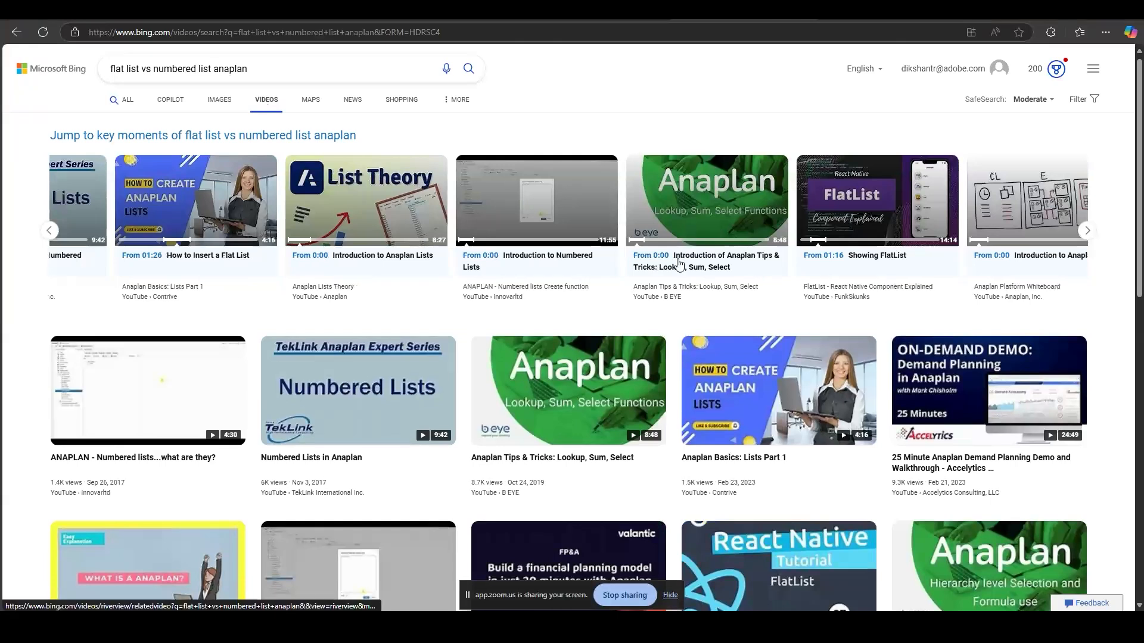
scroll(679, 262, right, 4)
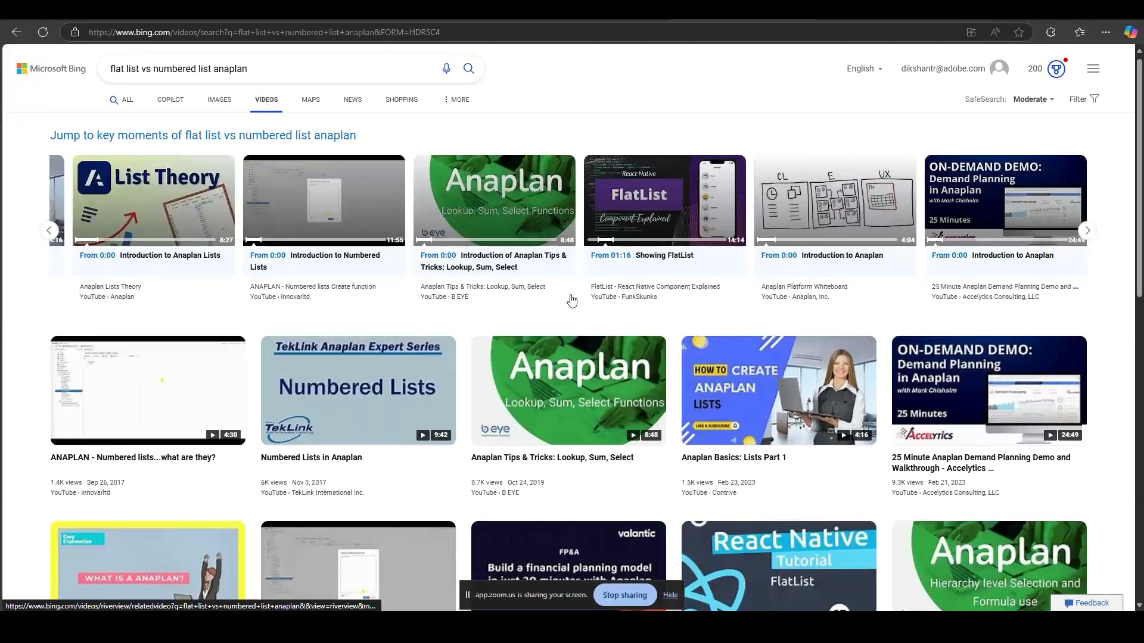
Look through the video results for tutorials on Anaplan numbered and flat lists
scroll(572, 300, down, 2)
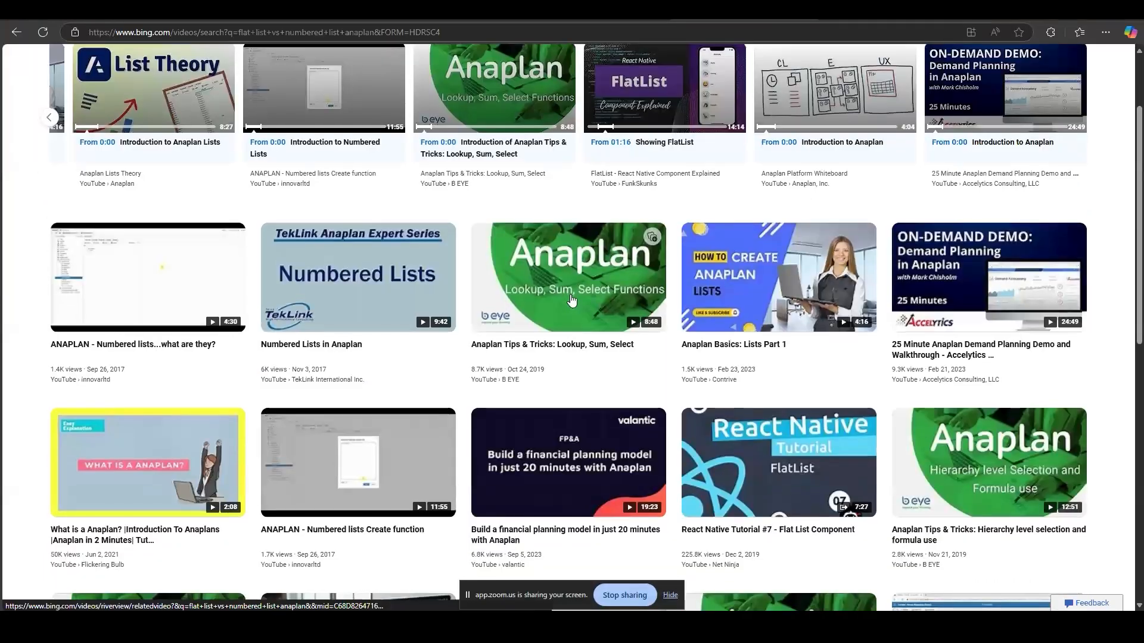
scroll(571, 299, down, 1)
mouse_move(439, 264)
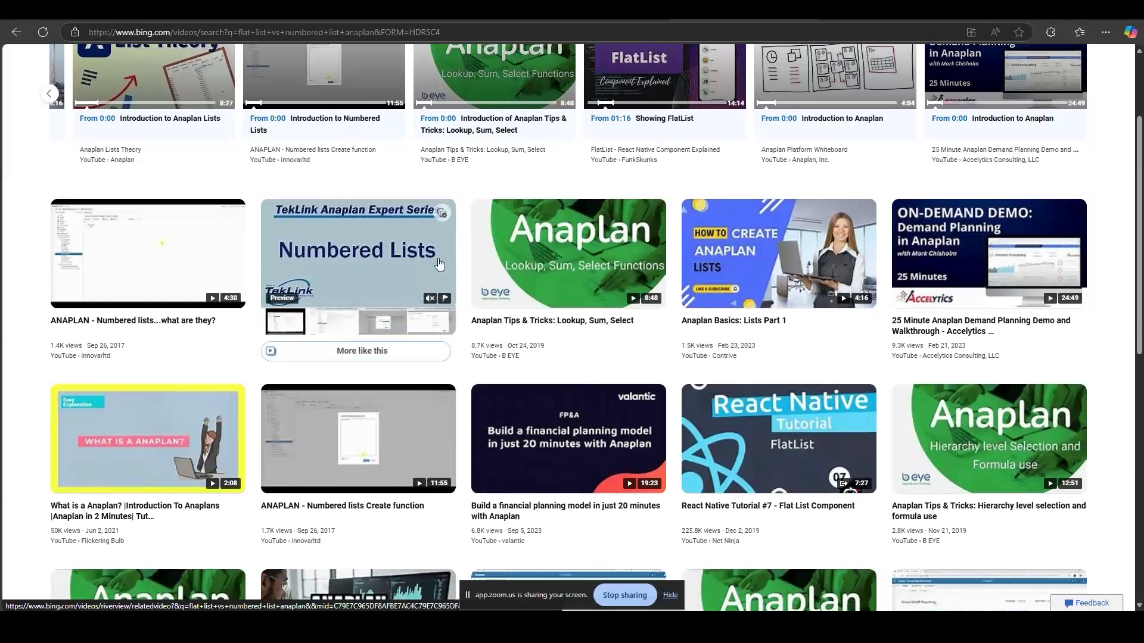
scroll(439, 264, down, 2)
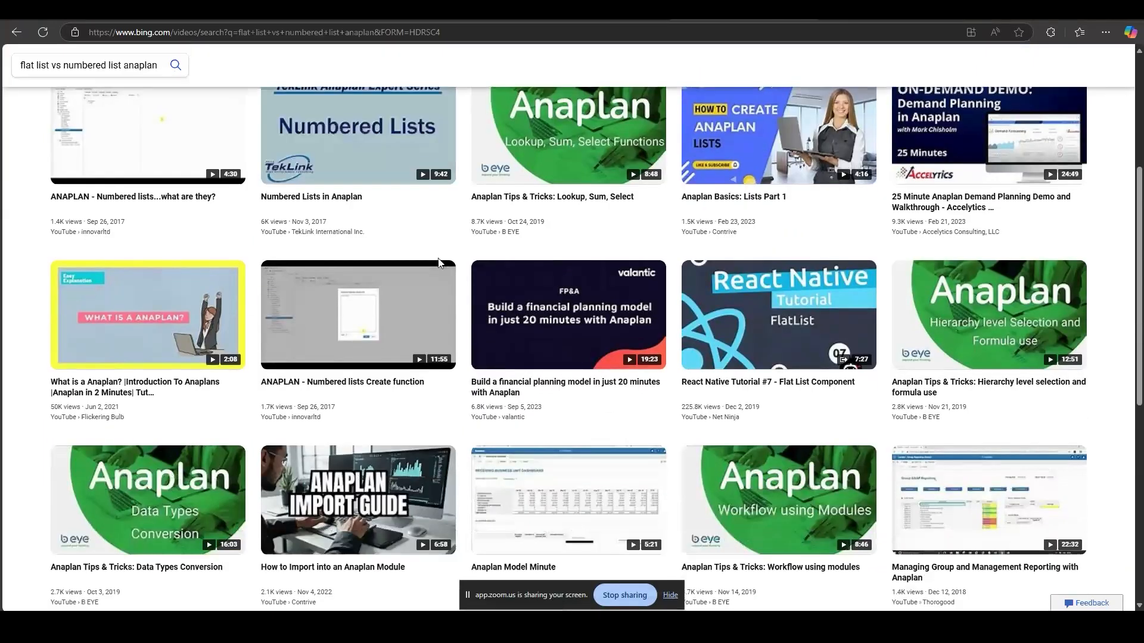
scroll(439, 263, down, 3)
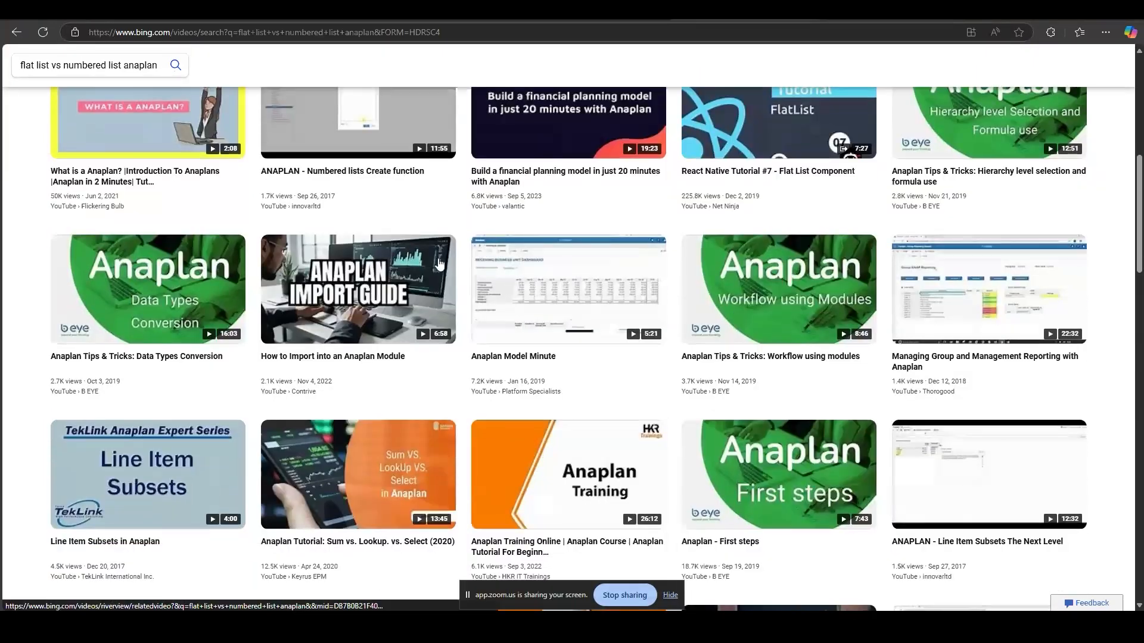
scroll(439, 264, up, 7)
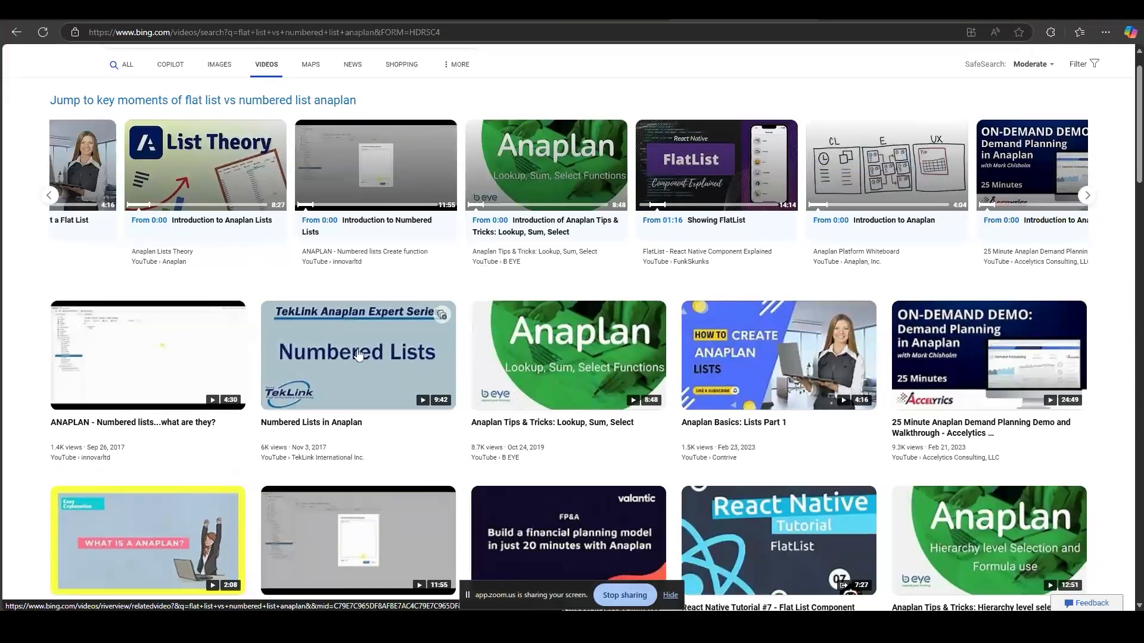
mouse_move(309, 394)
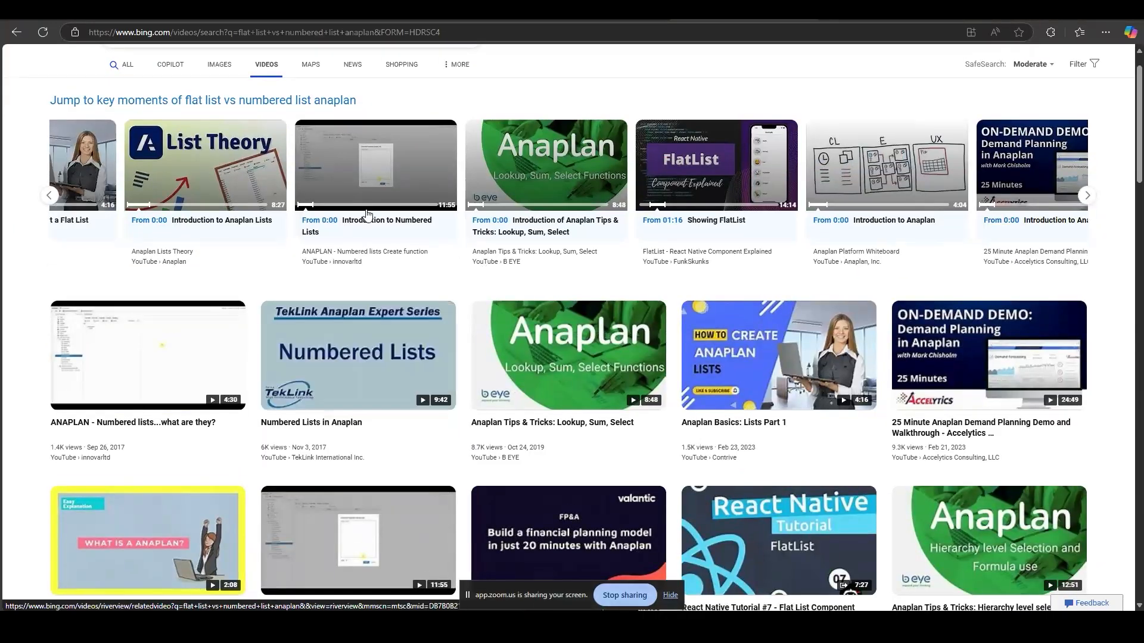
scroll(383, 194, left, 1)
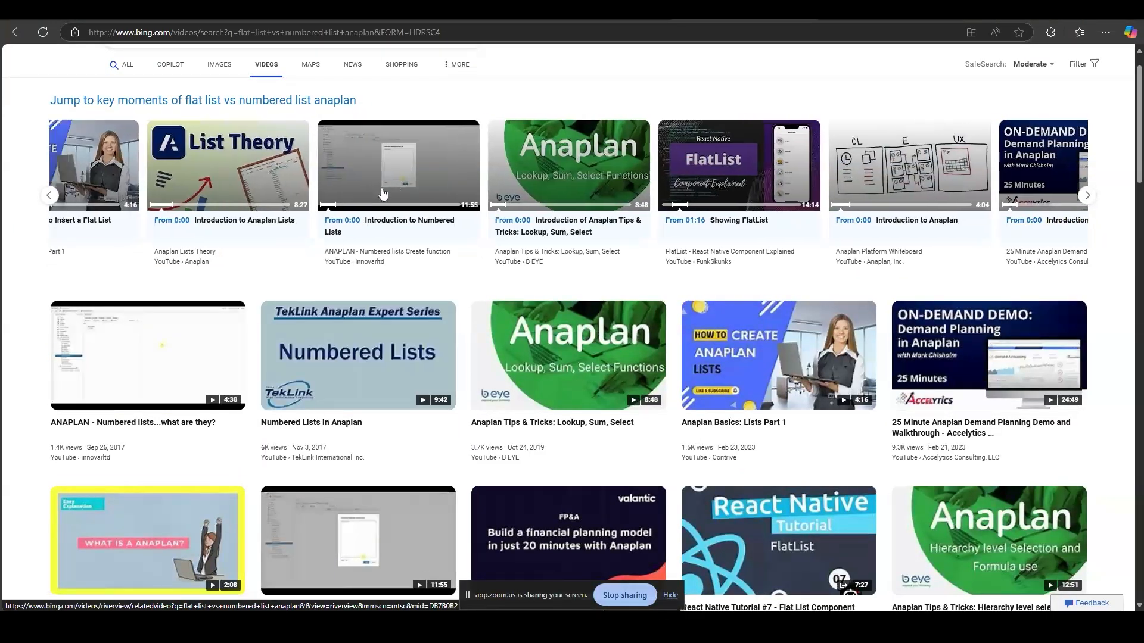
scroll(262, 178, left, 3)
scroll(261, 176, left, 3)
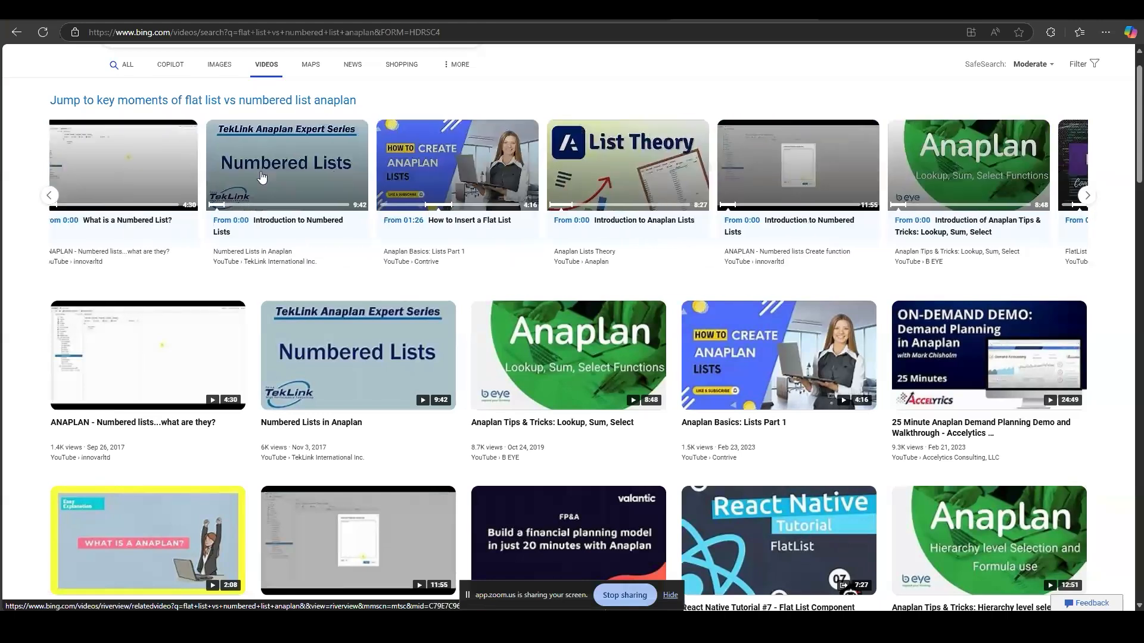
scroll(262, 176, up, 1)
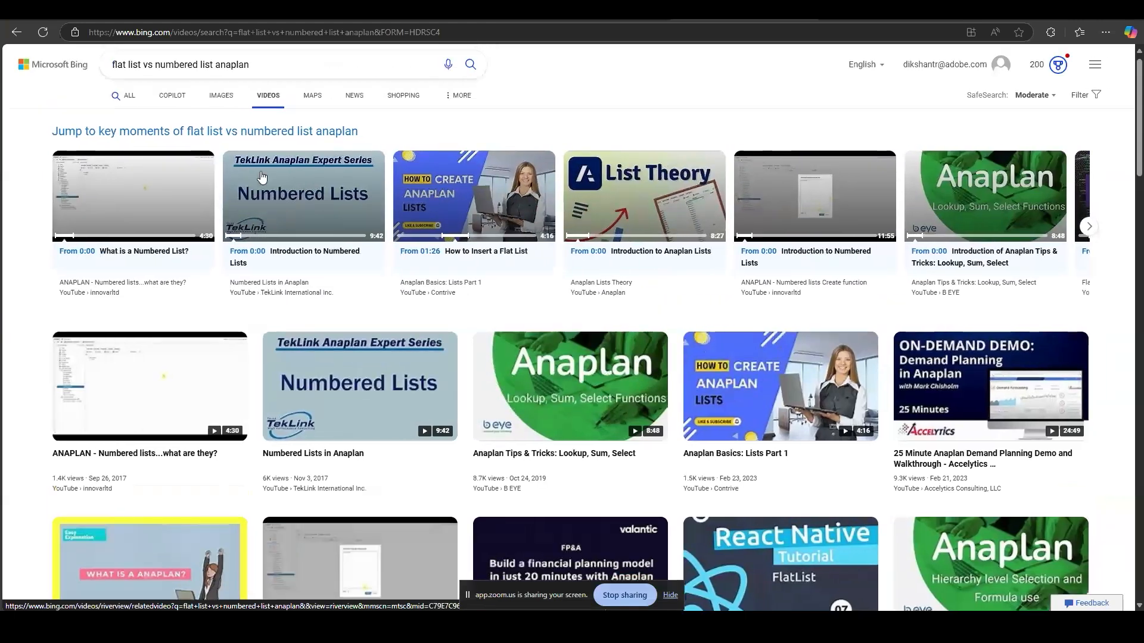
Revisit the web search results and return to the DAT01 Employee Details module in Anaplan
key(alt+Left)
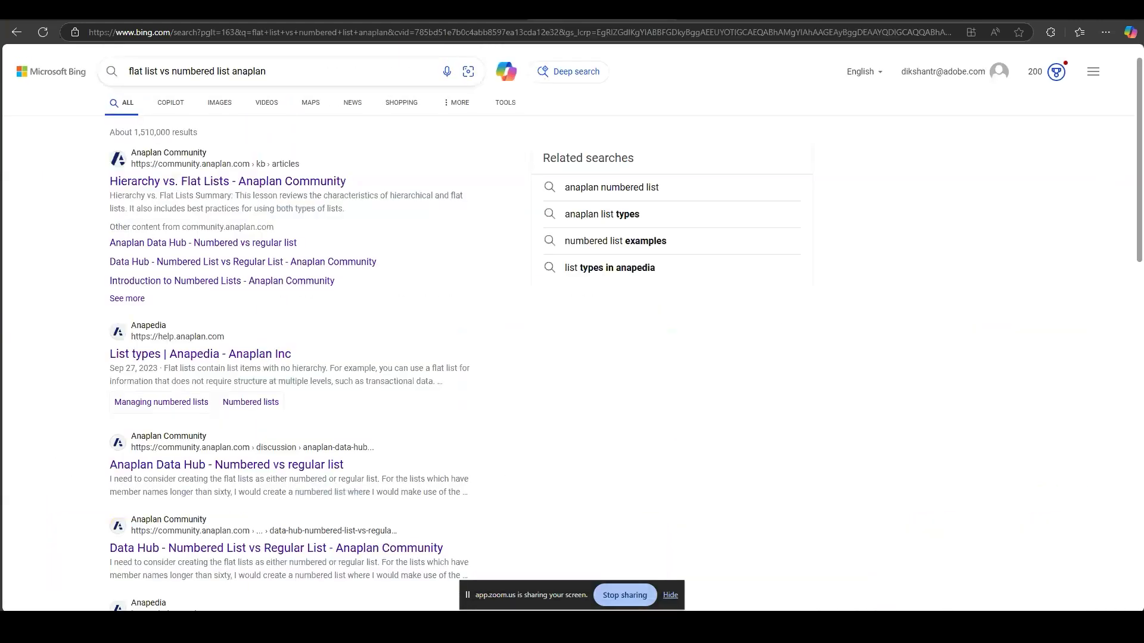
key(alt+Right)
key(ctrl+Tab)
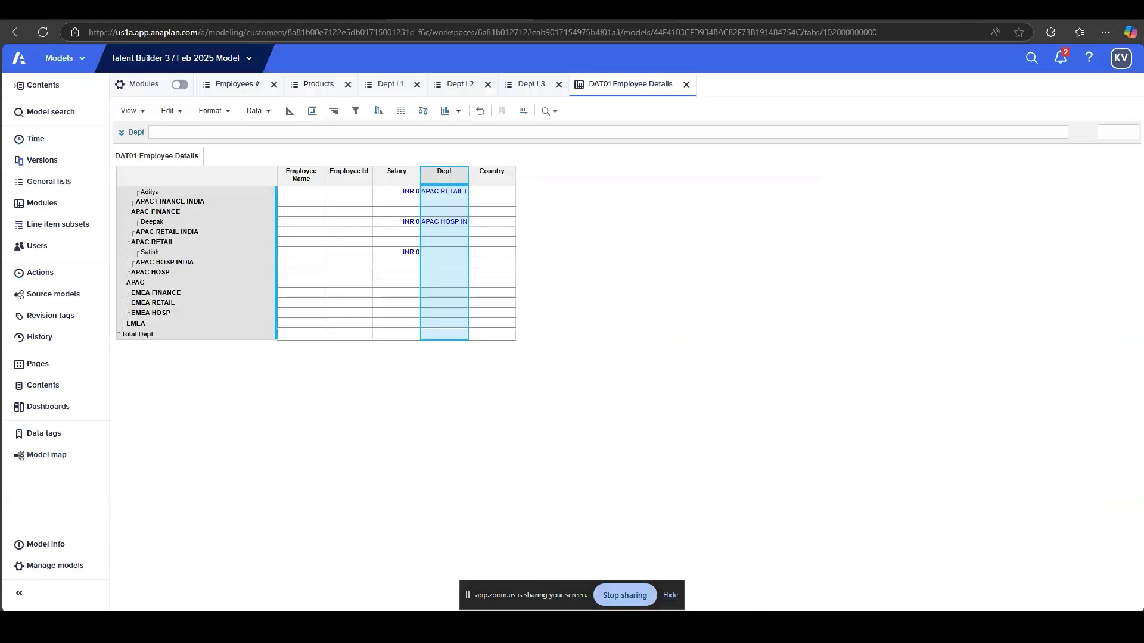
Set the Dept of the employee under APAC HOSP INDIA to APAC FINANCE INDIA using the picklist
click(490, 263)
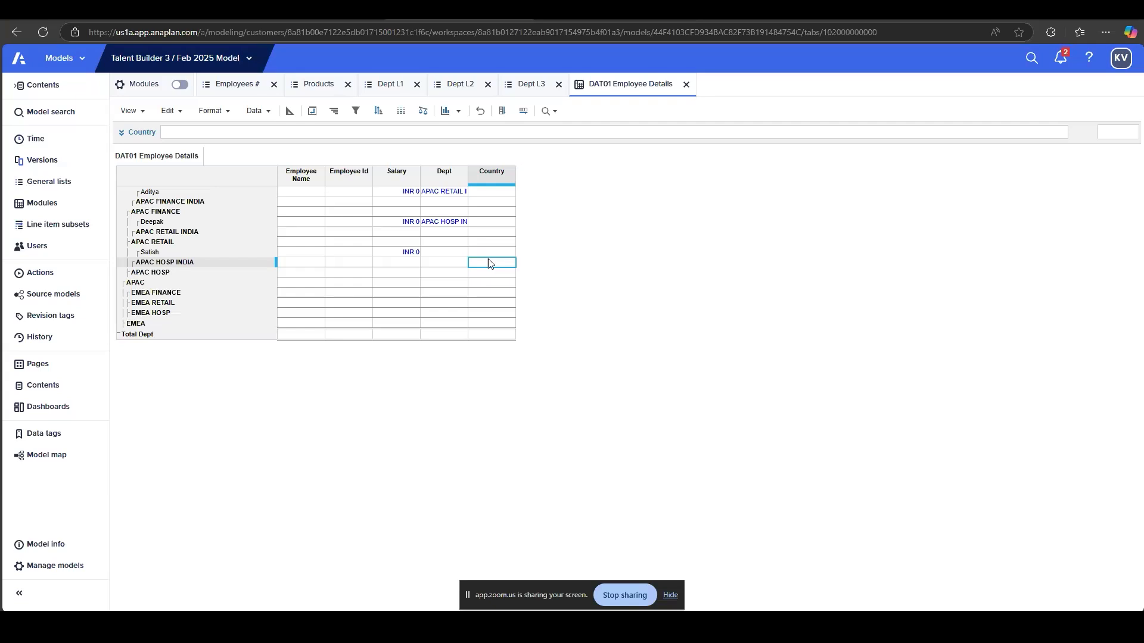
drag(488, 255, 453, 257)
click(453, 258)
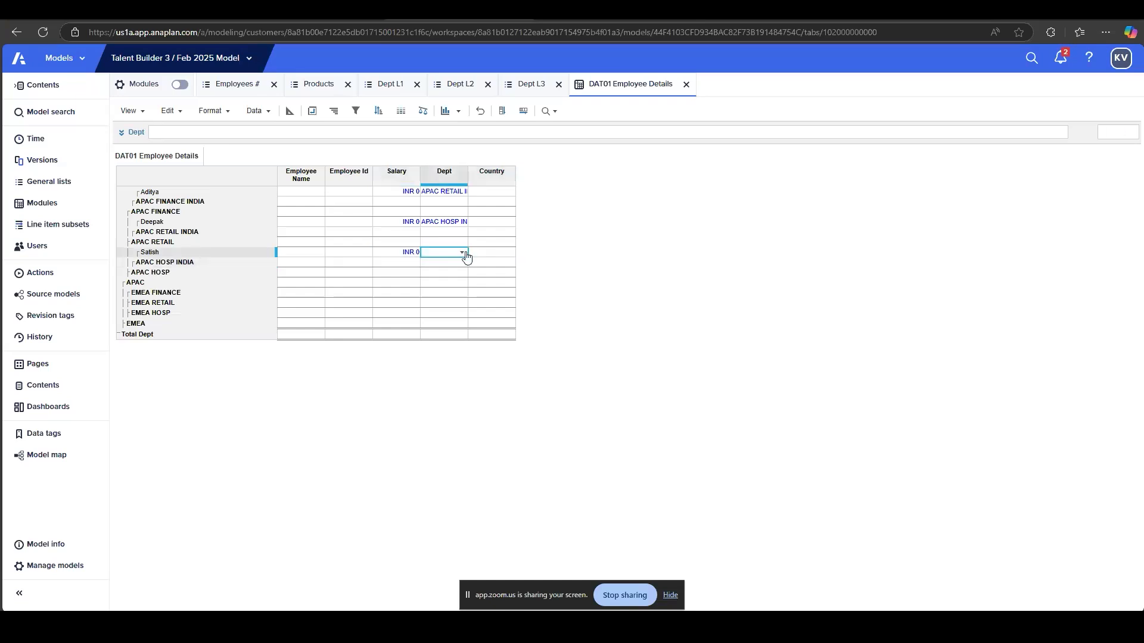
click(463, 253)
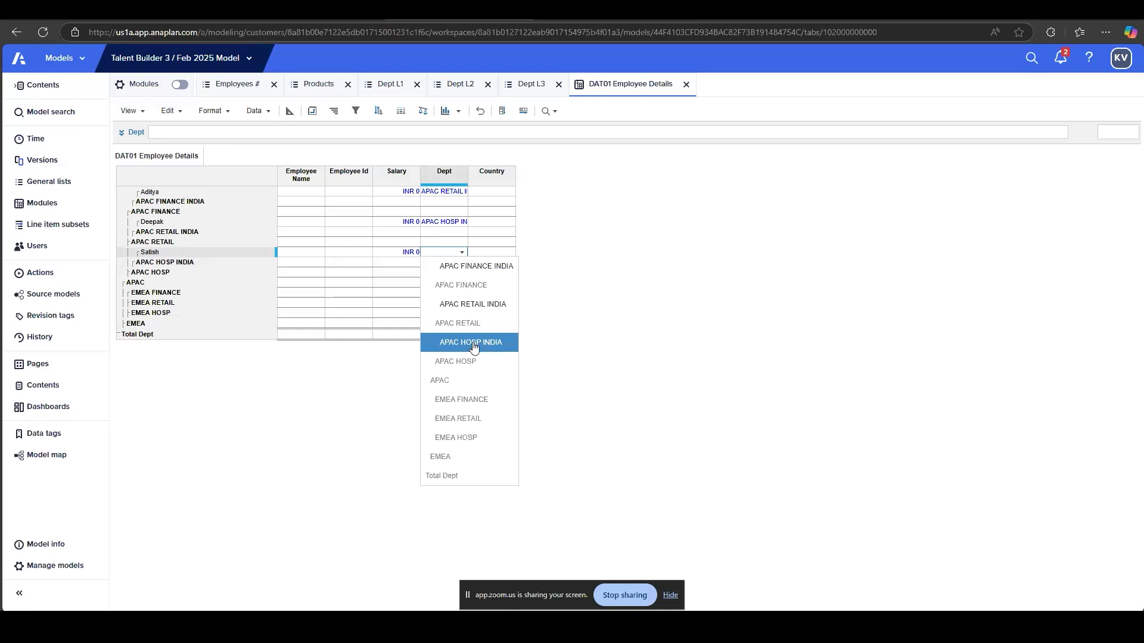
click(472, 265)
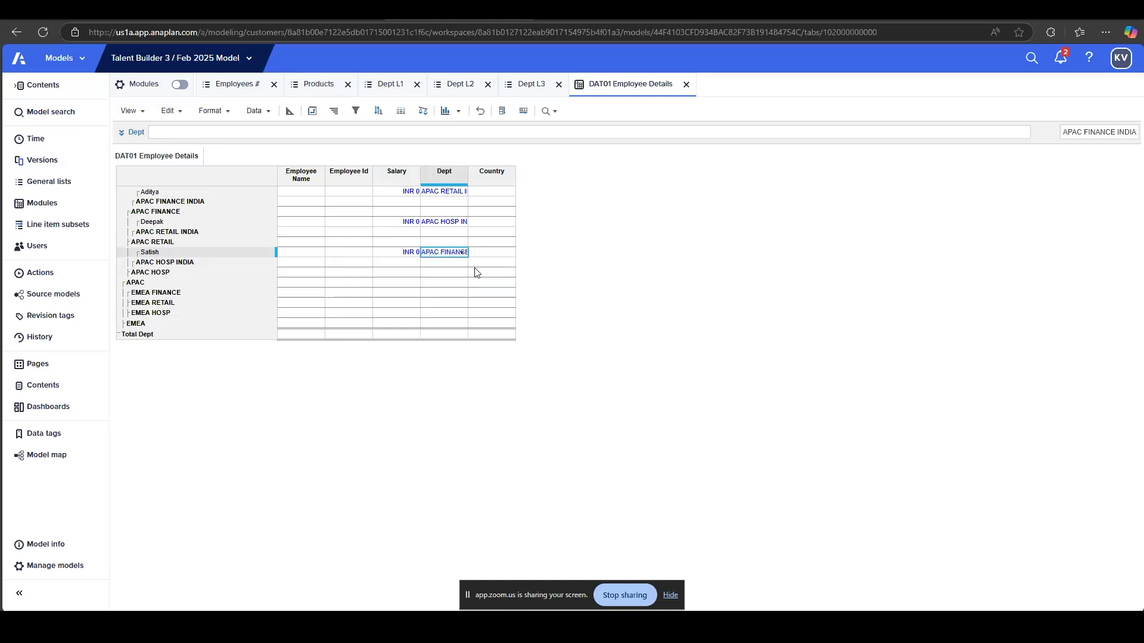
click(477, 273)
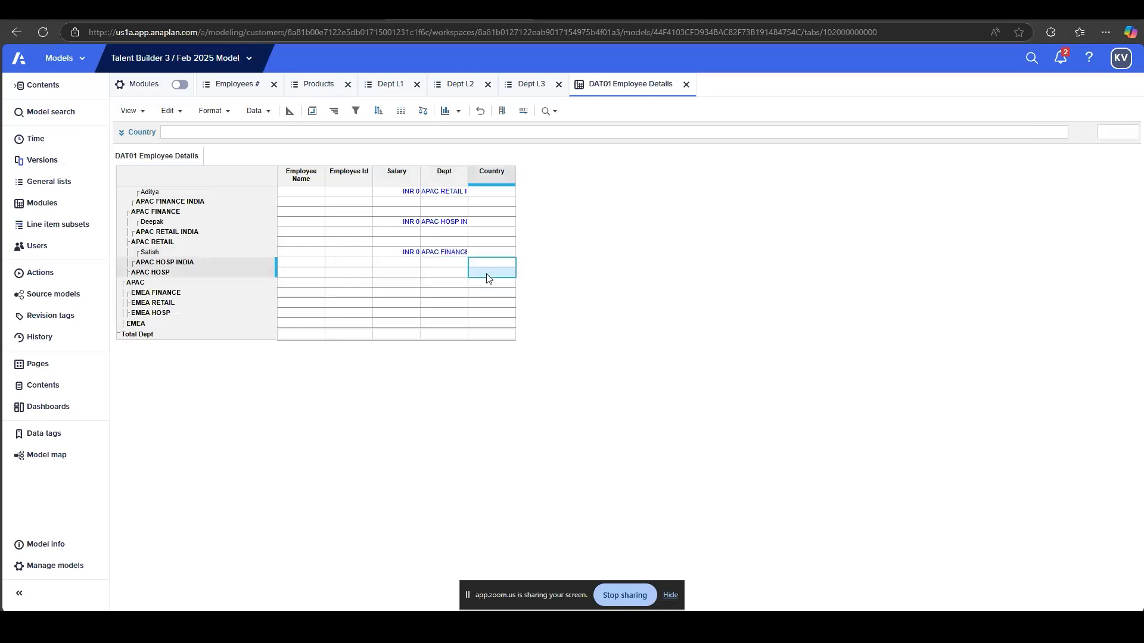
click(494, 284)
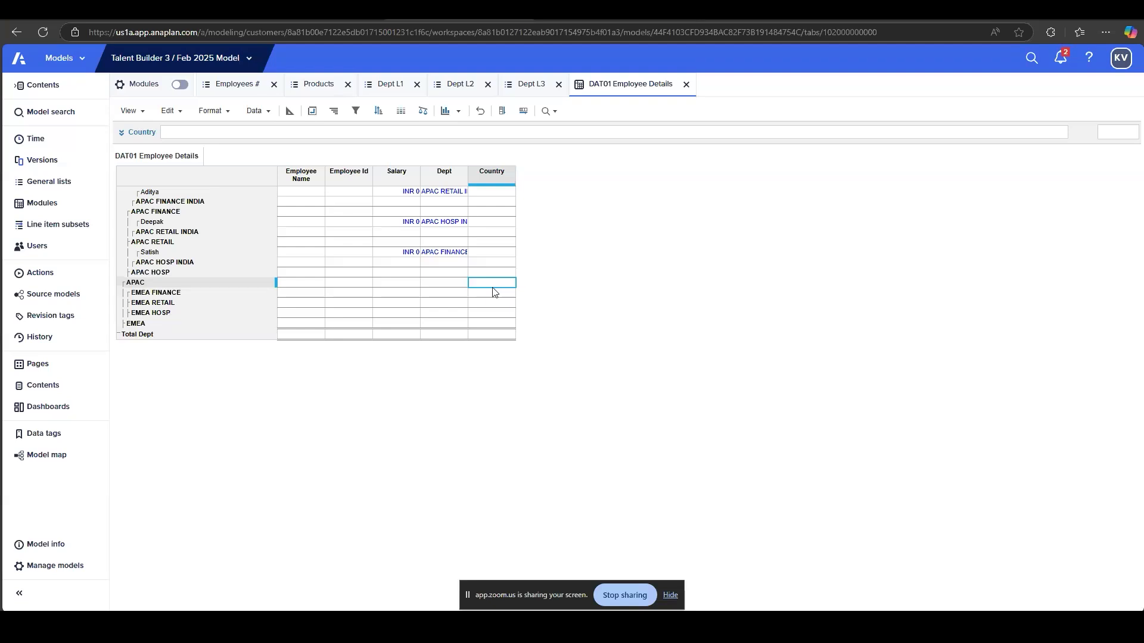
drag(417, 284, 465, 287)
click(465, 285)
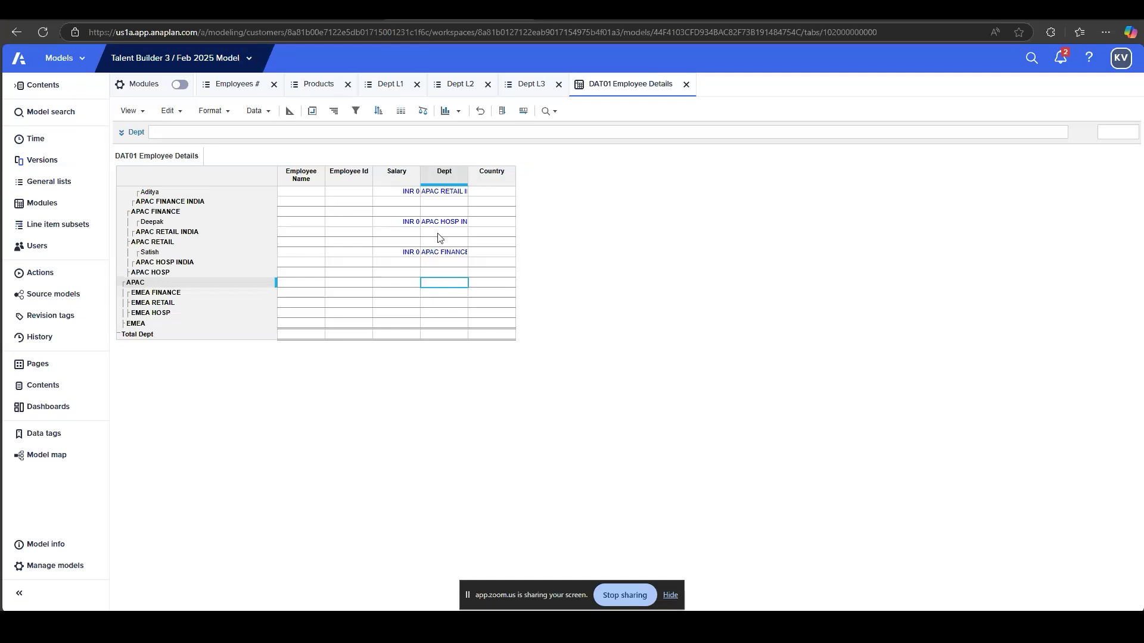
Revisit the list notes in the Master Document spreadsheet and the Bing video results, ending back on Anaplan's DAT01 Employee Details module
click(327, 10)
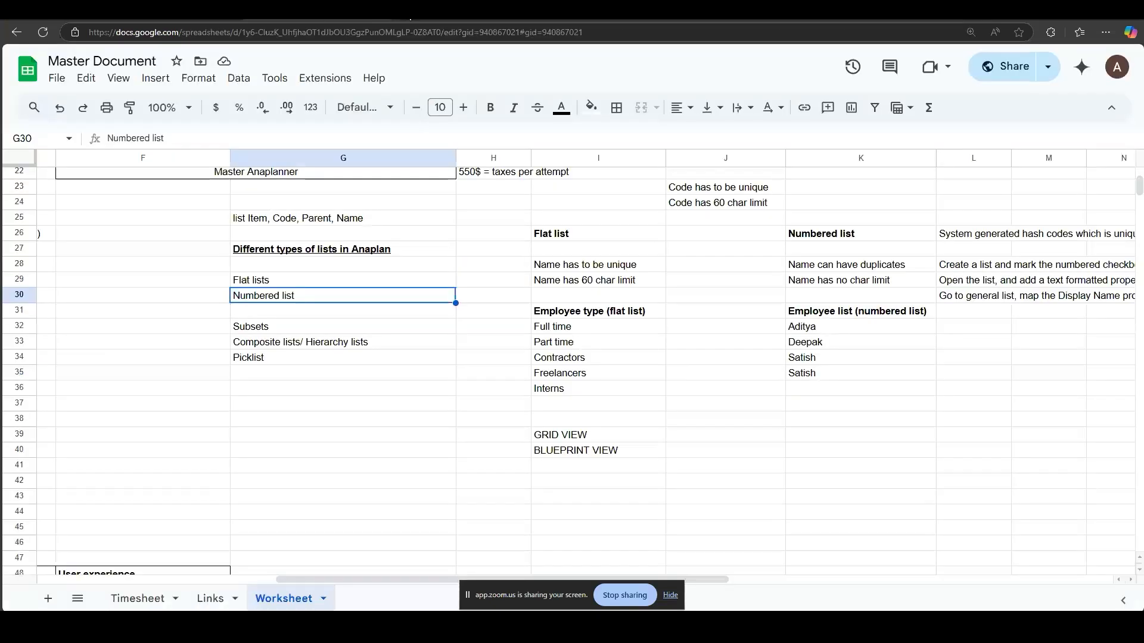
click(407, 11)
click(572, 10)
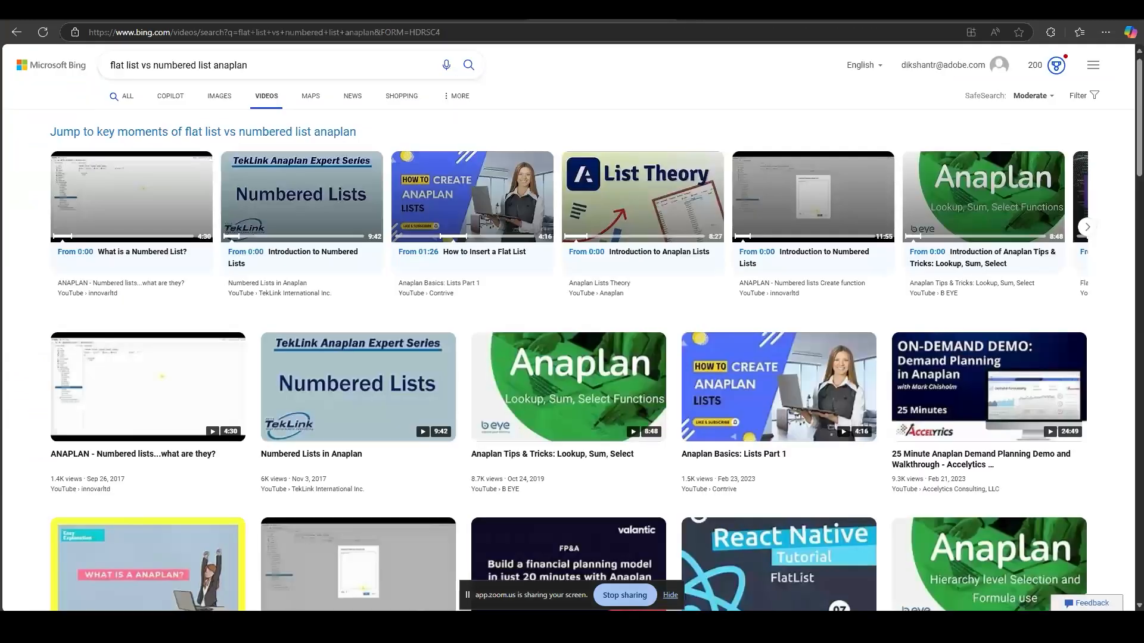
click(664, 11)
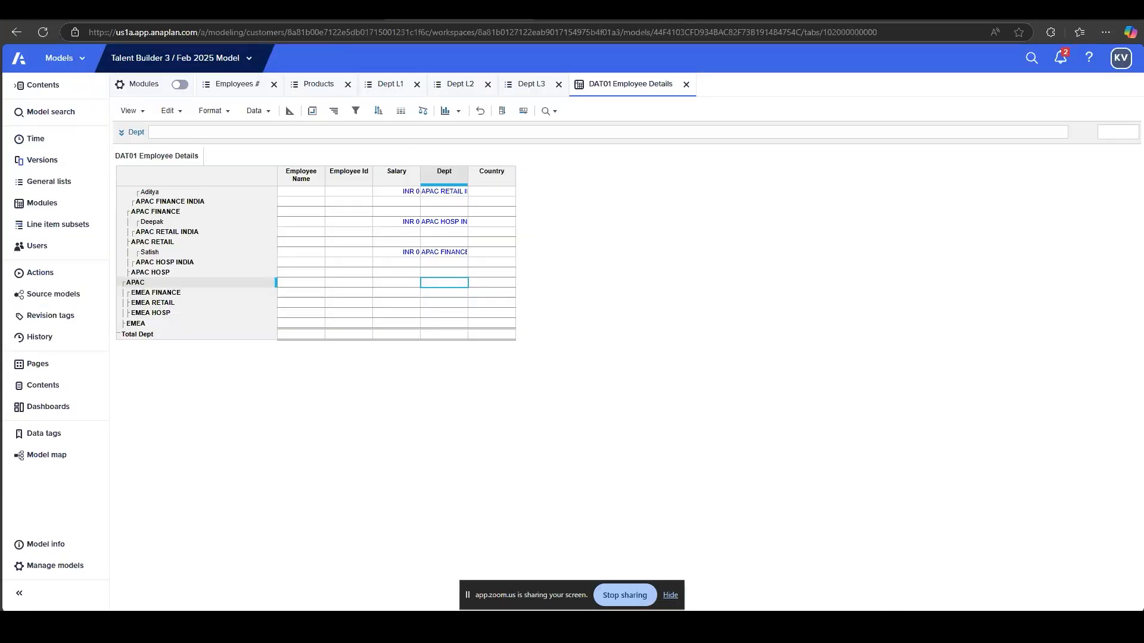